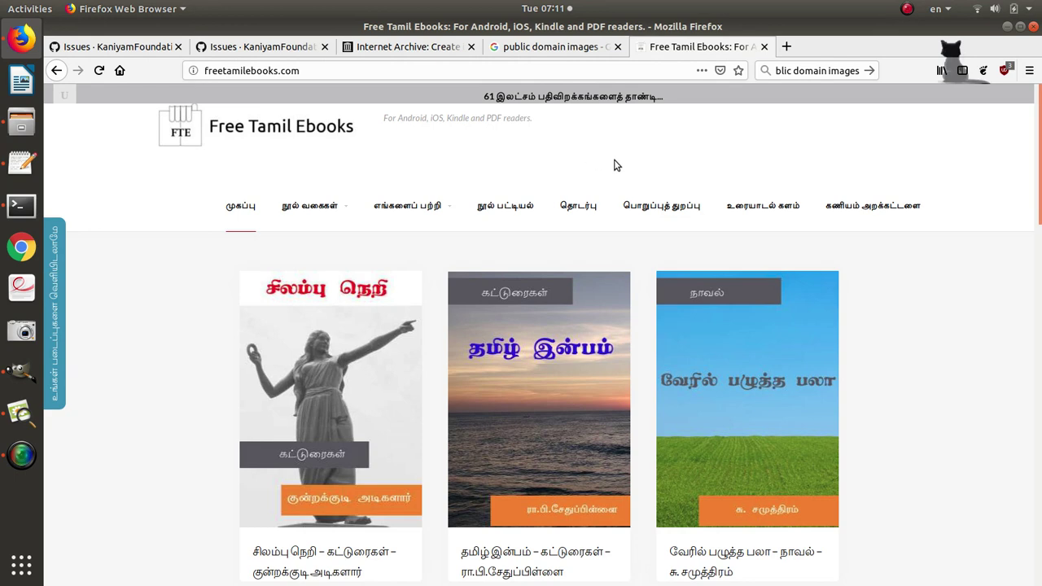
Copy the GitHub issues link from line 2 of the text editor notes.
scroll(848, 354, down, 10)
scroll(848, 360, down, 5)
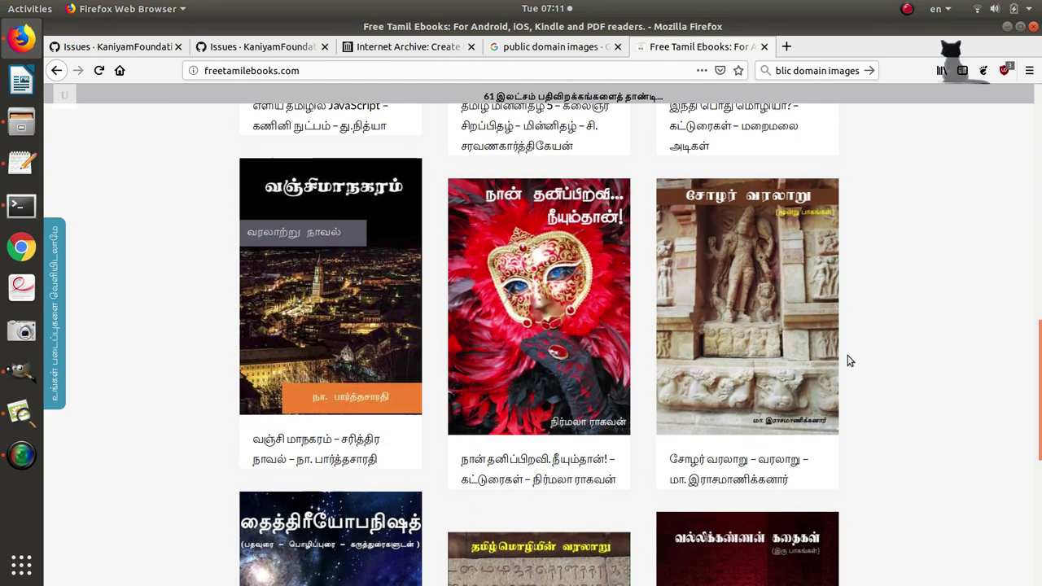
scroll(847, 361, down, 5)
scroll(902, 318, down, 4)
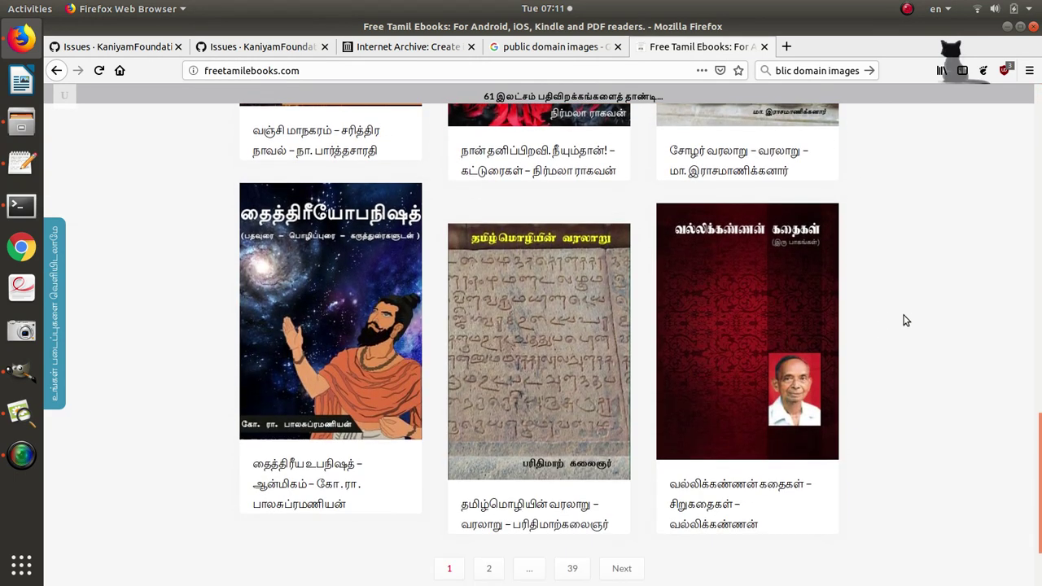
scroll(903, 319, up, 8)
scroll(904, 319, up, 10)
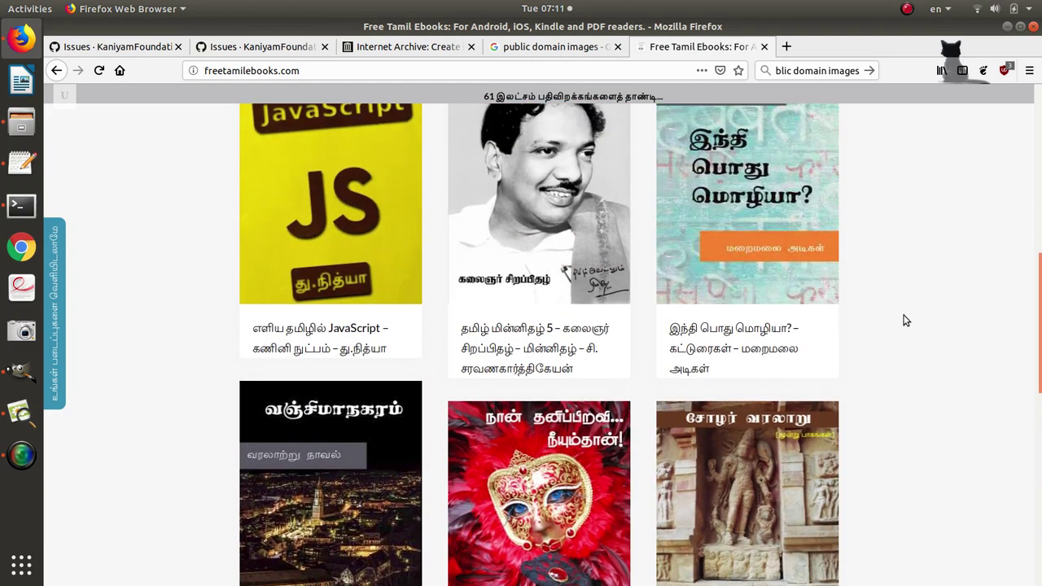
scroll(904, 321, up, 1)
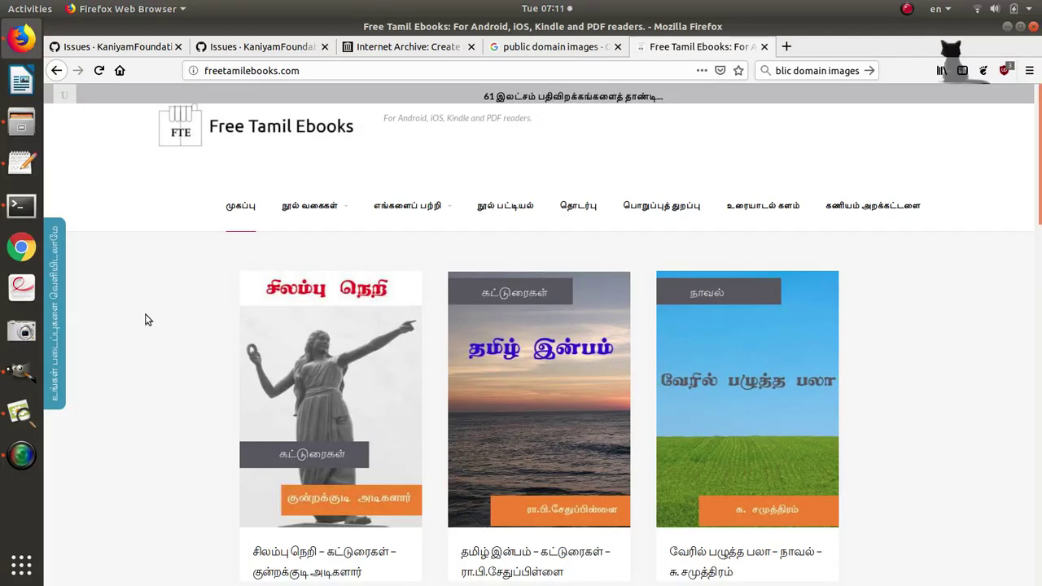
key(alt+Tab)
key(alt+Tab)
key(alt+Tab)
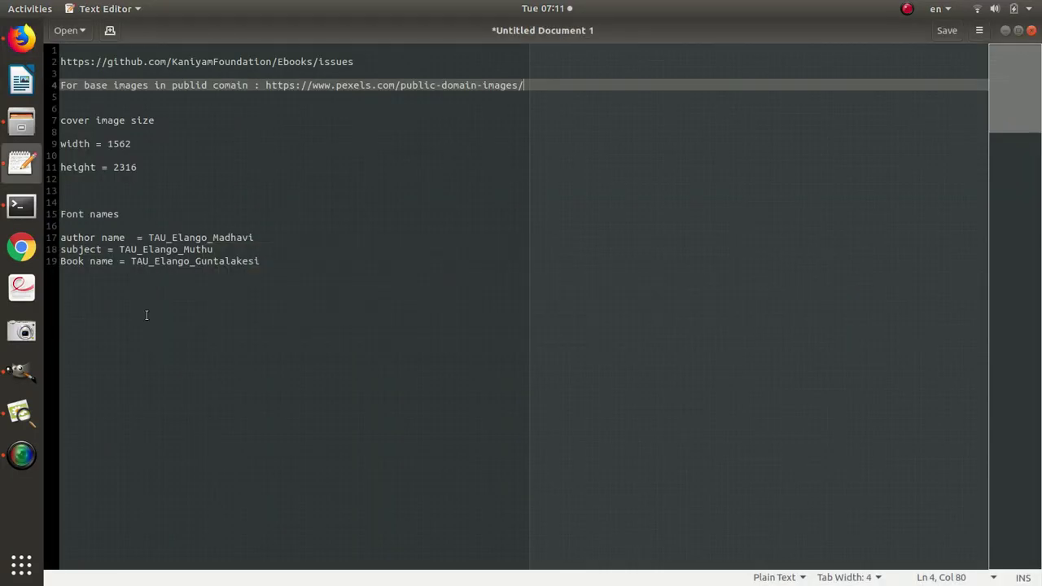
click(421, 306)
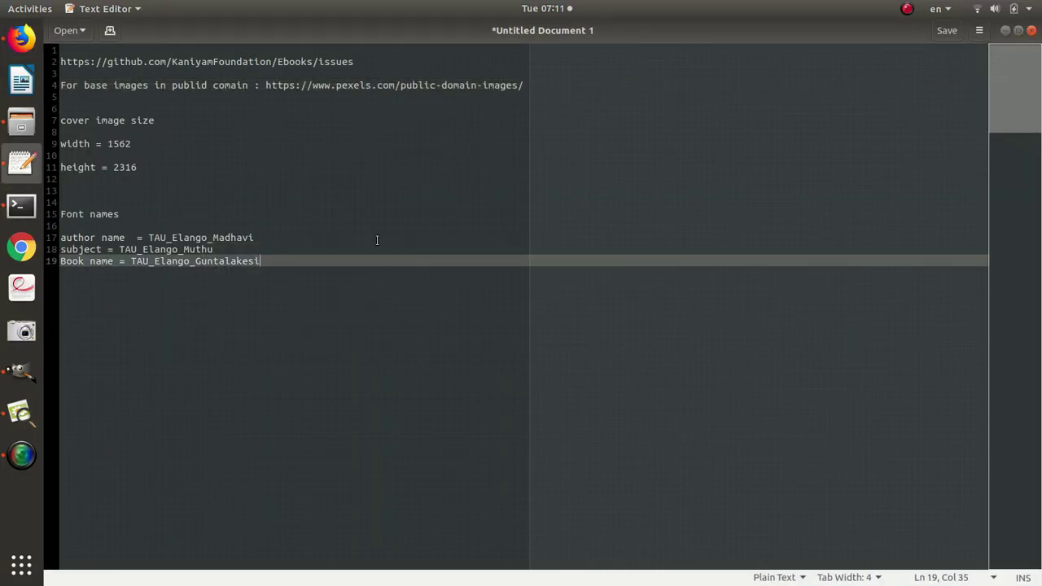
click(355, 64)
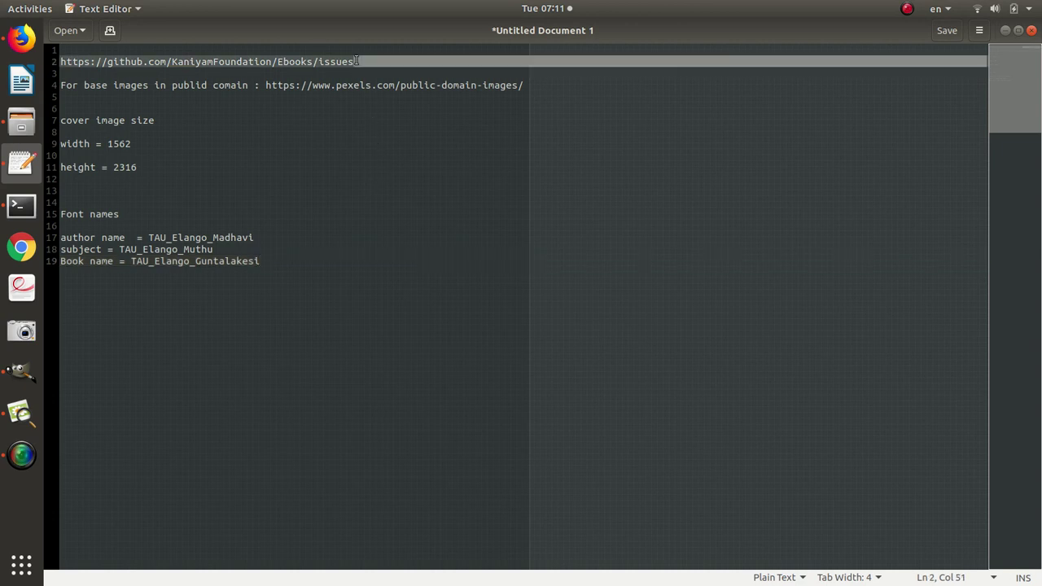
key(shift+Home)
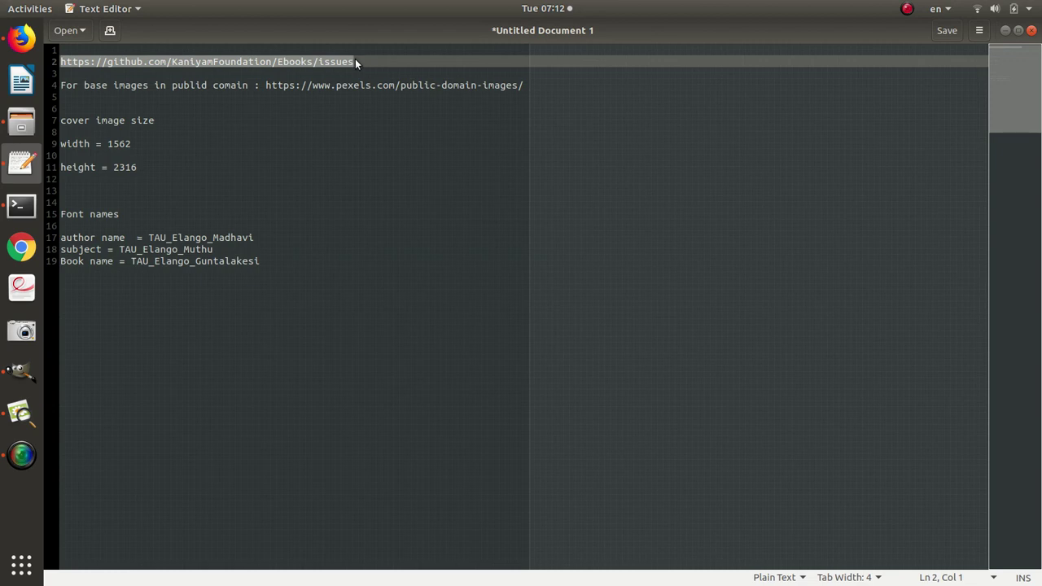
key(ctrl+c)
Load the copied GitHub issues link in a new Firefox tab.
key(alt+Tab)
key(ctrl+t)
key(ctrl+v)
key(Return)
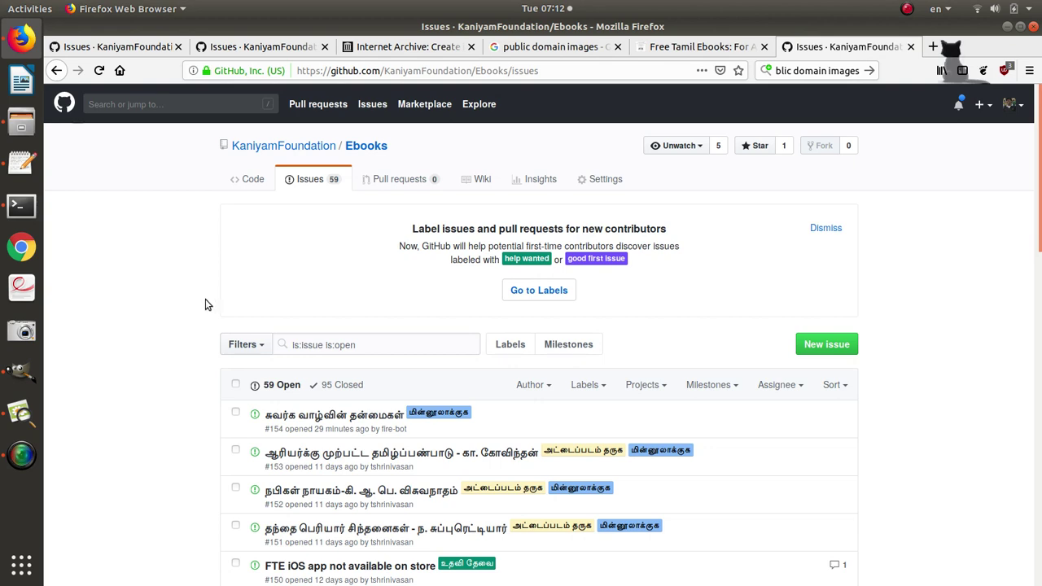
Filter the Ebooks issues by the அட்டைப்படம் தருக label and browse the 22 open results.
scroll(205, 305, down, 5)
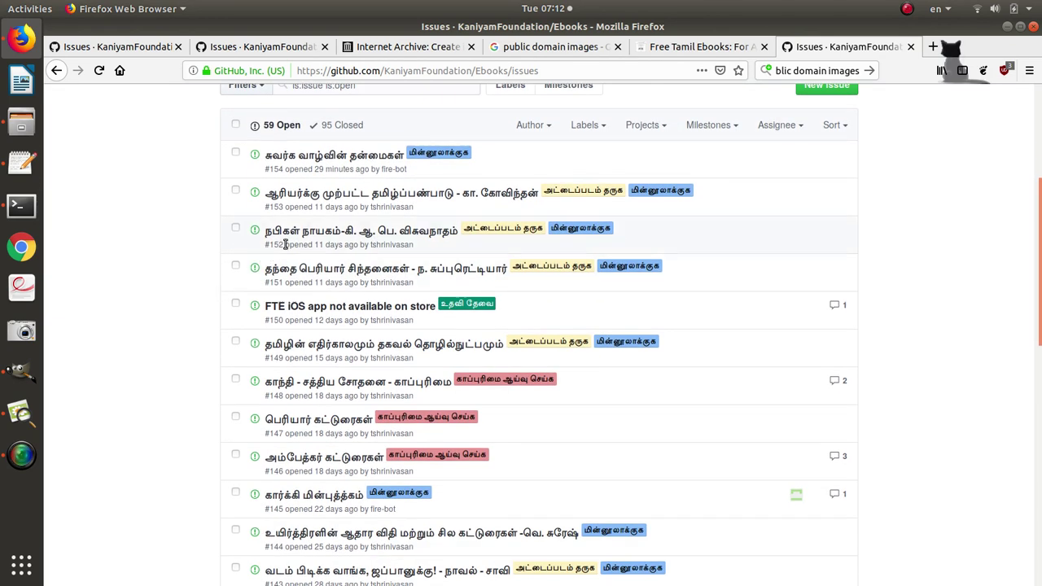
click(491, 229)
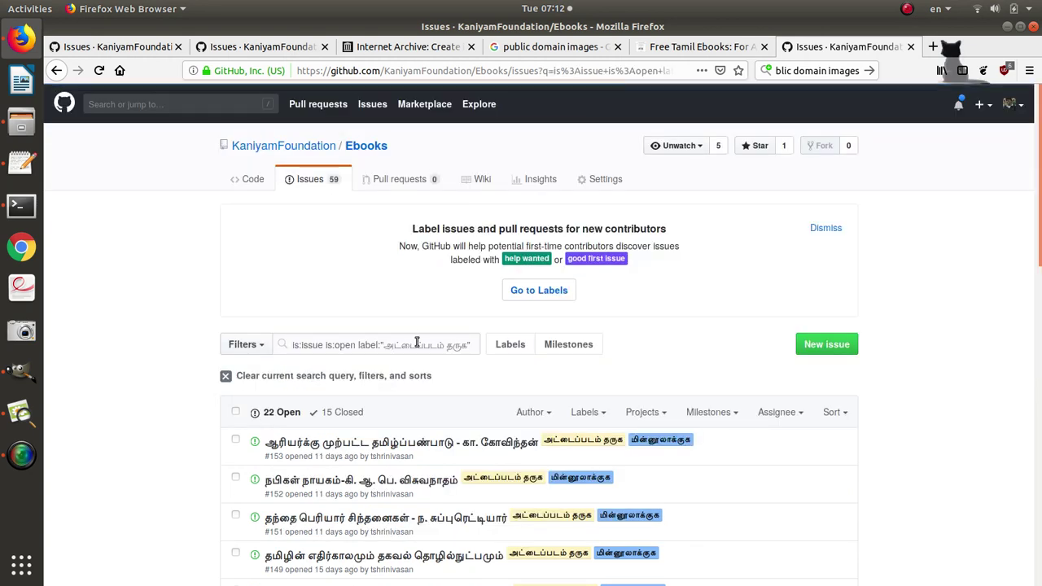
scroll(244, 359, down, 3)
scroll(207, 363, down, 4)
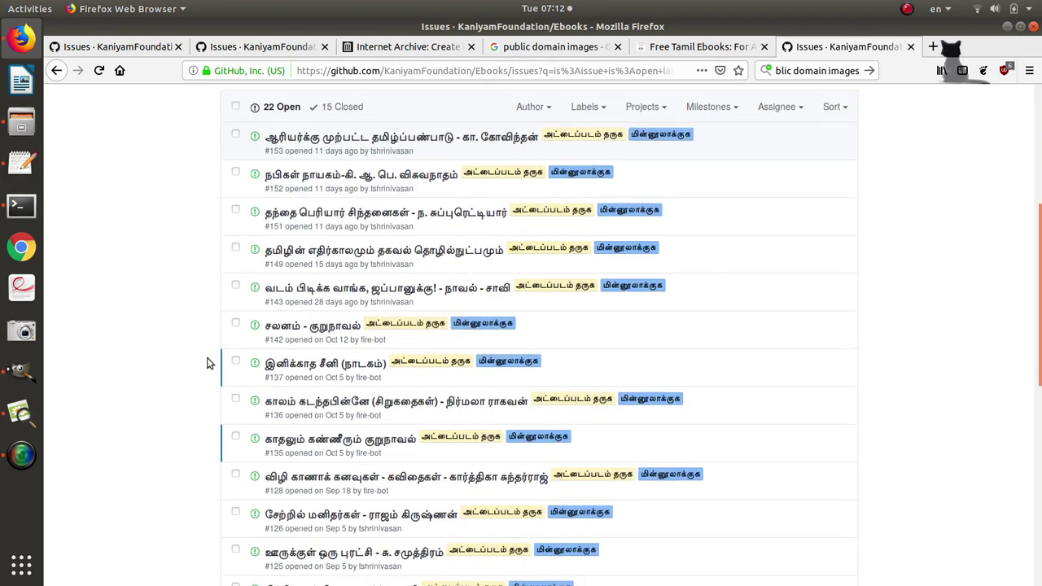
scroll(207, 363, down, 3)
scroll(206, 363, down, 2)
scroll(207, 363, up, 4)
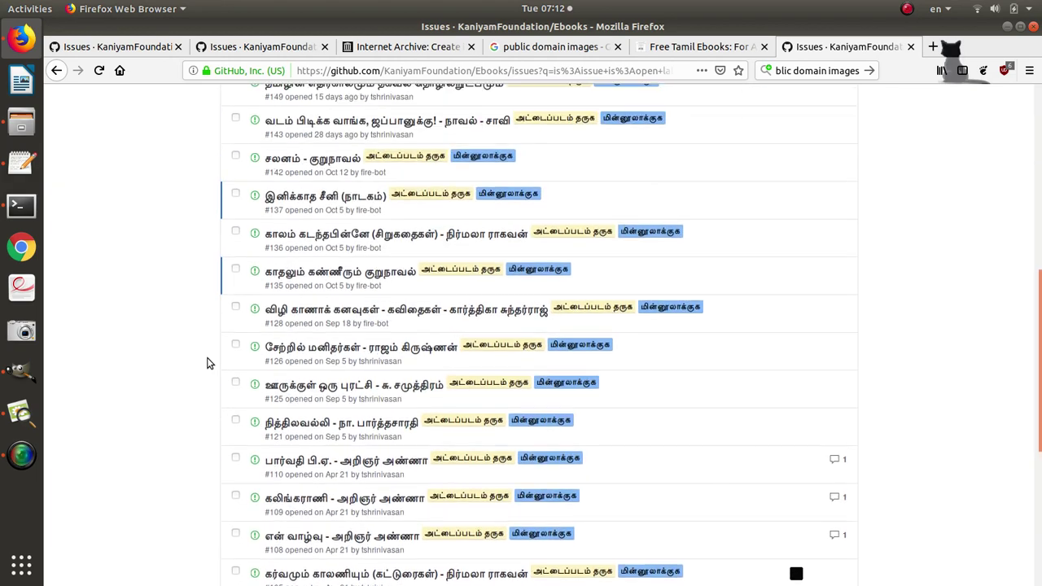
scroll(207, 363, up, 7)
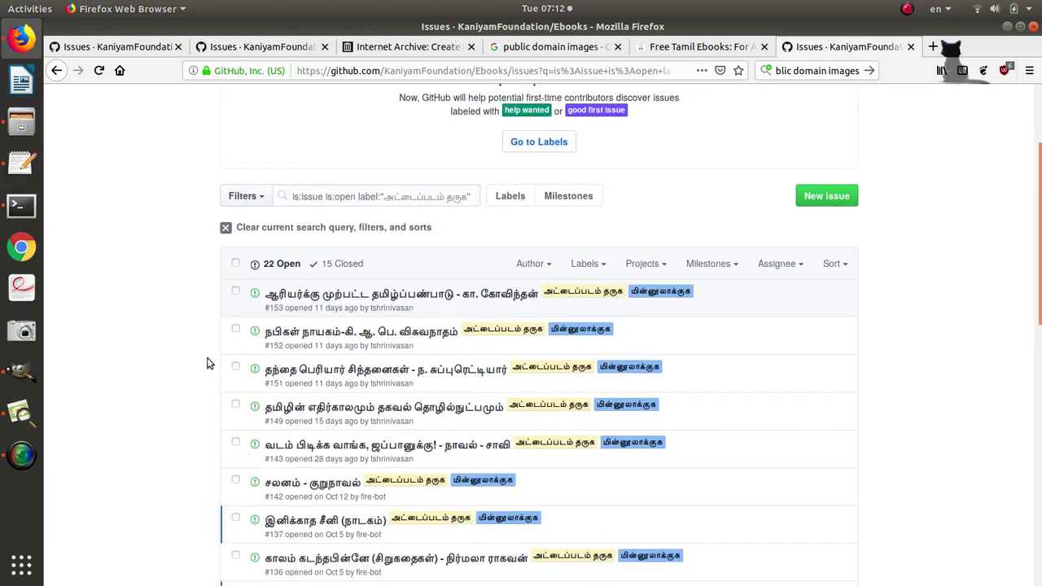
Correct 'comain' to 'domain' on the Pexels line of the notes.
key(alt+Tab)
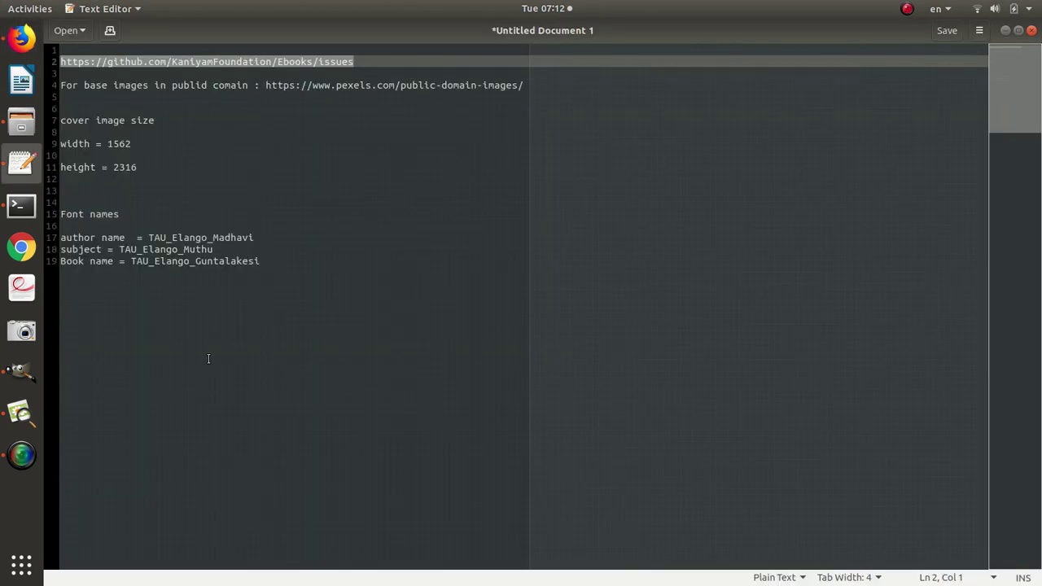
click(323, 125)
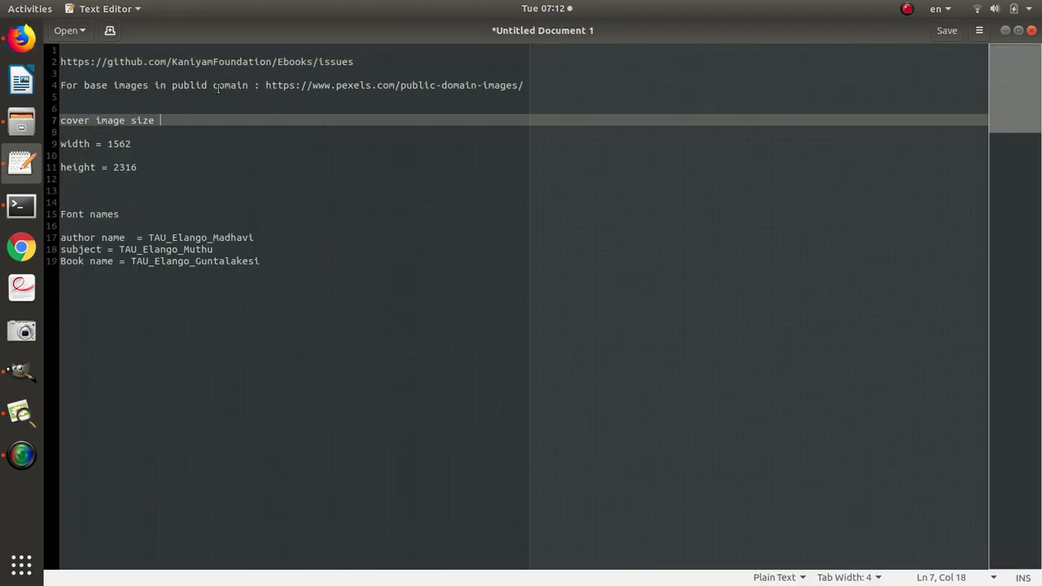
click(214, 85)
key(Delete)
text(d)
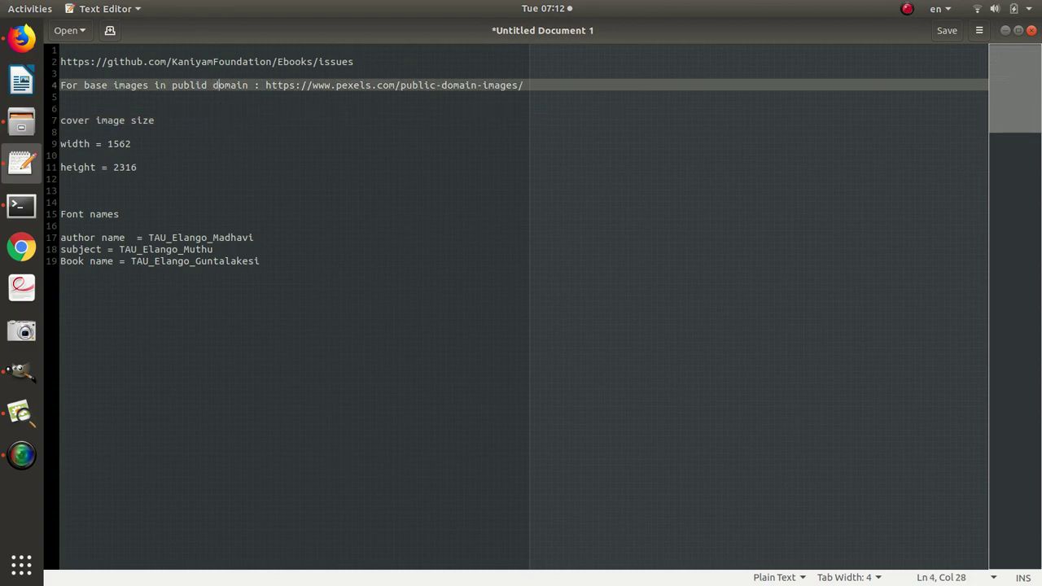
click(376, 130)
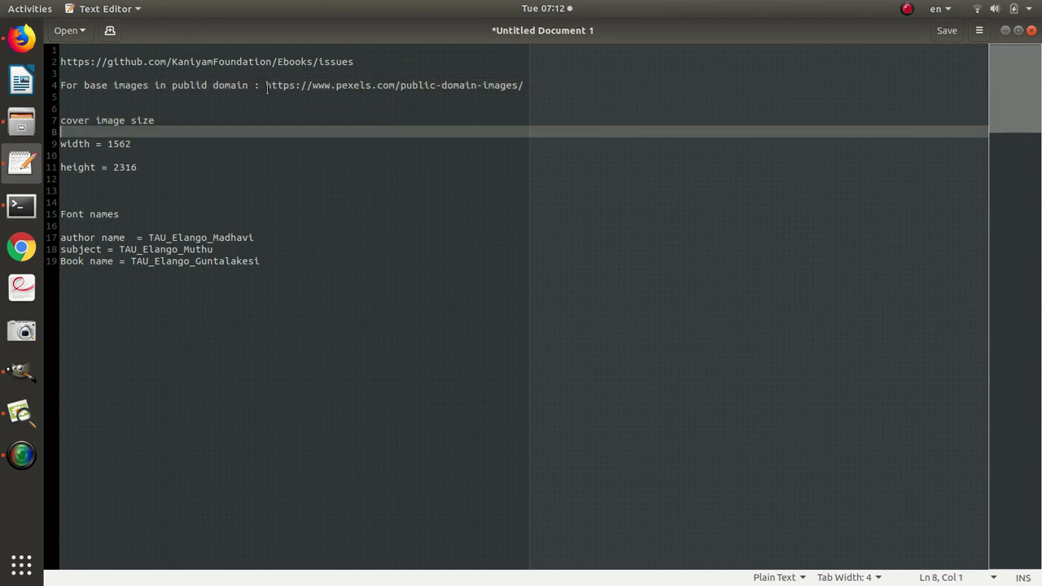
click(267, 86)
key(alt+Tab)
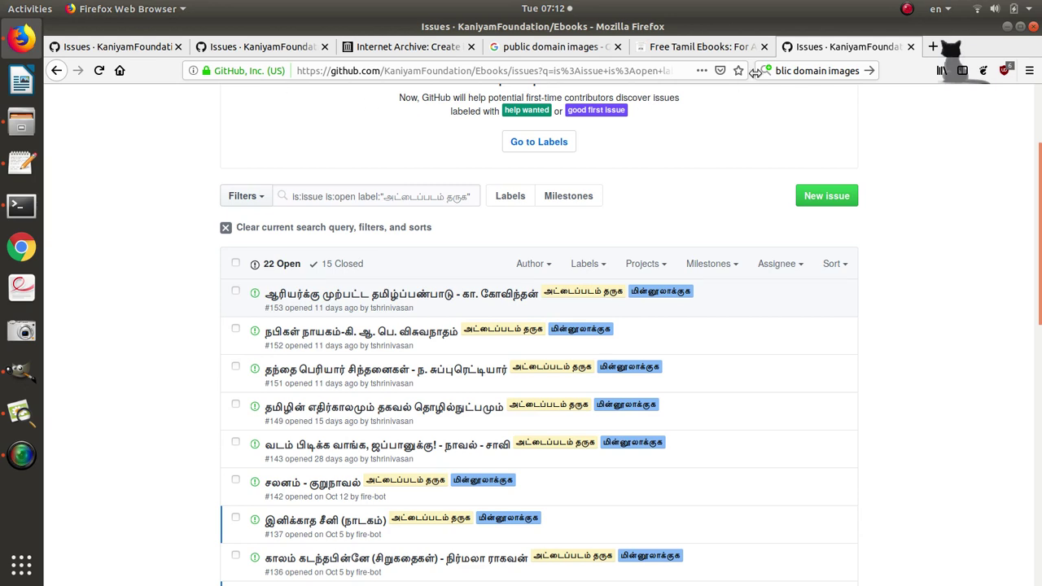
Search 'public domain images' and open the Pexels public domain images result in a new tab.
click(932, 47)
click(810, 71)
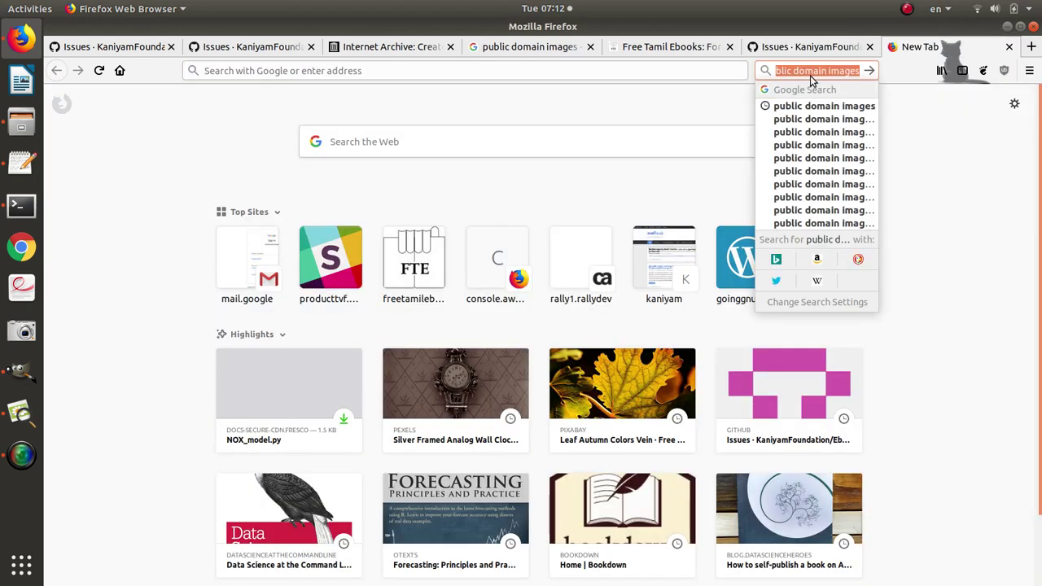
text(publid c)
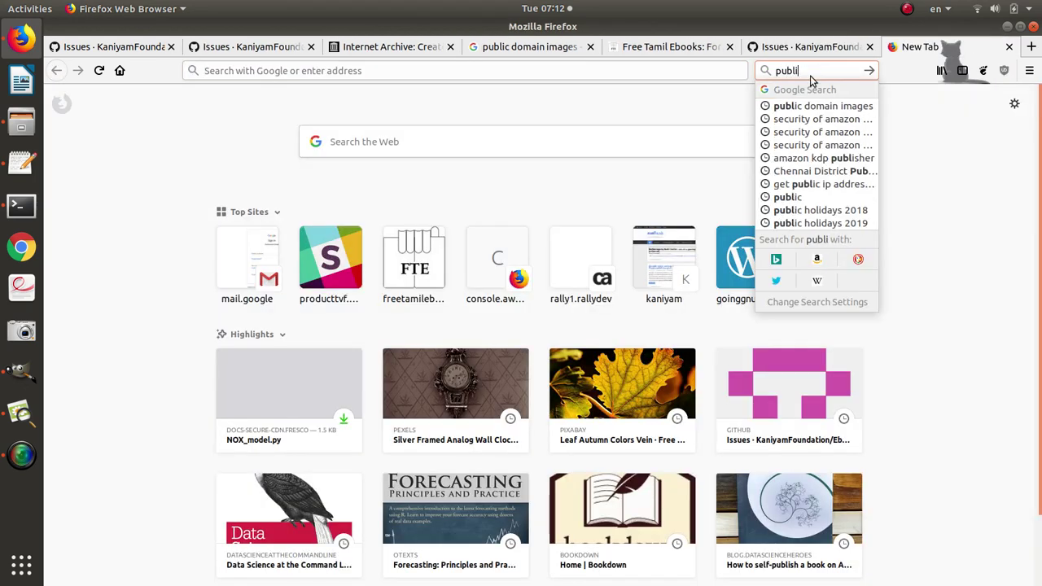
key(BackSpace)
key(BackSpace)
key(BackSpace)
text(c)
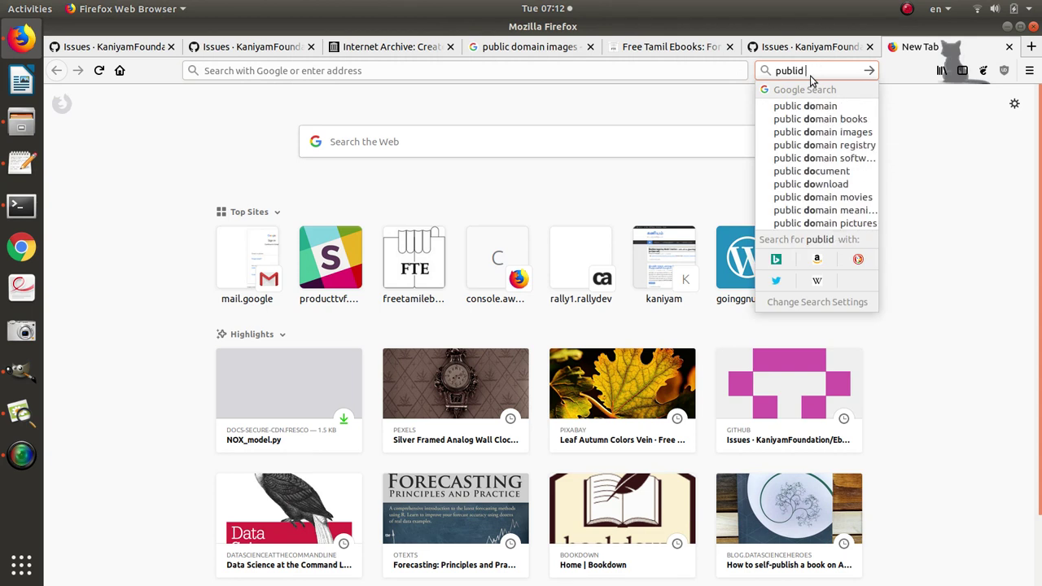
text( domain)
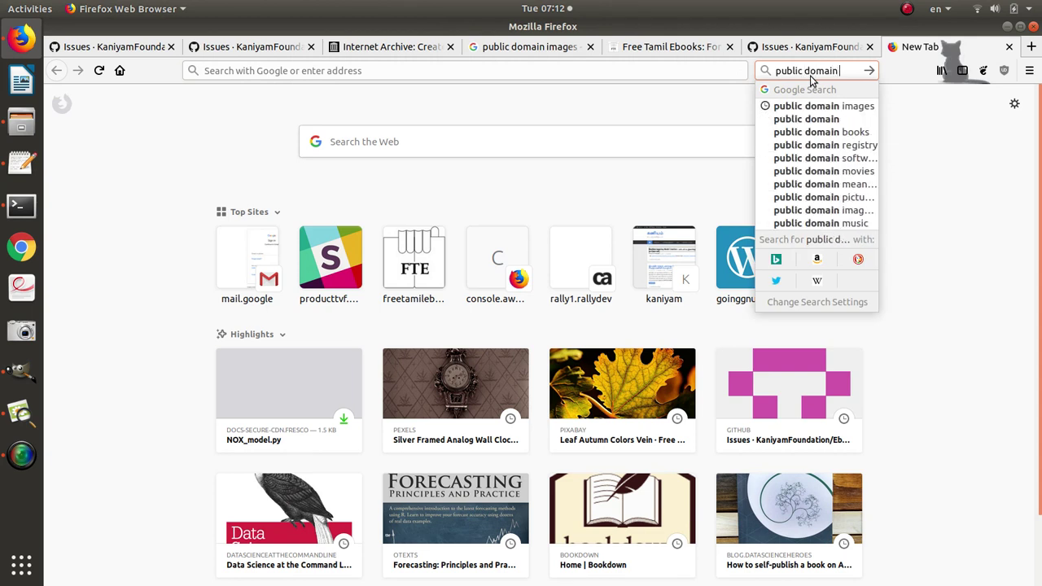
text( images)
key(Return)
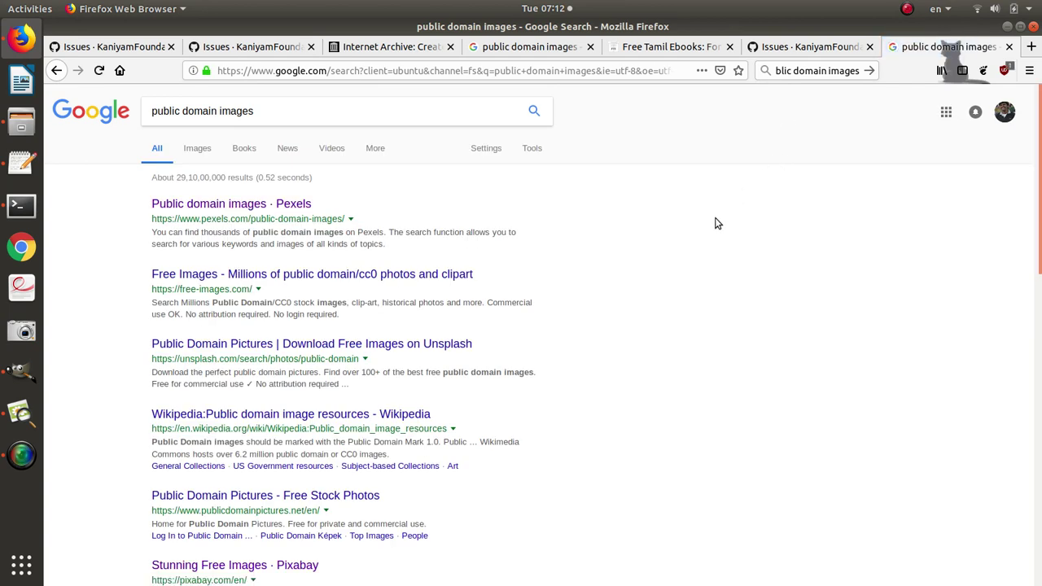
middle_click(299, 212)
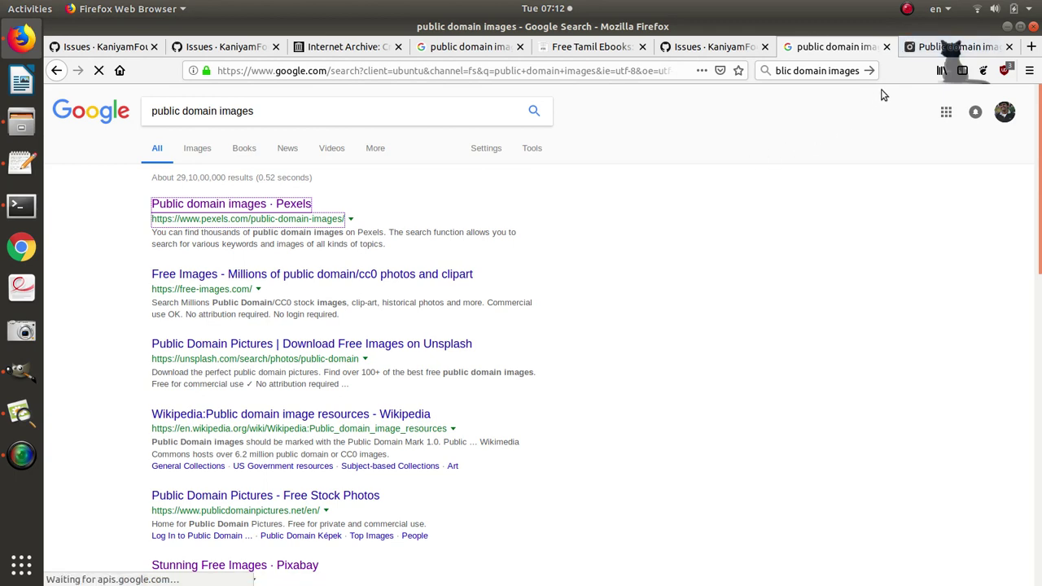
click(944, 47)
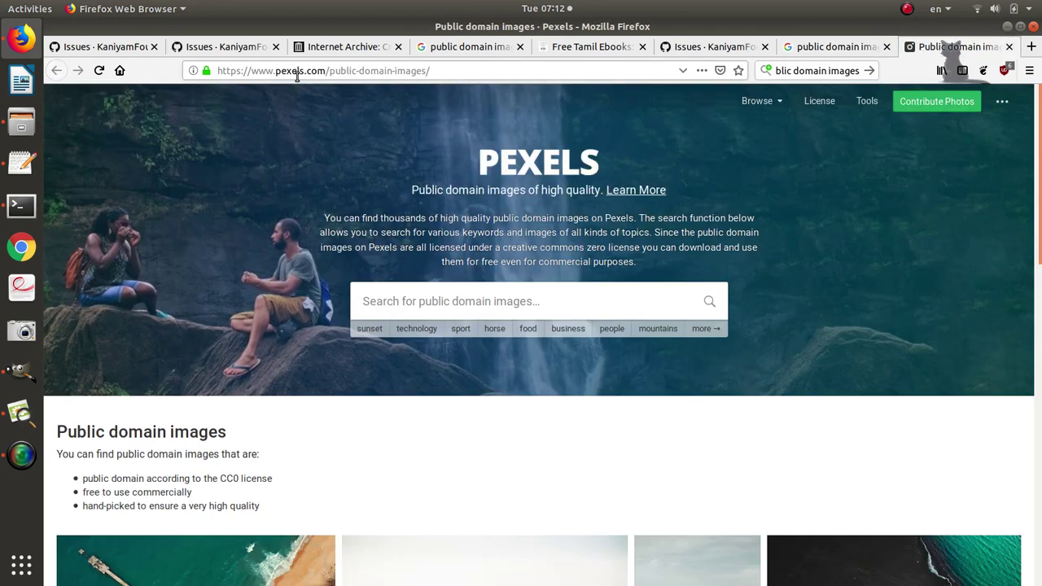
key(alt+Tab)
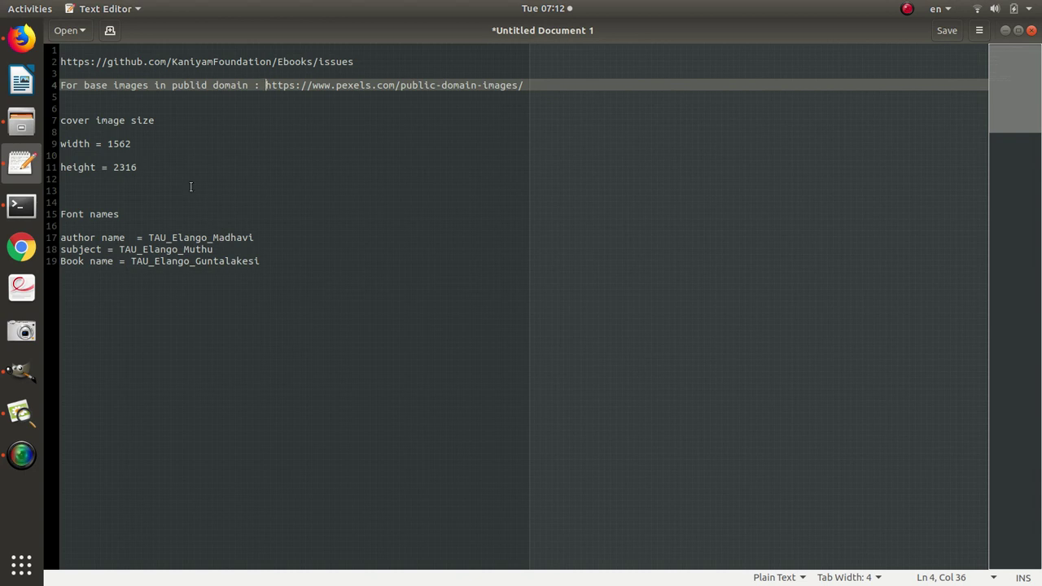
Review the 1562 width, 2316 height and Book name font lines in the notes.
click(118, 144)
click(94, 178)
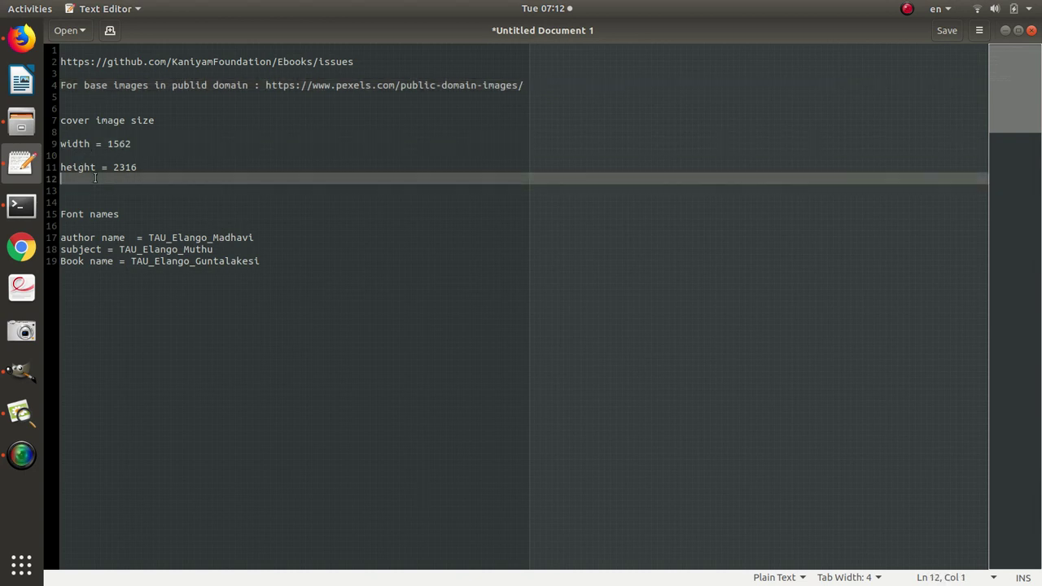
click(138, 167)
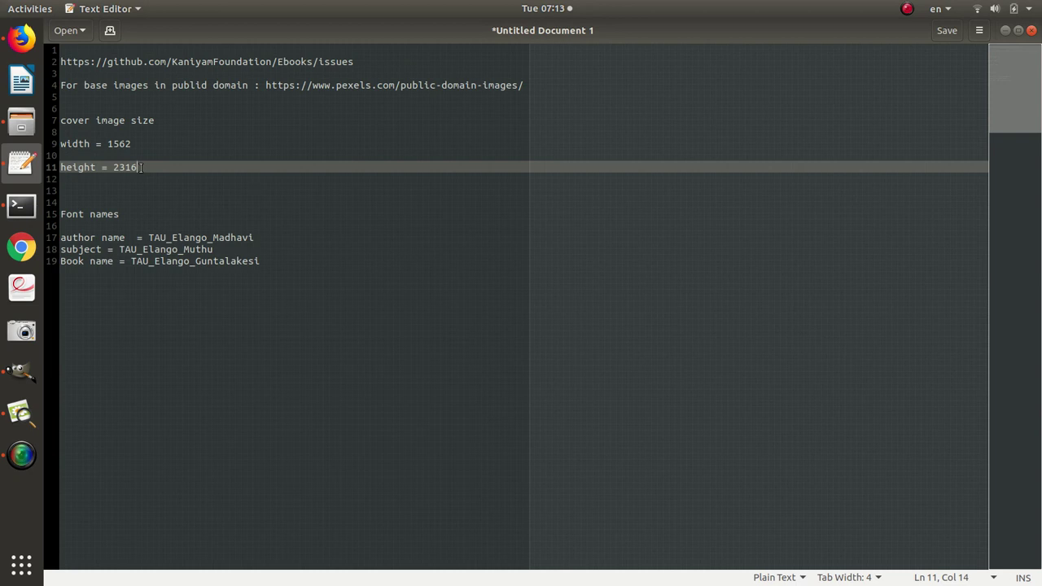
click(286, 282)
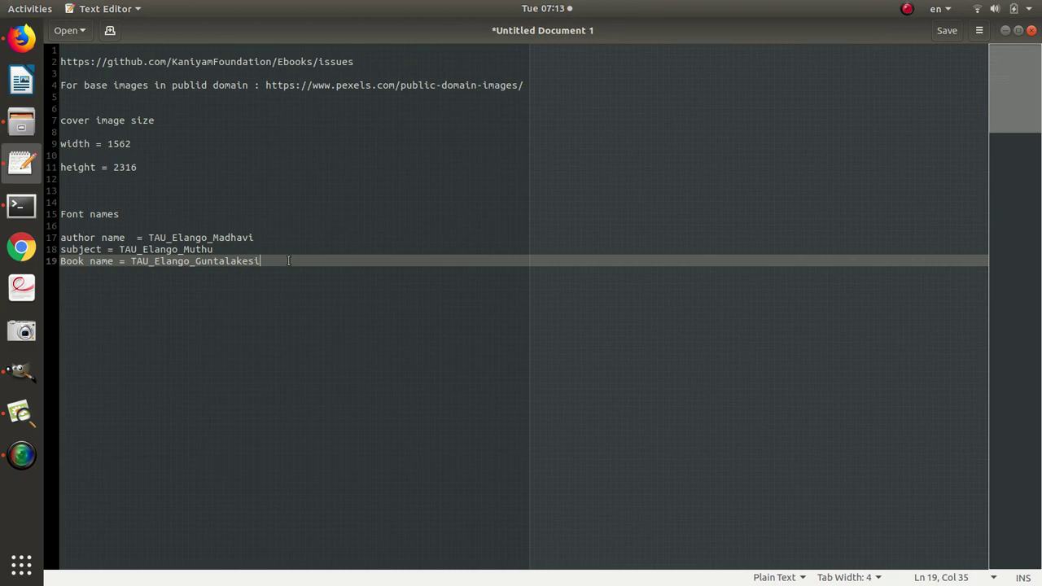
Quit GIMP, discarding the unsaved cover images.
click(23, 371)
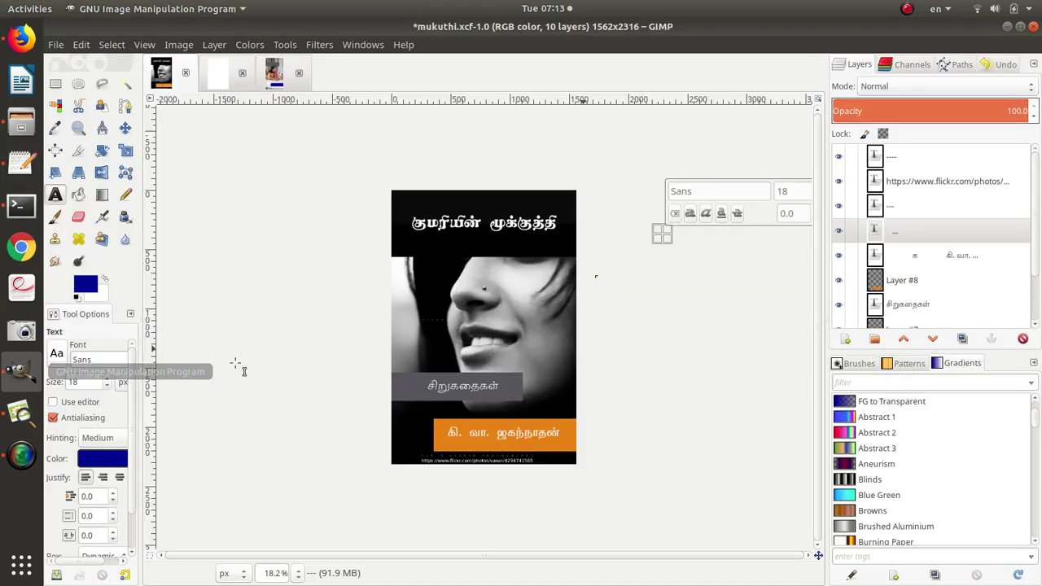
click(1033, 26)
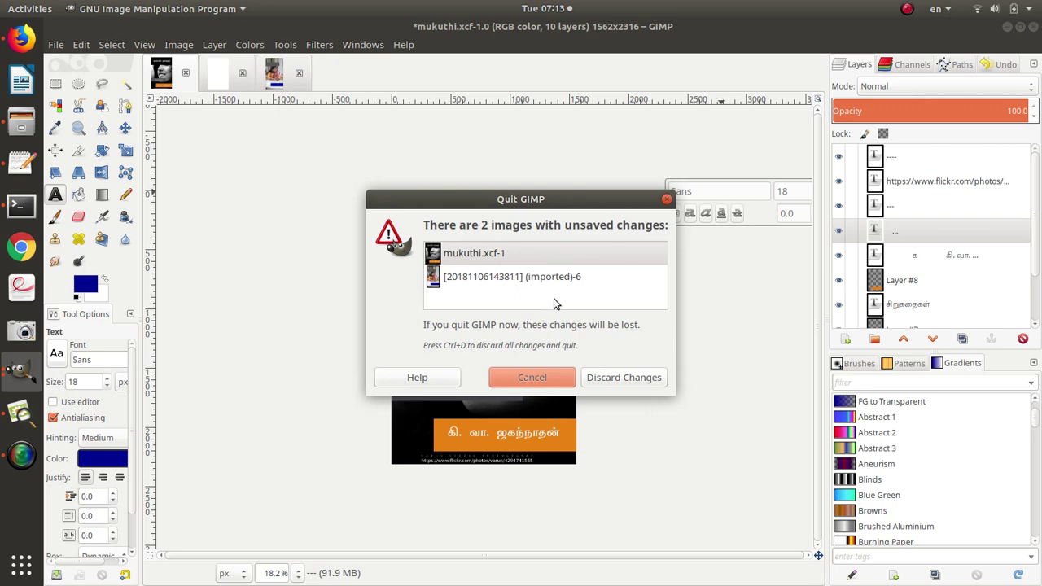
click(598, 377)
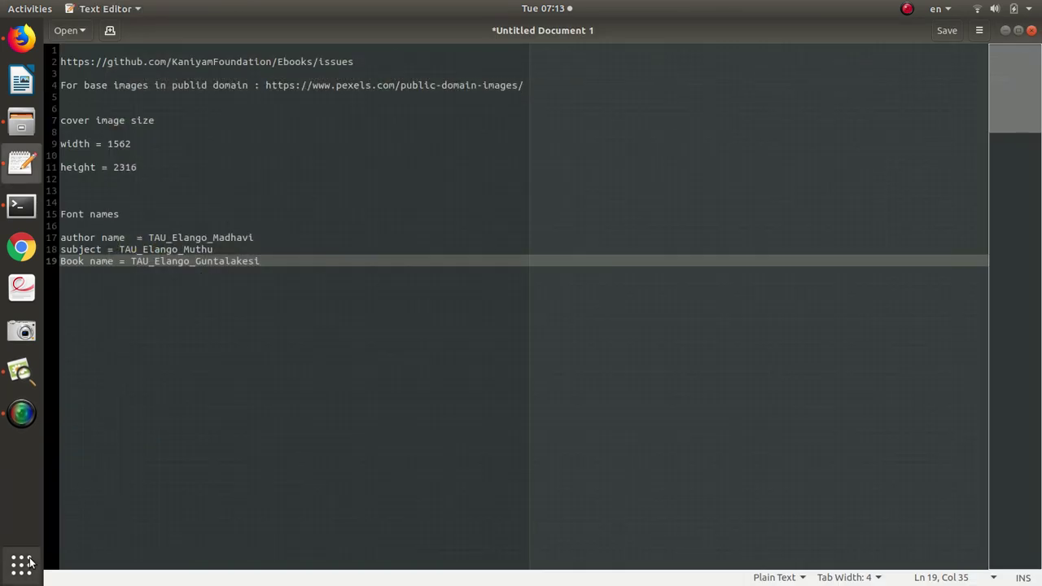
Relaunch GIMP by searching 'gimp' in Activities.
click(29, 562)
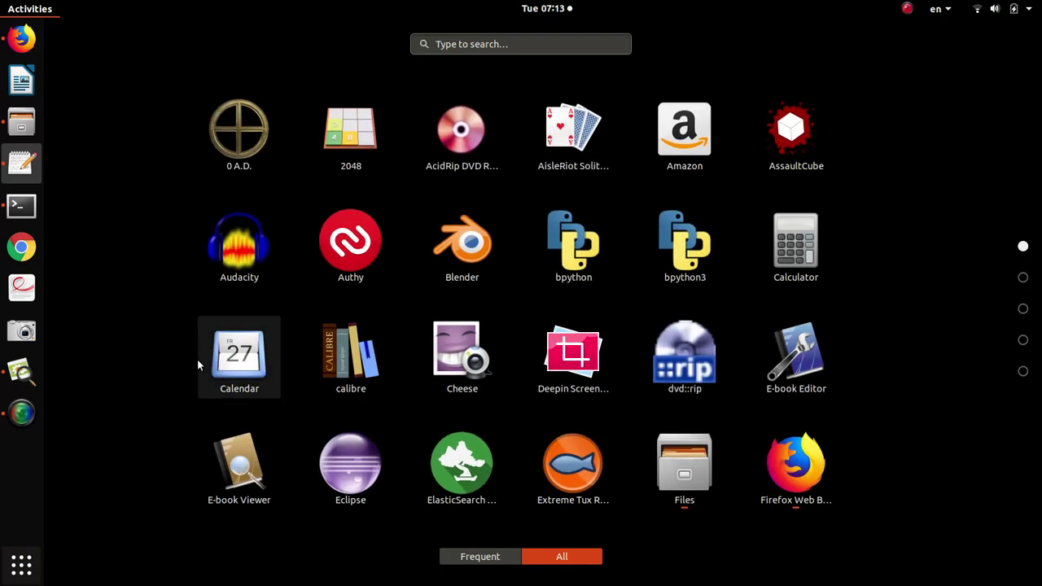
text(gimp)
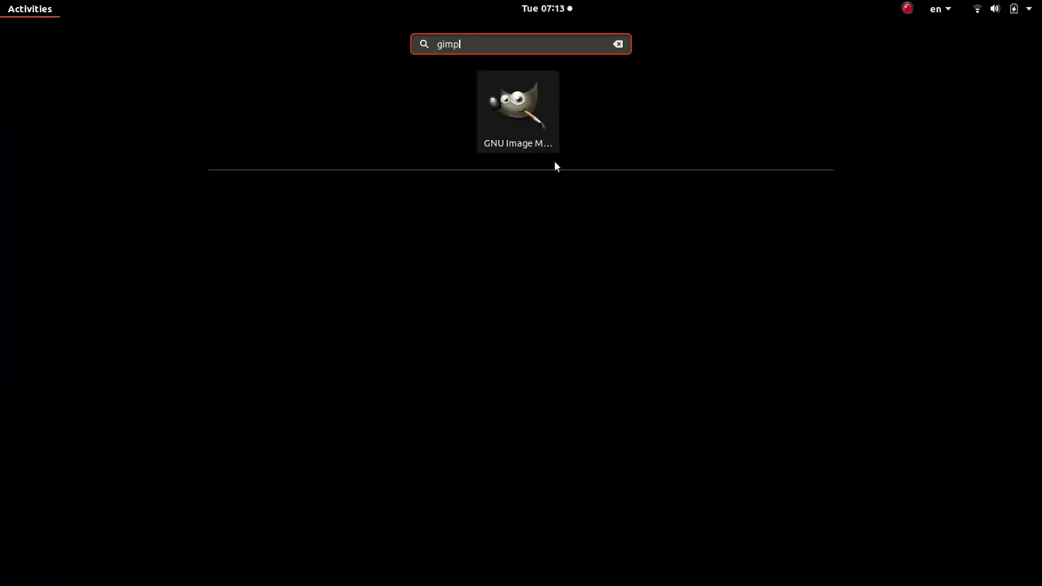
click(531, 126)
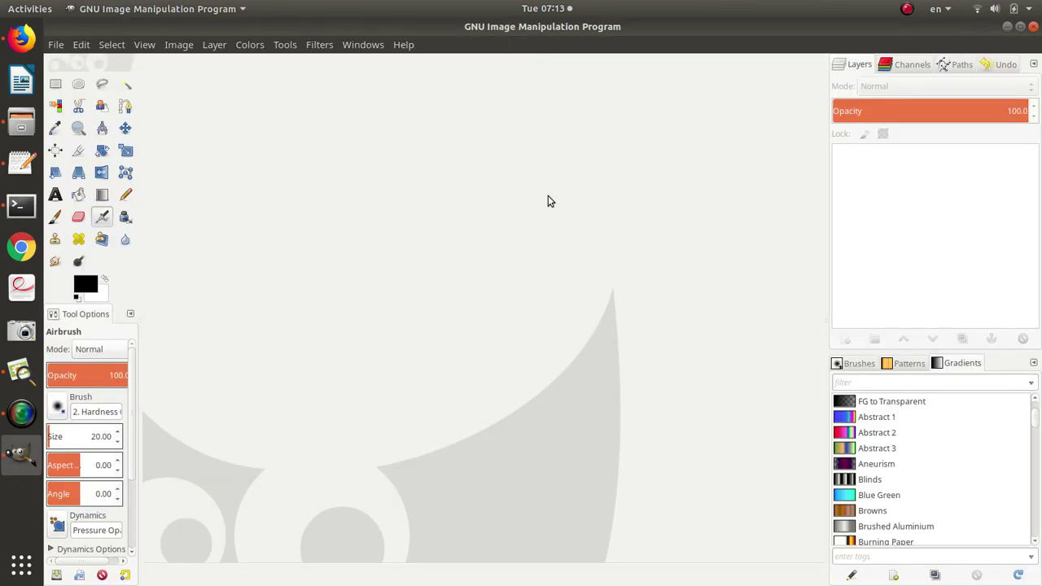
Create a new 1562 × 2316 px image via File > New, checking the size in the notes.
click(56, 46)
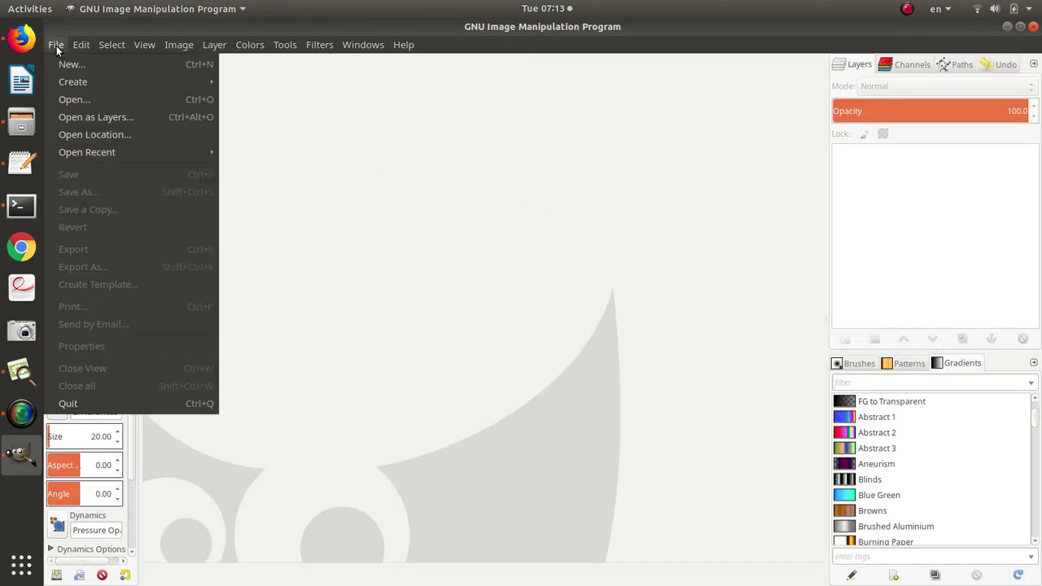
click(57, 68)
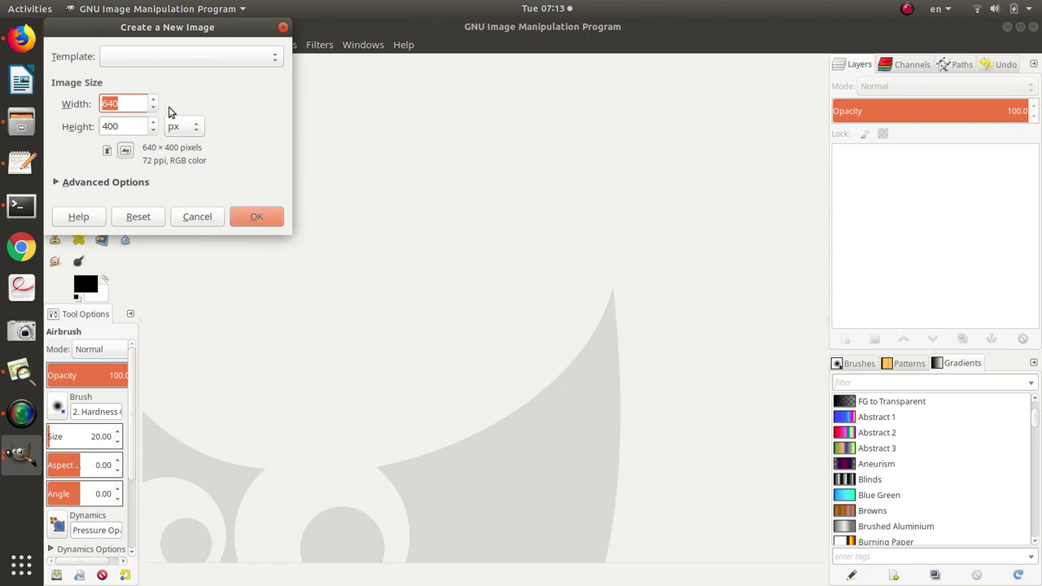
key(alt+Tab)
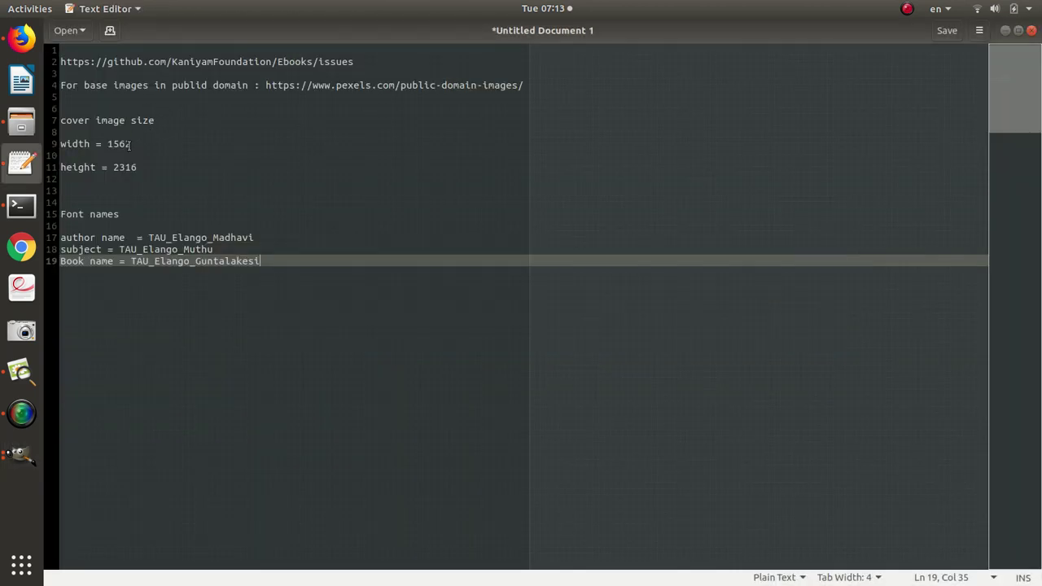
key(alt+Tab)
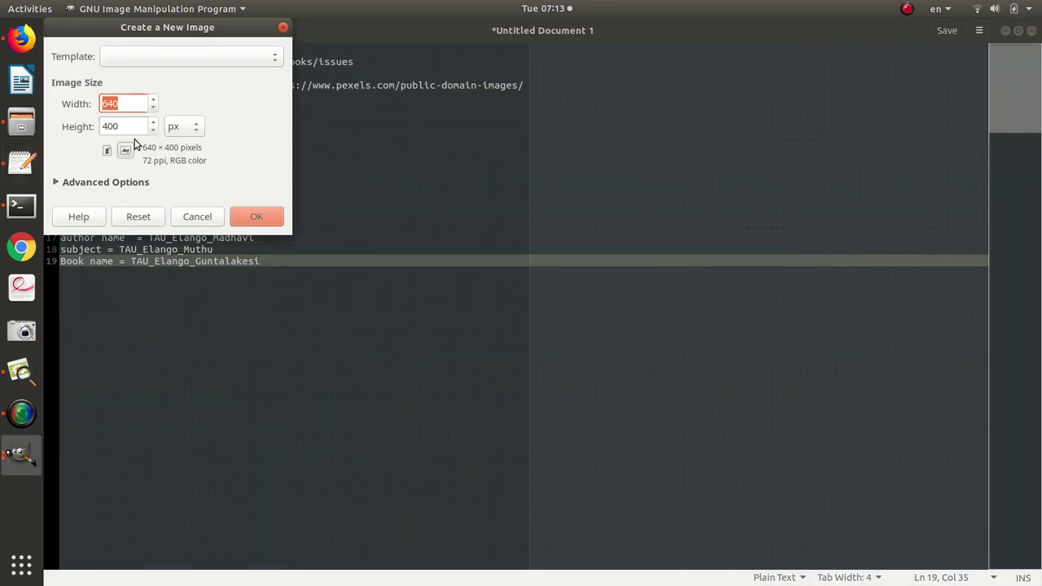
text(1562)
key(Tab)
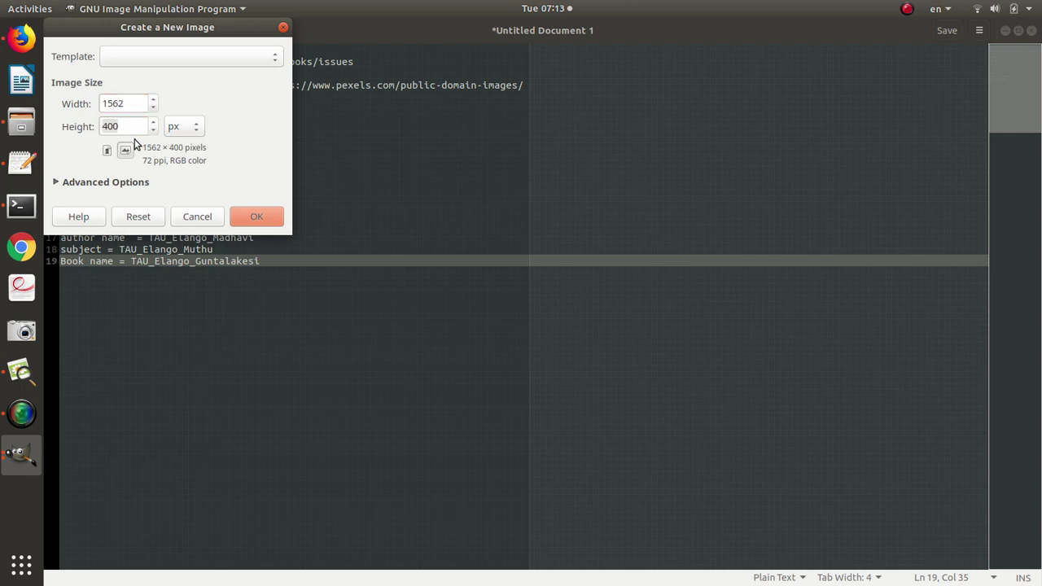
key(alt+Tab)
key(alt+Tab)
text(2316)
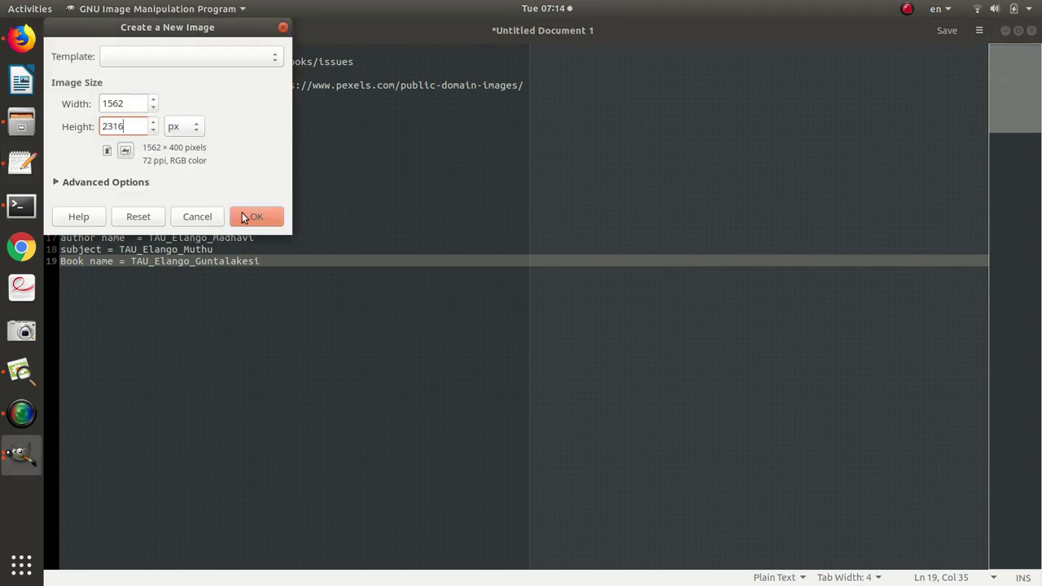
click(244, 215)
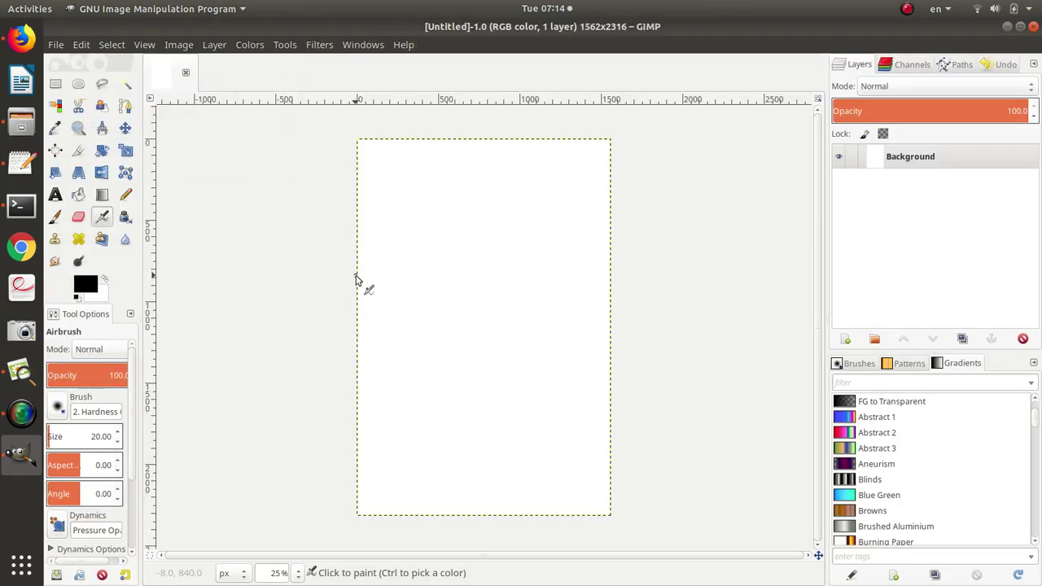
key(alt+Tab)
key(alt+Tab)
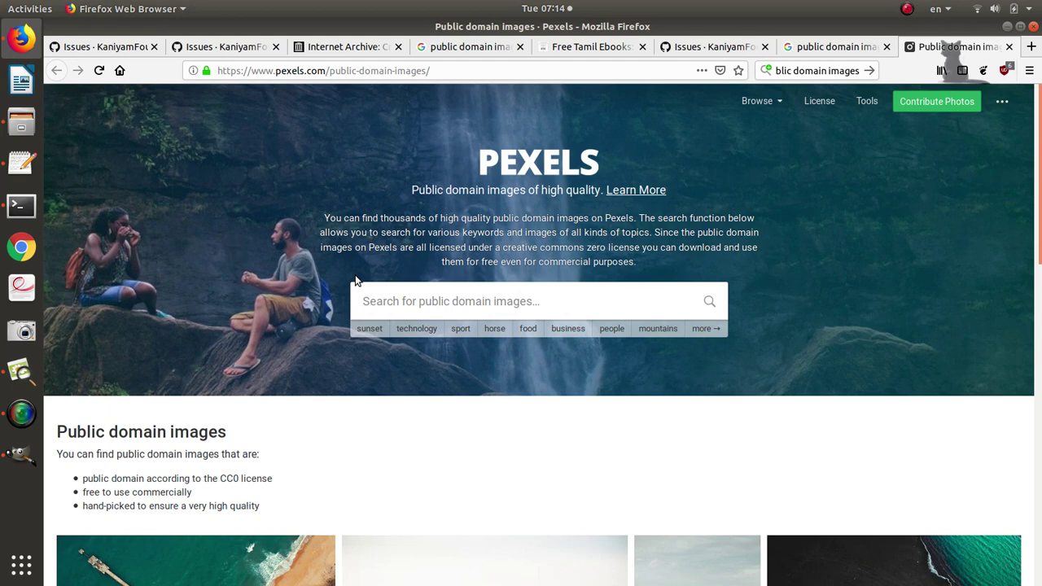
Scroll through the label-filtered Ebooks cover-request issues such as #137, #136 and #135.
click(684, 51)
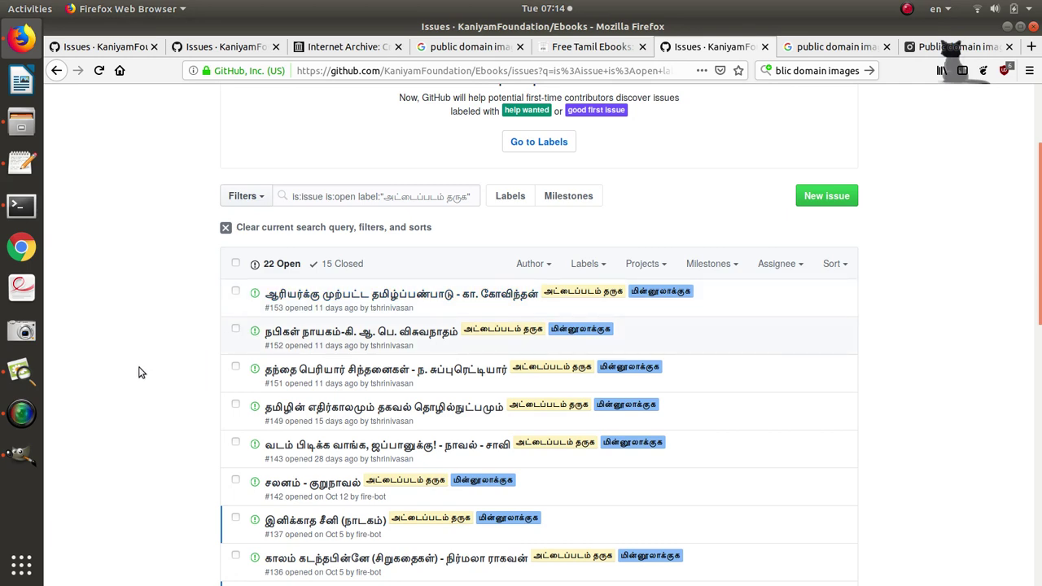
scroll(131, 371, down, 2)
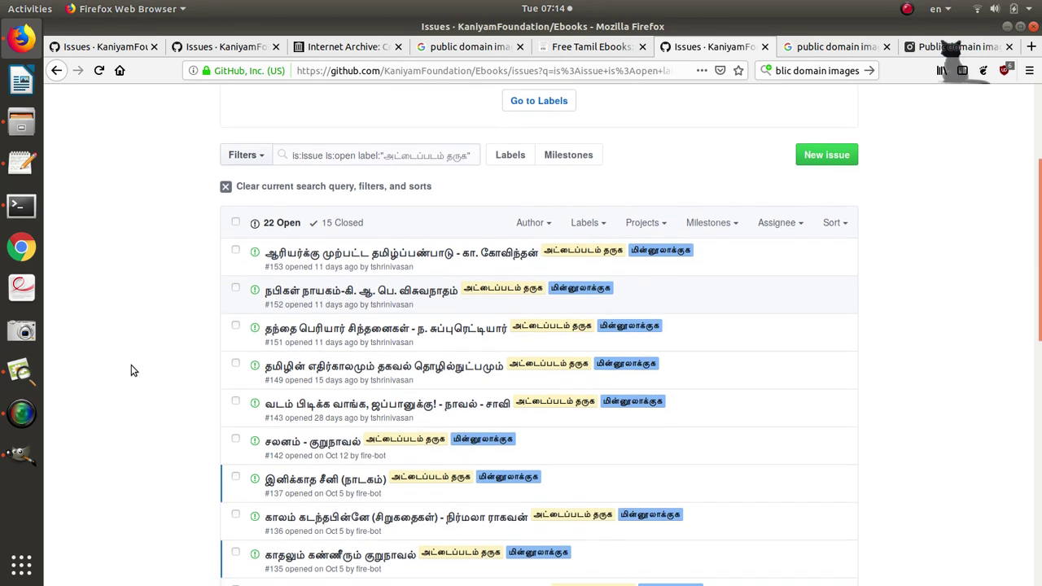
scroll(131, 365, down, 1)
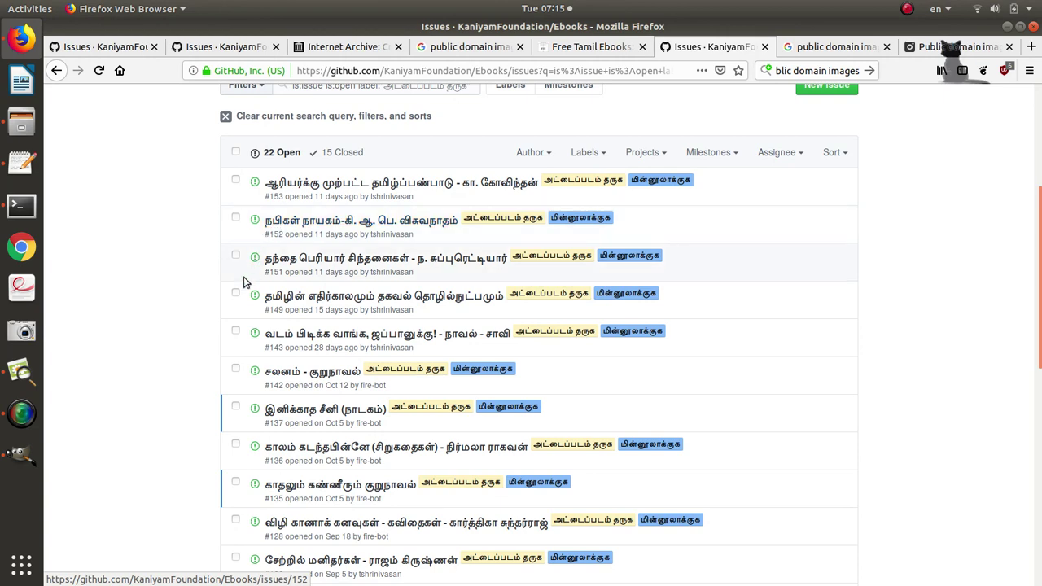
scroll(244, 282, down, 2)
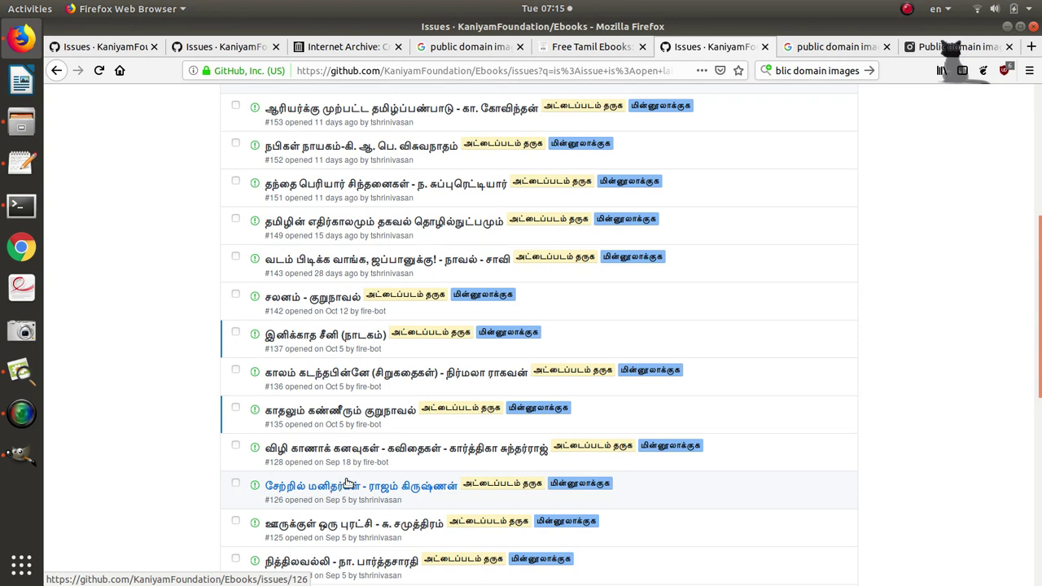
scroll(347, 483, down, 1)
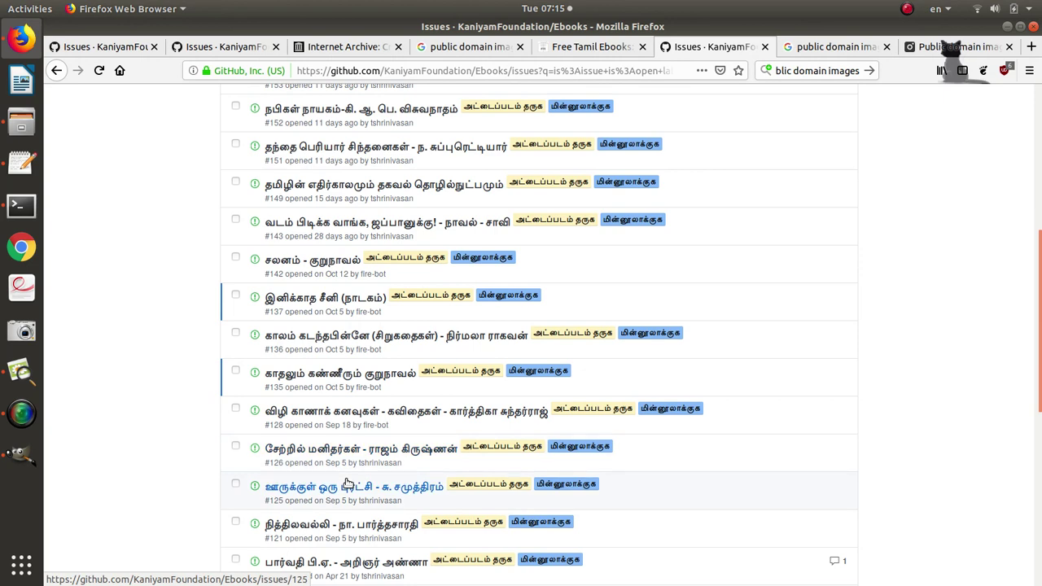
scroll(347, 483, down, 1)
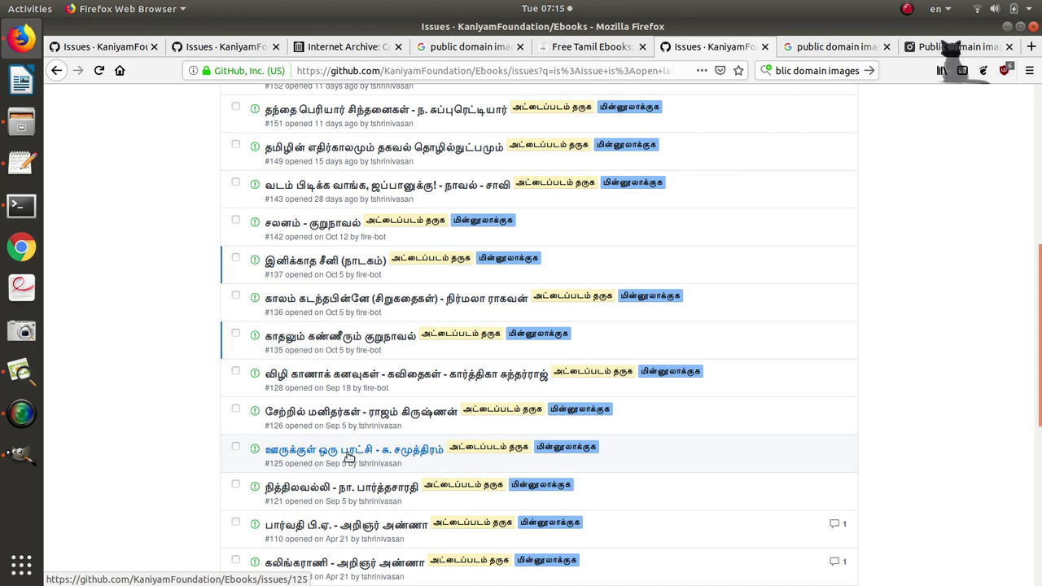
scroll(350, 456, down, 2)
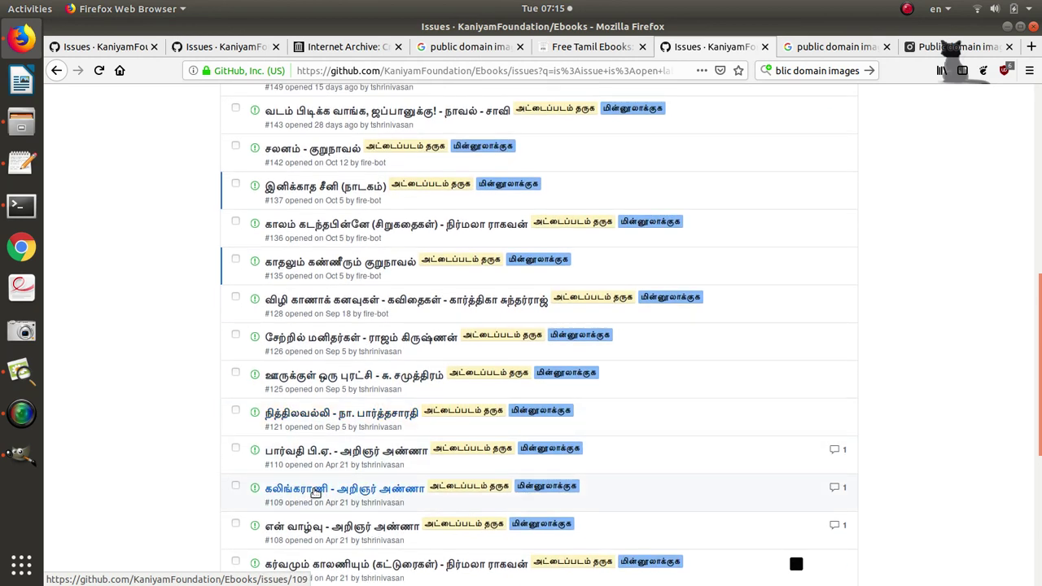
scroll(316, 489, down, 2)
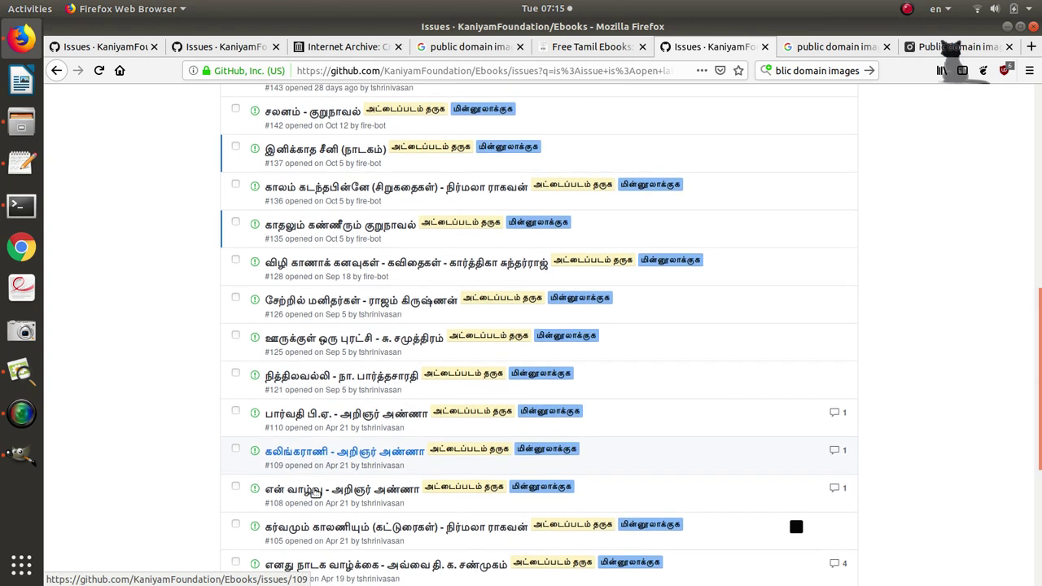
scroll(283, 271, up, 2)
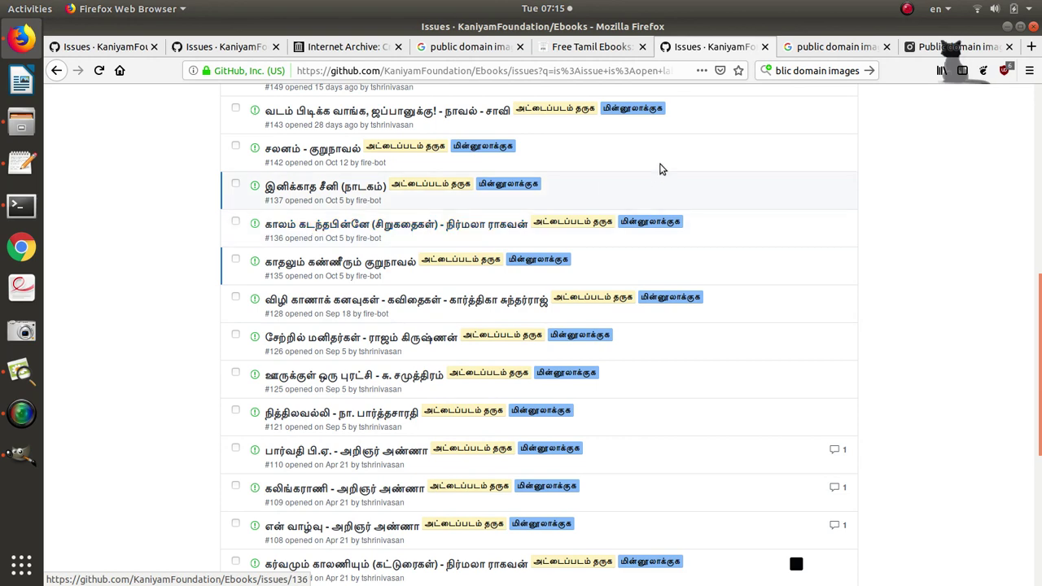
Search Pexels for 'clock' and open the White Analog Watch photo in a new tab.
click(933, 49)
text(clo)
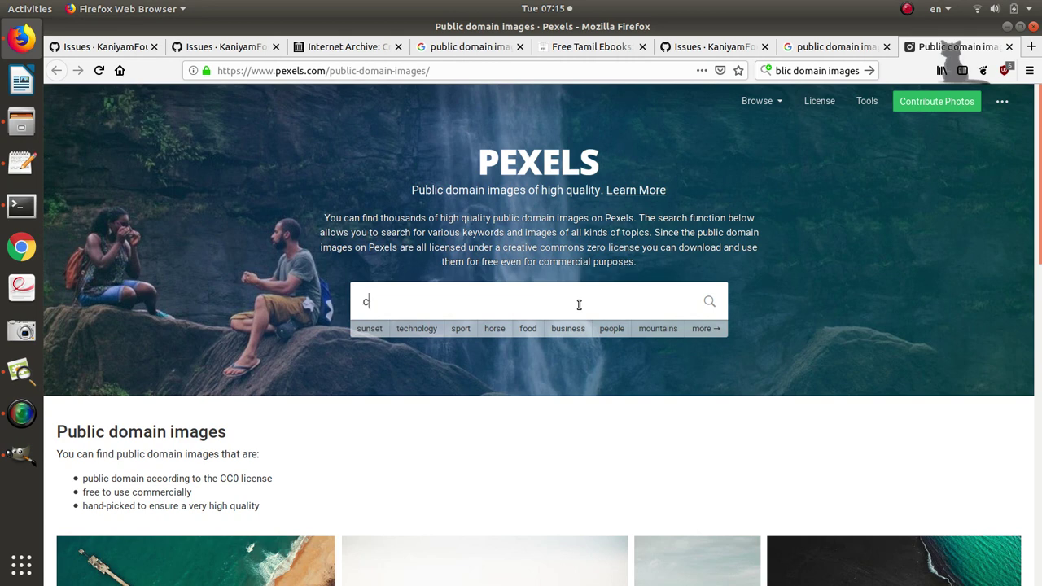
text(ck)
key(Return)
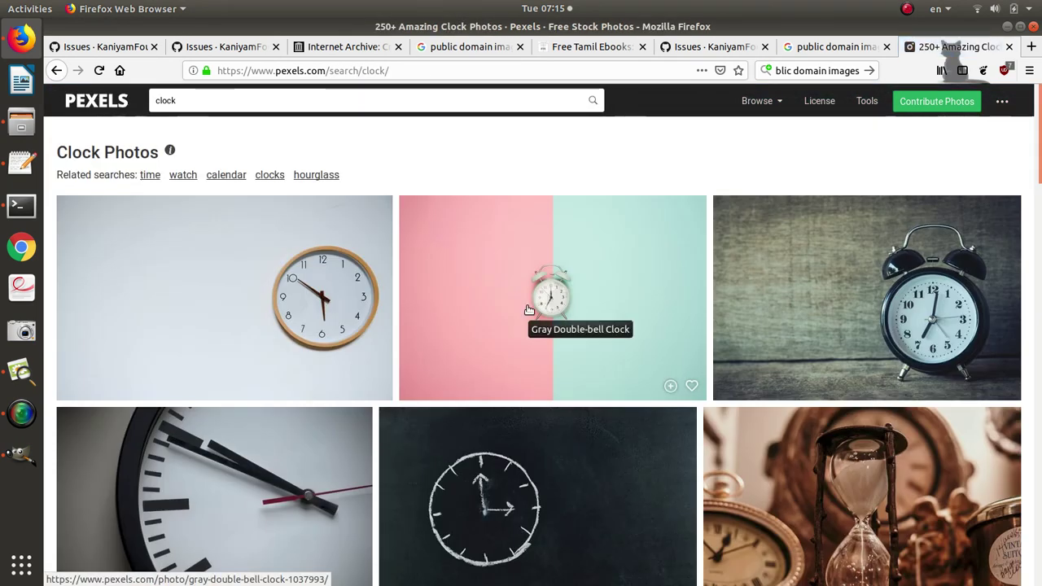
scroll(528, 310, down, 3)
scroll(528, 309, down, 5)
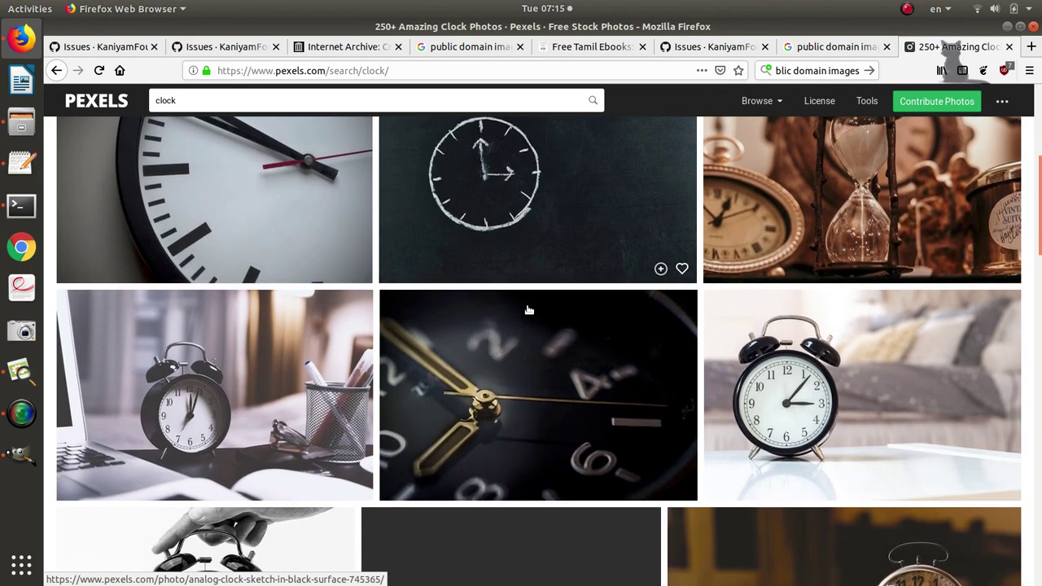
scroll(528, 310, down, 6)
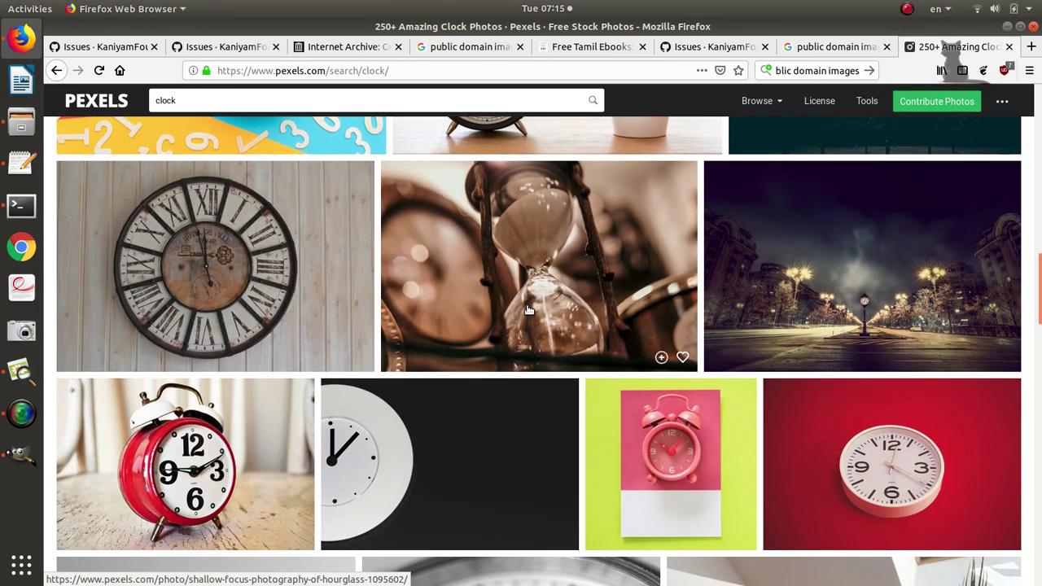
scroll(528, 310, down, 7)
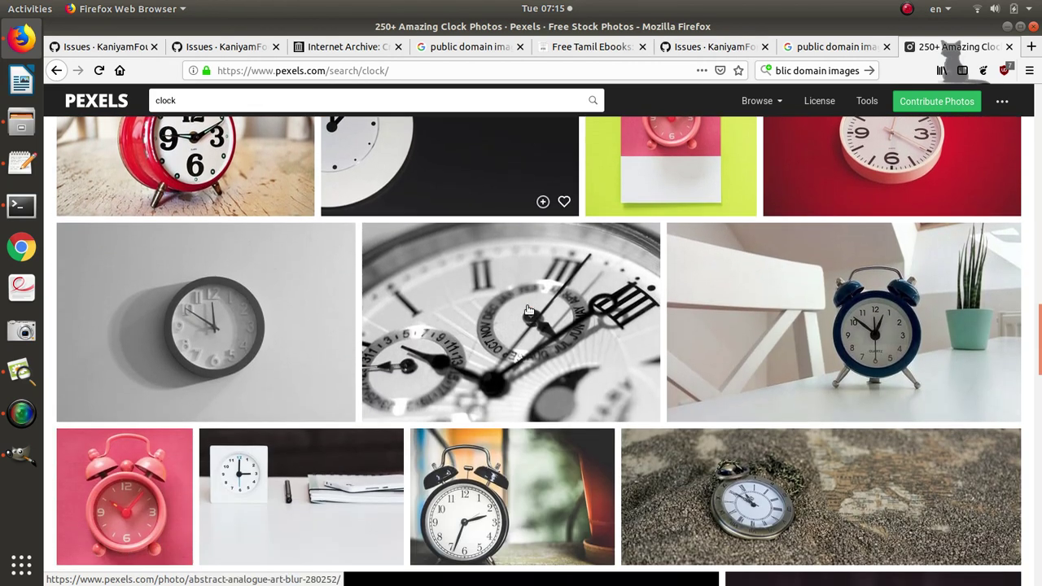
scroll(528, 309, down, 7)
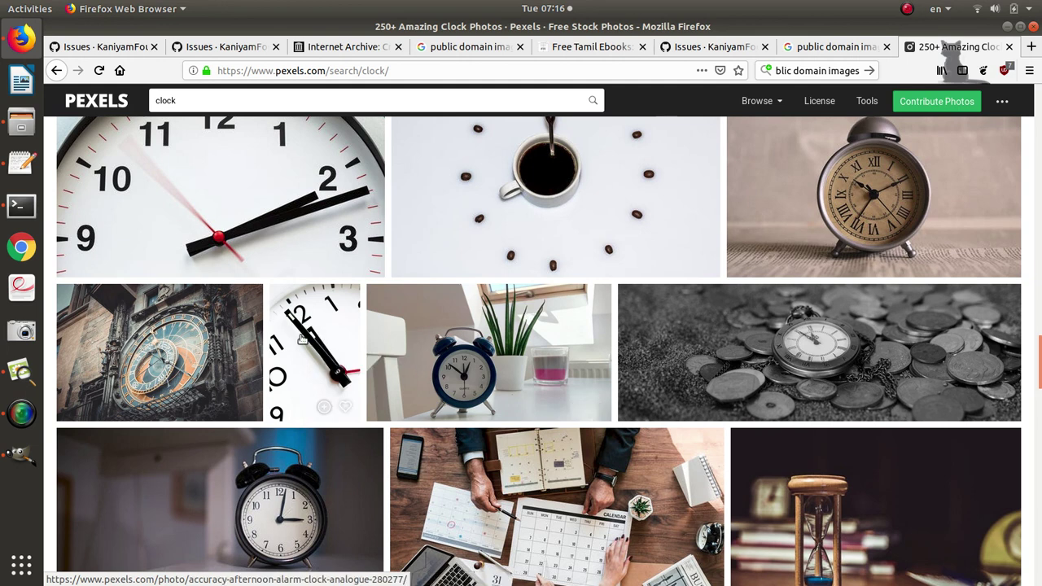
middle_click(302, 339)
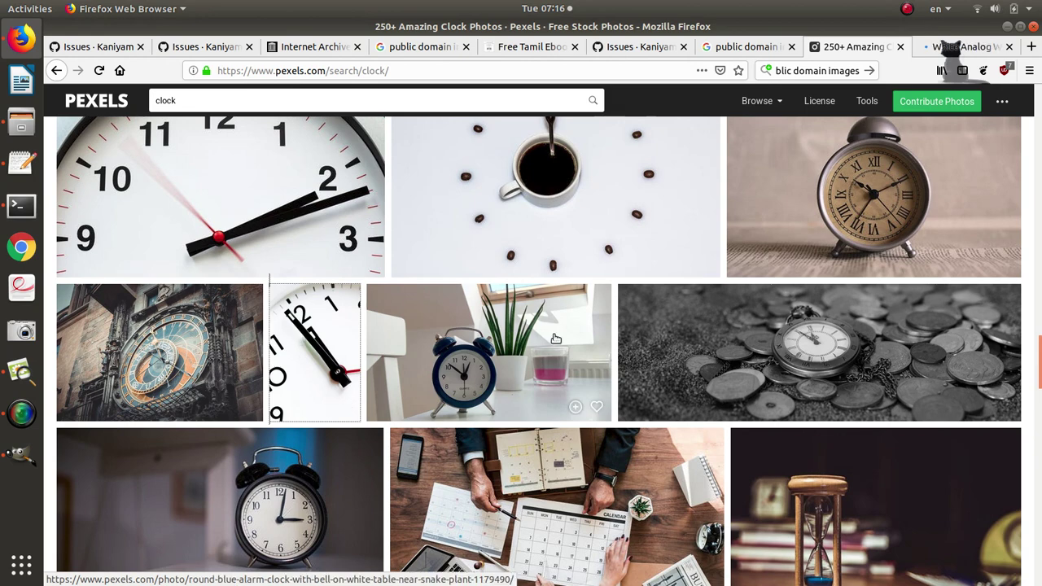
click(975, 49)
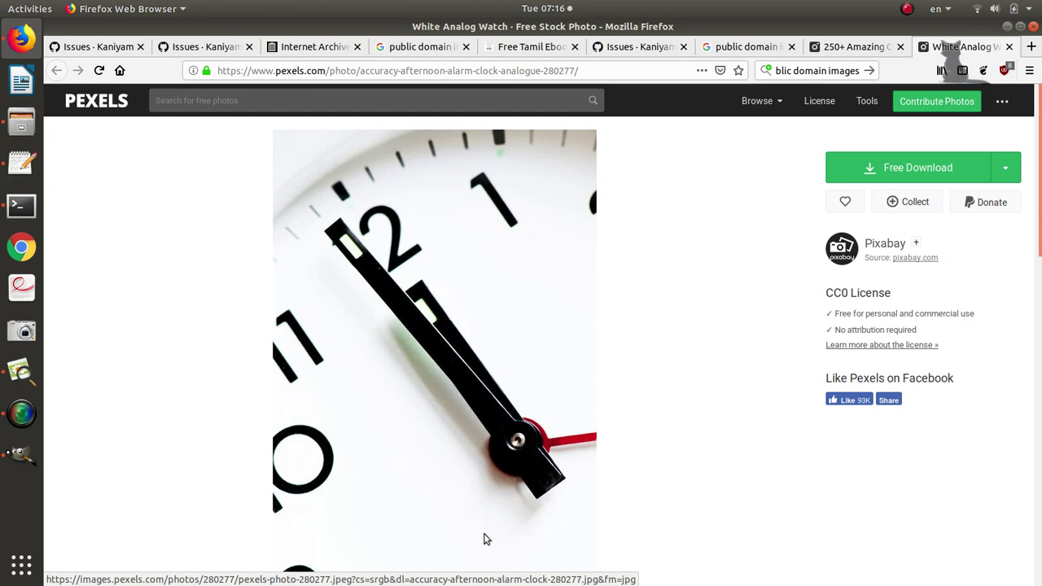
Back in the Pexels clock results, open the dark Roman-numeral clock photo in a background tab.
click(865, 46)
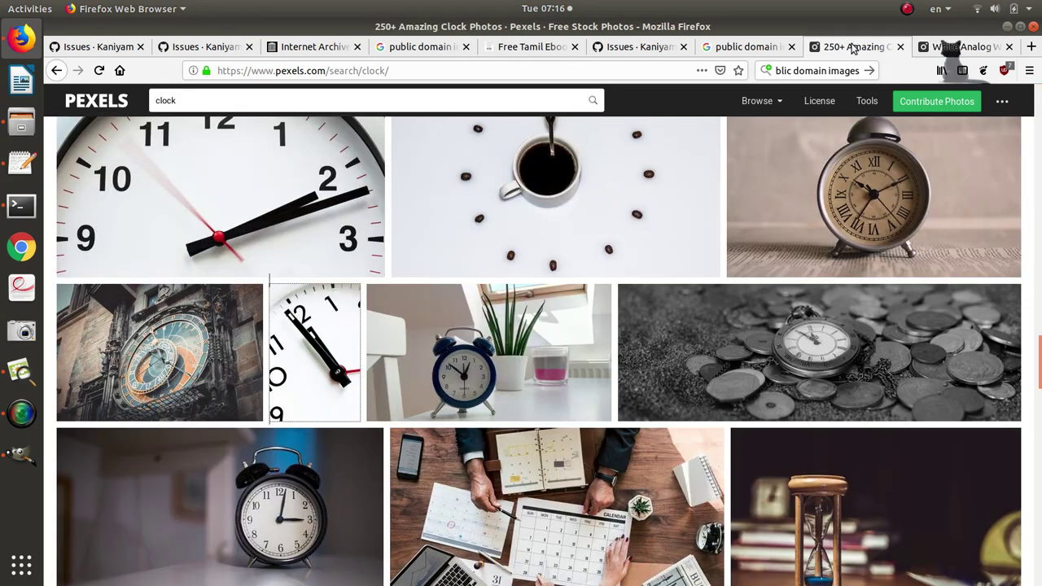
scroll(693, 271, down, 3)
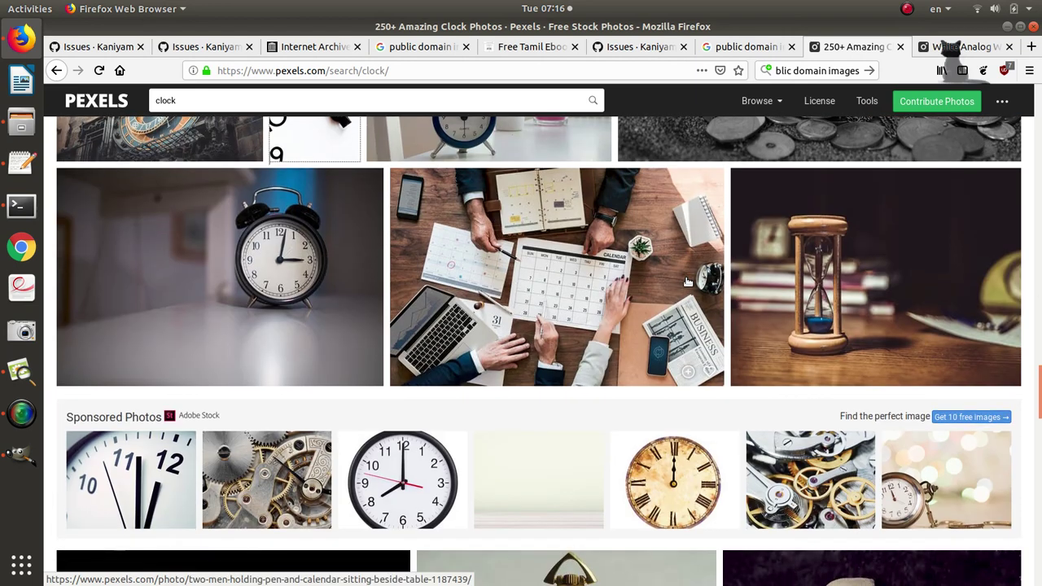
scroll(687, 282, down, 5)
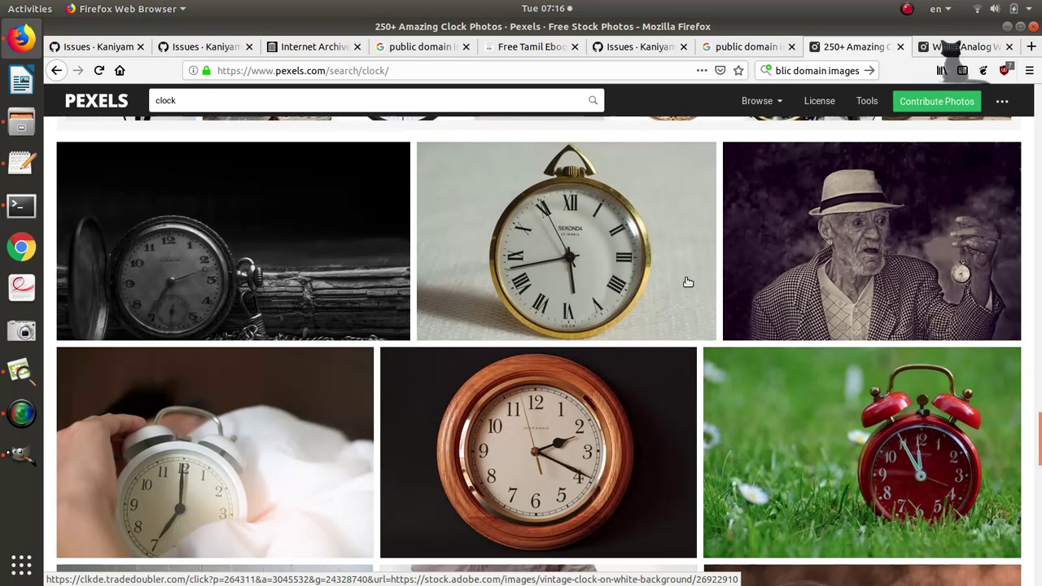
scroll(688, 282, down, 5)
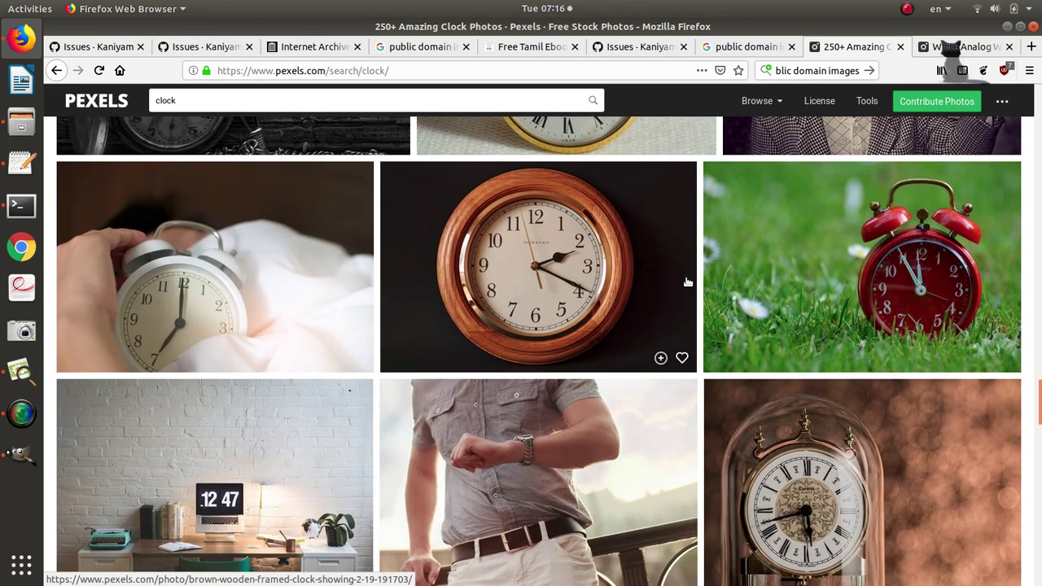
scroll(688, 282, down, 6)
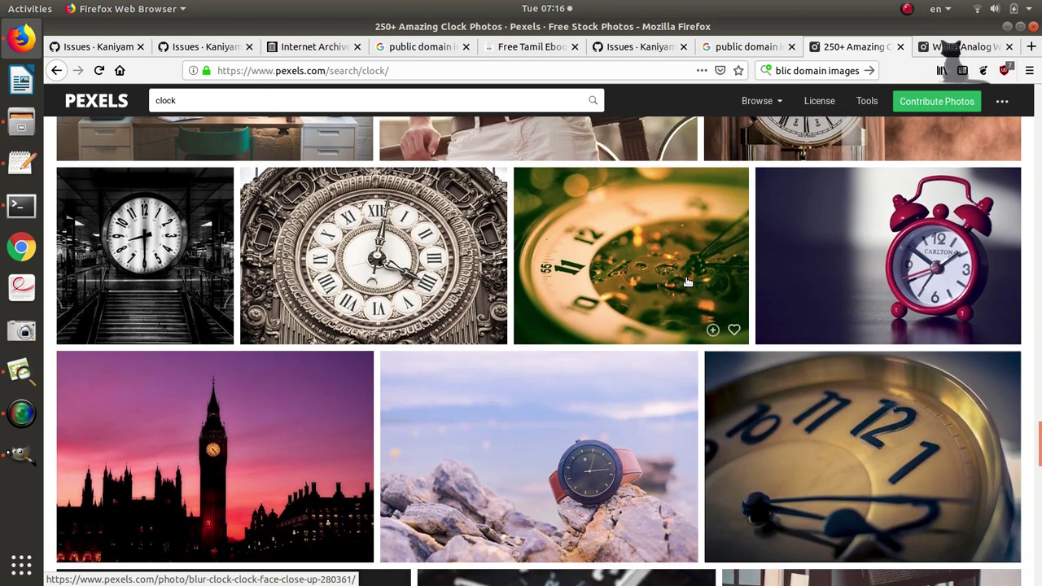
scroll(688, 282, down, 2)
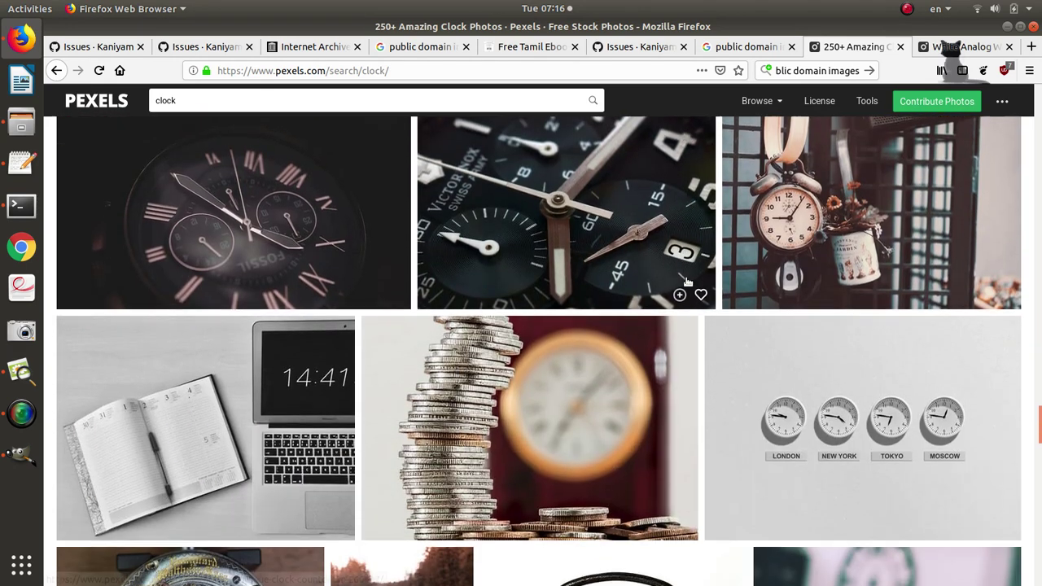
scroll(688, 282, down, 5)
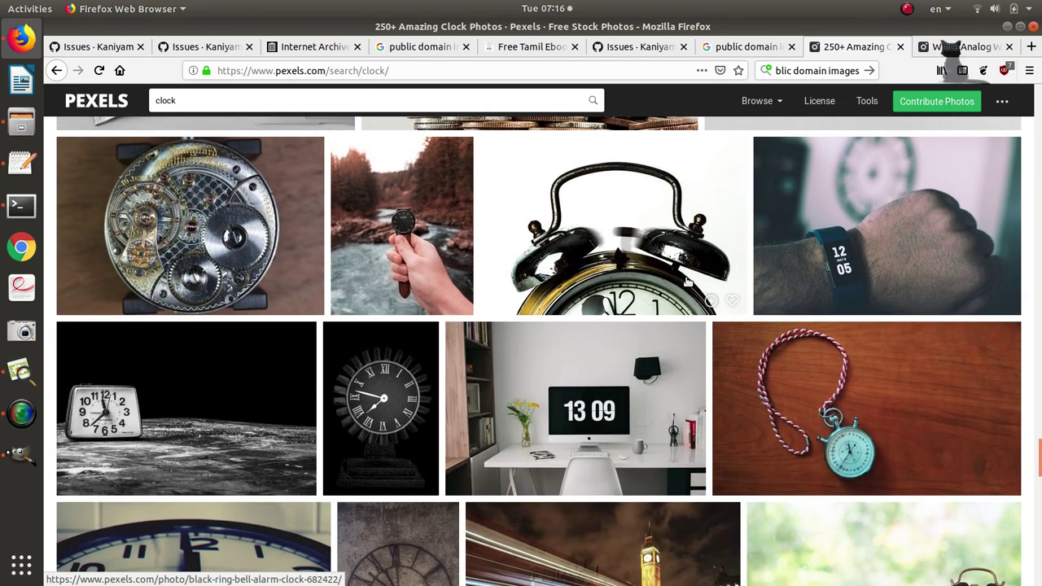
scroll(688, 282, down, 1)
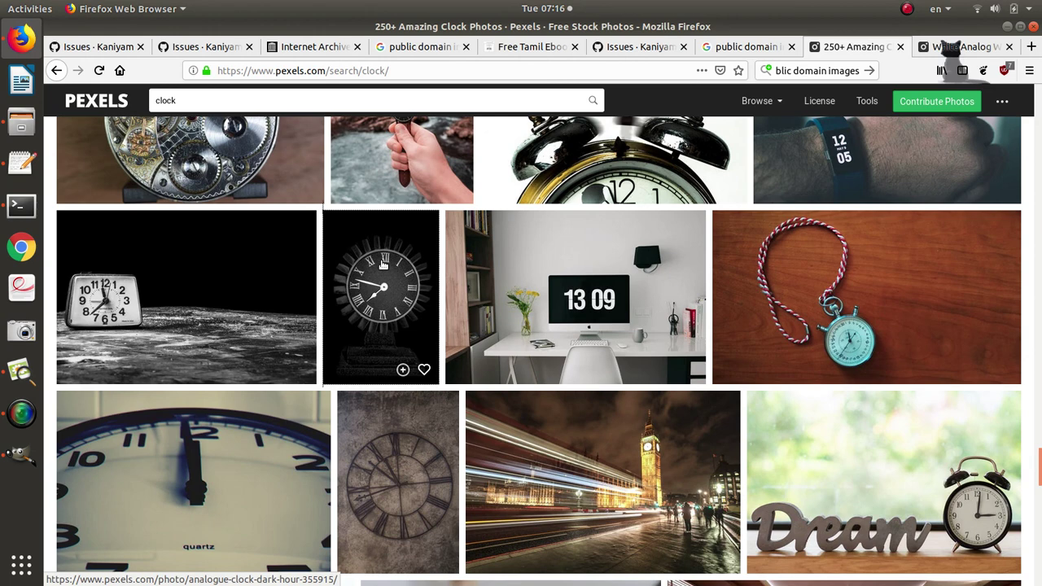
middle_click(383, 264)
Scroll further down the results and open the silver wristwatch photo in a background tab.
scroll(558, 297, down, 2)
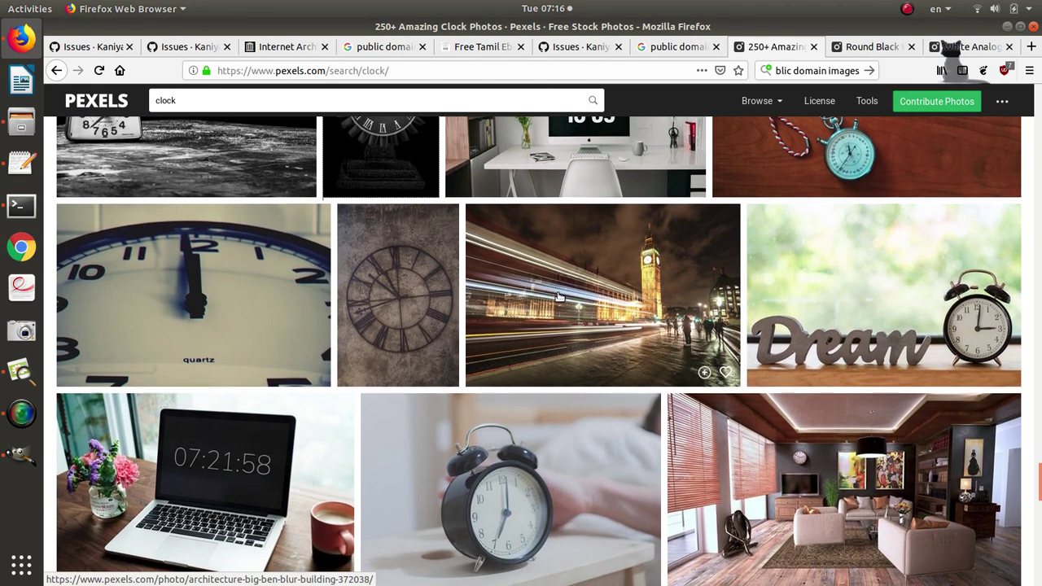
scroll(558, 297, down, 3)
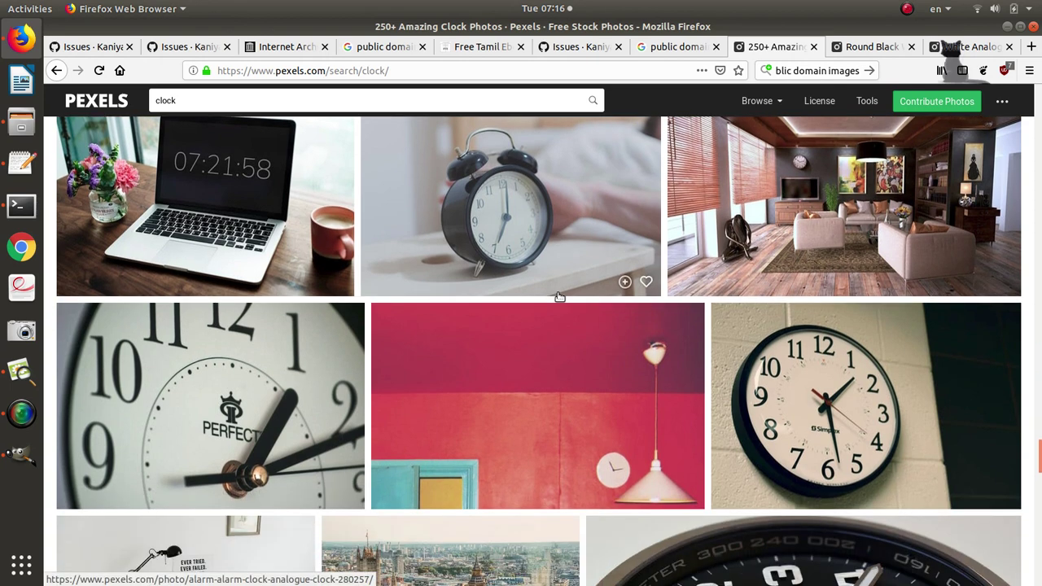
scroll(558, 296, down, 3)
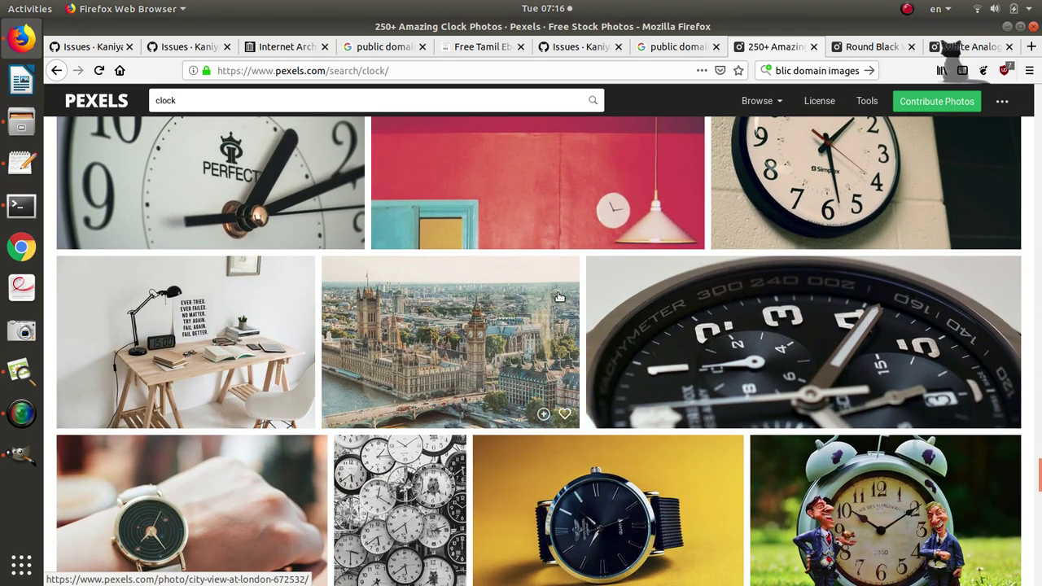
scroll(558, 296, down, 1)
scroll(558, 296, down, 2)
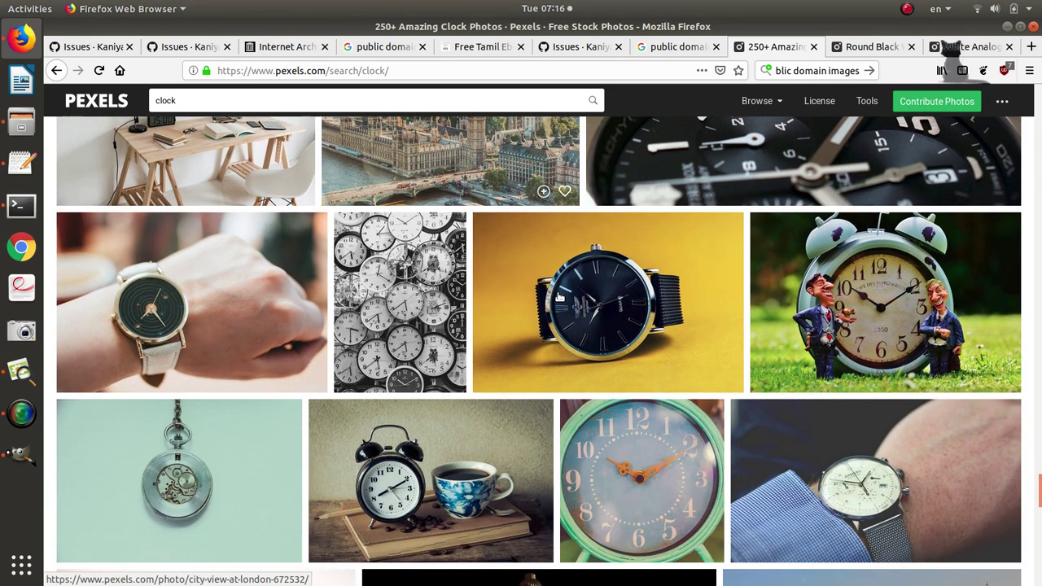
scroll(558, 297, down, 5)
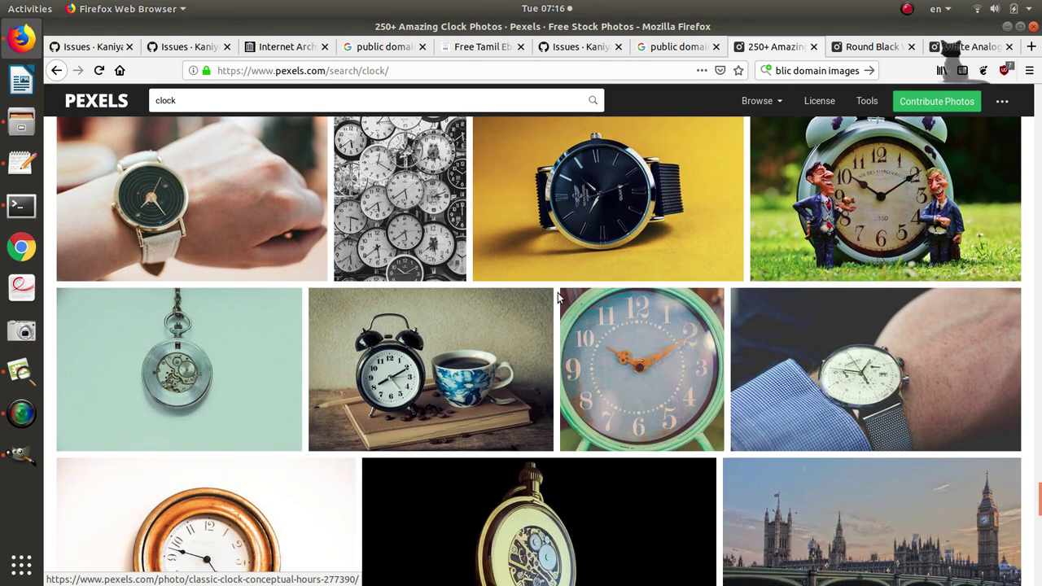
scroll(558, 296, down, 7)
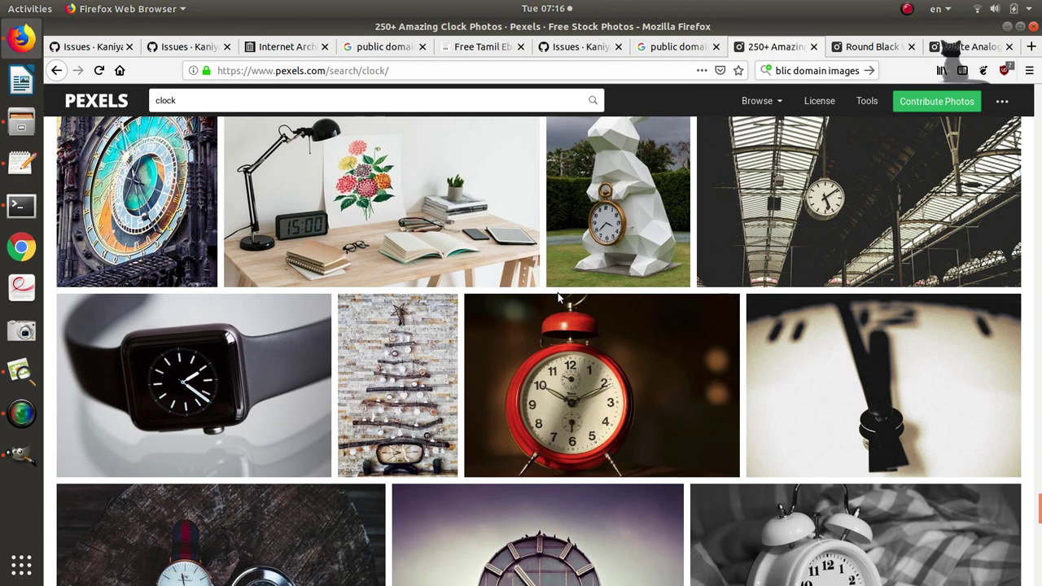
scroll(557, 292, down, 2)
scroll(558, 292, down, 2)
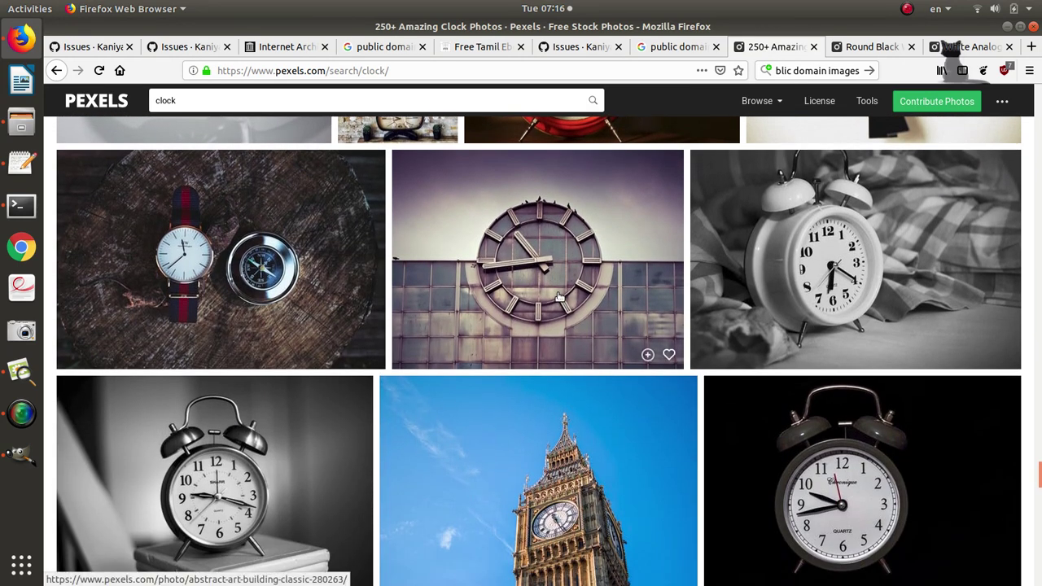
scroll(558, 298, down, 3)
scroll(559, 297, down, 6)
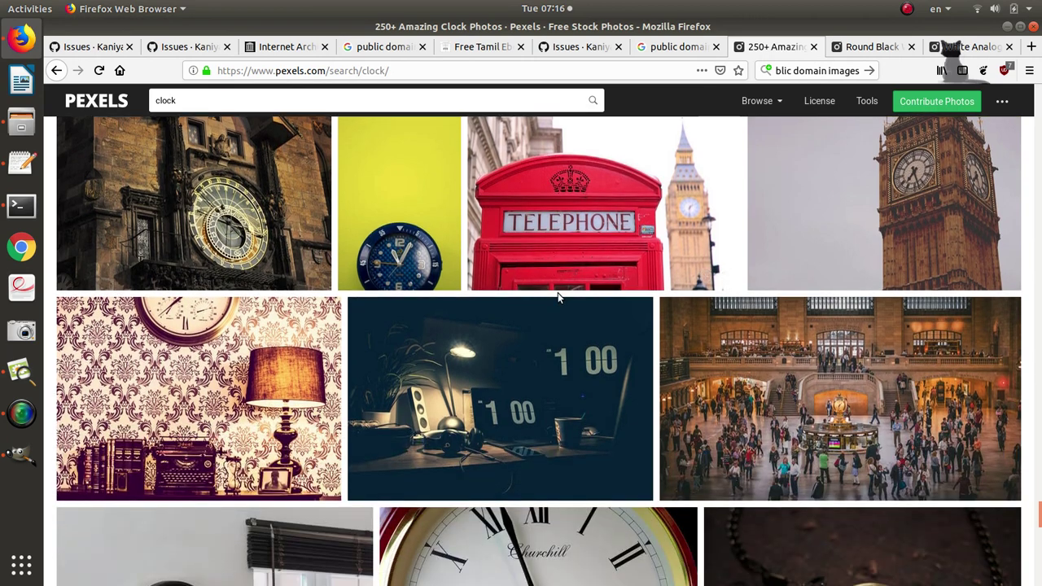
scroll(559, 298, down, 2)
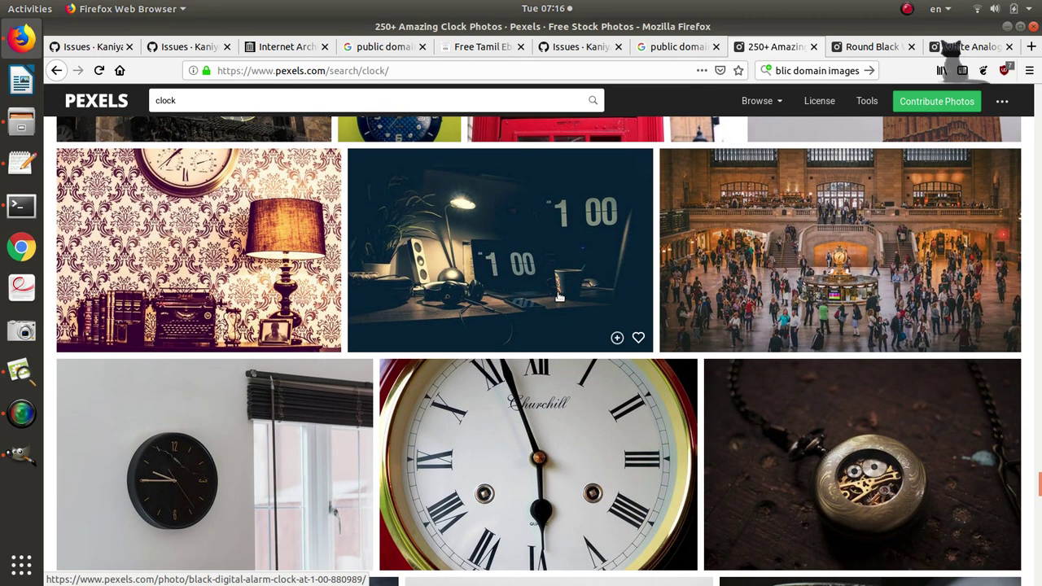
scroll(558, 297, down, 4)
scroll(559, 297, down, 2)
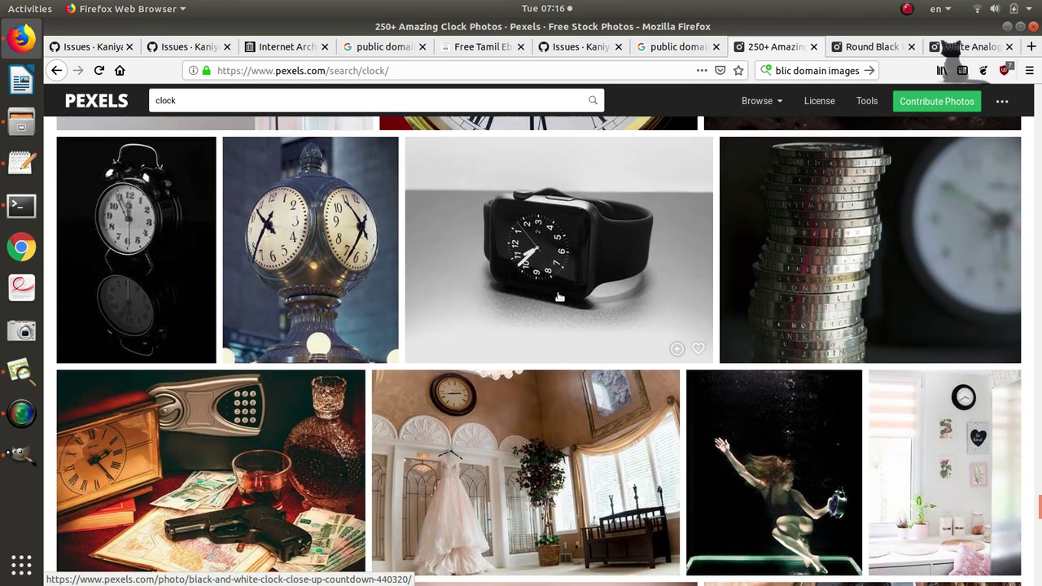
scroll(559, 297, down, 4)
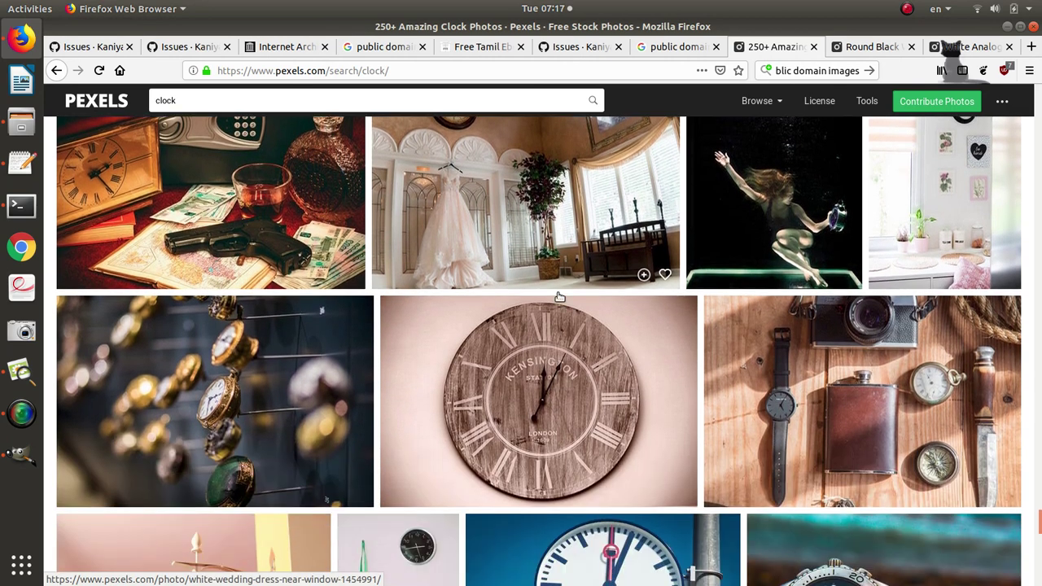
scroll(559, 297, down, 2)
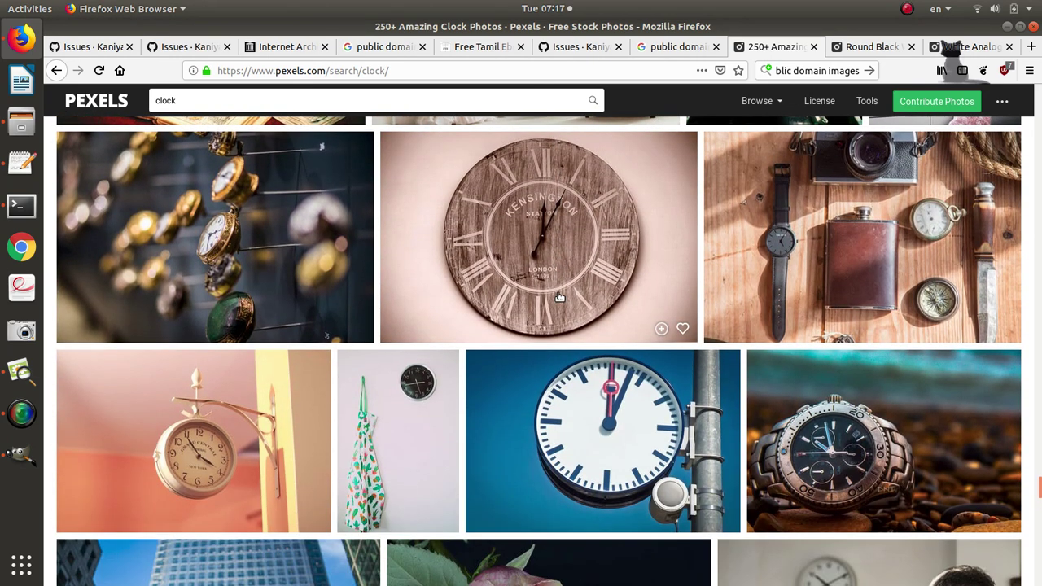
scroll(559, 297, down, 3)
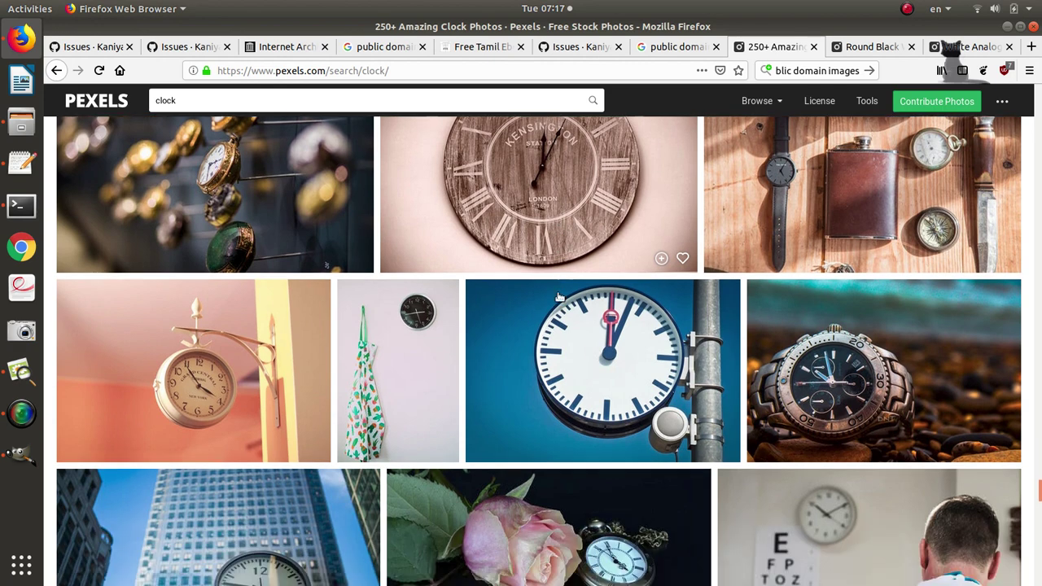
scroll(559, 297, down, 3)
scroll(560, 297, down, 5)
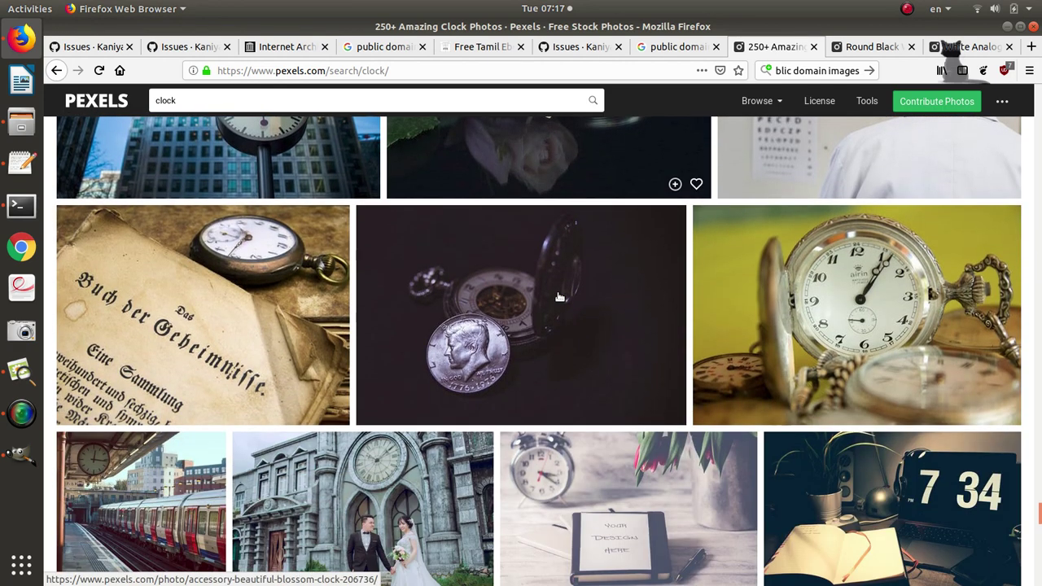
scroll(538, 291, down, 2)
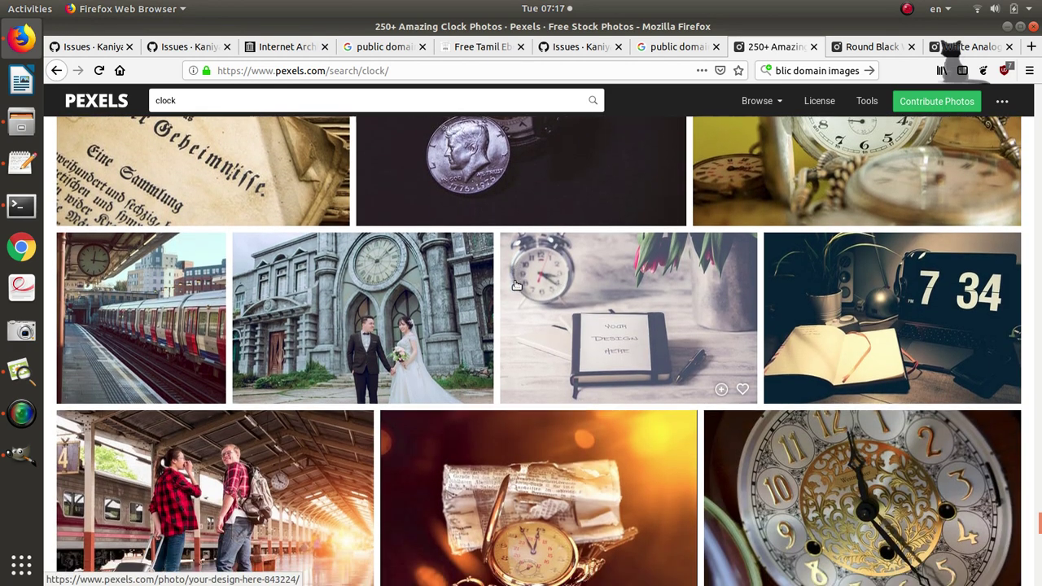
scroll(516, 285, down, 3)
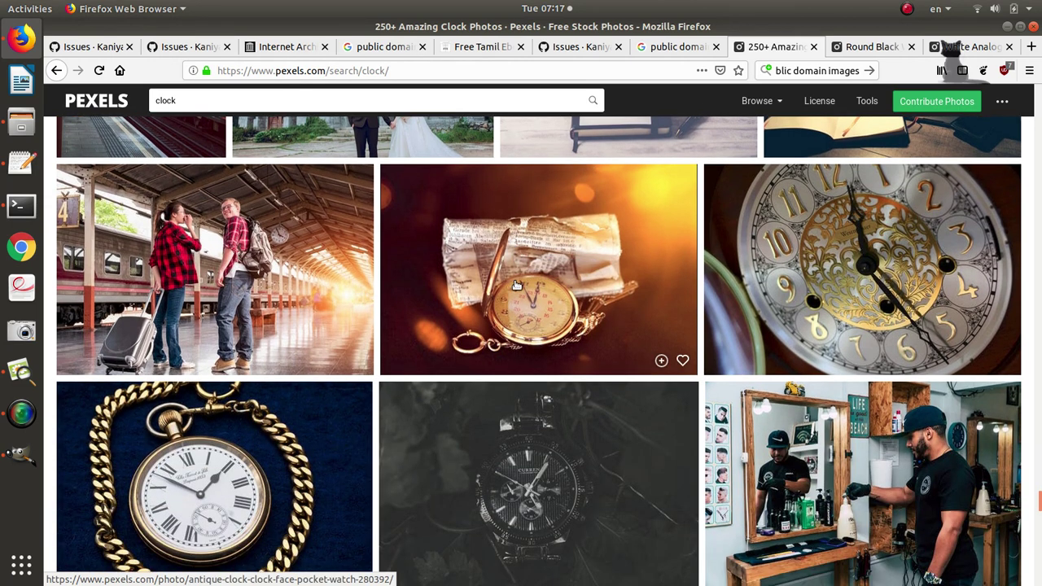
scroll(516, 285, down, 4)
scroll(516, 285, down, 1)
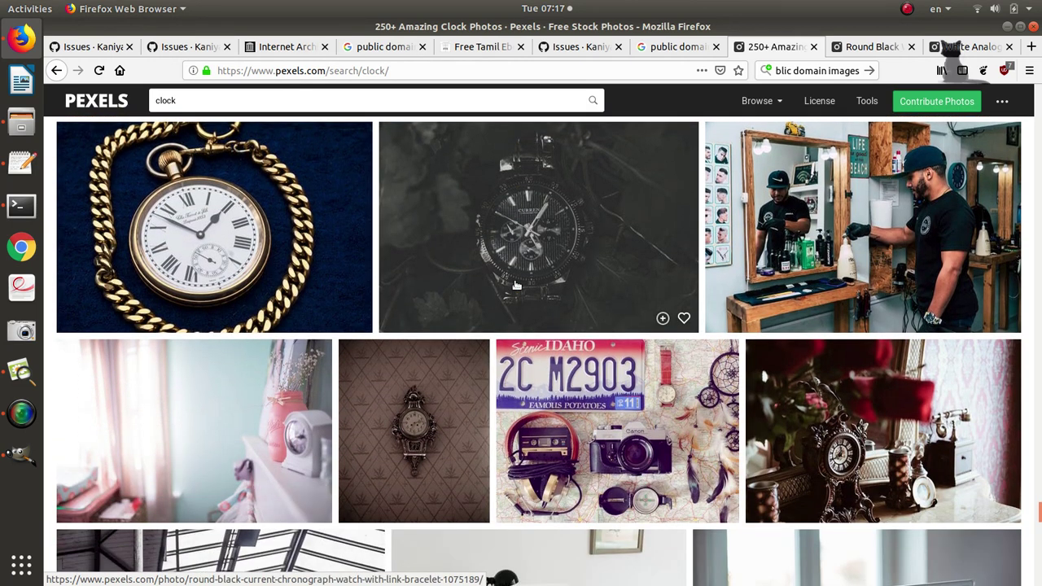
scroll(516, 284, down, 3)
scroll(516, 285, down, 4)
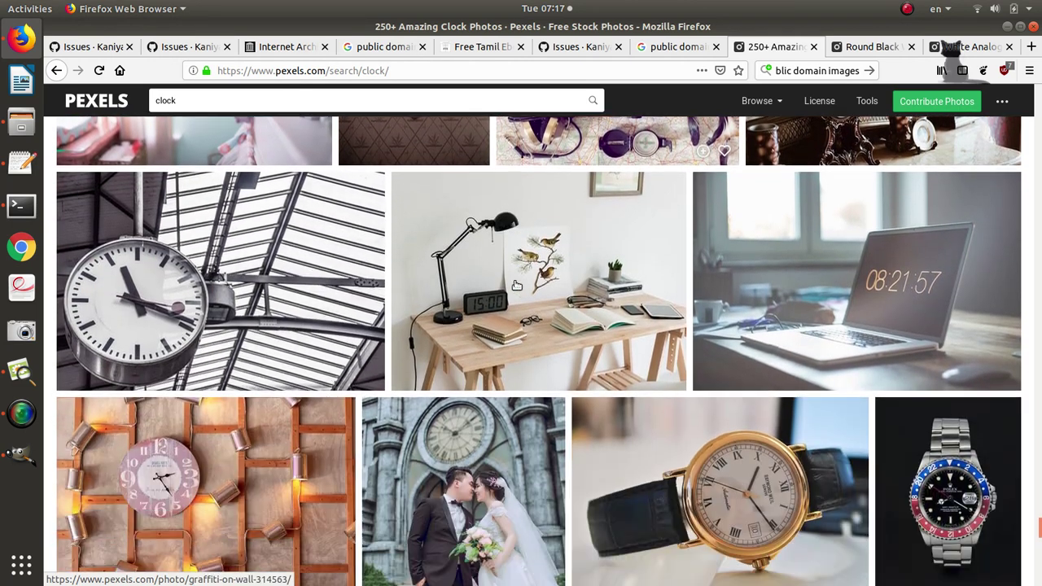
scroll(516, 285, down, 2)
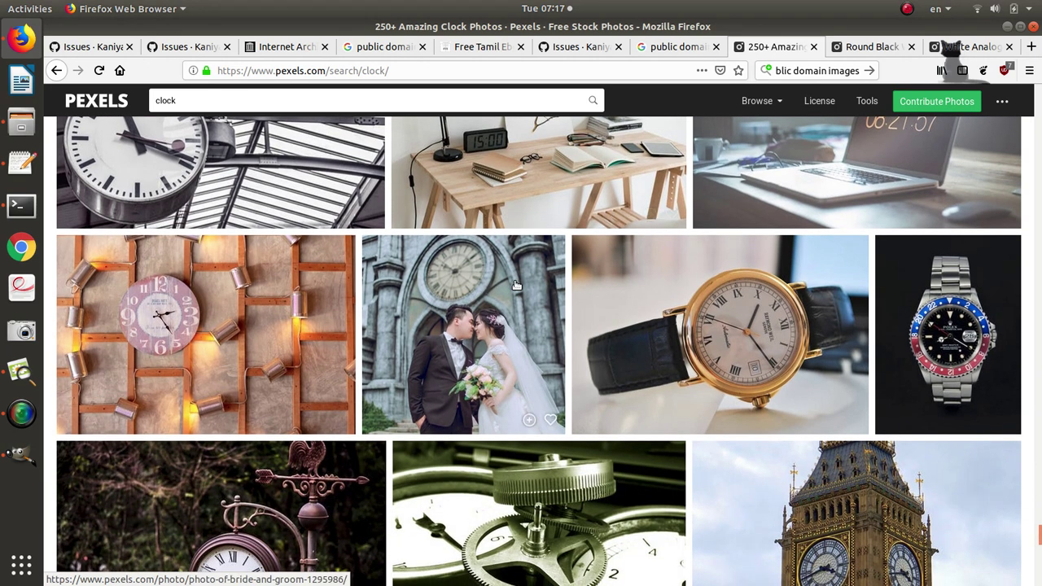
scroll(516, 285, down, 1)
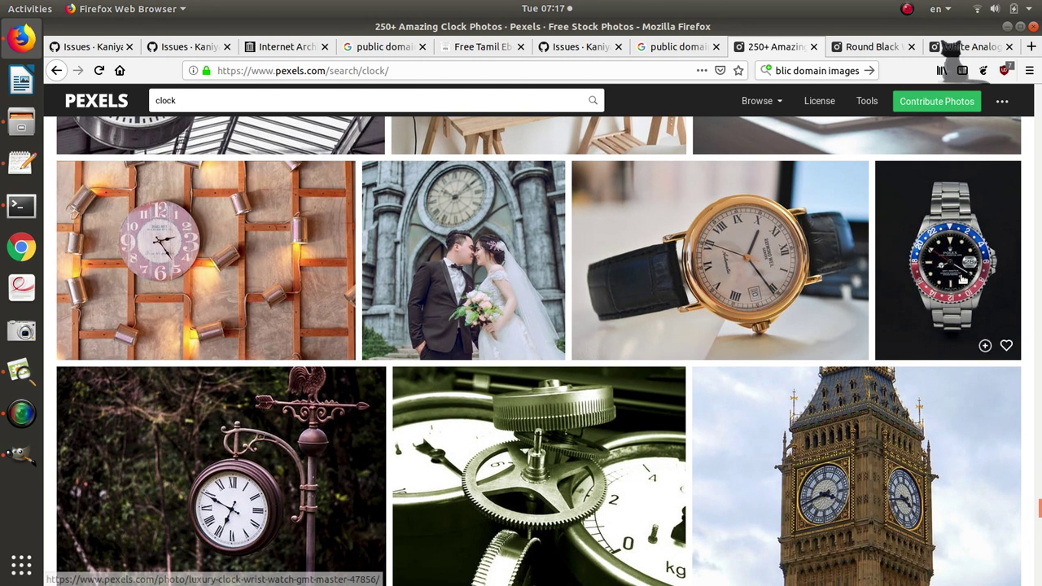
middle_click(963, 279)
Open the black alarm-clock photo from further down the results in a new tab.
scroll(673, 302, down, 1)
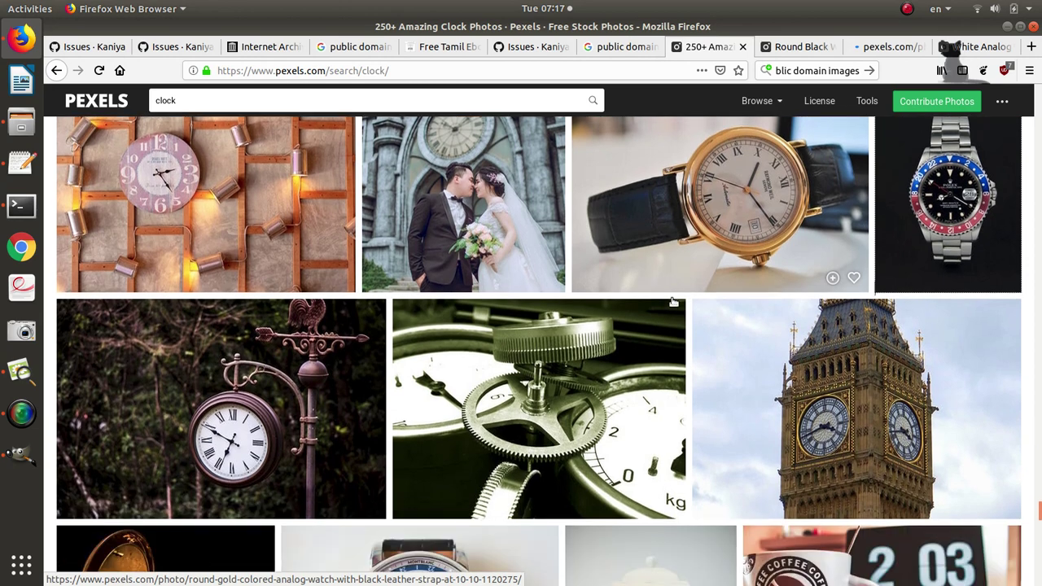
scroll(673, 302, down, 2)
scroll(673, 302, down, 1)
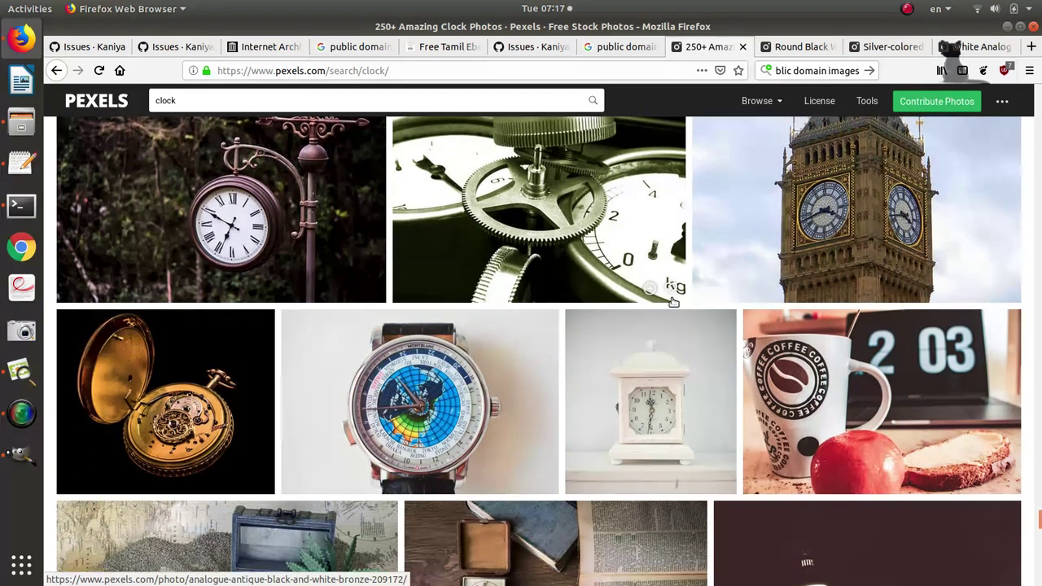
scroll(673, 302, down, 1)
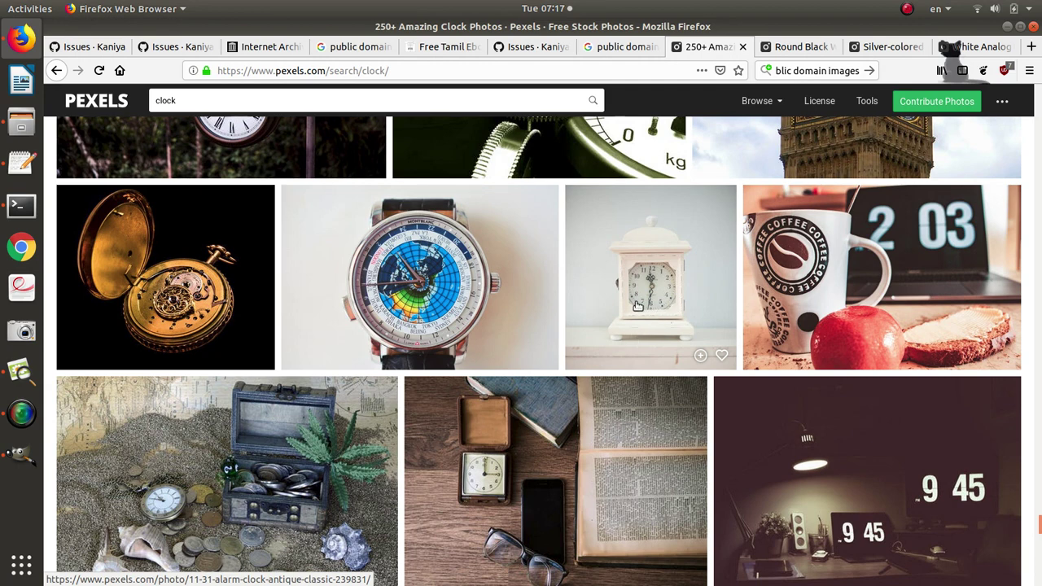
scroll(637, 305, down, 4)
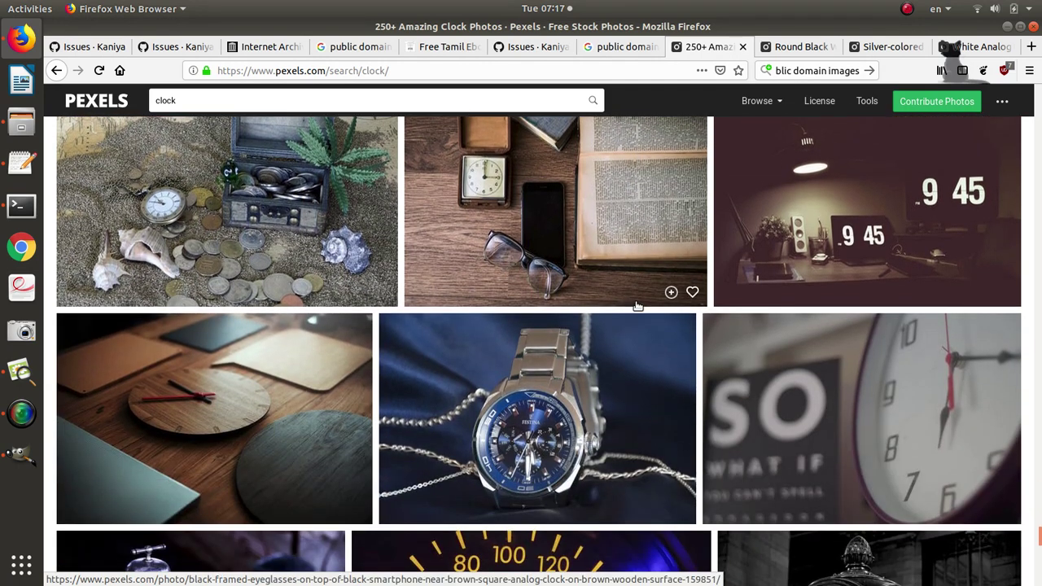
scroll(638, 305, down, 3)
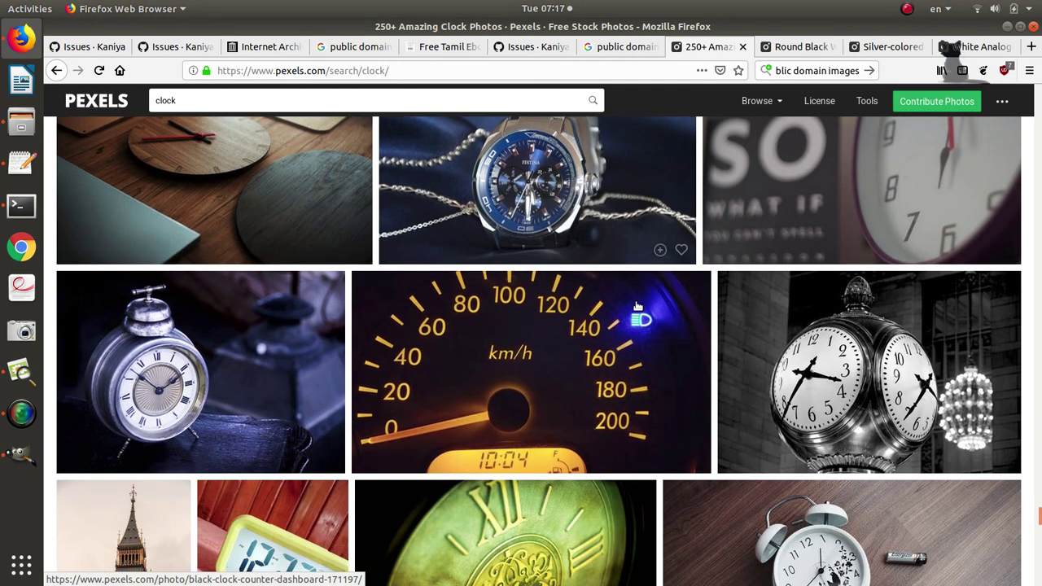
scroll(637, 305, down, 3)
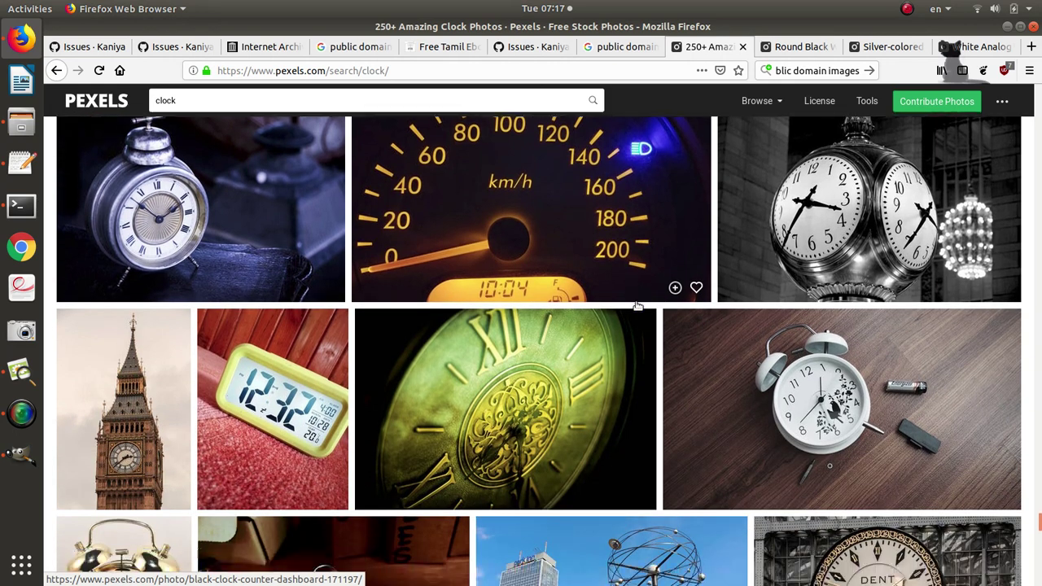
scroll(637, 305, down, 2)
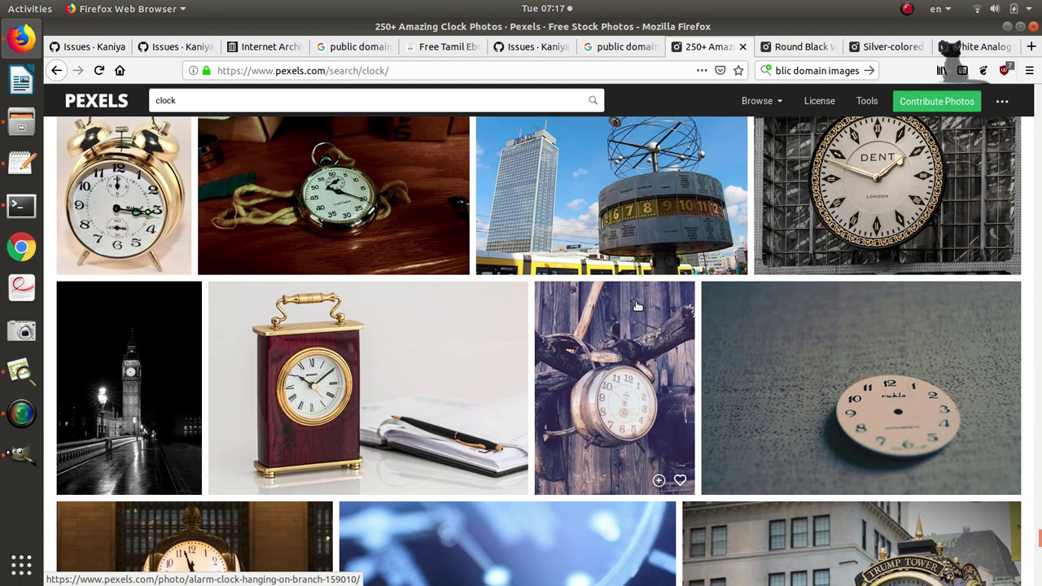
scroll(637, 305, down, 3)
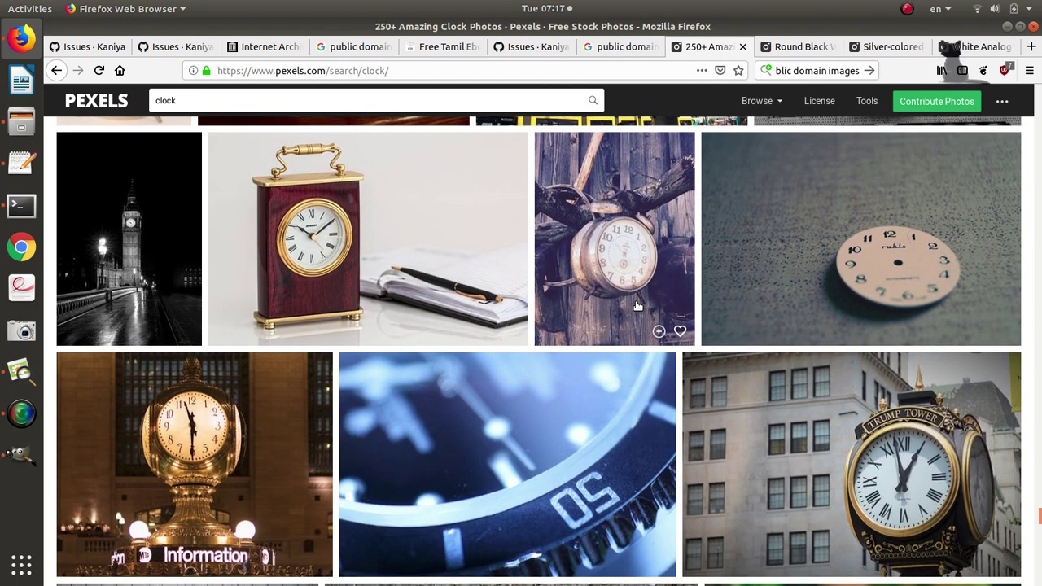
scroll(637, 305, down, 2)
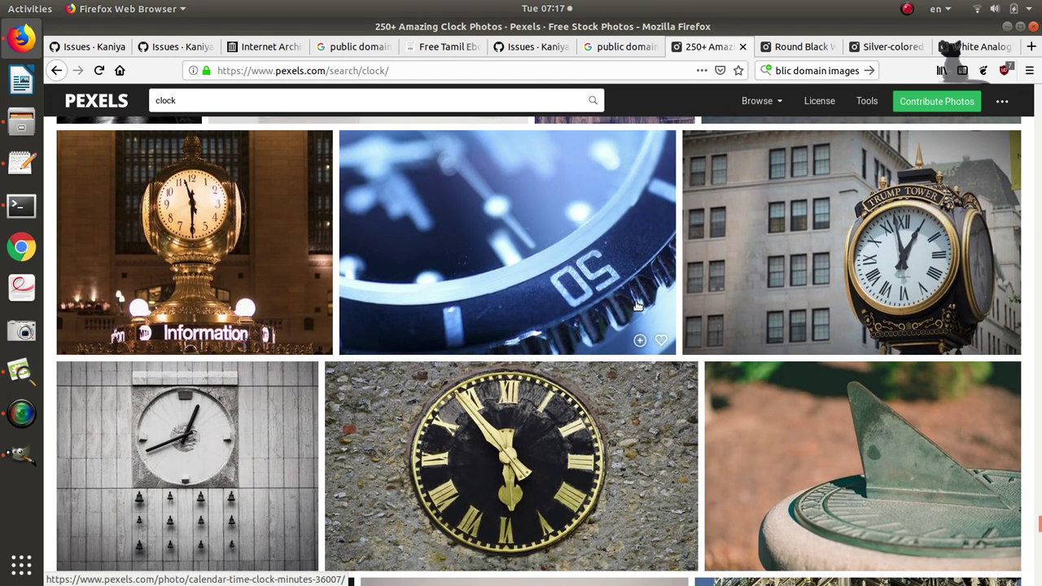
scroll(638, 305, down, 4)
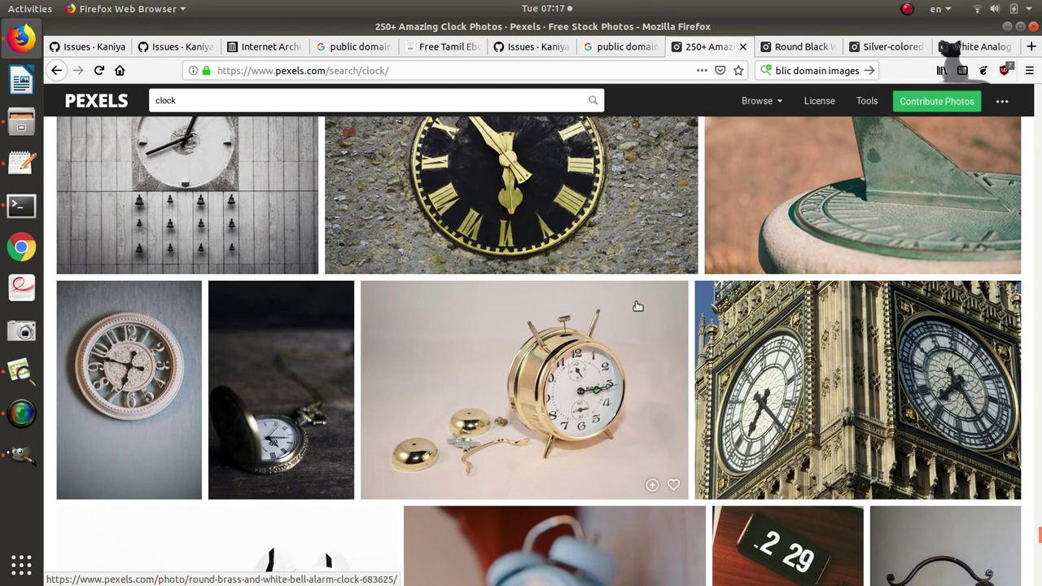
scroll(638, 305, down, 2)
scroll(637, 306, down, 5)
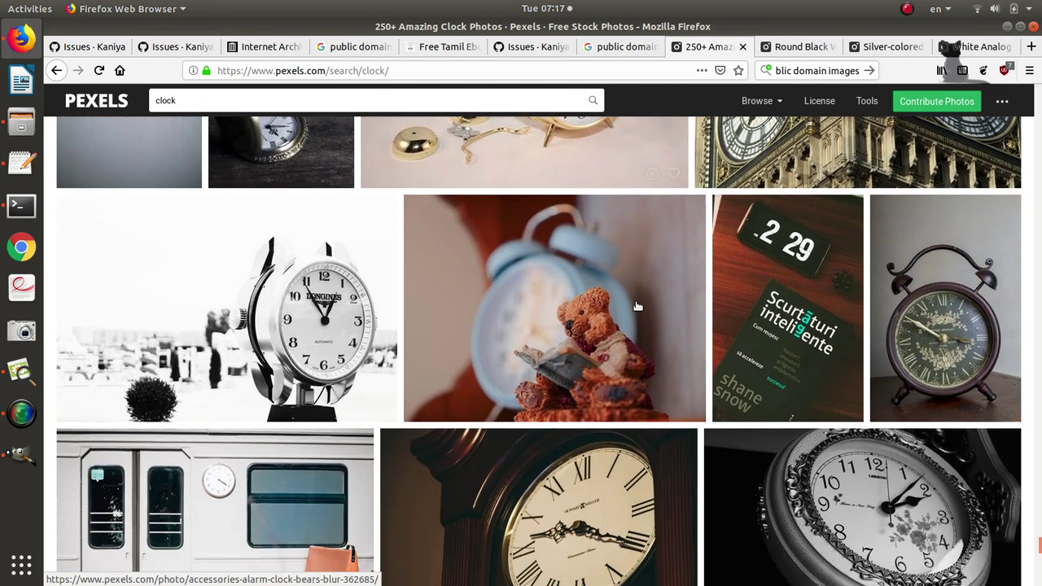
scroll(637, 305, down, 5)
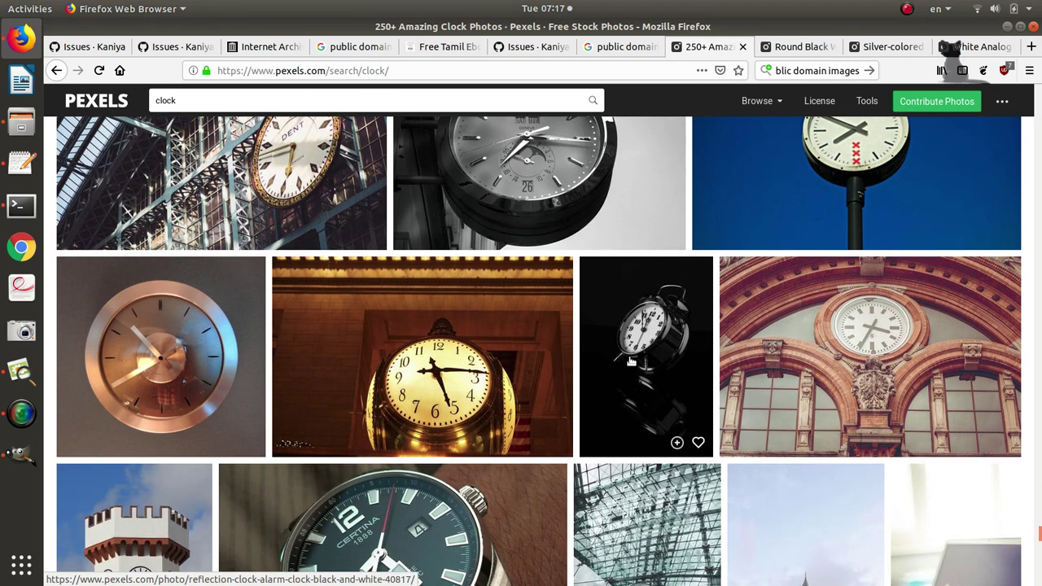
middle_click(631, 361)
Open the copper alarm-clock photo in a new tab.
scroll(630, 361, down, 2)
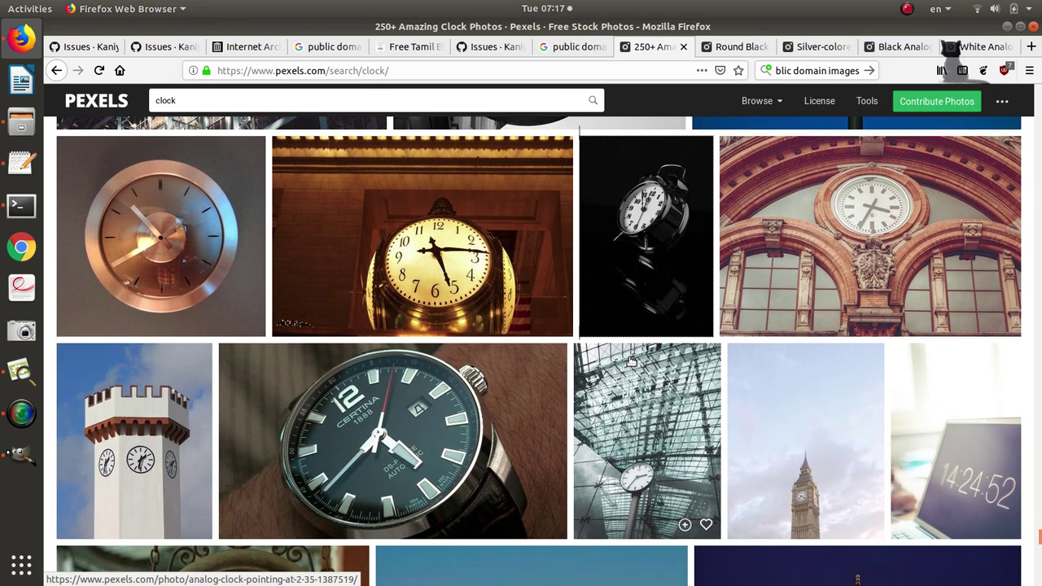
scroll(630, 361, down, 1)
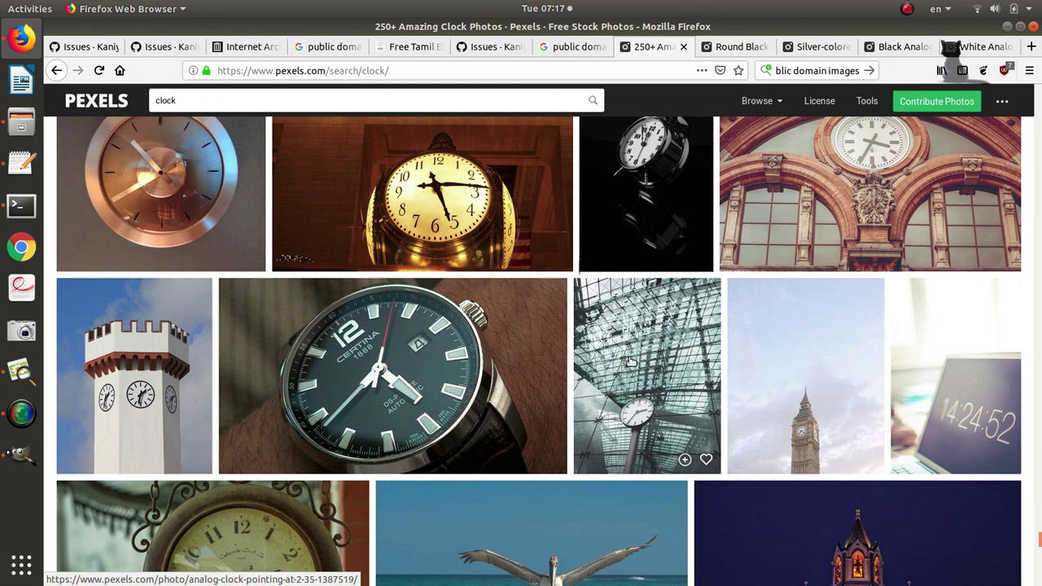
scroll(631, 361, down, 2)
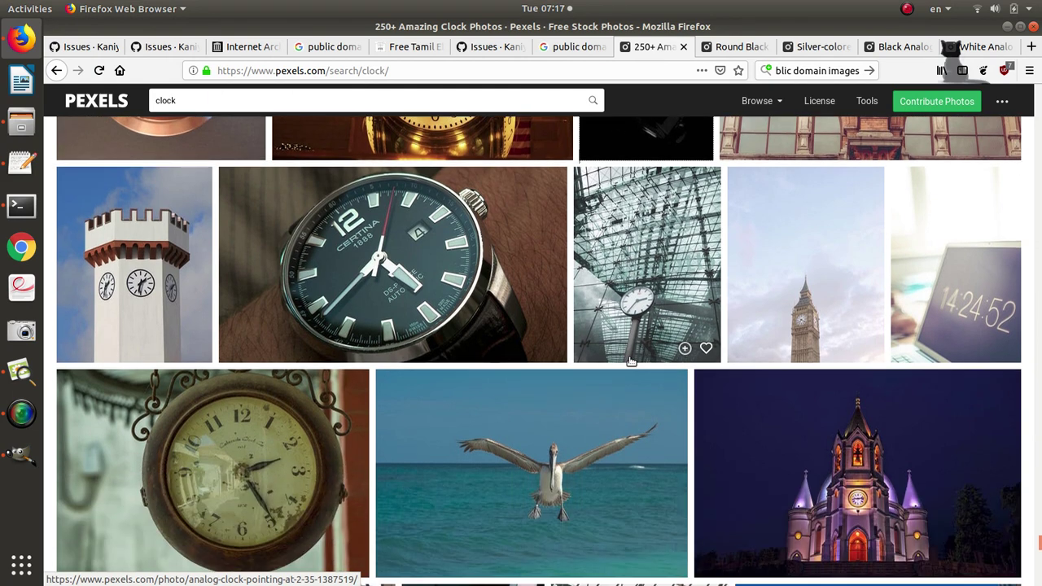
scroll(631, 361, down, 3)
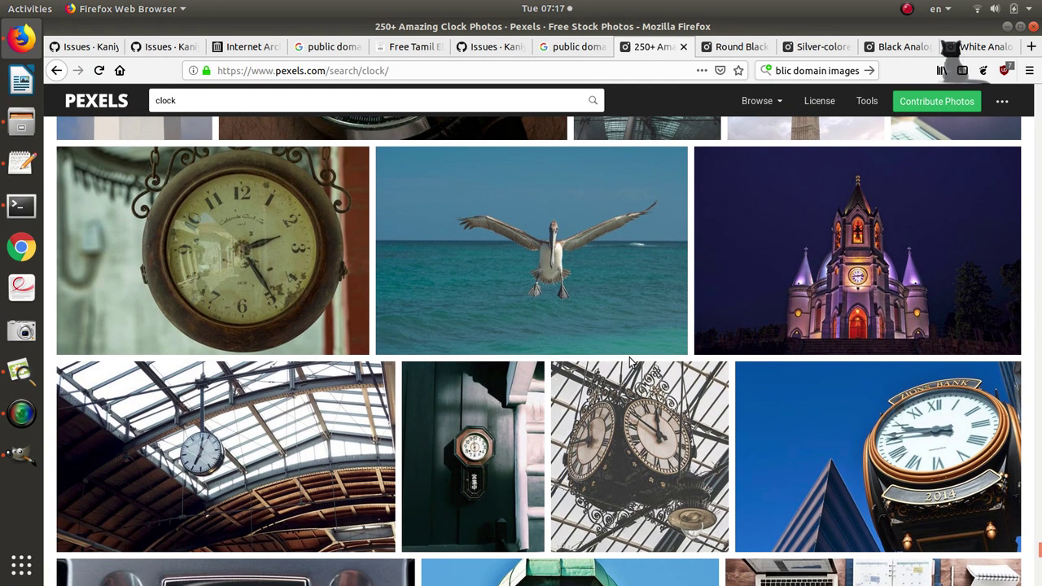
scroll(631, 361, down, 2)
scroll(631, 360, down, 4)
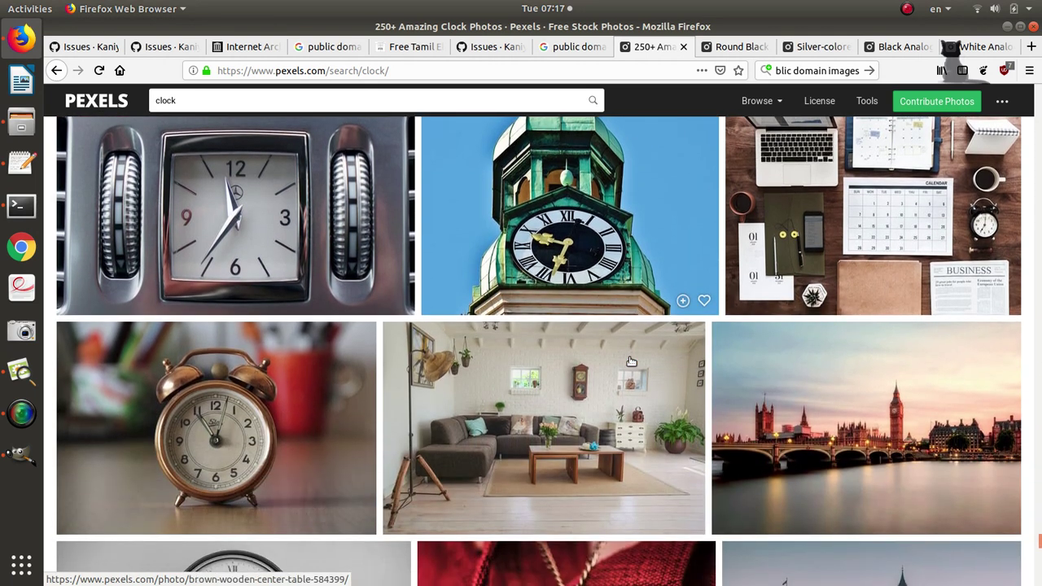
scroll(630, 361, down, 2)
scroll(631, 360, down, 2)
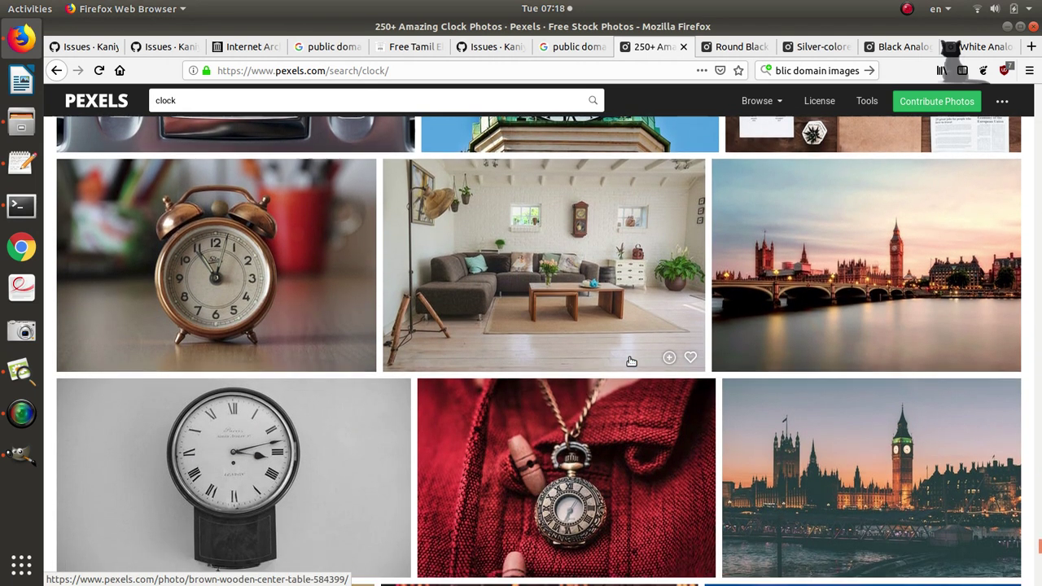
scroll(631, 361, up, 1)
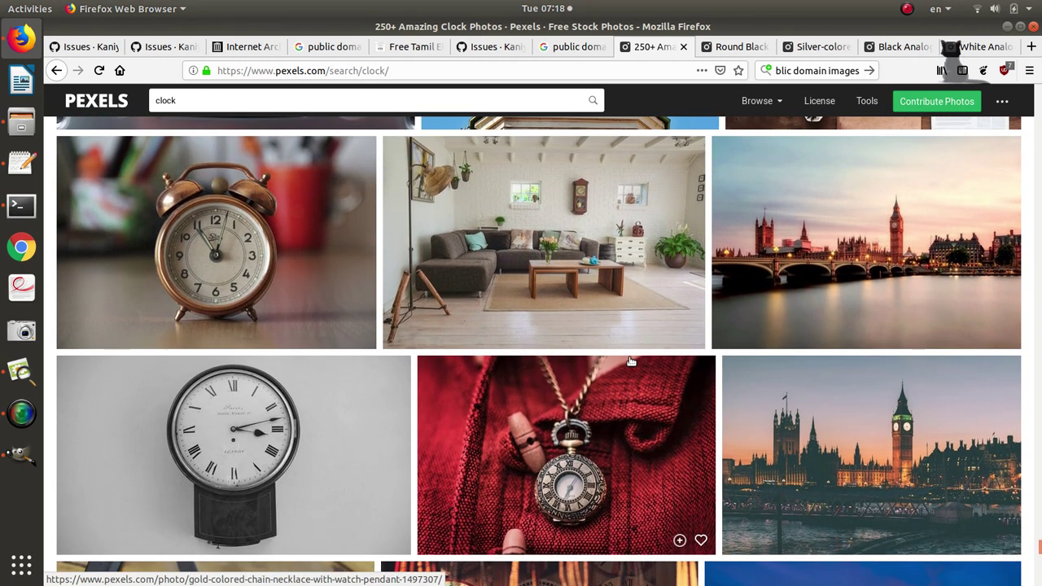
middle_click(300, 252)
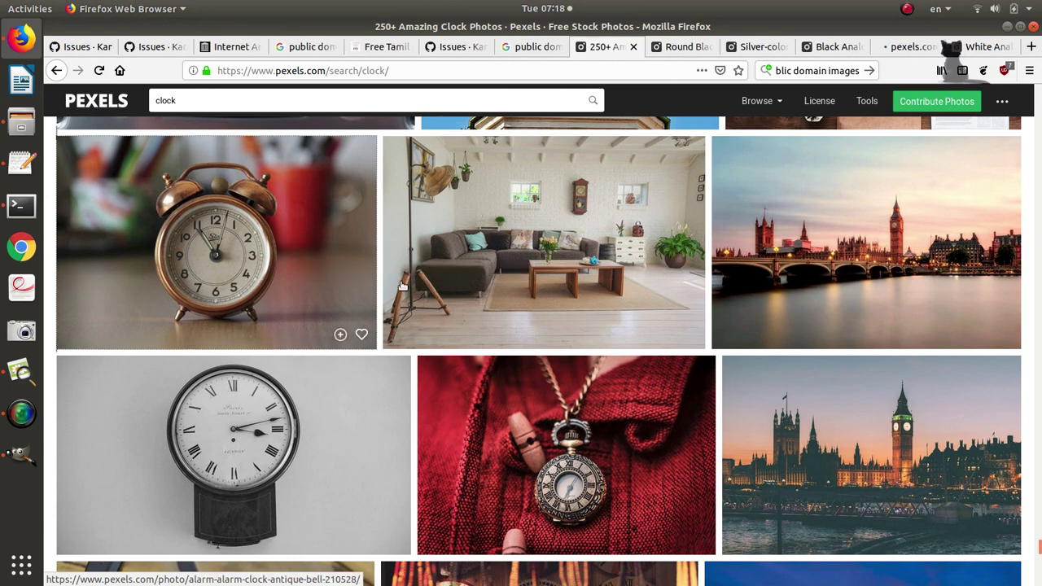
Scroll through the remaining clock search results.
scroll(552, 341, down, 2)
scroll(551, 338, down, 3)
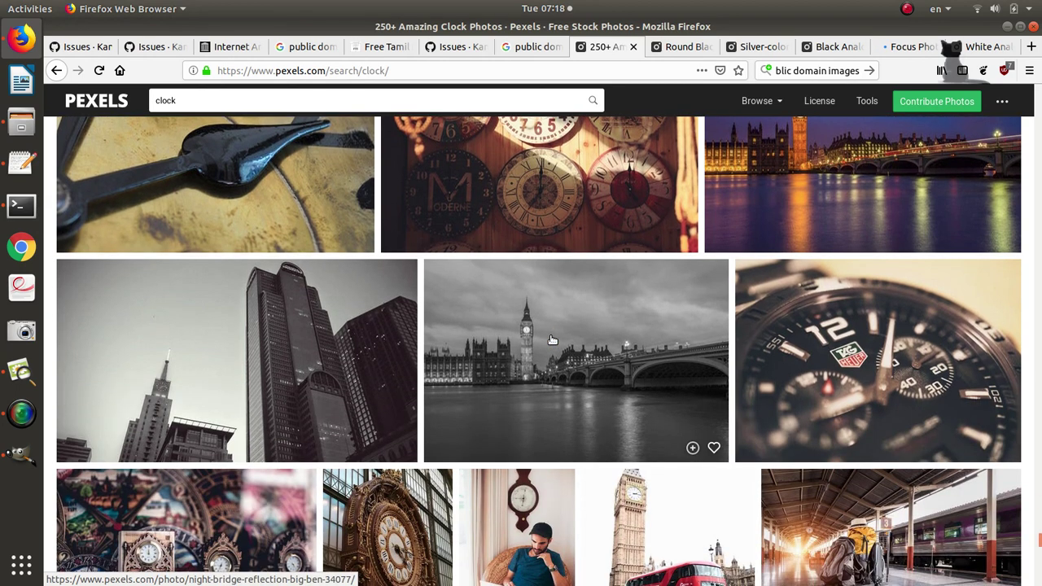
scroll(551, 339, down, 2)
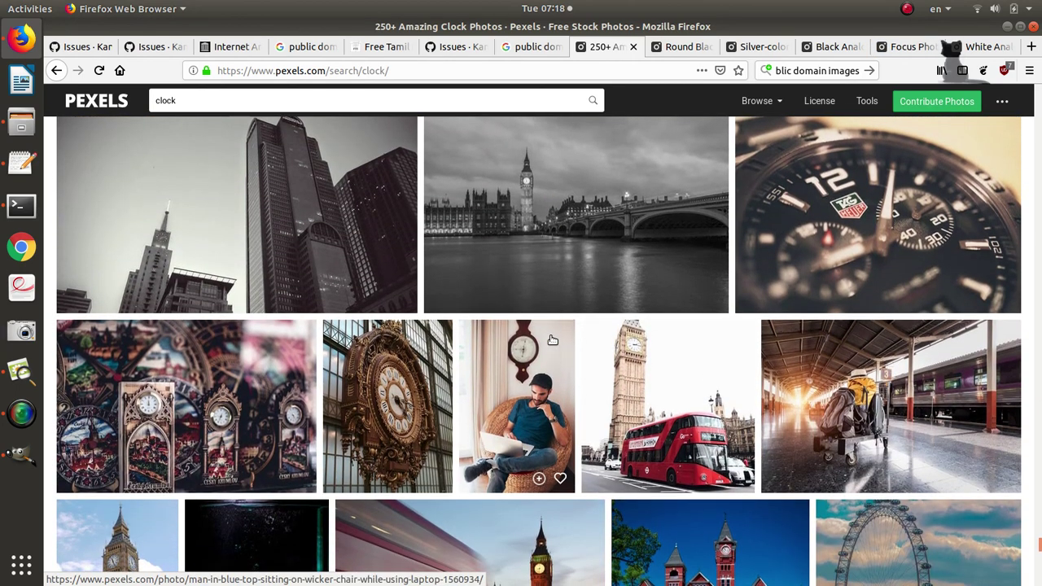
scroll(552, 339, down, 4)
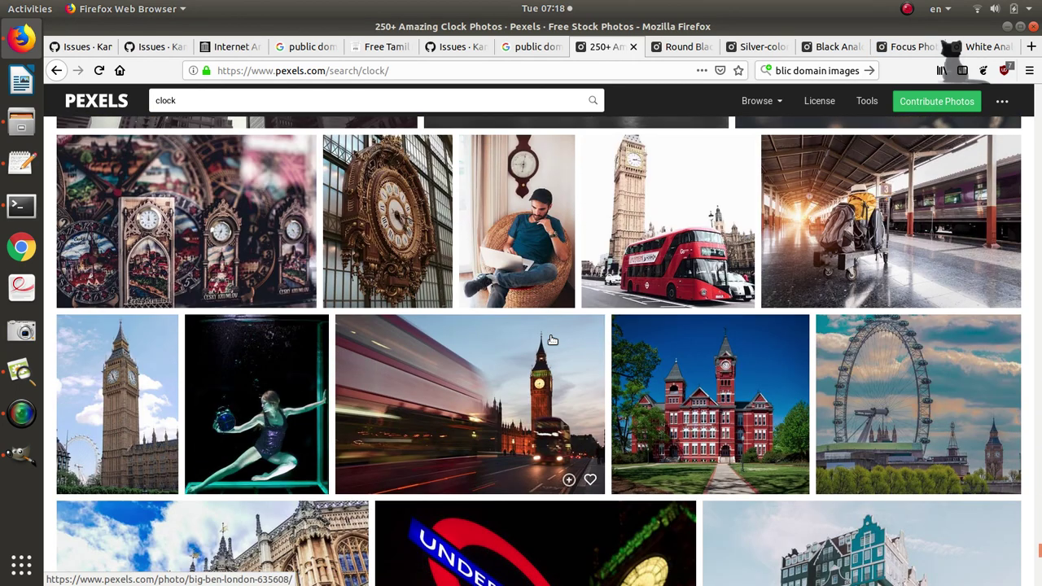
scroll(551, 339, down, 7)
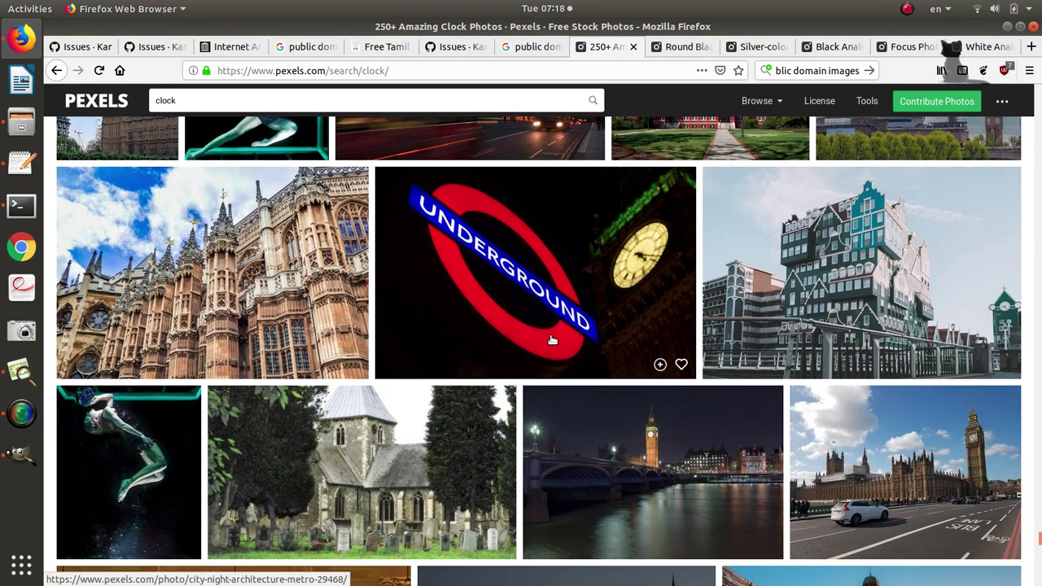
scroll(552, 340, down, 4)
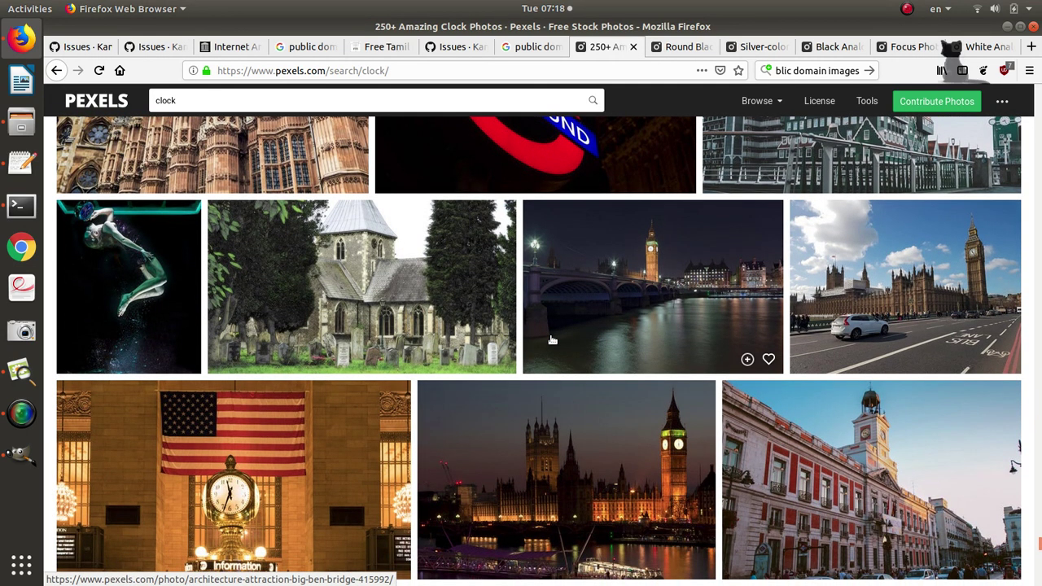
scroll(552, 340, down, 7)
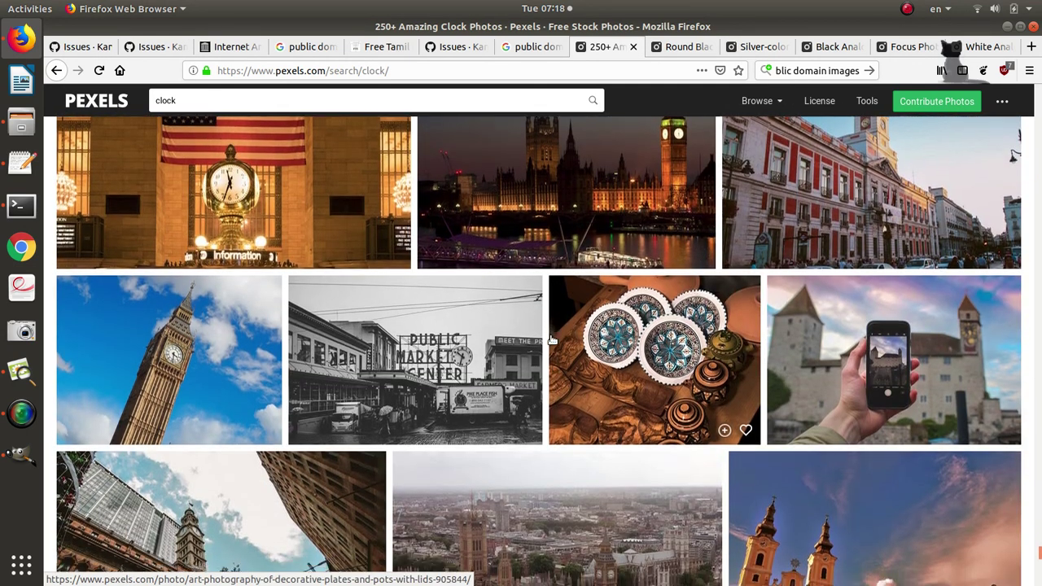
scroll(552, 340, down, 7)
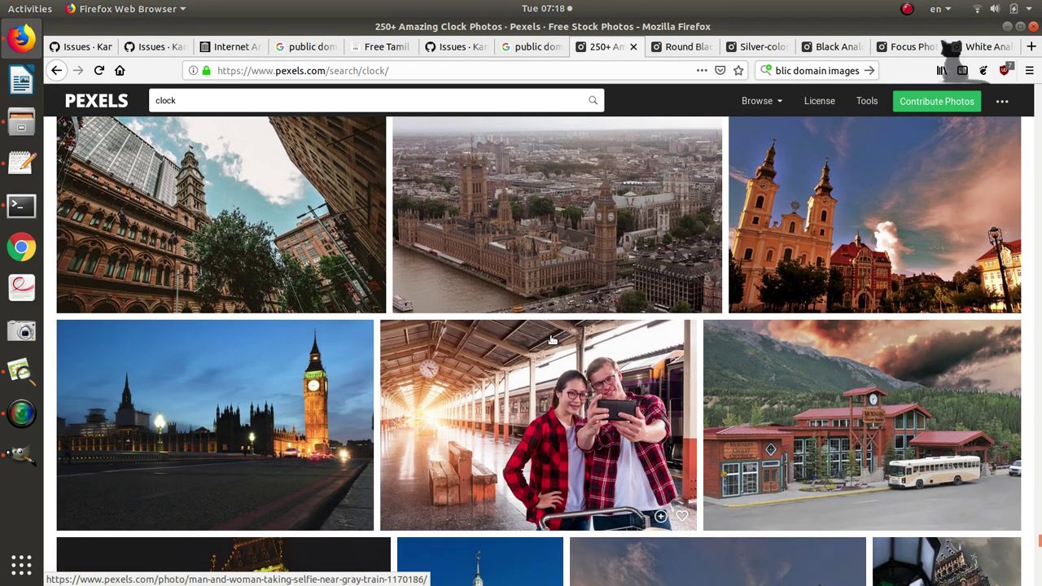
scroll(552, 339, down, 10)
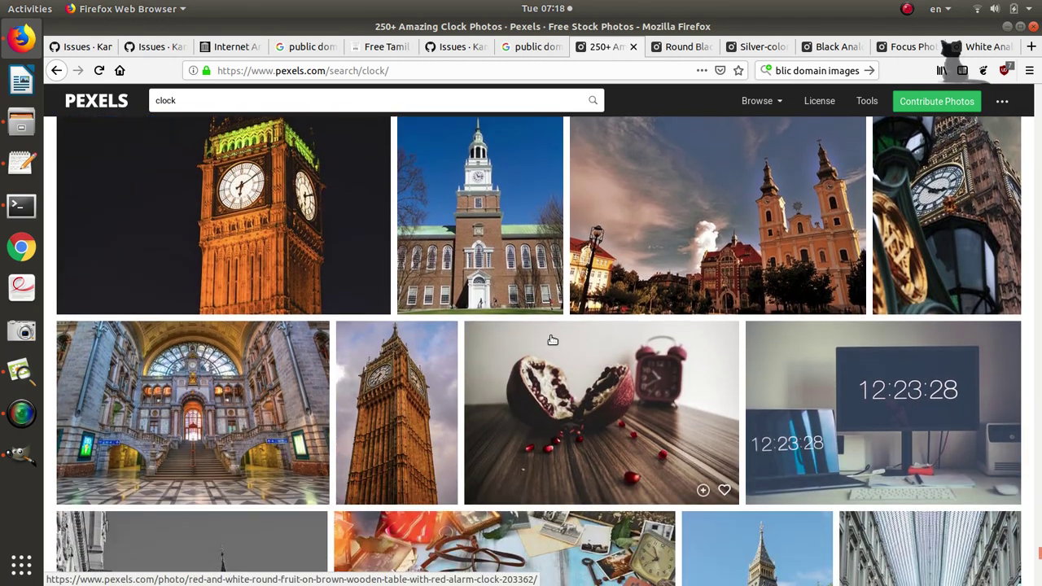
scroll(552, 340, down, 9)
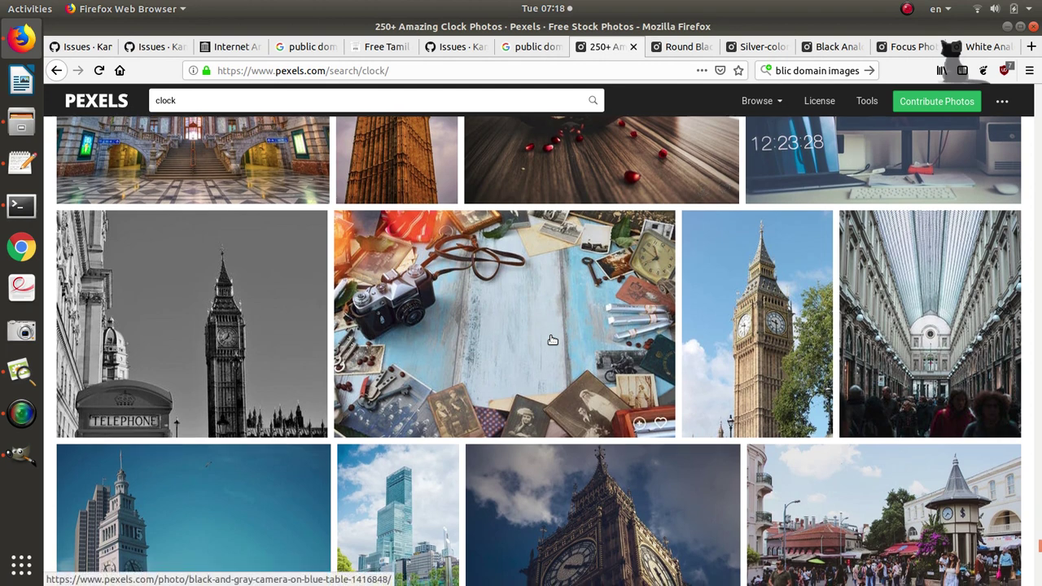
scroll(552, 340, down, 5)
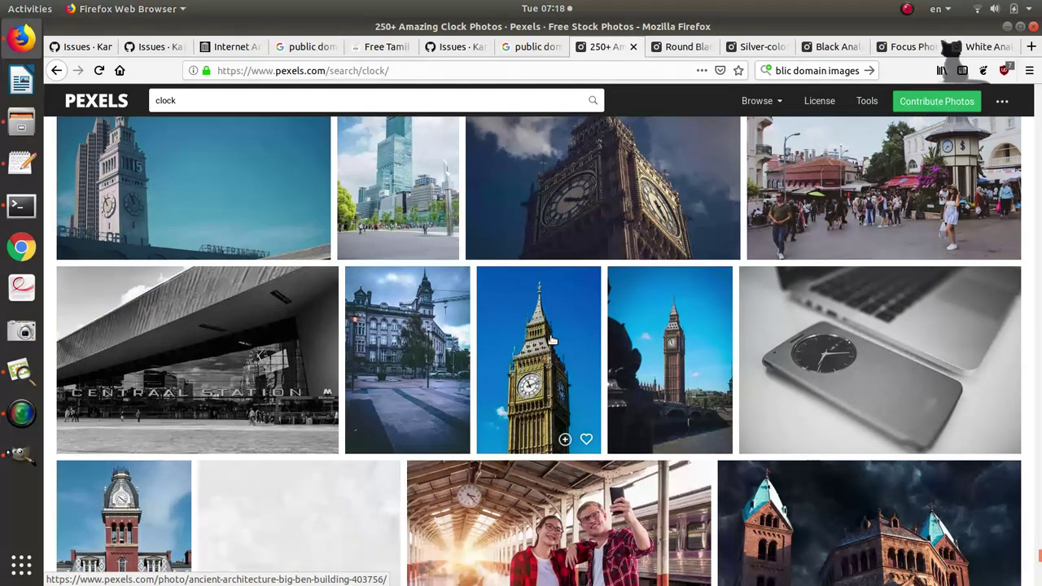
scroll(552, 340, down, 4)
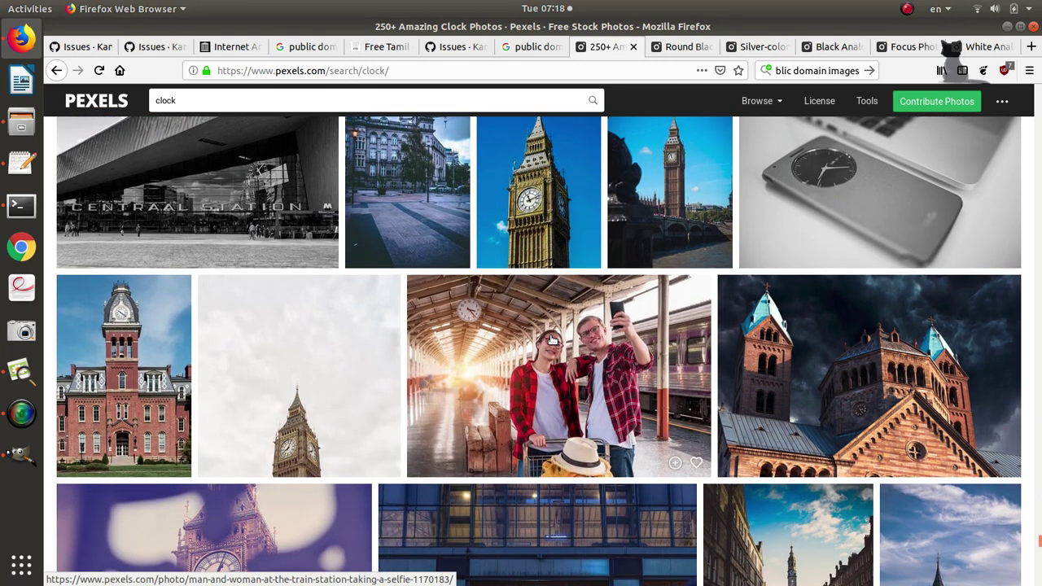
scroll(552, 339, down, 8)
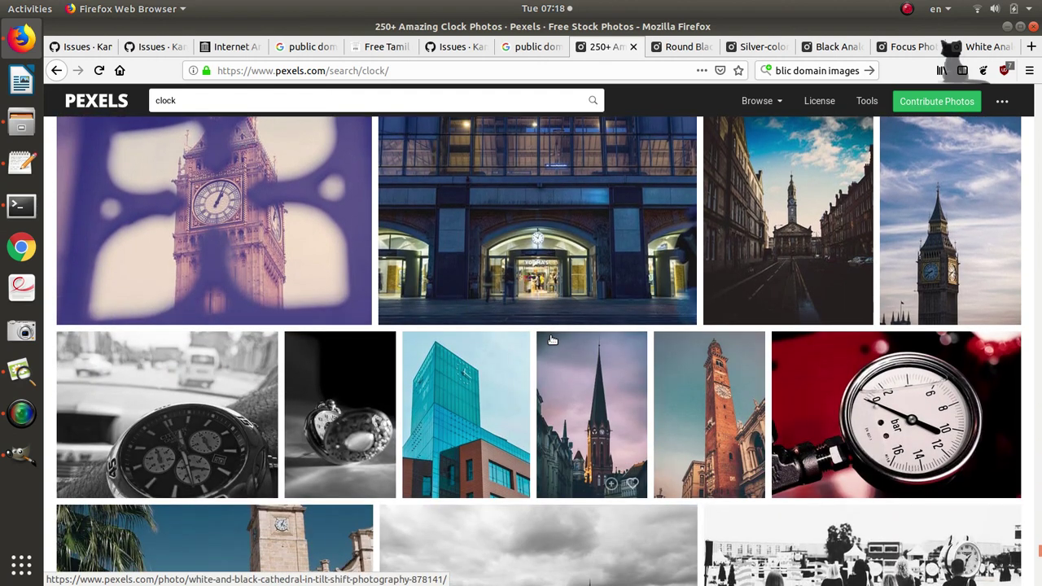
scroll(552, 339, down, 6)
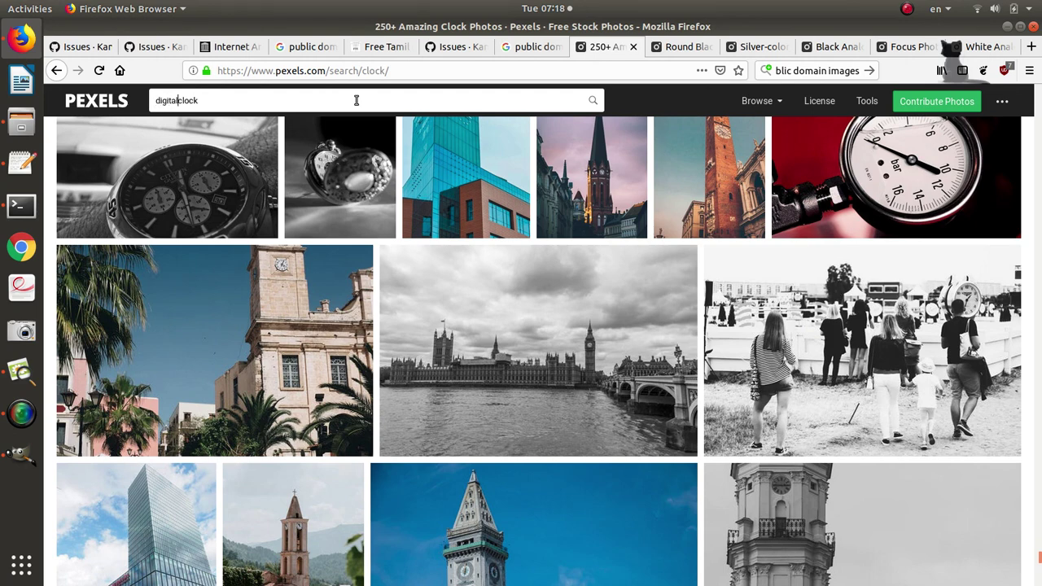
Run the 'digital clock' search on Pexels and scroll through its results.
key(Return)
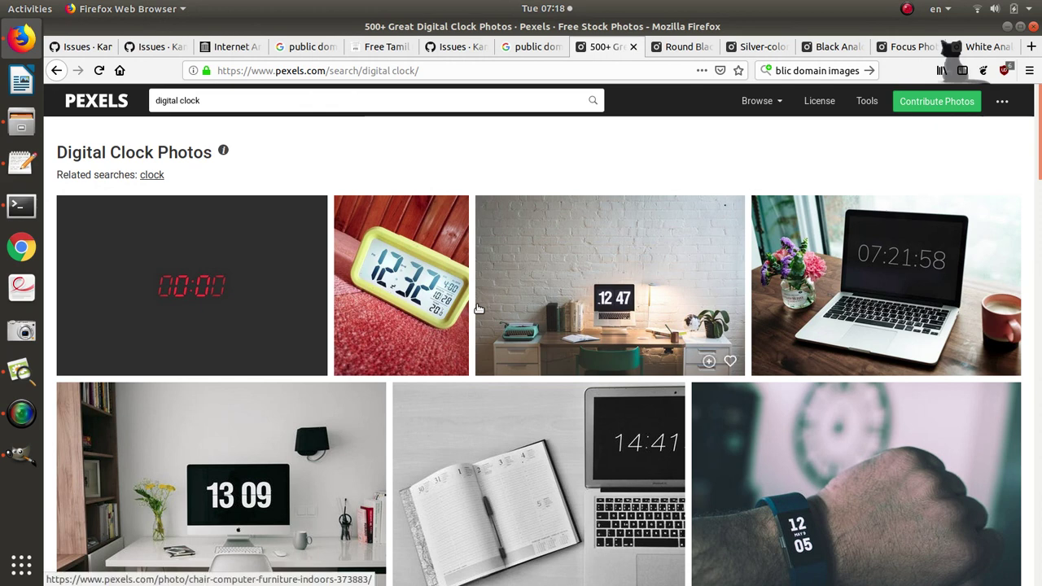
scroll(479, 309, down, 3)
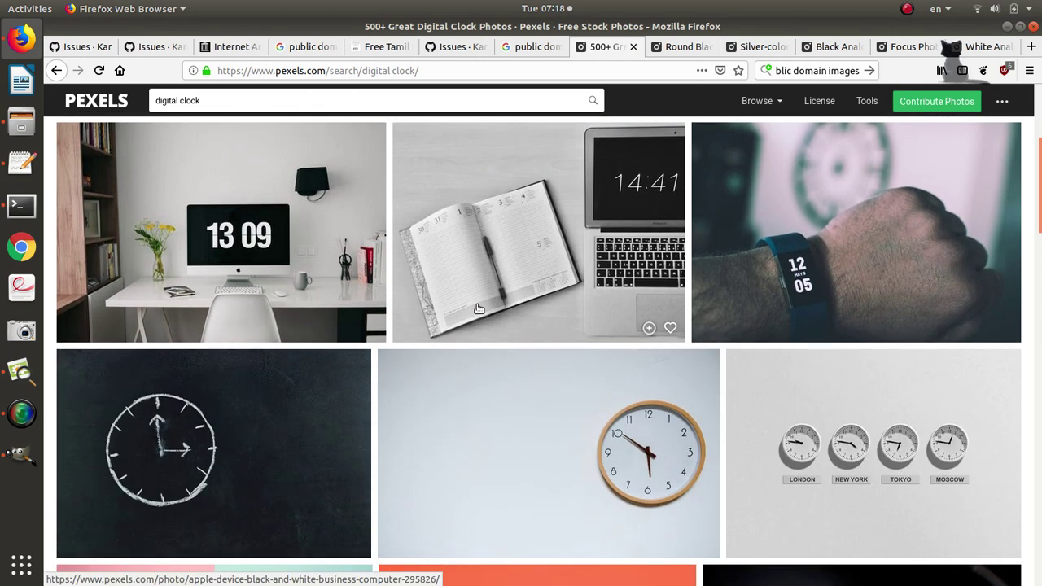
scroll(479, 309, down, 1)
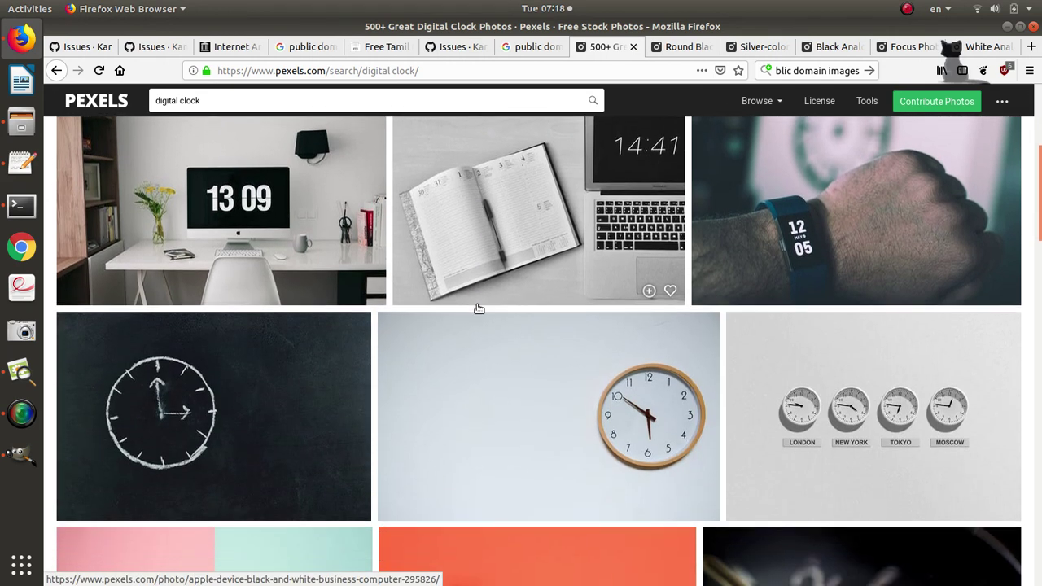
scroll(511, 363, down, 2)
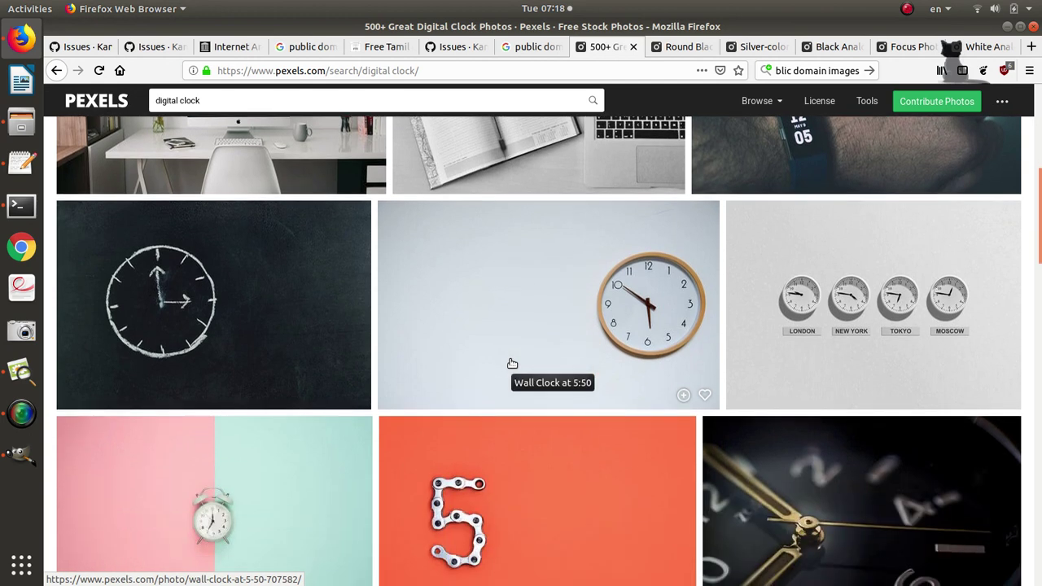
scroll(512, 363, down, 1)
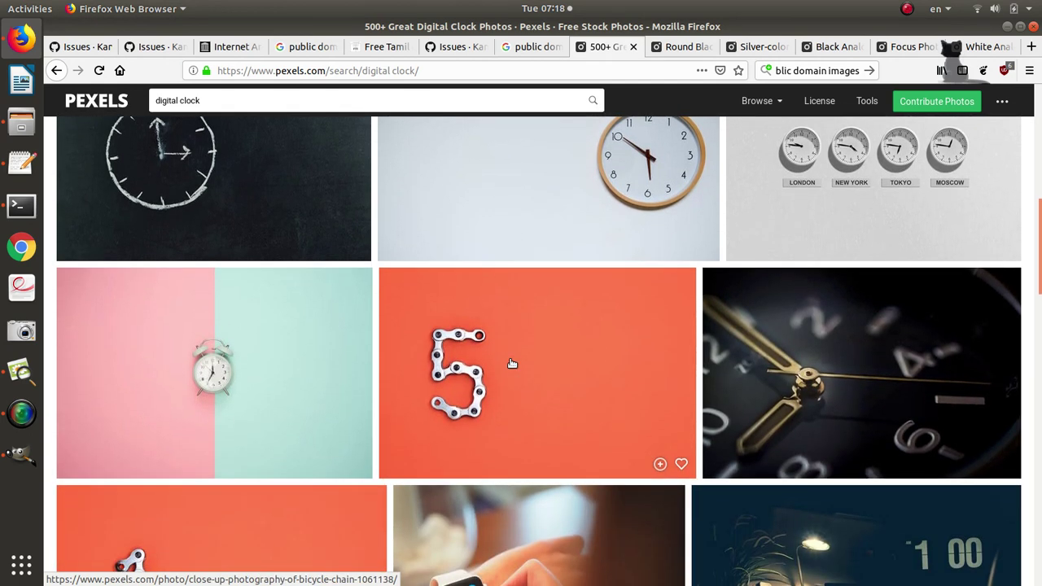
scroll(512, 363, down, 1)
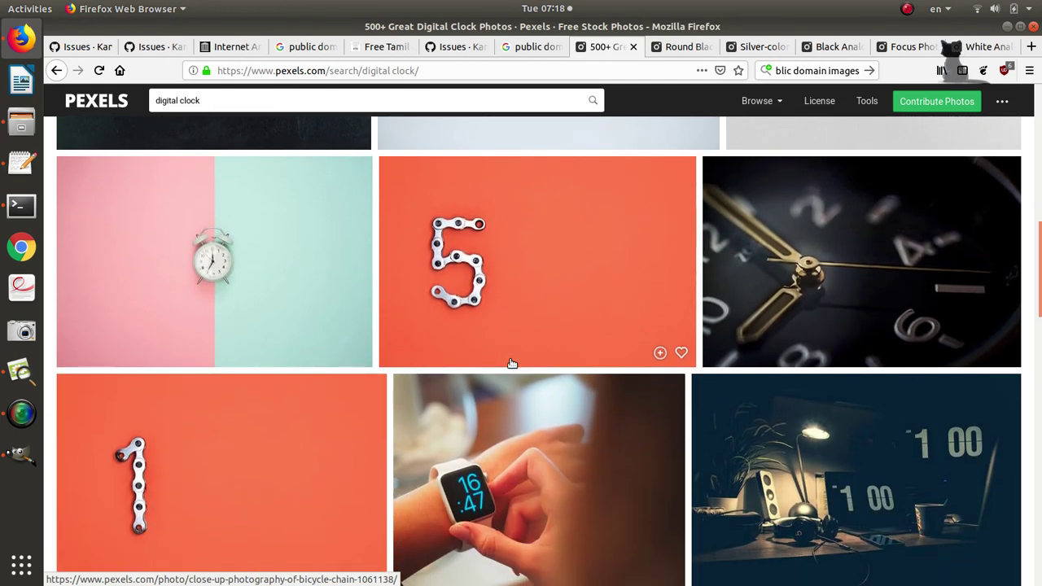
scroll(512, 363, down, 5)
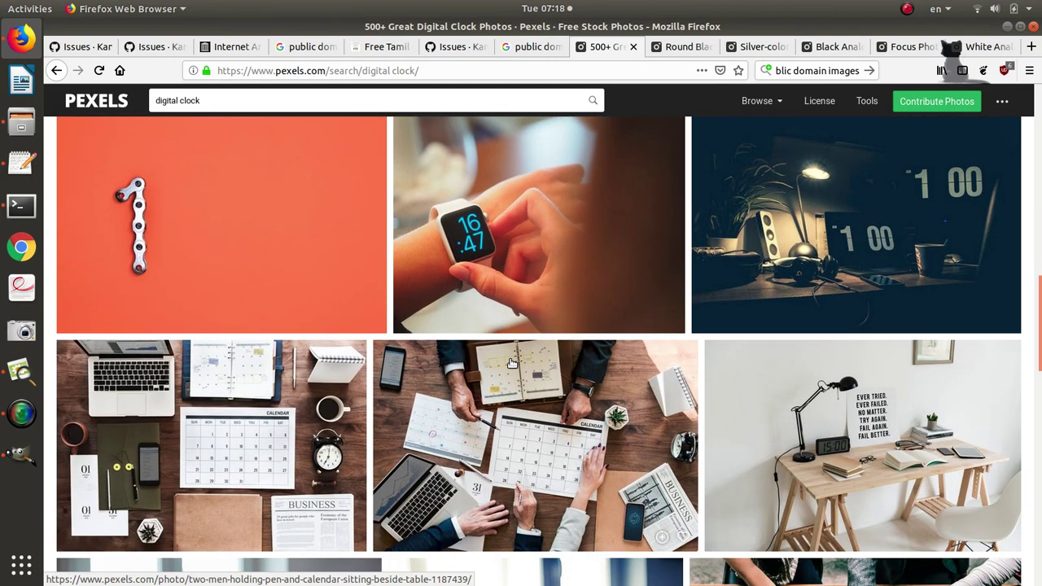
scroll(512, 363, down, 5)
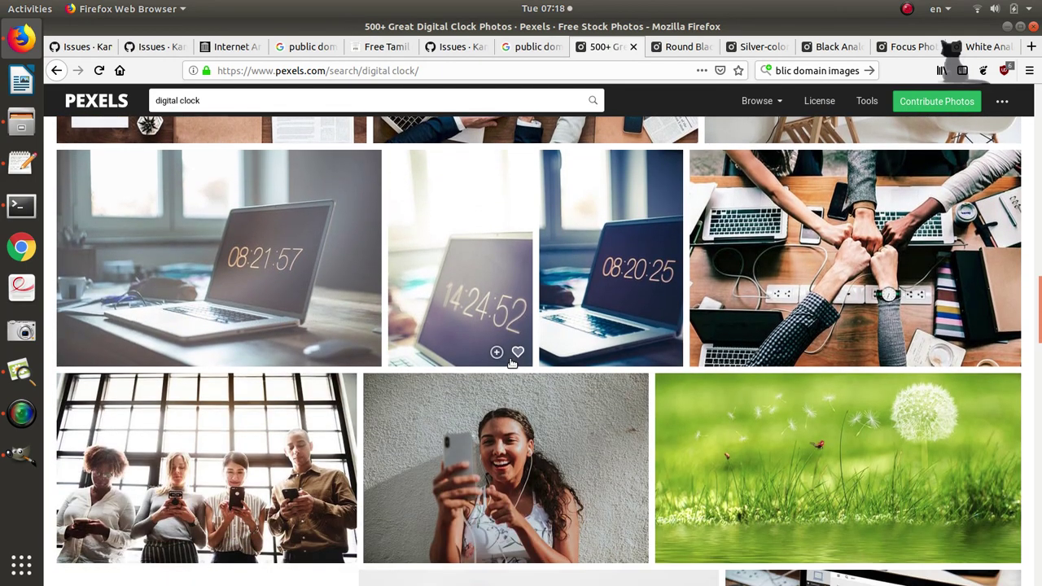
scroll(512, 363, down, 3)
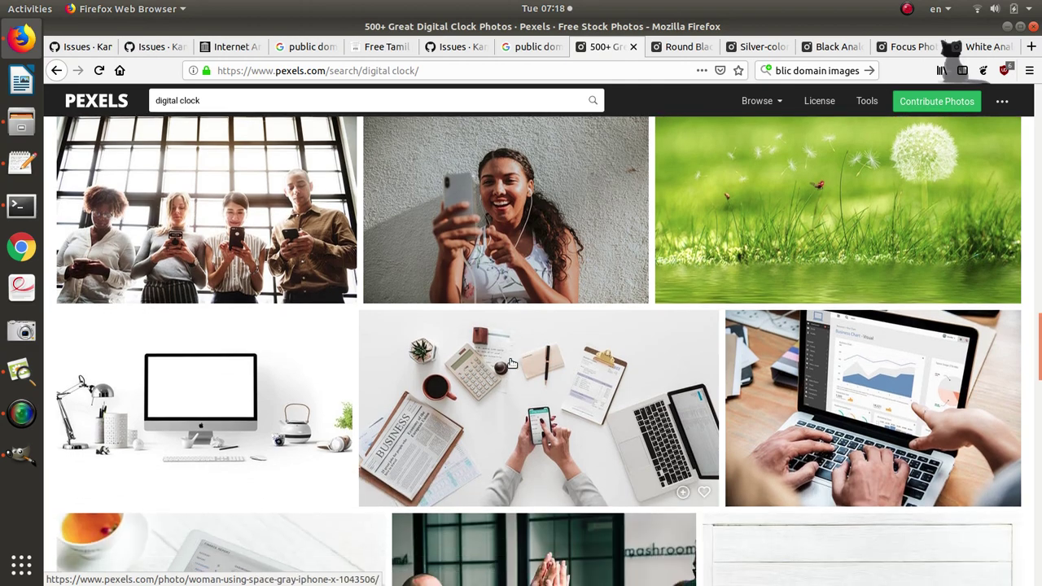
scroll(512, 363, down, 5)
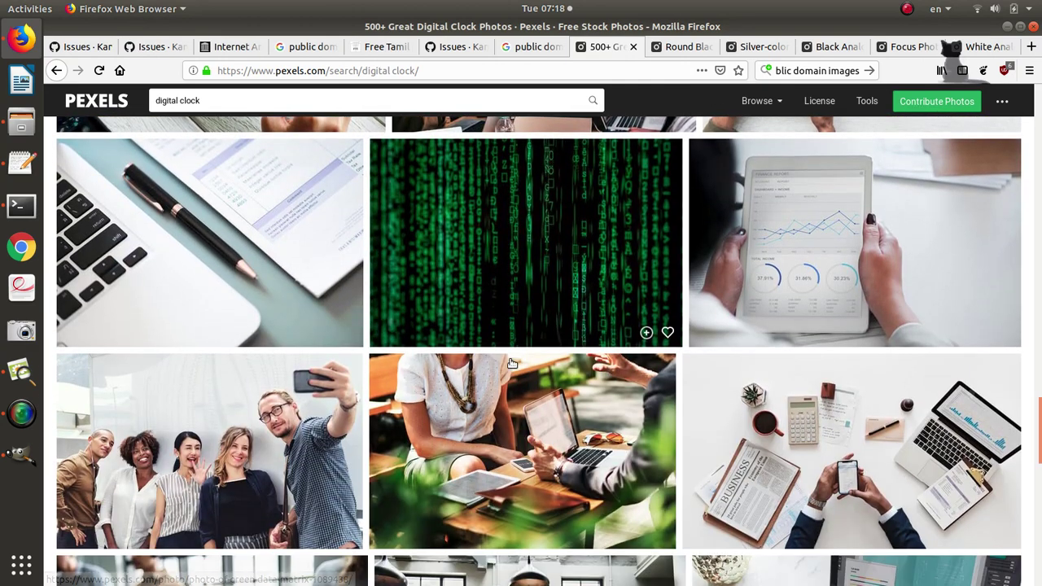
scroll(512, 363, down, 6)
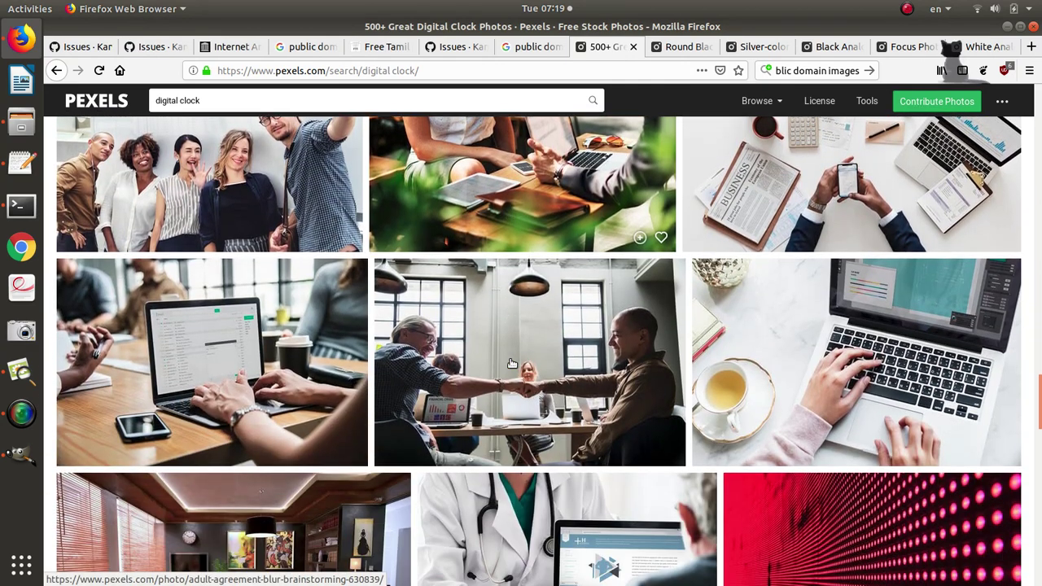
scroll(512, 363, down, 8)
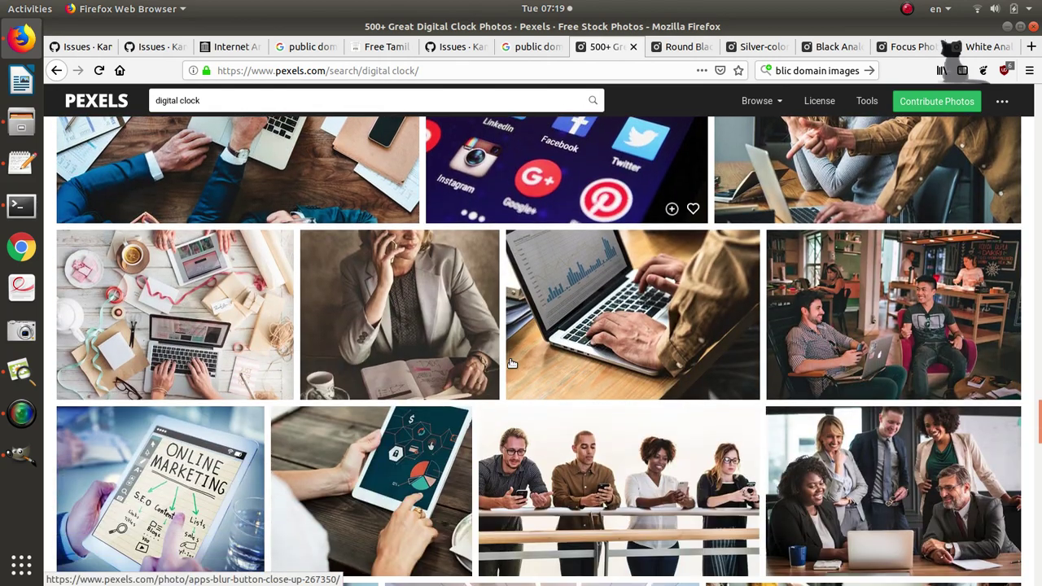
scroll(512, 363, down, 10)
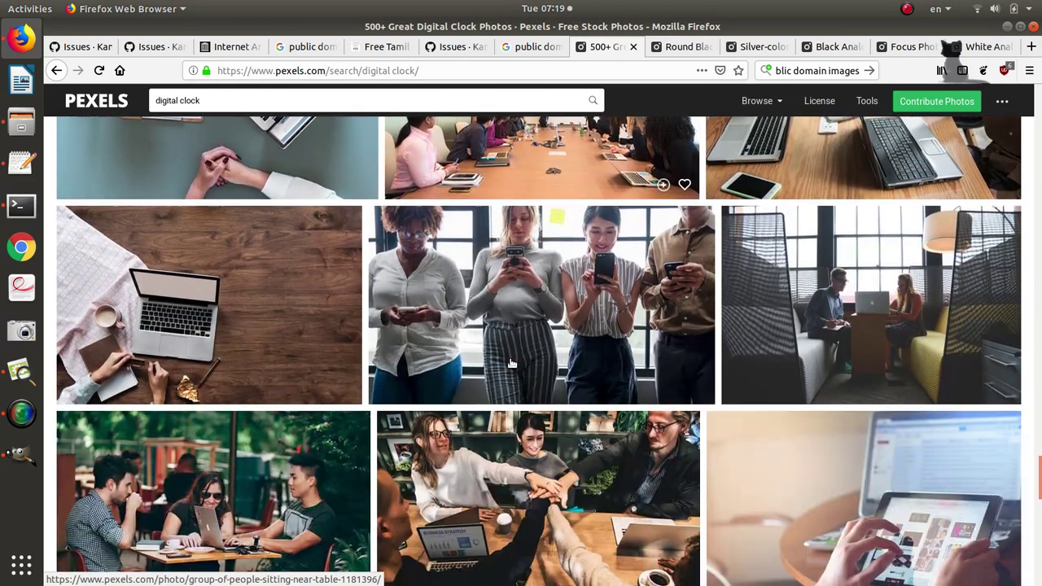
scroll(512, 363, down, 12)
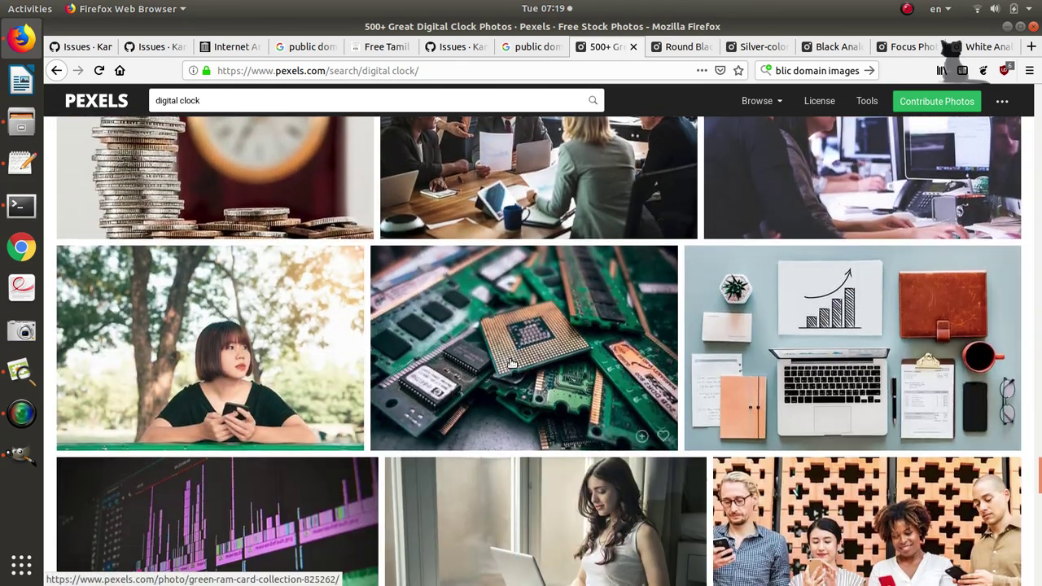
scroll(512, 363, down, 1)
Back at the top of the results, open the Wall Clock at 5:50 photo in a new tab.
key(Home)
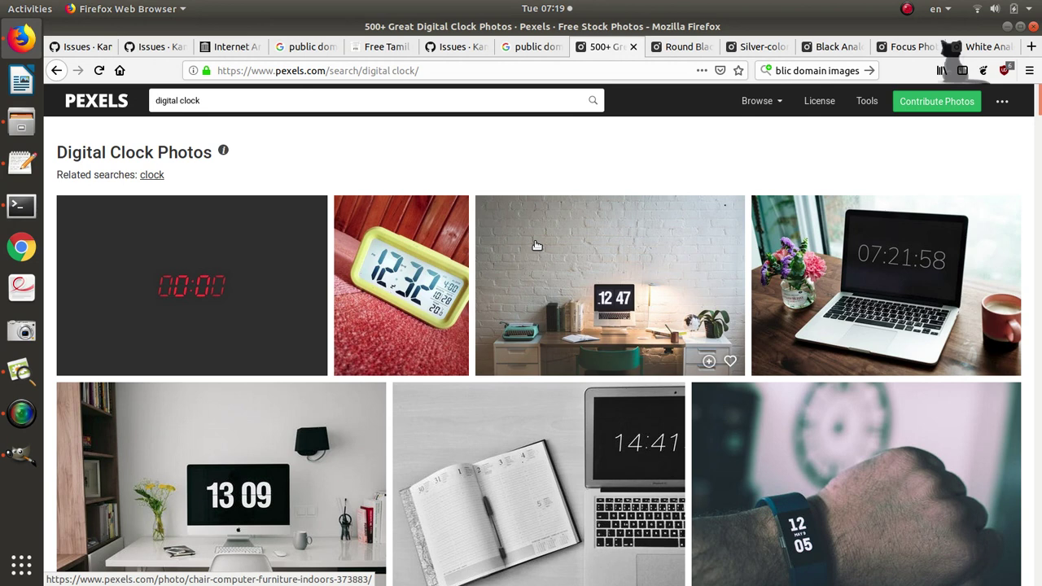
scroll(536, 245, down, 8)
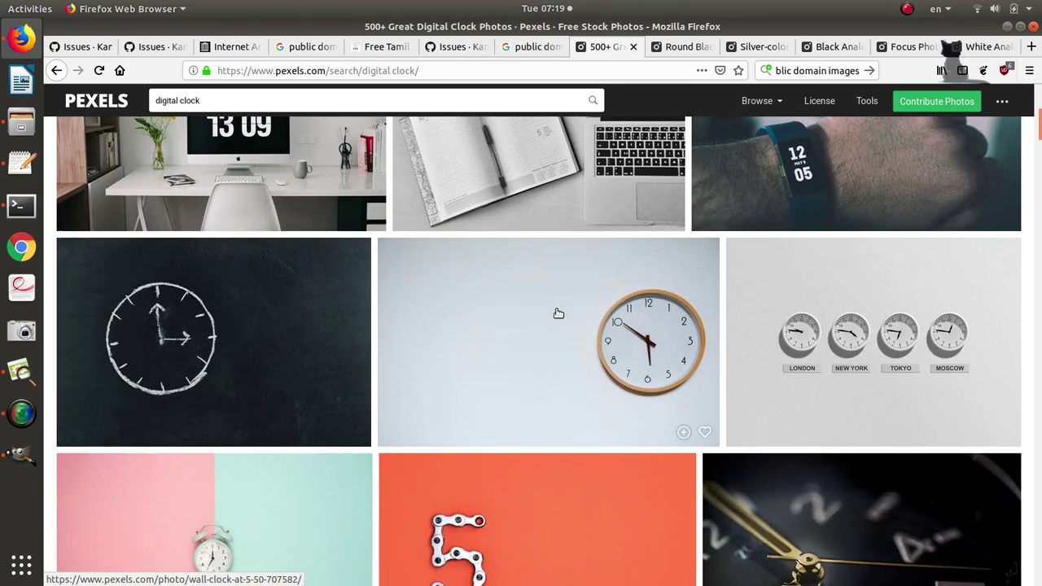
middle_click(558, 314)
Compare the opened clock photo tabs: brown alarm clock, black analog, Rolex, round wooden table clock.
click(907, 50)
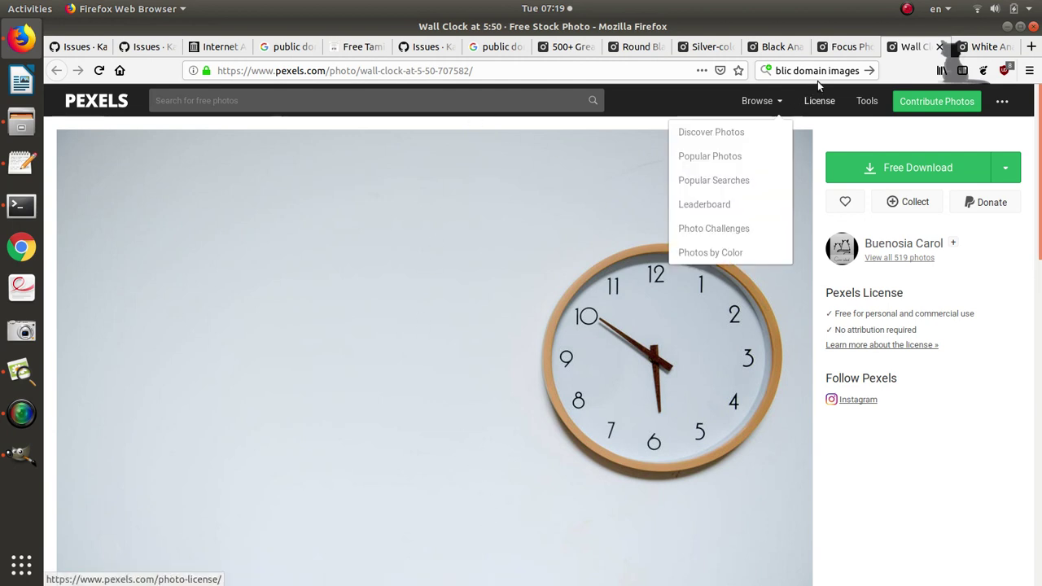
click(842, 50)
mouse_move(761, 101)
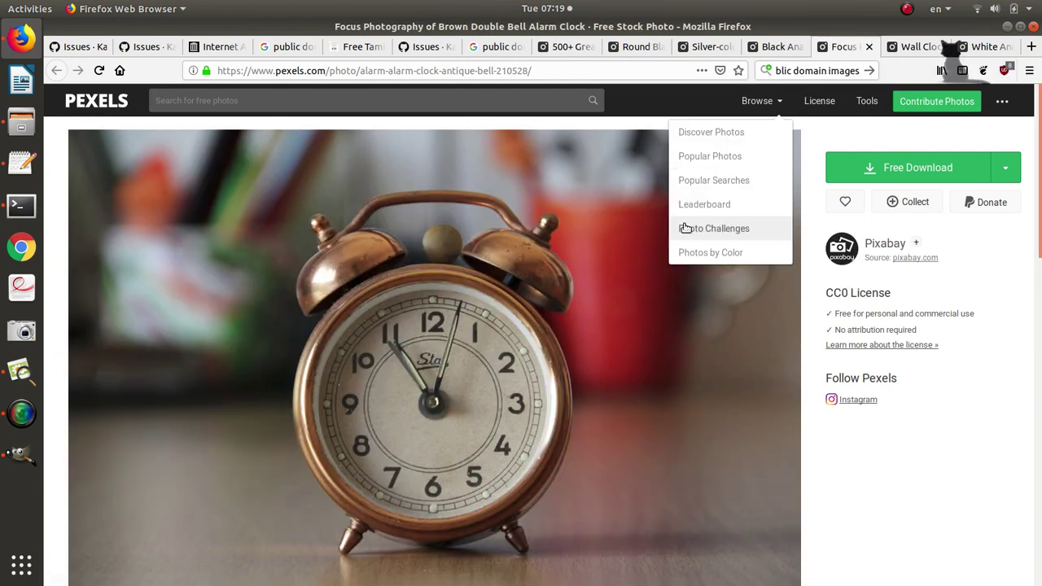
scroll(691, 228, down, 2)
scroll(708, 163, up, 2)
click(771, 52)
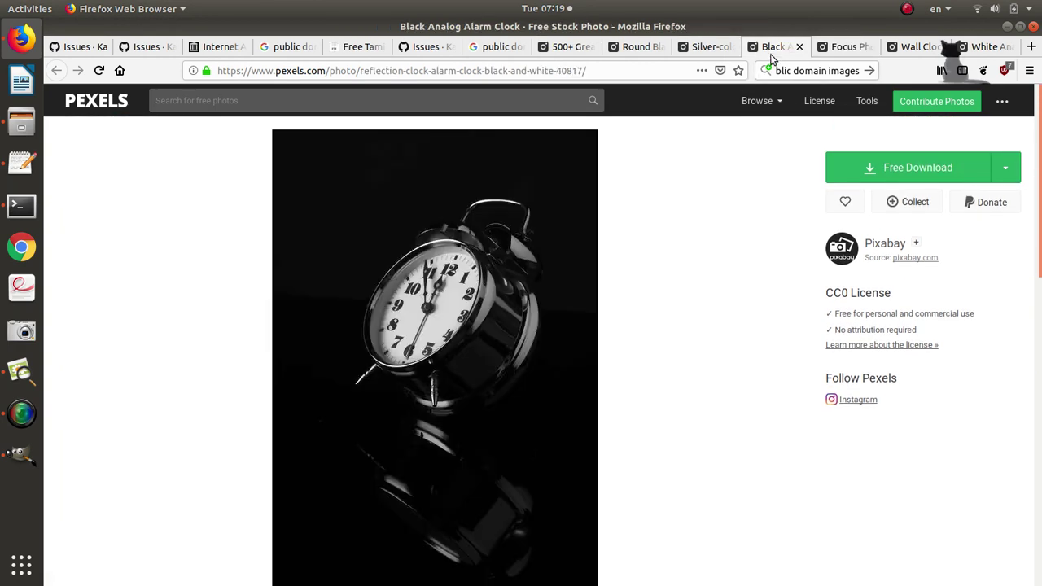
click(708, 47)
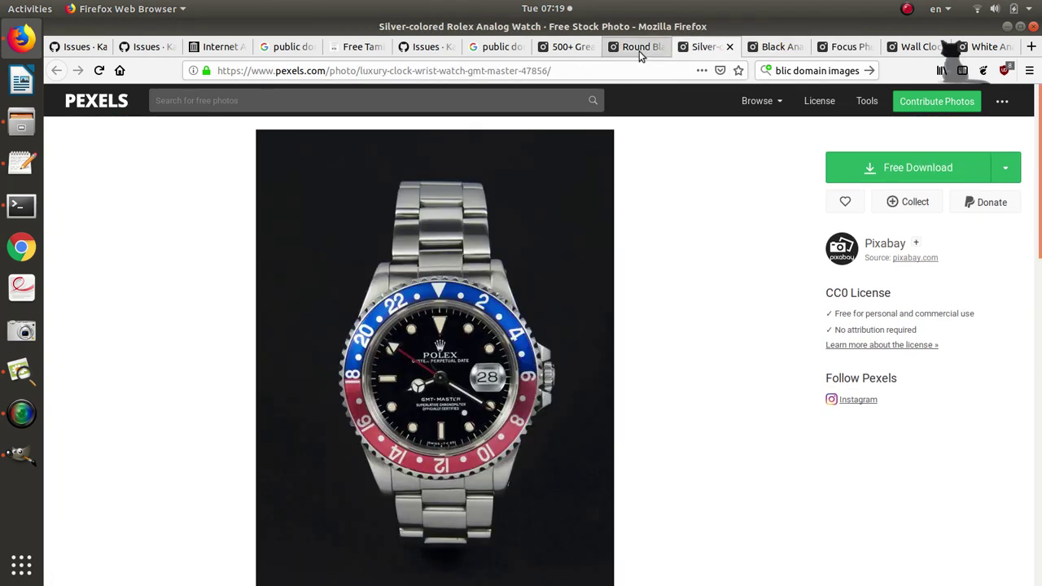
click(640, 53)
click(571, 48)
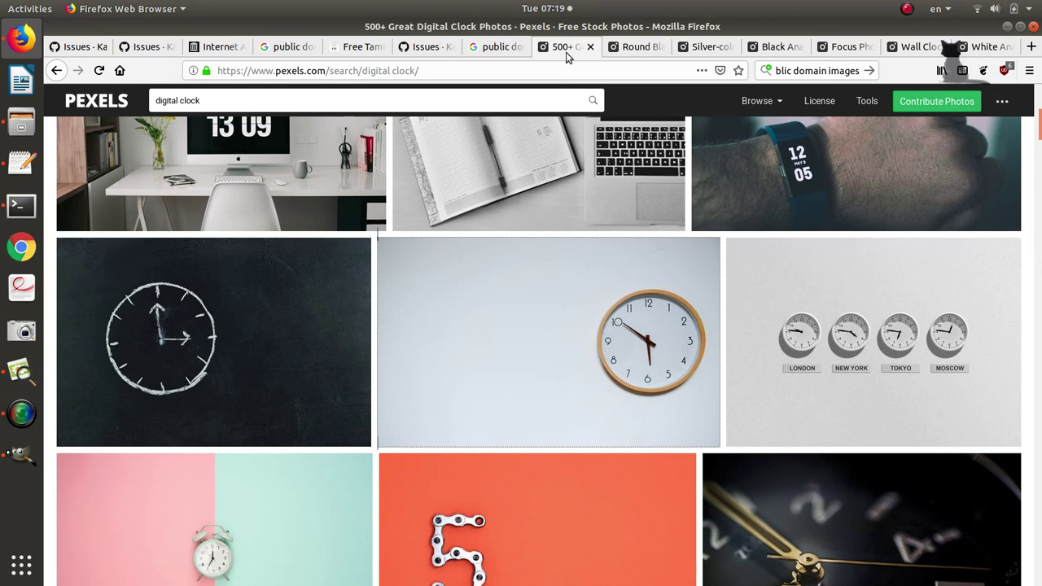
click(628, 47)
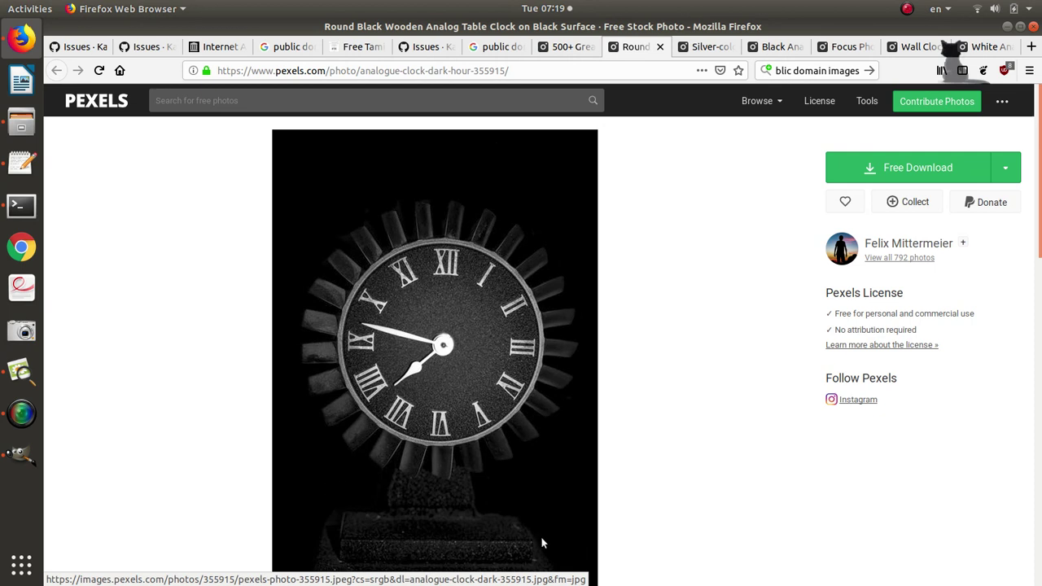
scroll(530, 475, down, 2)
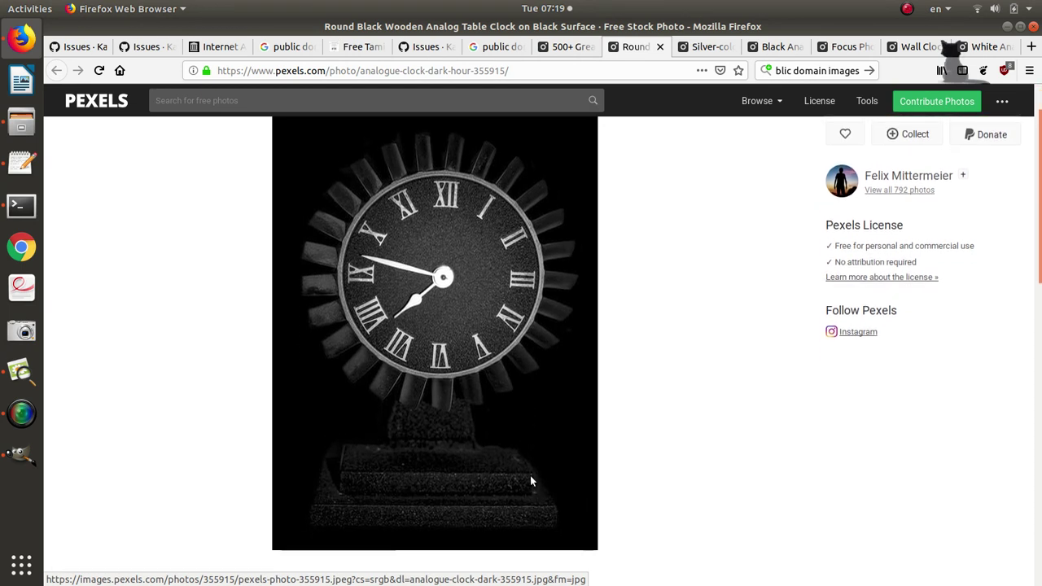
scroll(530, 476, up, 2)
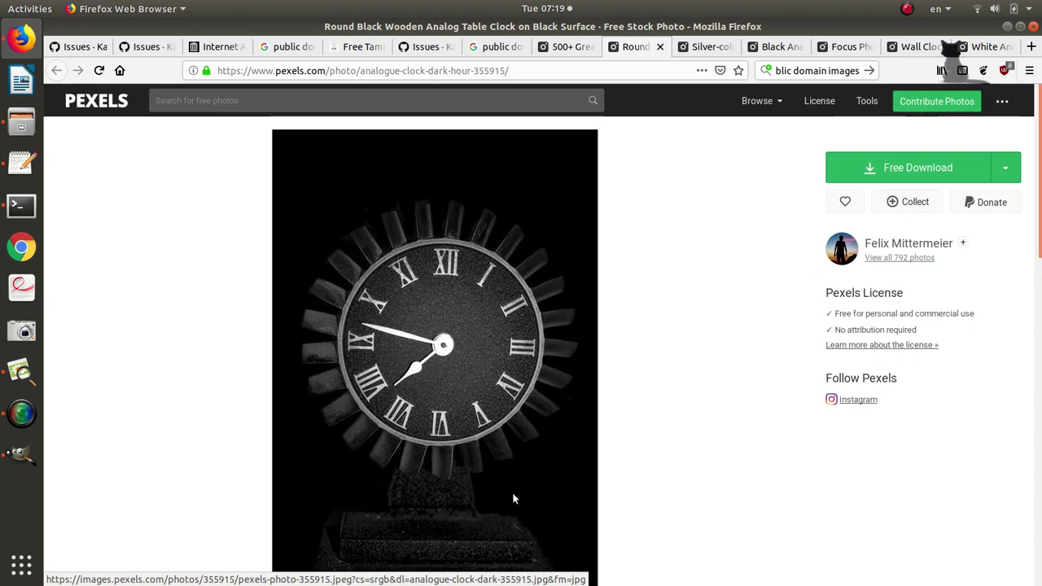
click(720, 50)
click(757, 50)
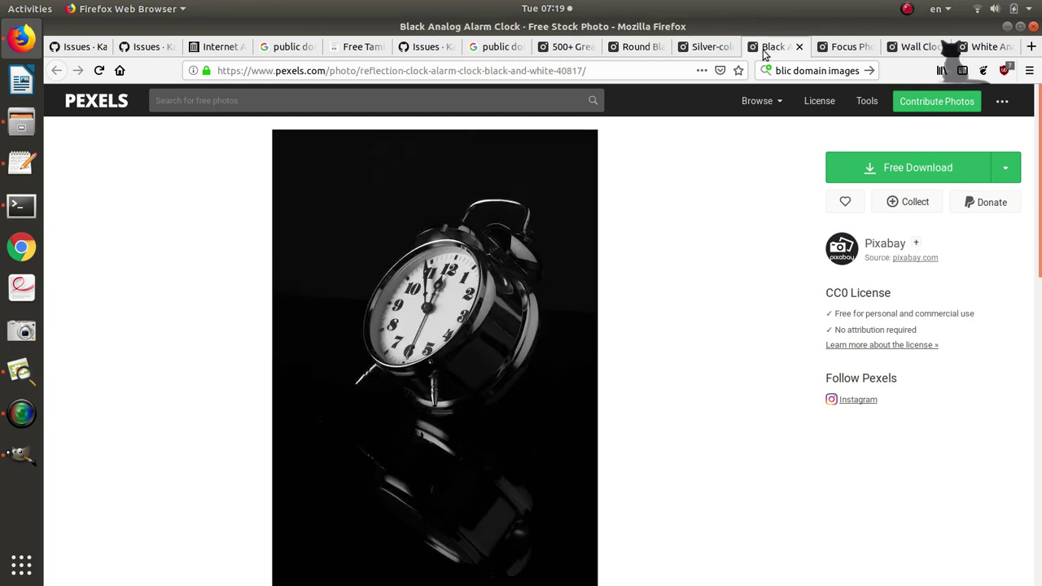
click(846, 48)
Download the Wall Clock at 5:50 photo as arrows-circle-clock-707582.jpg.
click(904, 48)
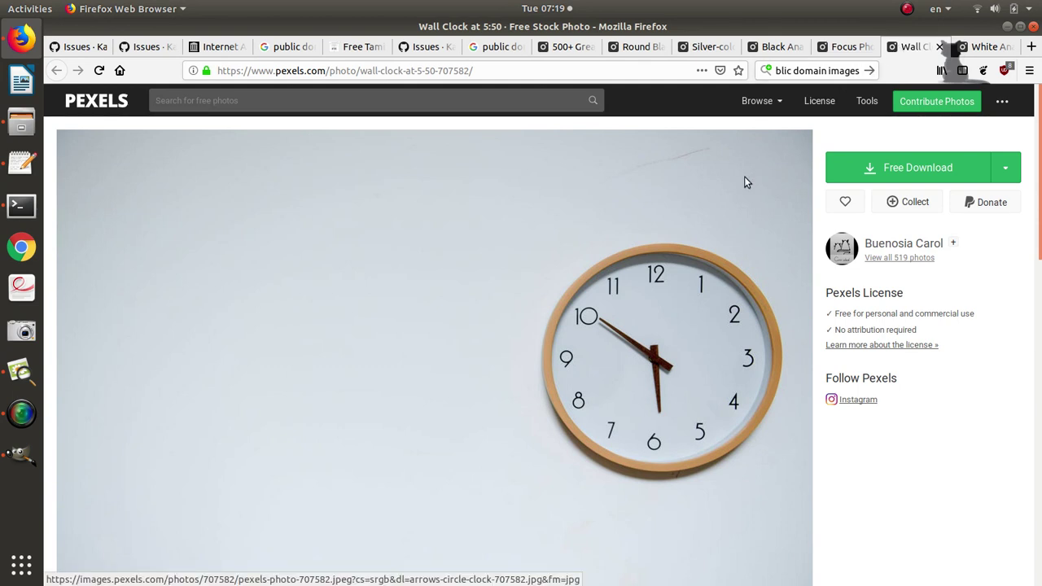
click(867, 172)
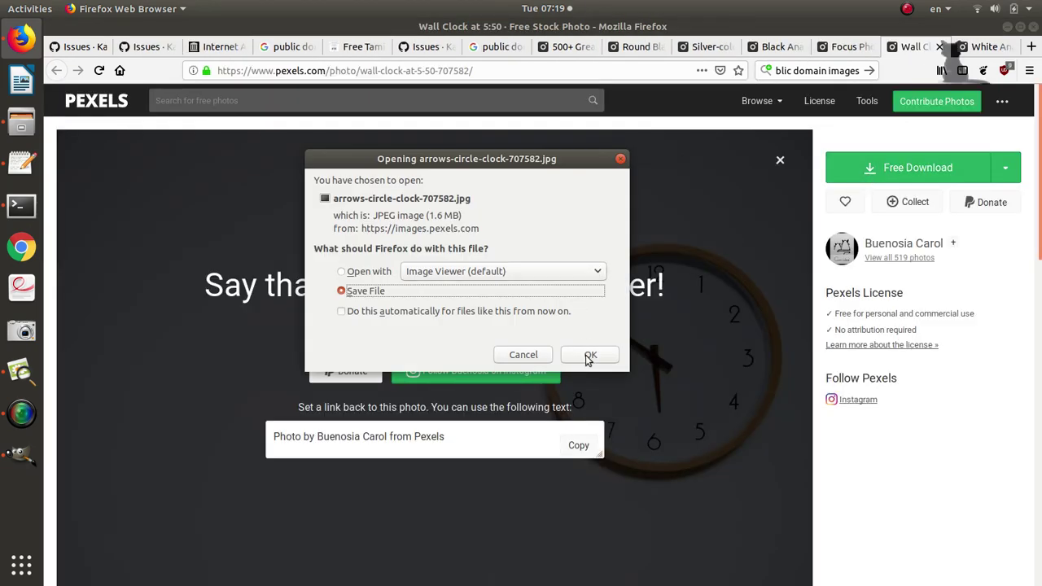
click(588, 357)
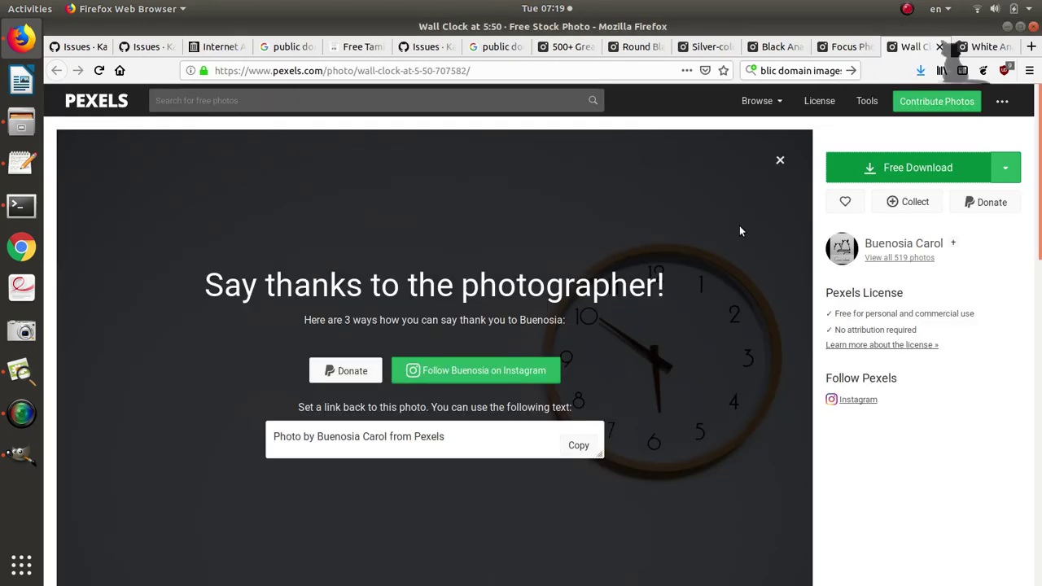
In GIMP, open arrows-circle-clock-707582.jpg from the recently used files.
key(alt+Tab)
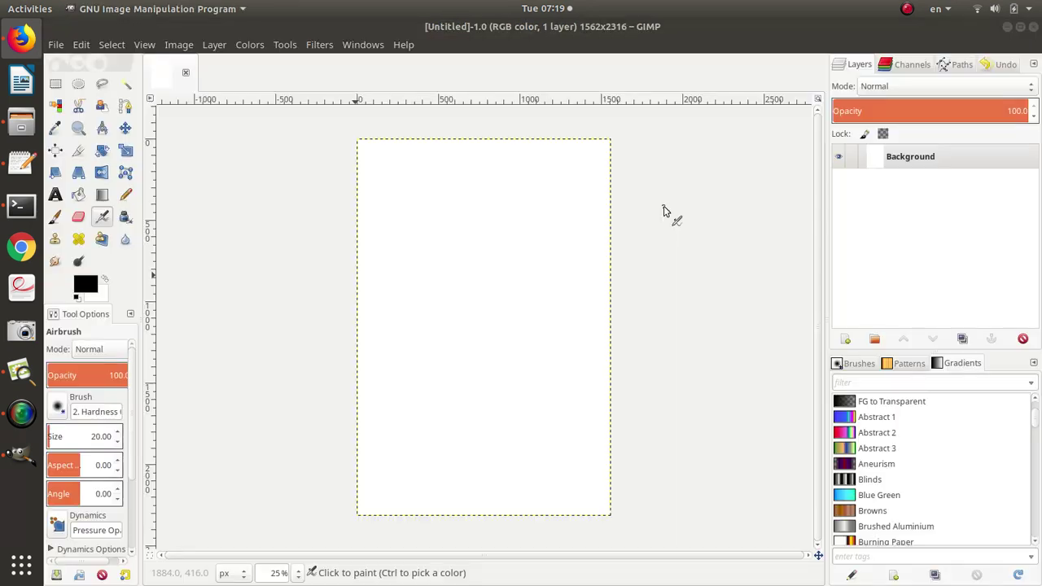
click(56, 44)
click(77, 99)
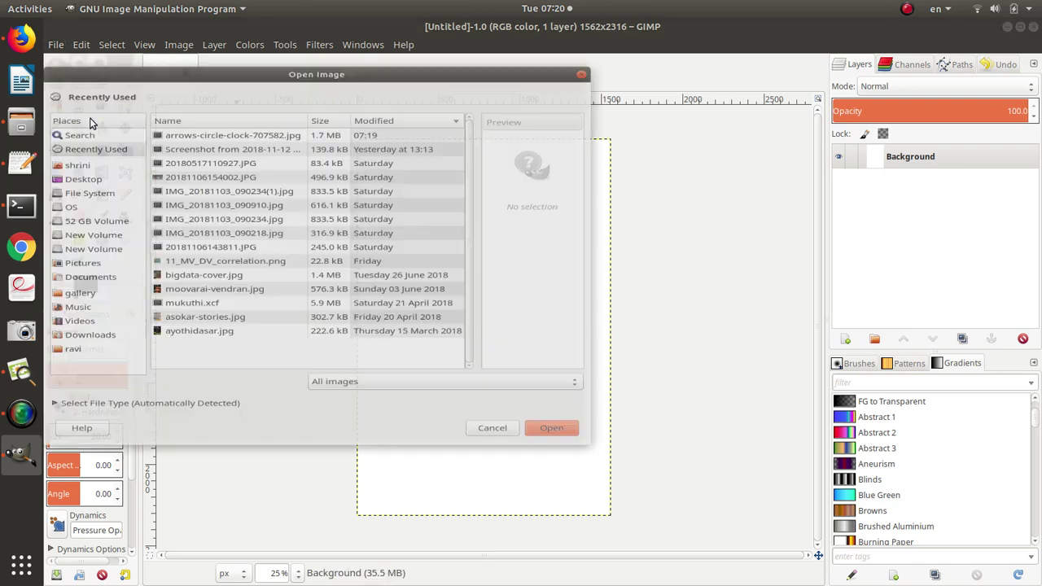
click(96, 123)
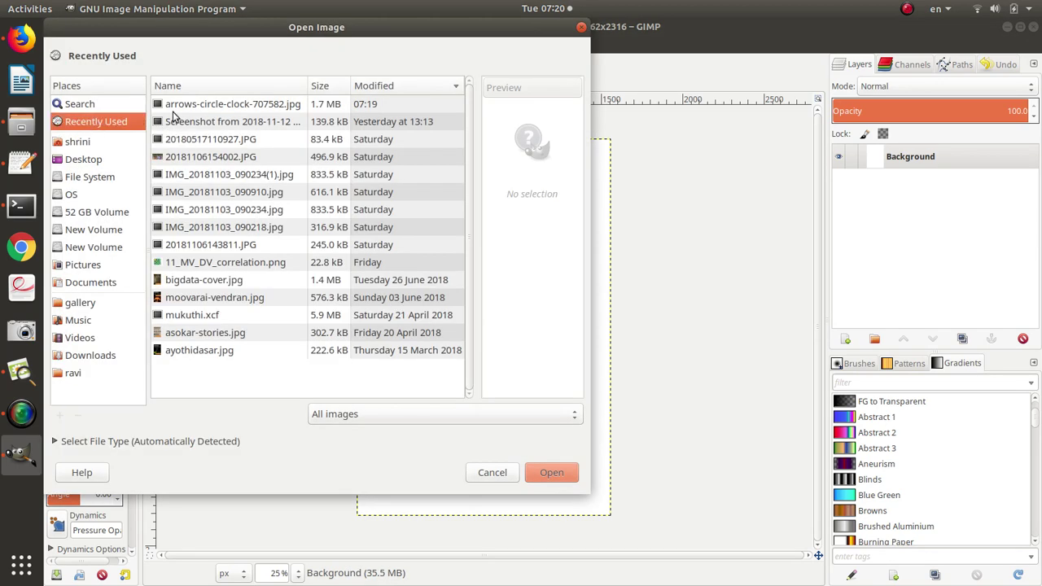
click(186, 105)
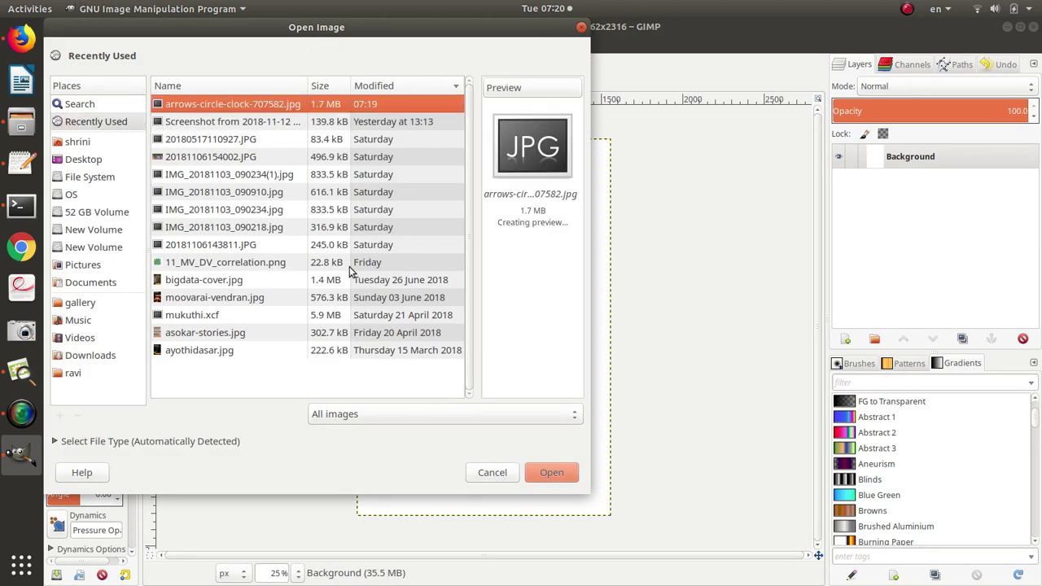
click(548, 470)
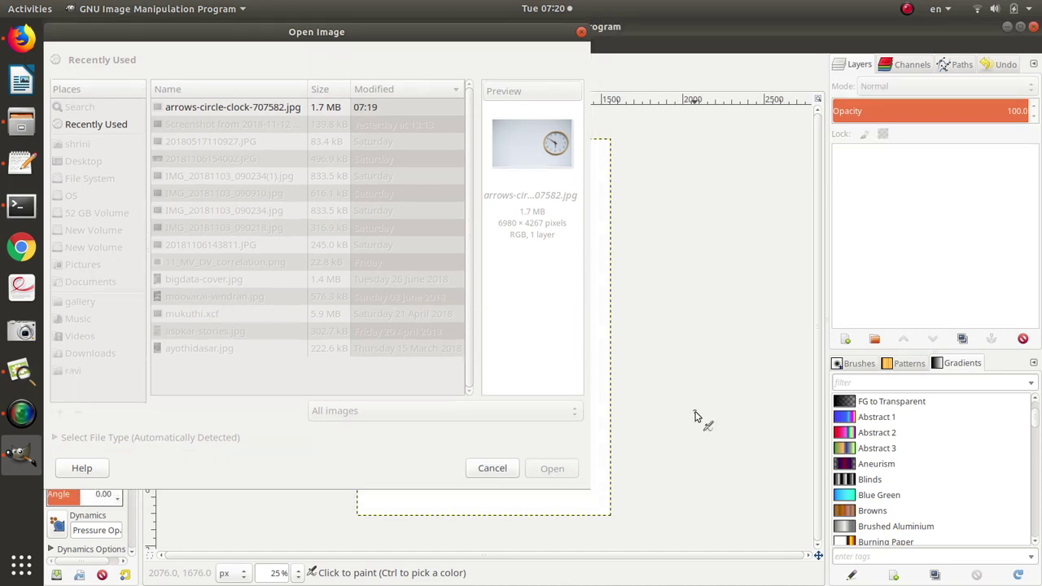
Copy the entire clock photo and paste it into the Untitled cover image.
key(ctrl)
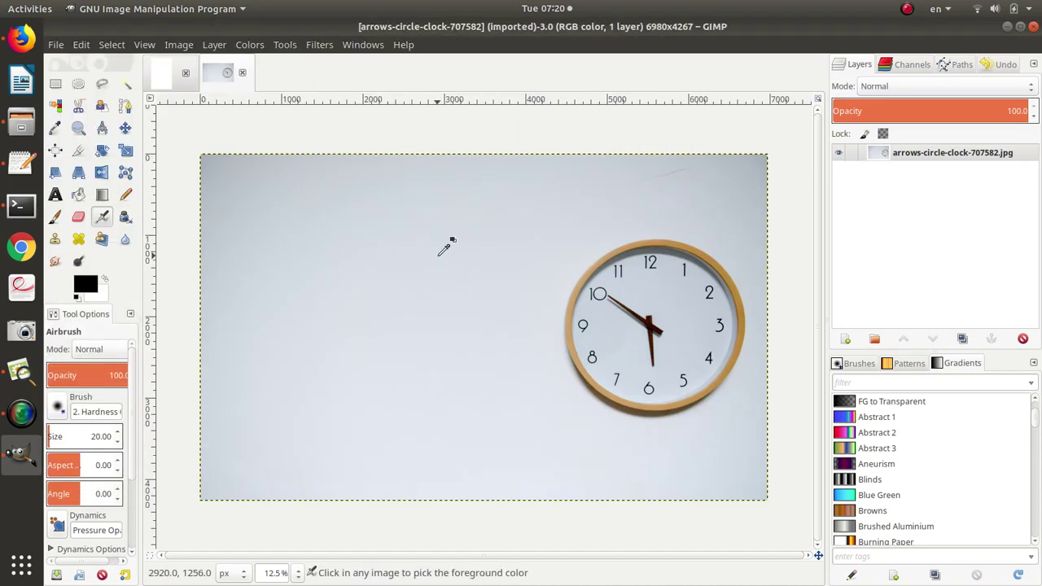
key(ctrl+a)
key(ctrl+c)
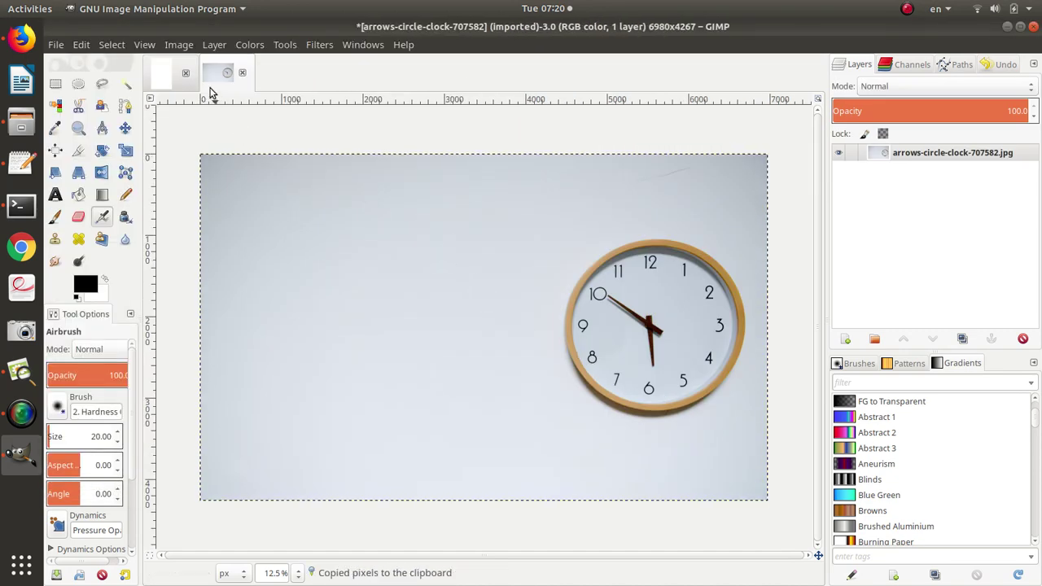
click(166, 73)
key(ctrl+v)
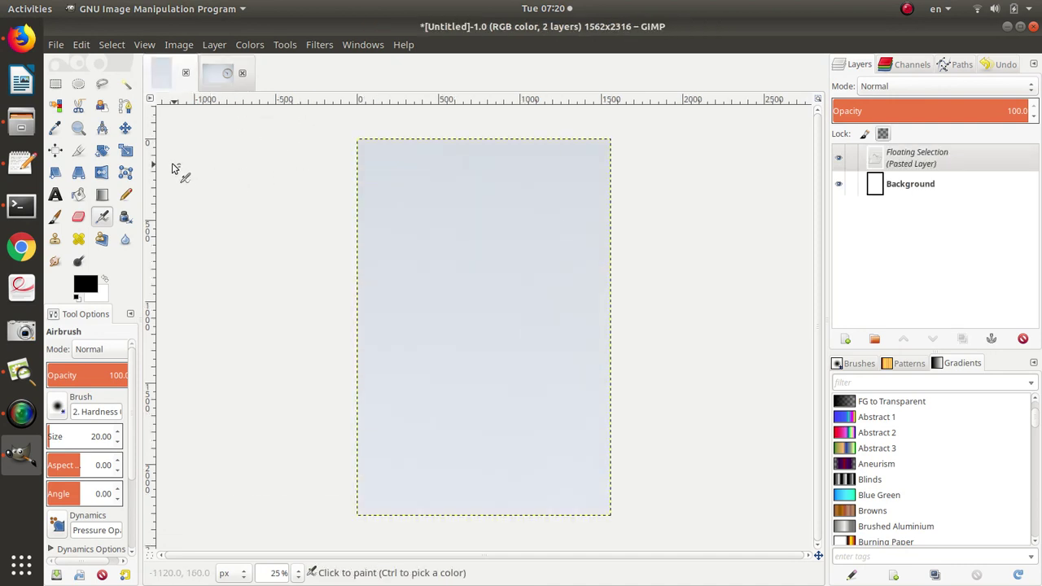
Drag the pasted clock photo left so the clock face shows on the canvas.
click(126, 128)
drag(456, 302, 453, 301)
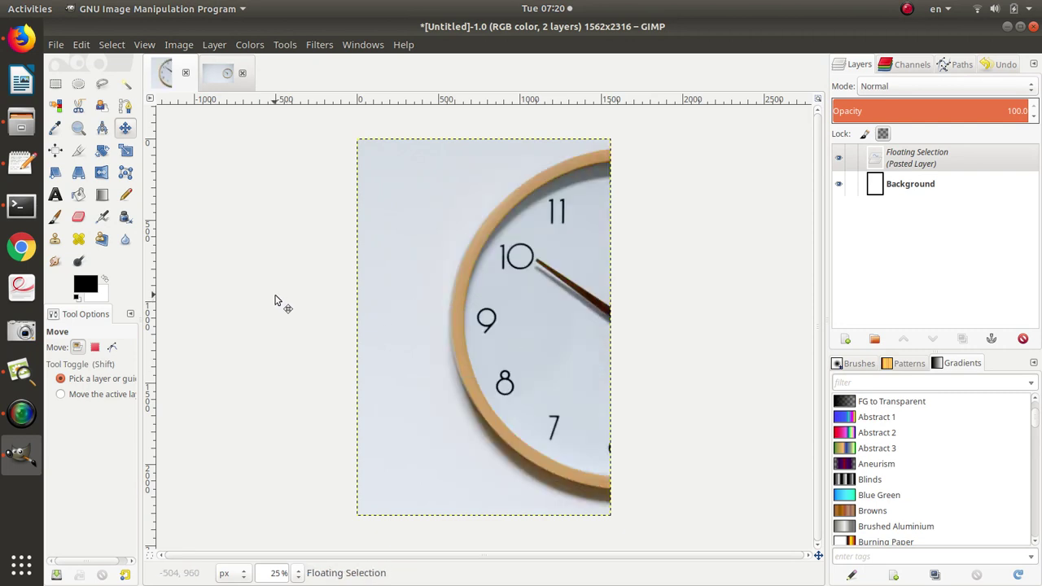
drag(504, 349, 379, 346)
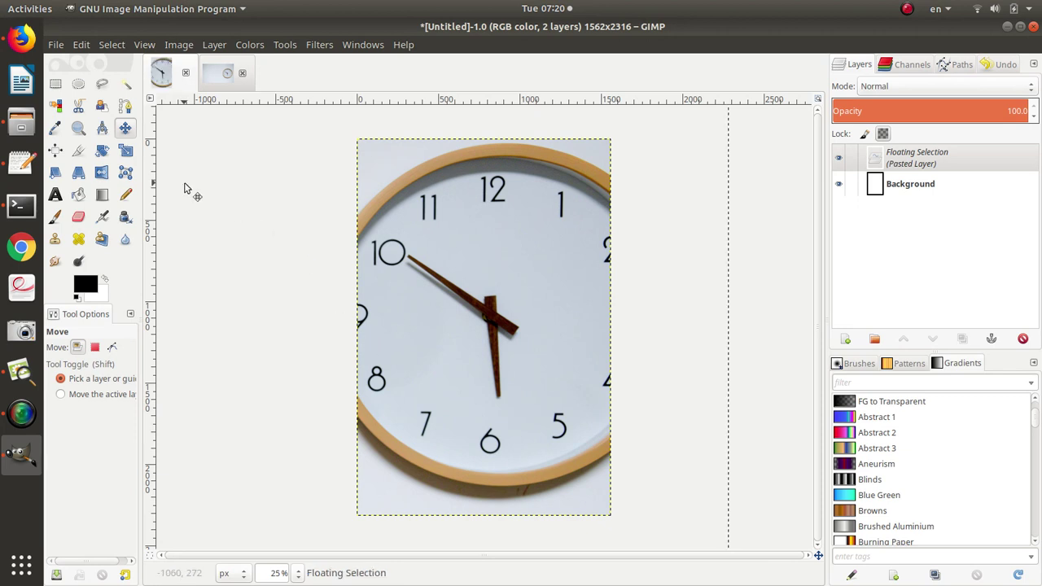
Scale the photo proportionally to about 5010×3063 px and move it right to fill the cover.
click(126, 152)
click(272, 255)
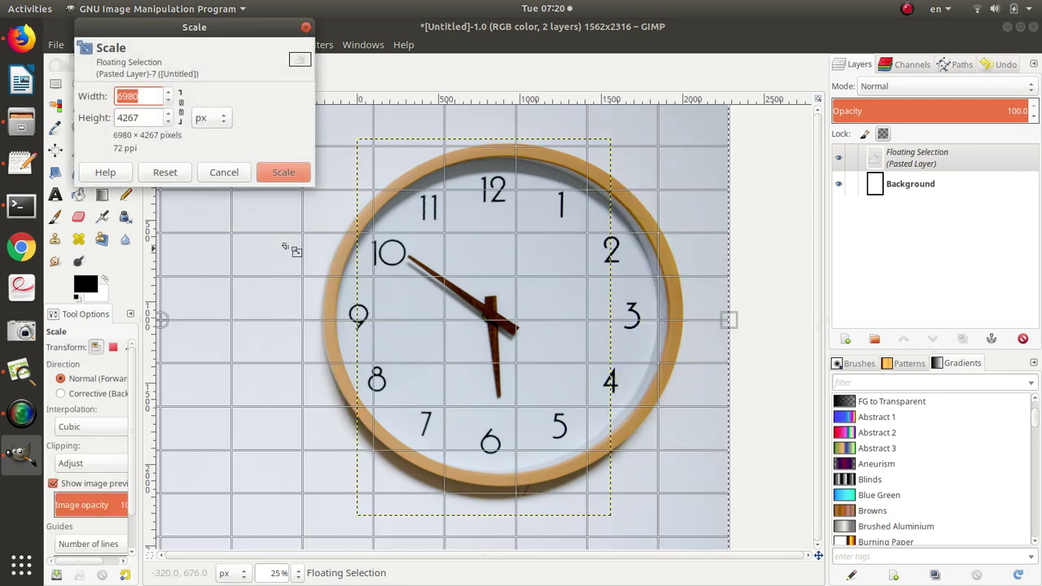
click(181, 111)
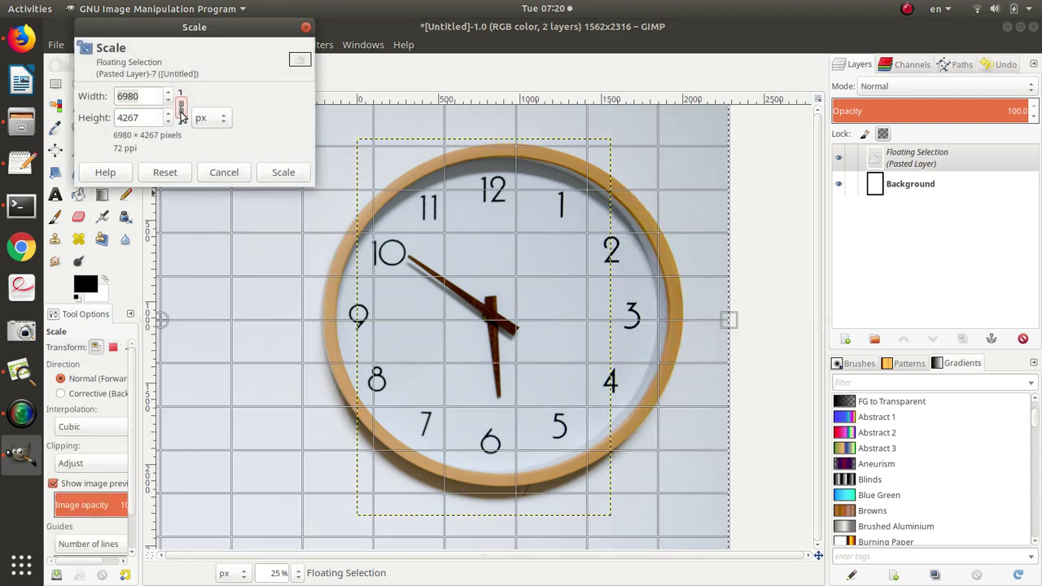
click(283, 172)
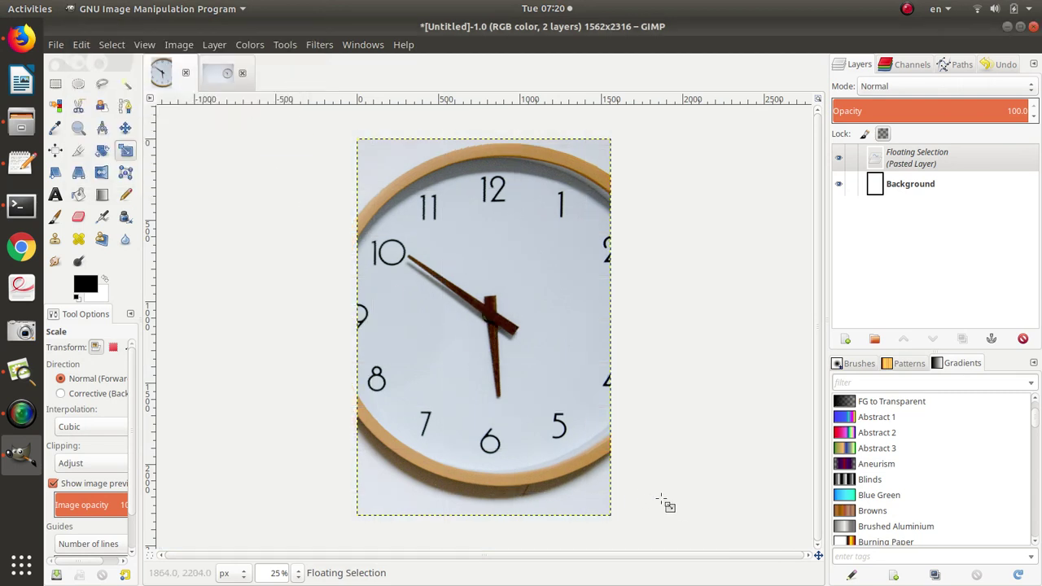
drag(684, 508, 559, 399)
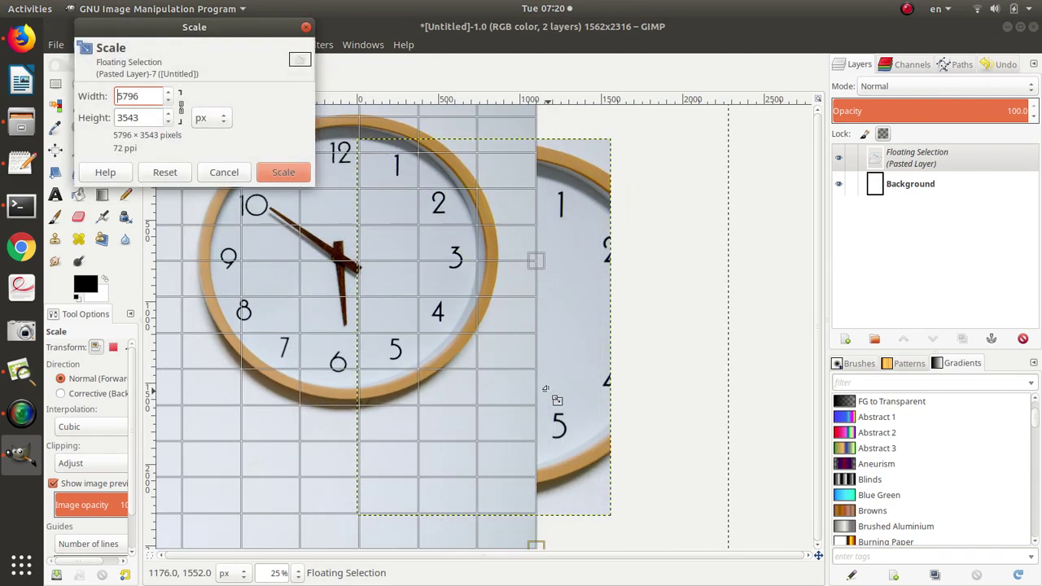
drag(232, 249, 311, 298)
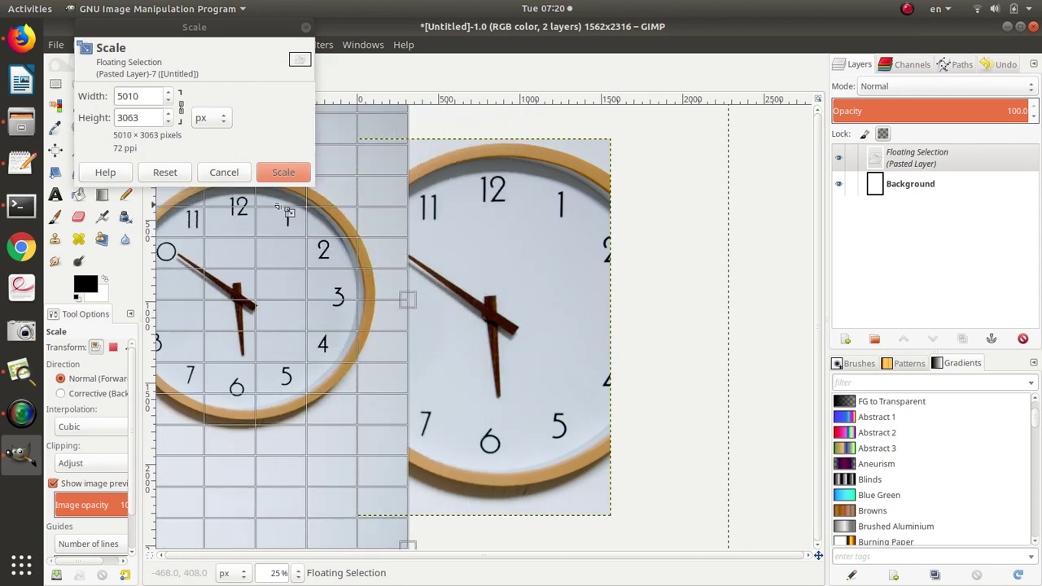
click(283, 174)
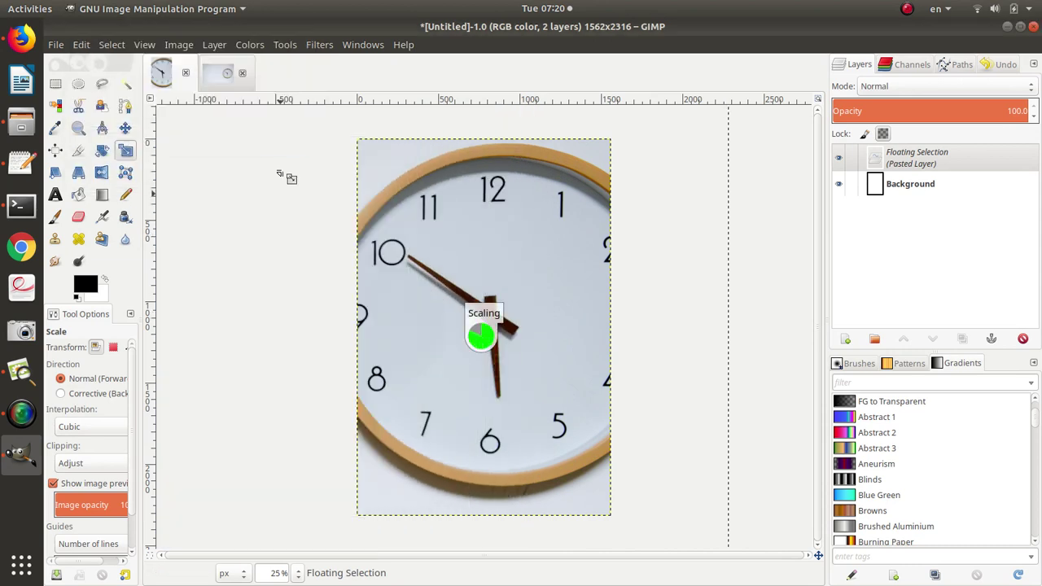
click(125, 128)
drag(359, 242, 646, 271)
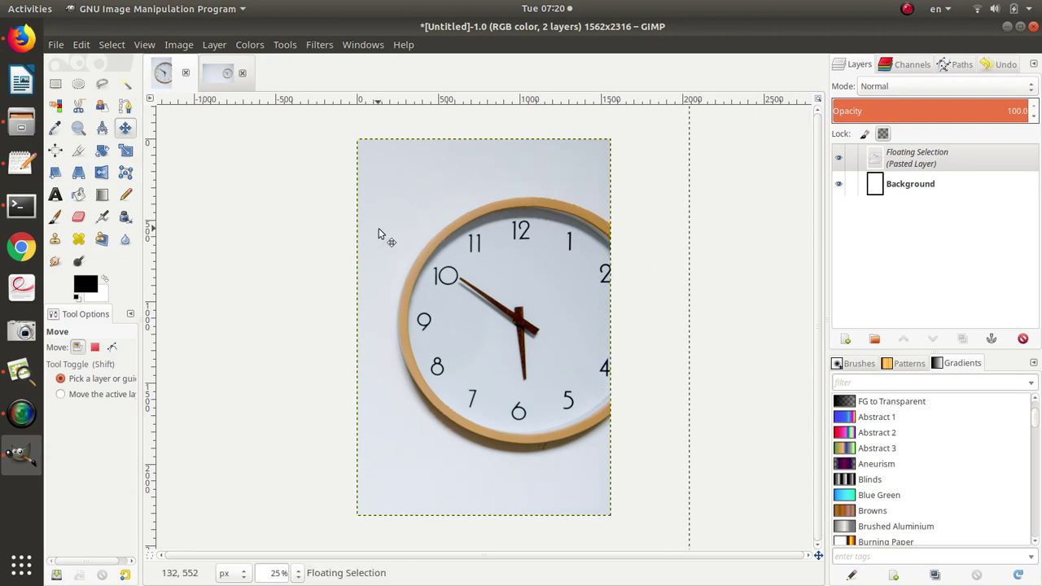
Scale the clock photo down to about 3342×2043 and move it up and left onto the cover.
click(125, 150)
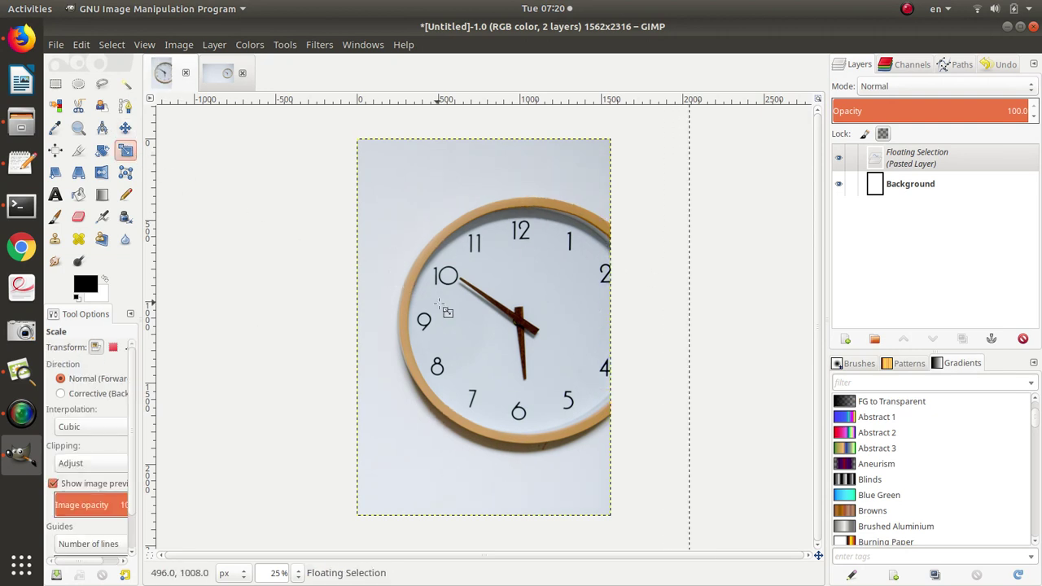
click(446, 309)
drag(268, 222, 480, 389)
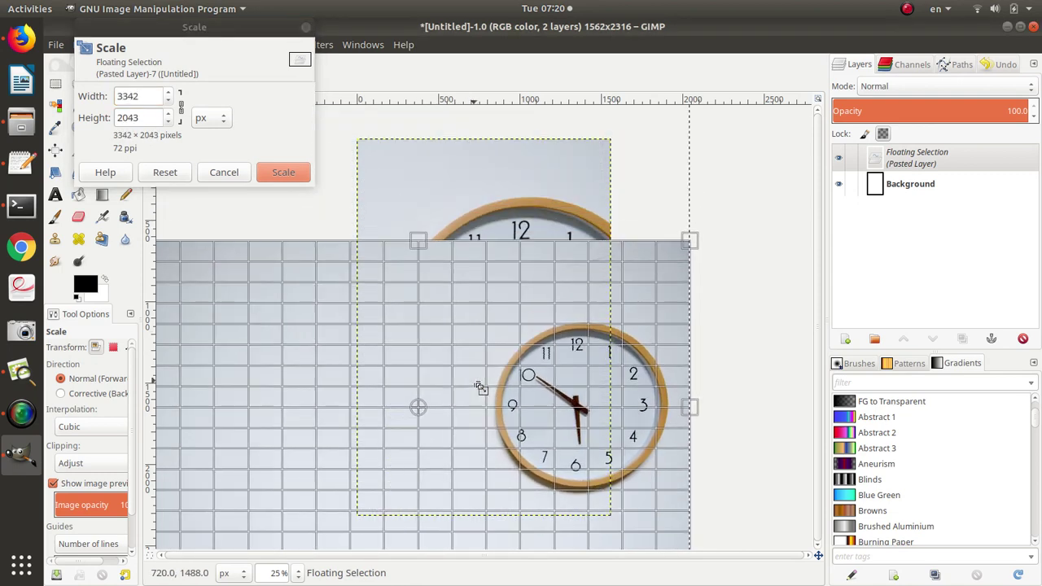
click(286, 172)
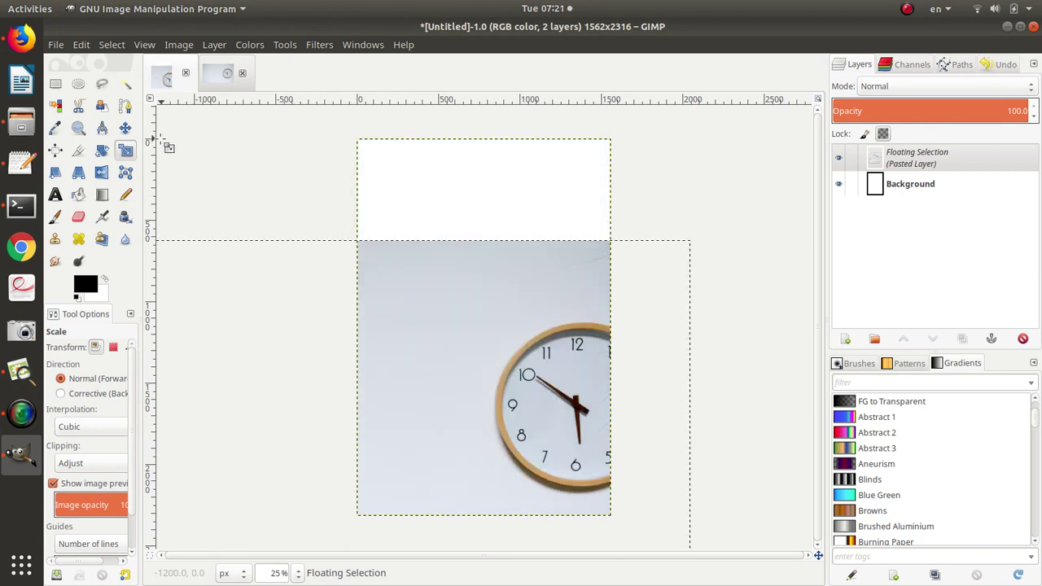
click(125, 128)
drag(400, 334, 300, 250)
Rescale the clock photo, adjusting both corners so it fits the cover better.
click(125, 151)
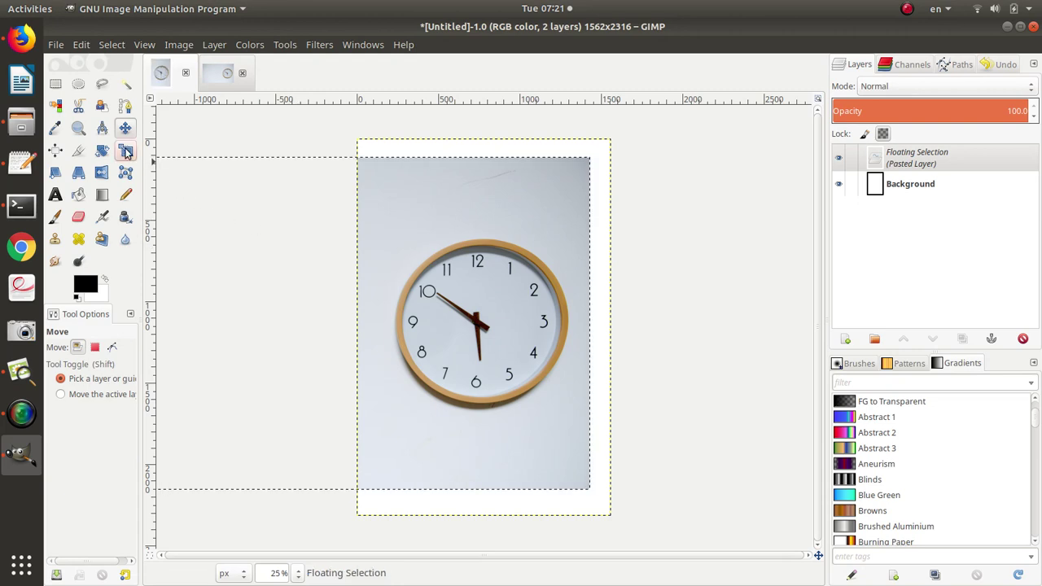
click(536, 418)
drag(588, 486, 642, 534)
drag(261, 237, 254, 226)
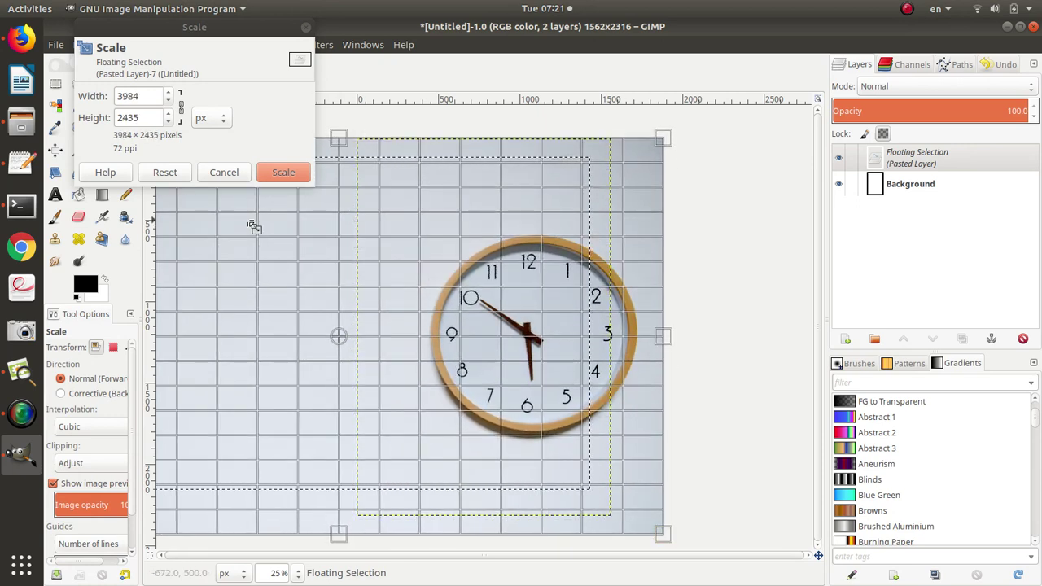
drag(511, 464, 498, 447)
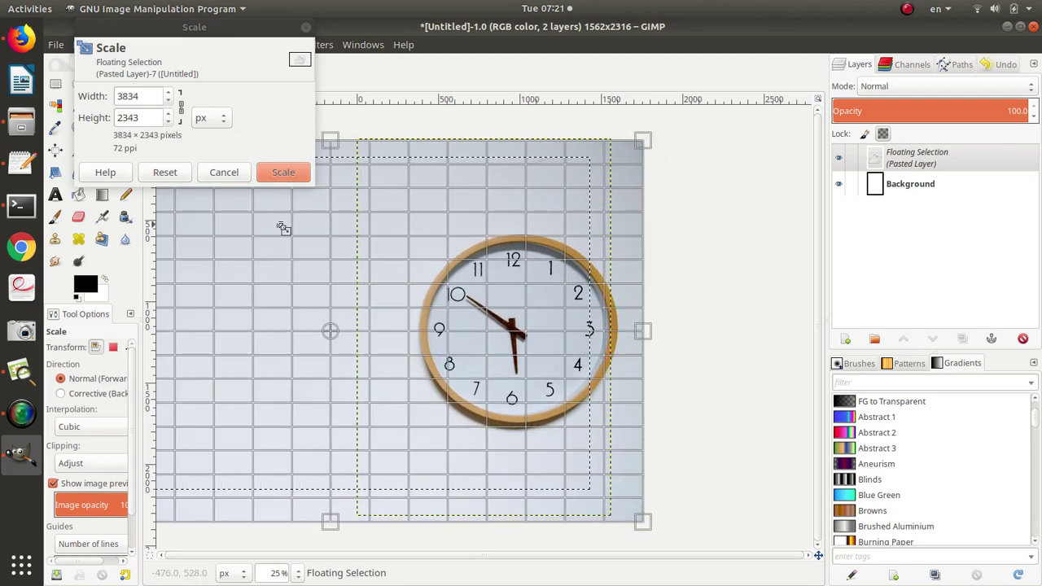
click(284, 171)
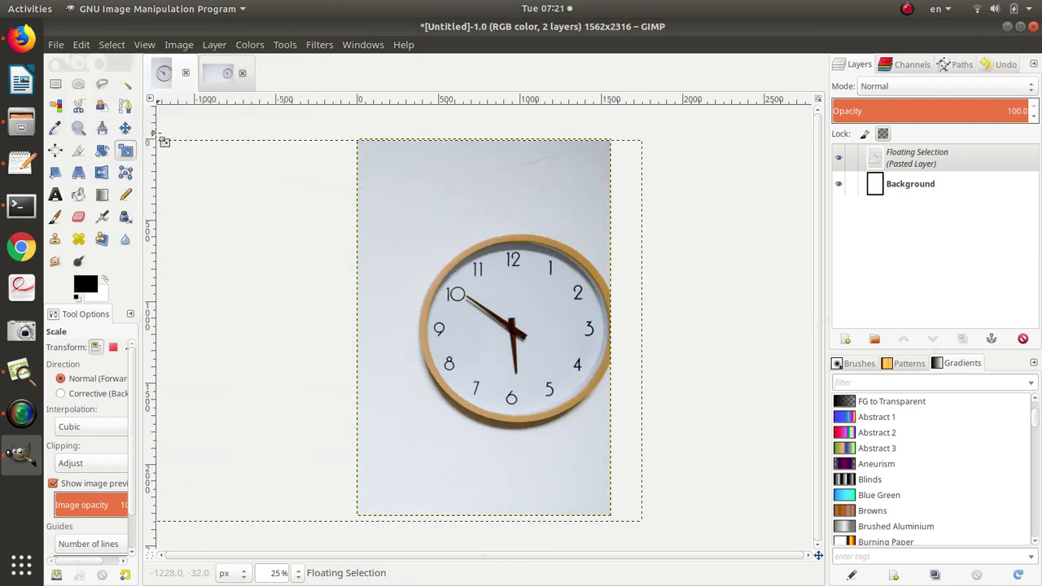
Shift the clock photo left and right until the whole clock face is centred.
click(126, 128)
drag(394, 266, 370, 270)
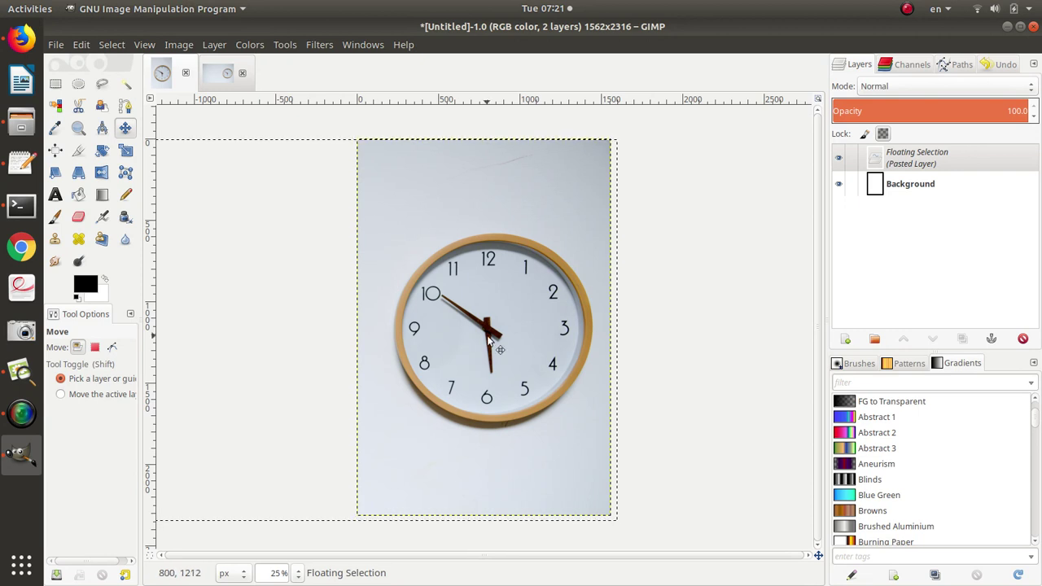
drag(489, 338, 620, 338)
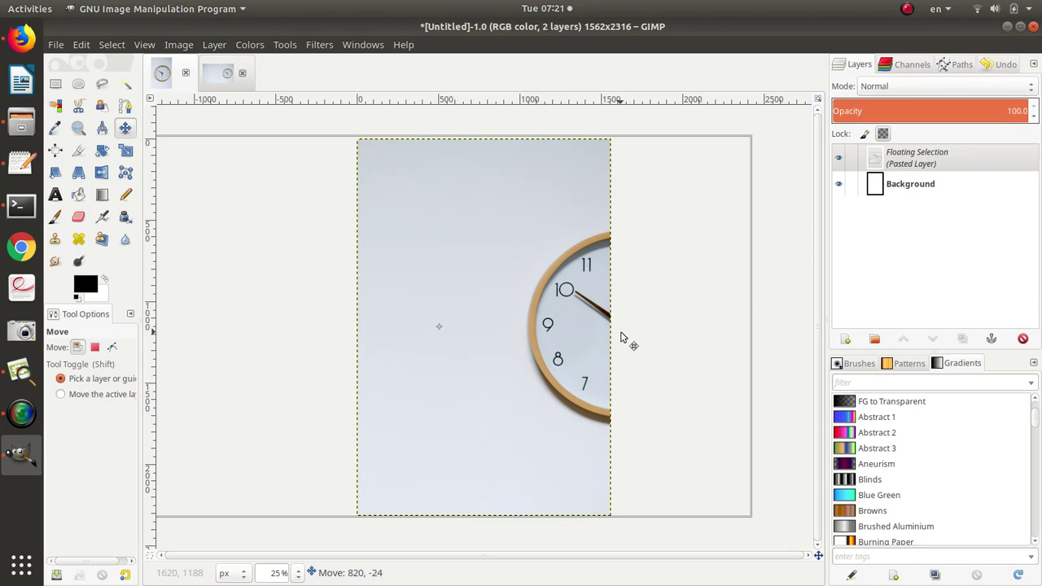
drag(621, 338, 618, 339)
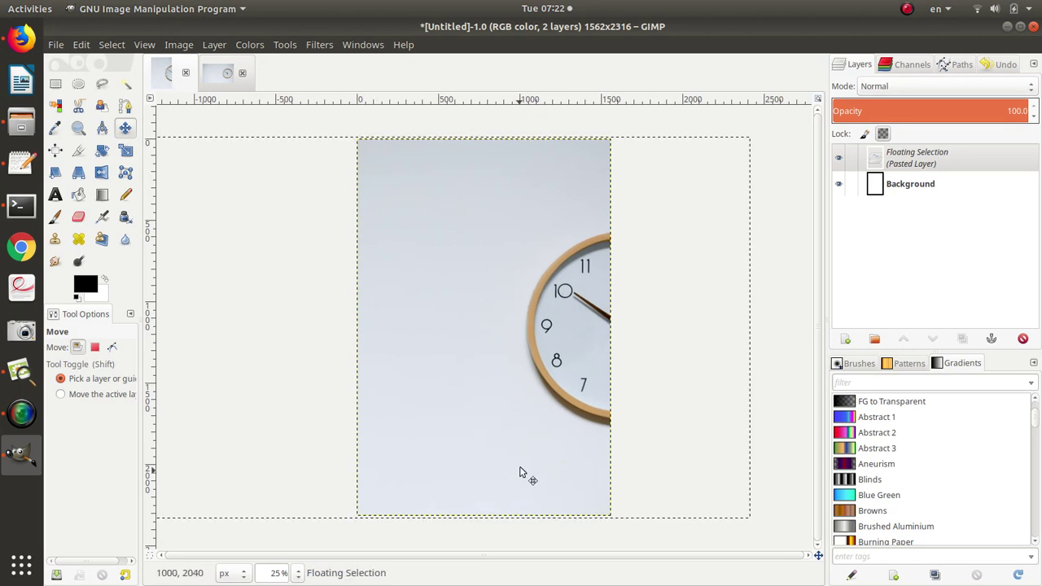
drag(514, 288, 421, 328)
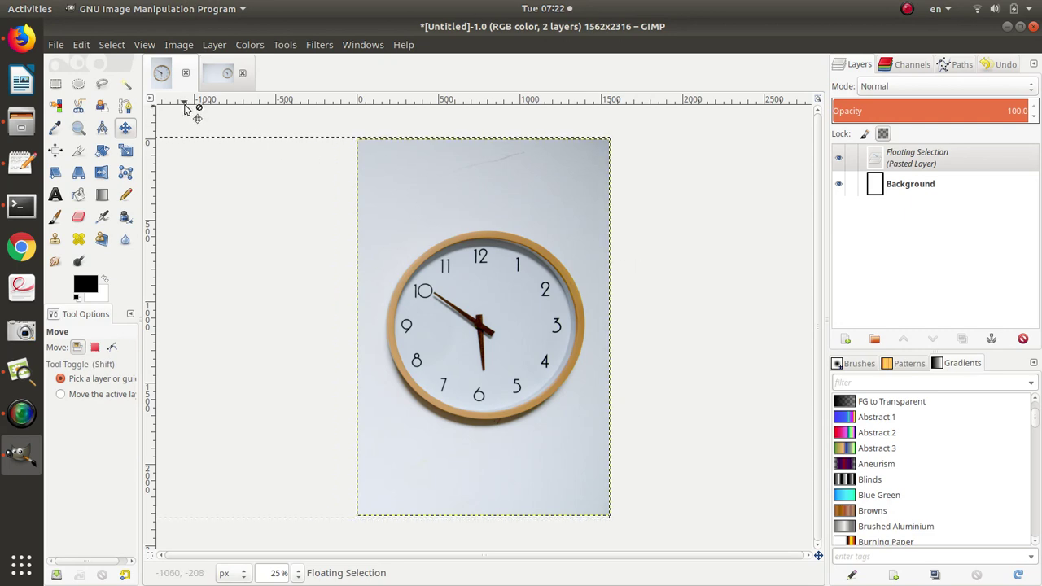
Convert the floating clock paste into a regular layer named Pasted Layer via Layer > New Layer.
key(alt+Tab)
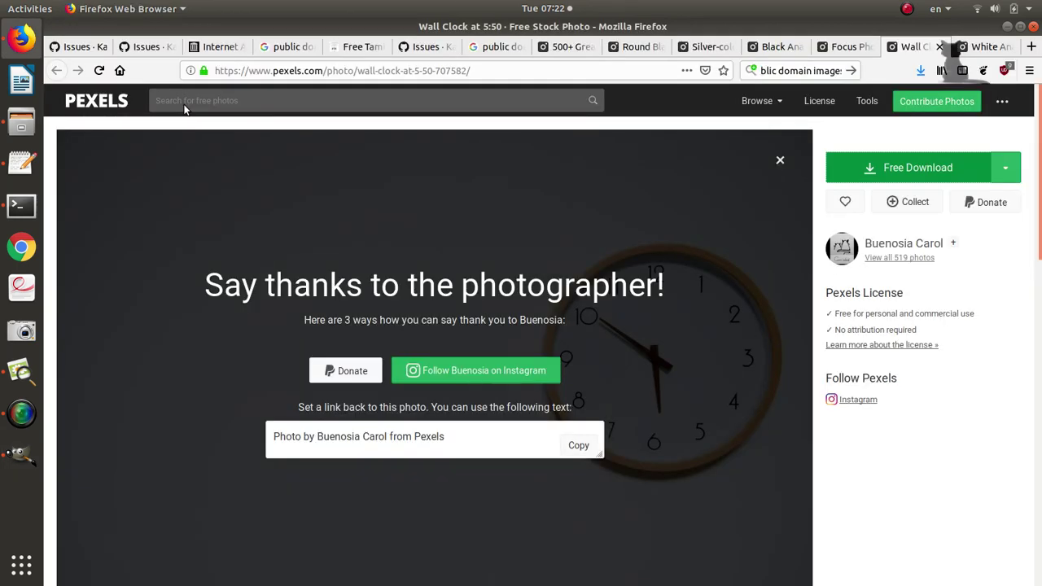
key(alt+Tab)
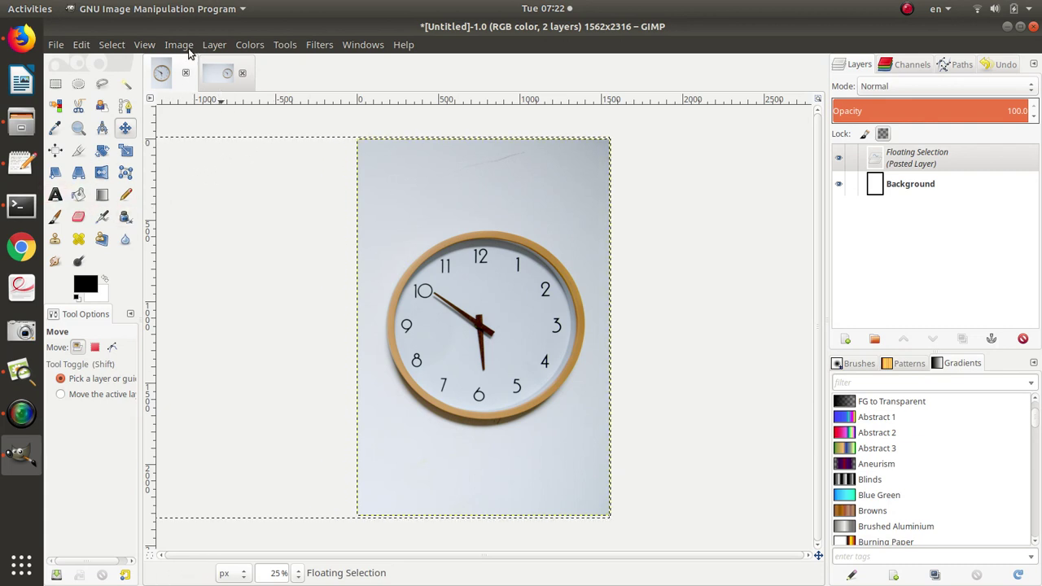
click(213, 45)
click(236, 64)
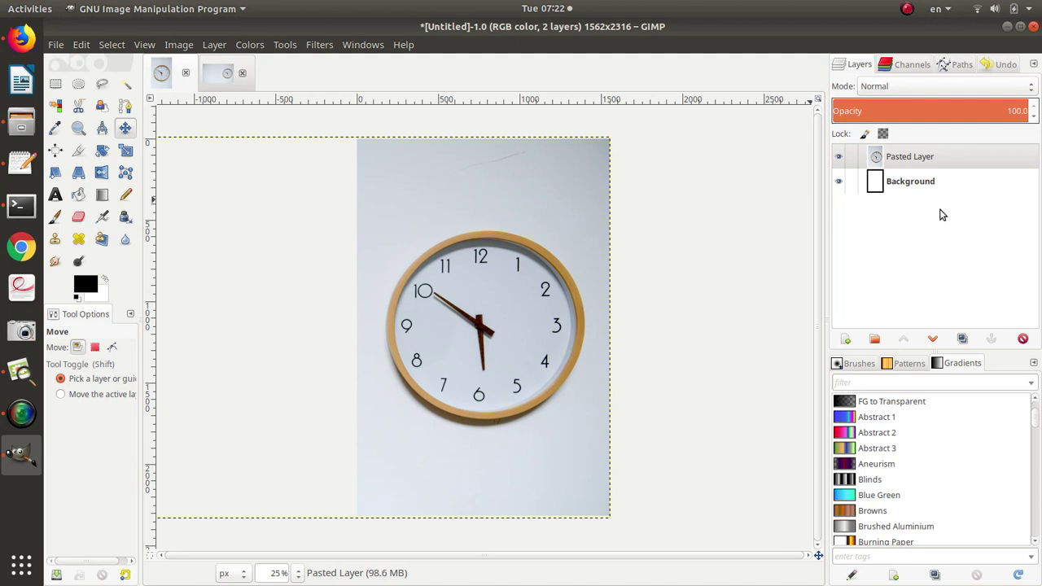
Add a new transparent 1562×2316 layer above the clock photo.
click(214, 45)
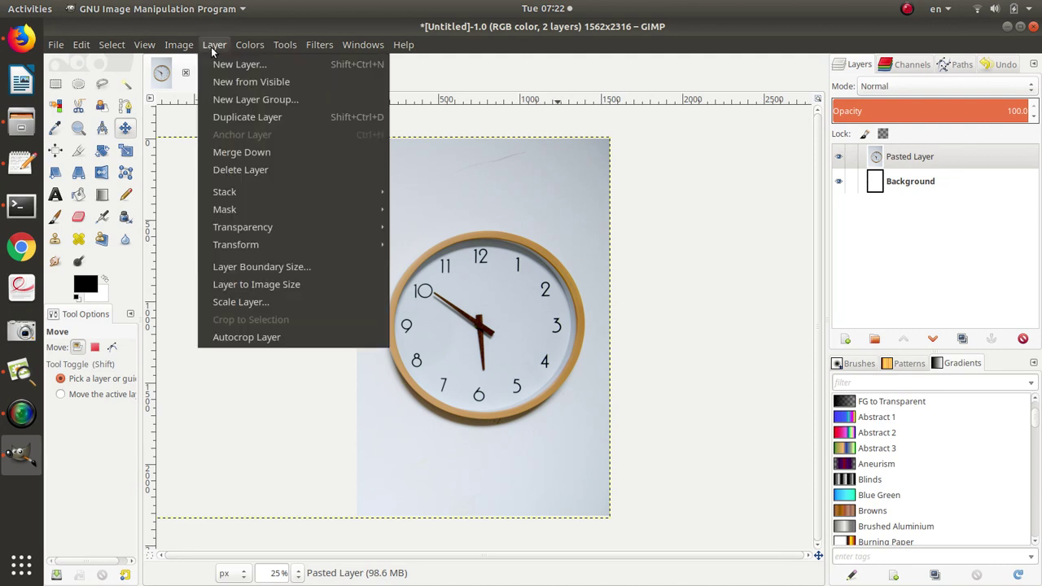
click(209, 63)
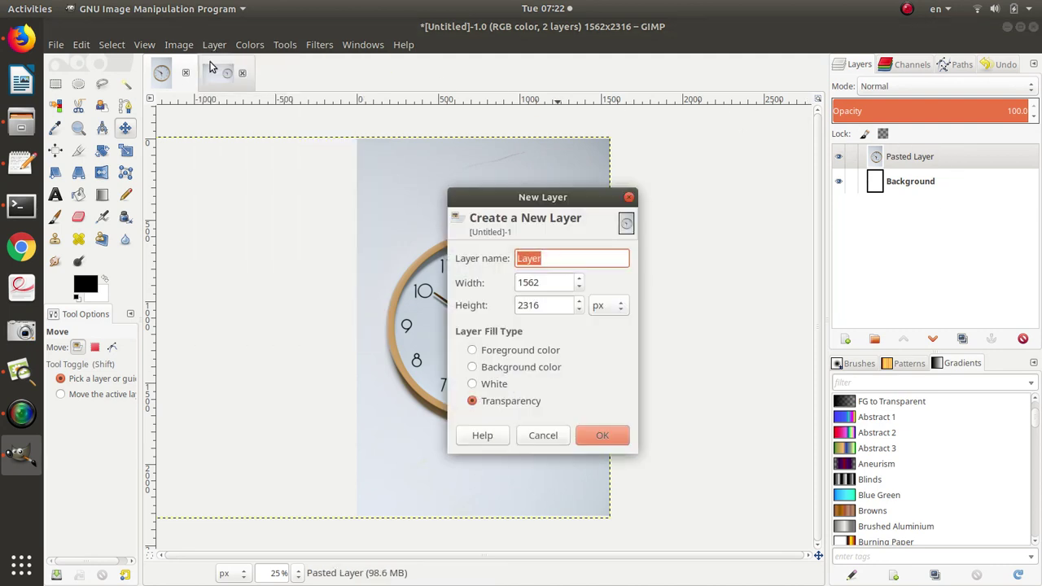
click(601, 435)
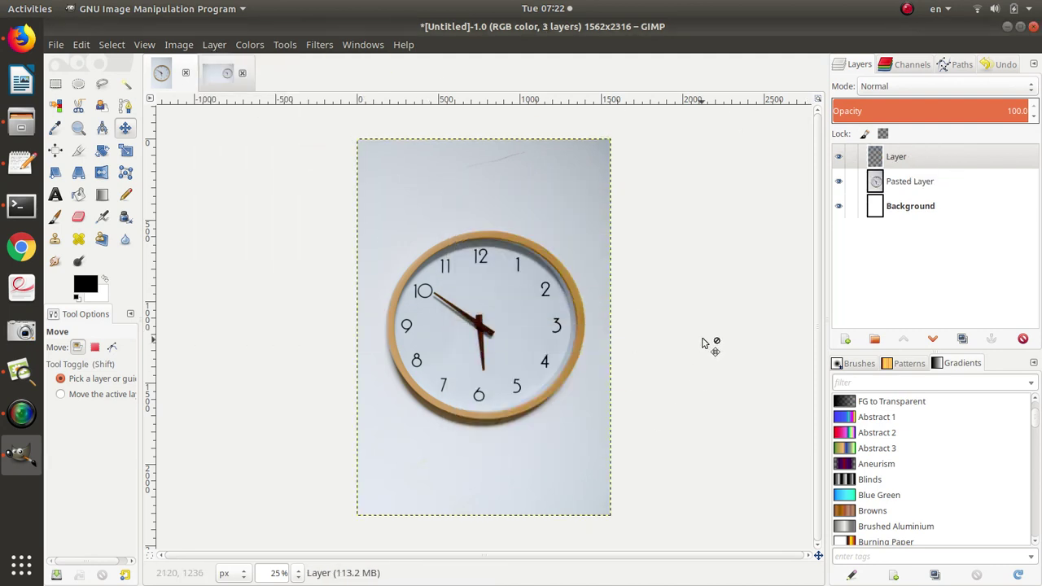
Start a text box near the cover's top-left, then switch to Firefox.
click(55, 194)
click(376, 162)
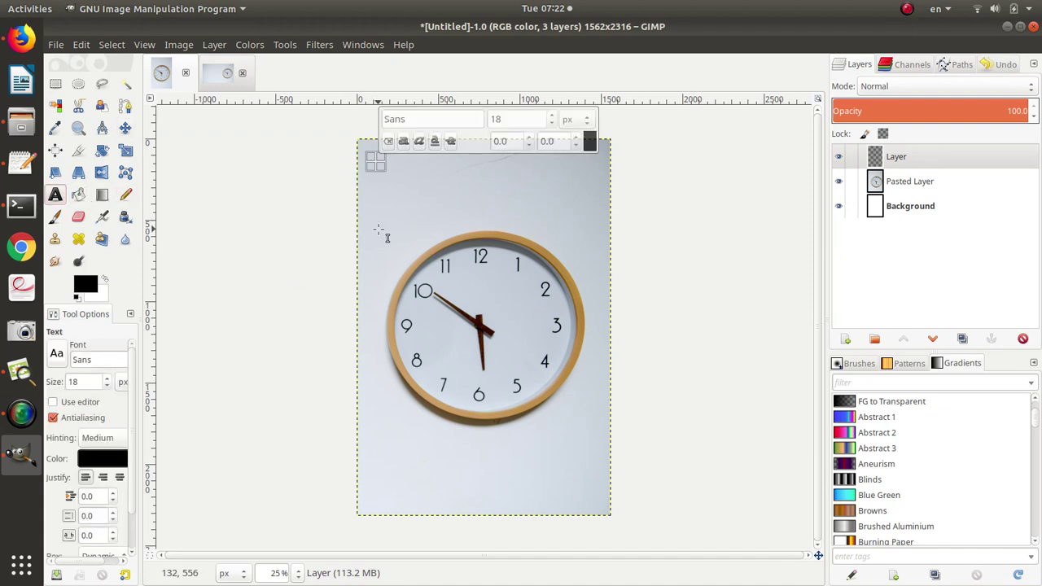
key(alt+Tab)
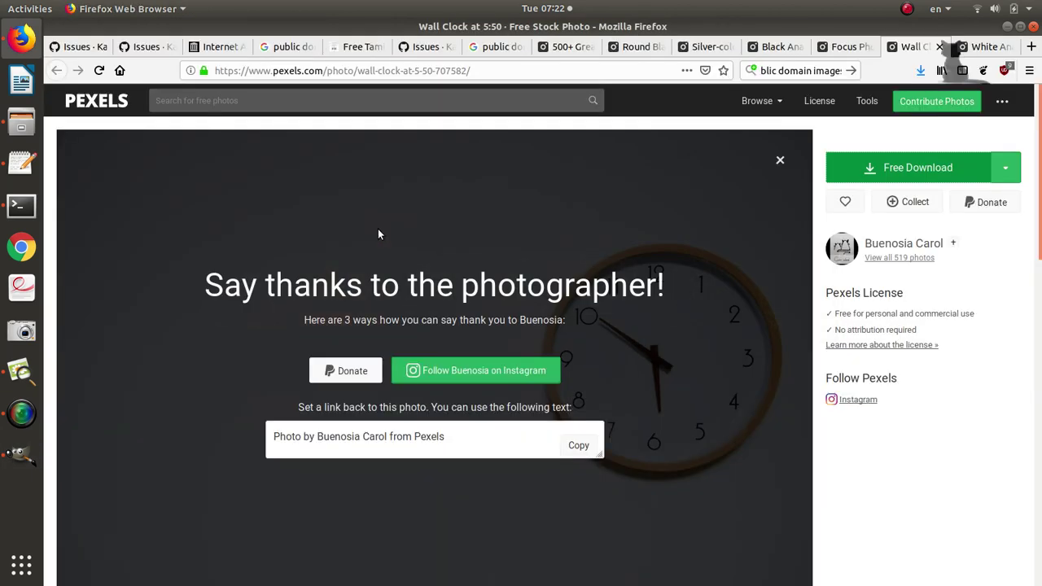
From the GitHub Issues list, open issue #136 and copy the title காலம் கடந்தபின்னே.
click(429, 47)
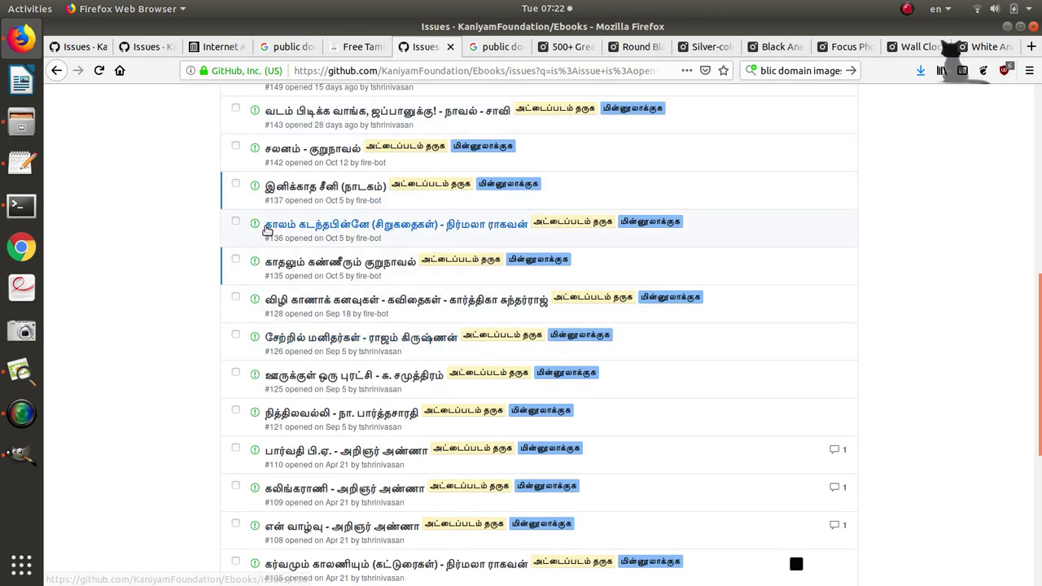
click(275, 224)
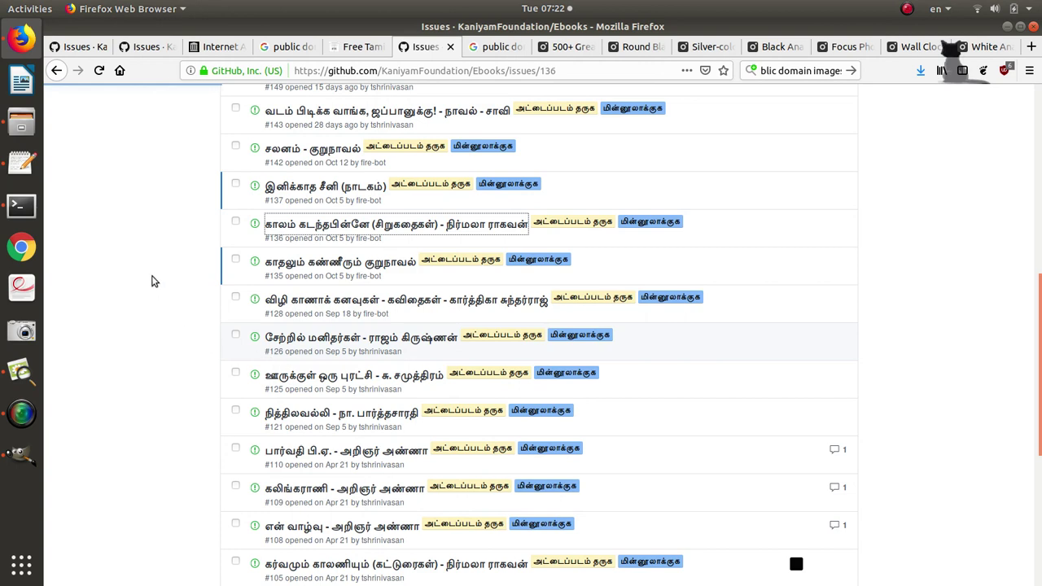
drag(218, 227, 414, 217)
key(ctrl+c)
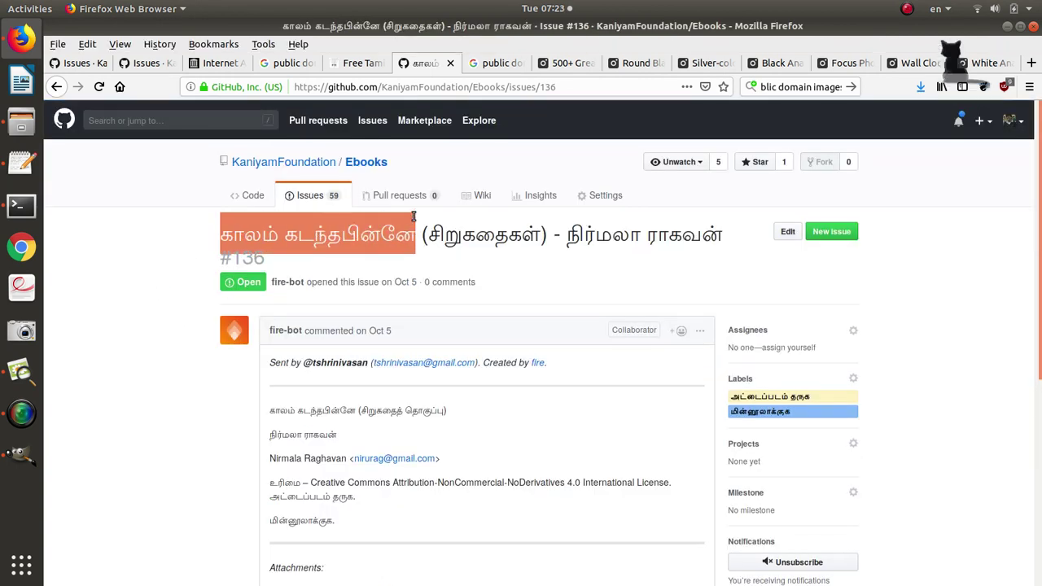
key(alt+Tab)
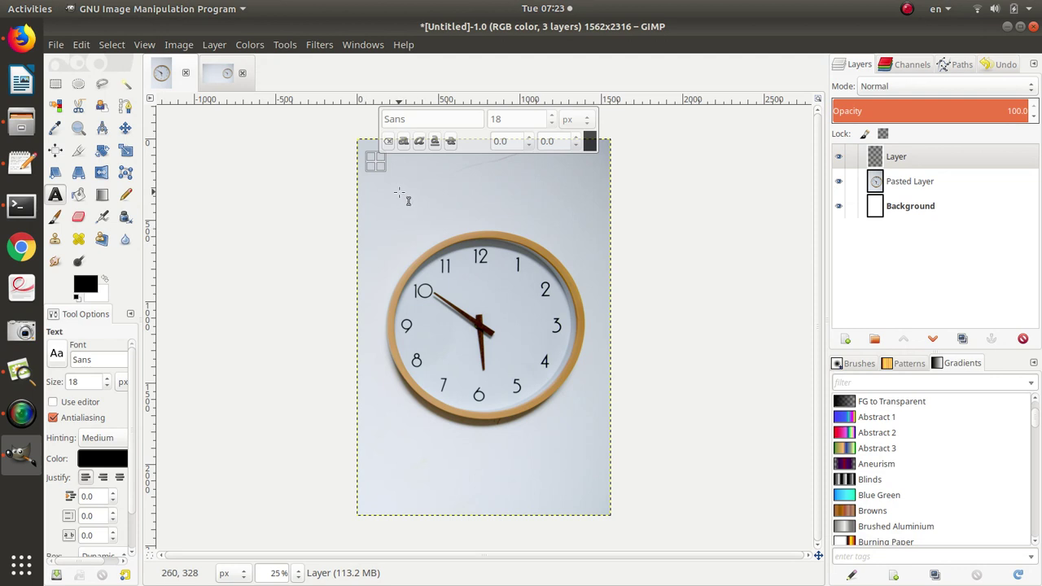
Paste the Tamil title into a text box, enlarge it to 118 px and separate the last two words.
click(382, 187)
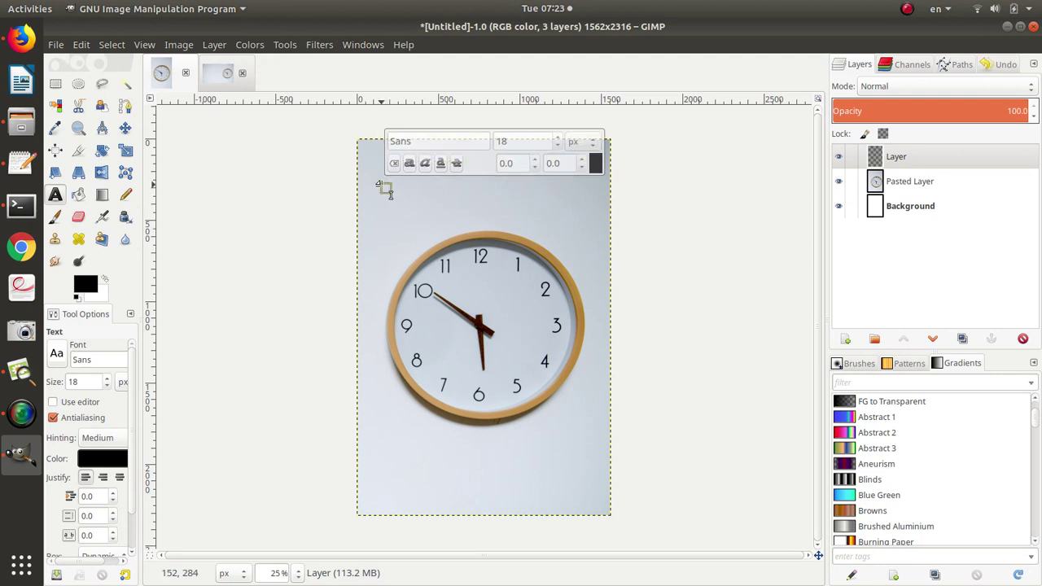
key(ctrl+v)
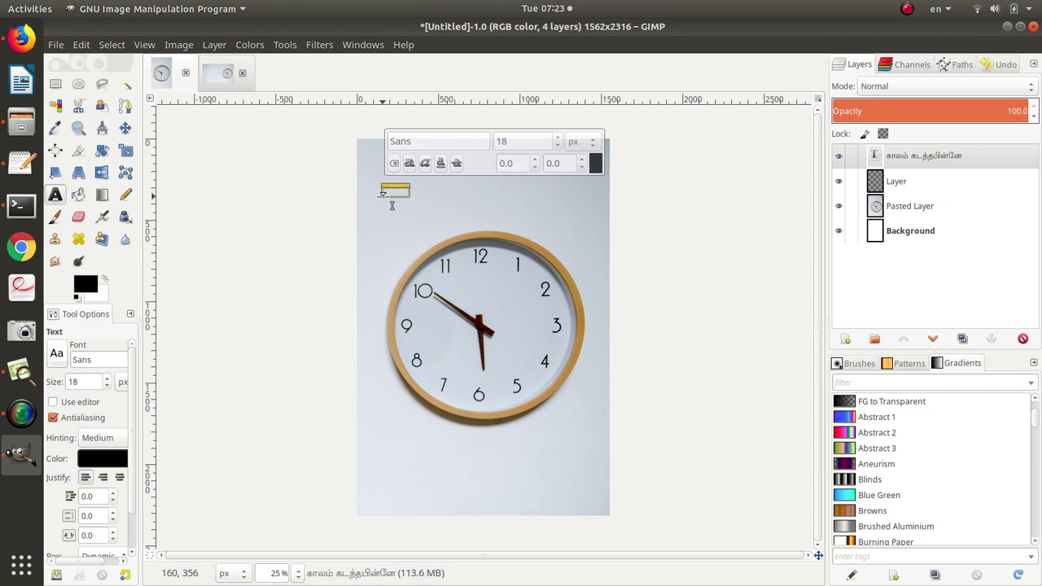
scroll(556, 141, up, 20)
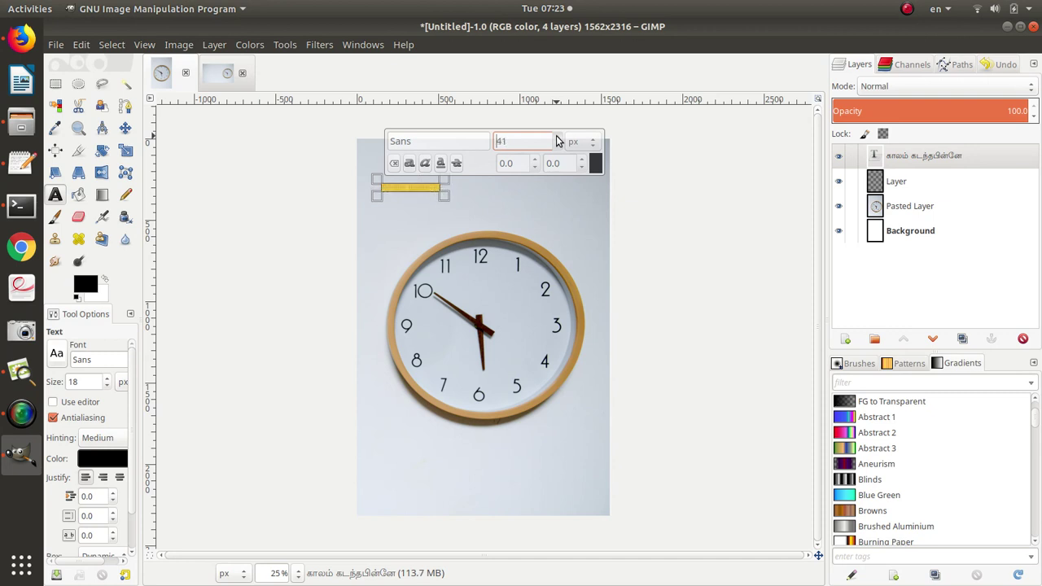
scroll(556, 141, up, 20)
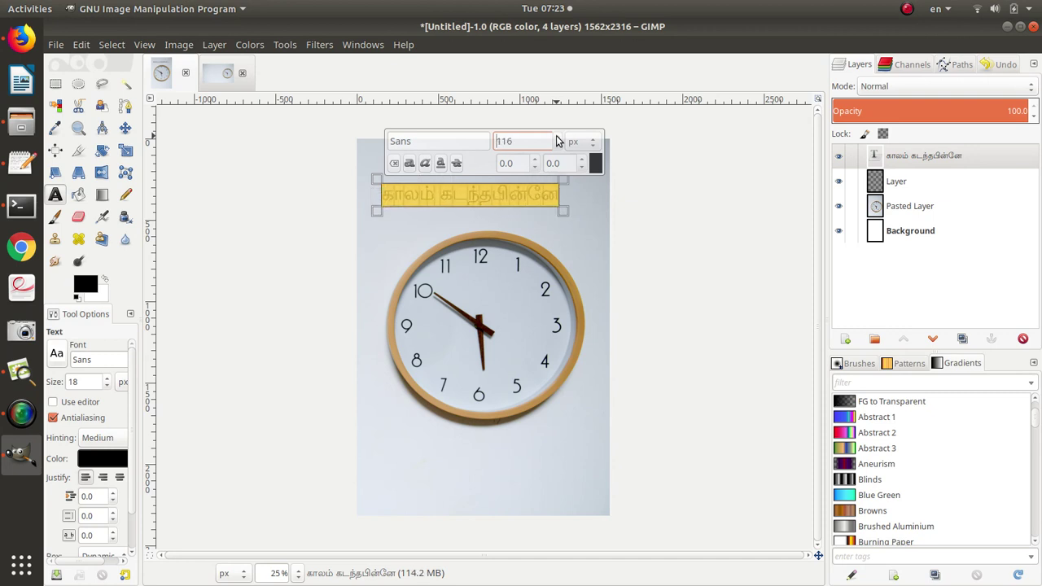
scroll(556, 141, up, 2)
click(494, 196)
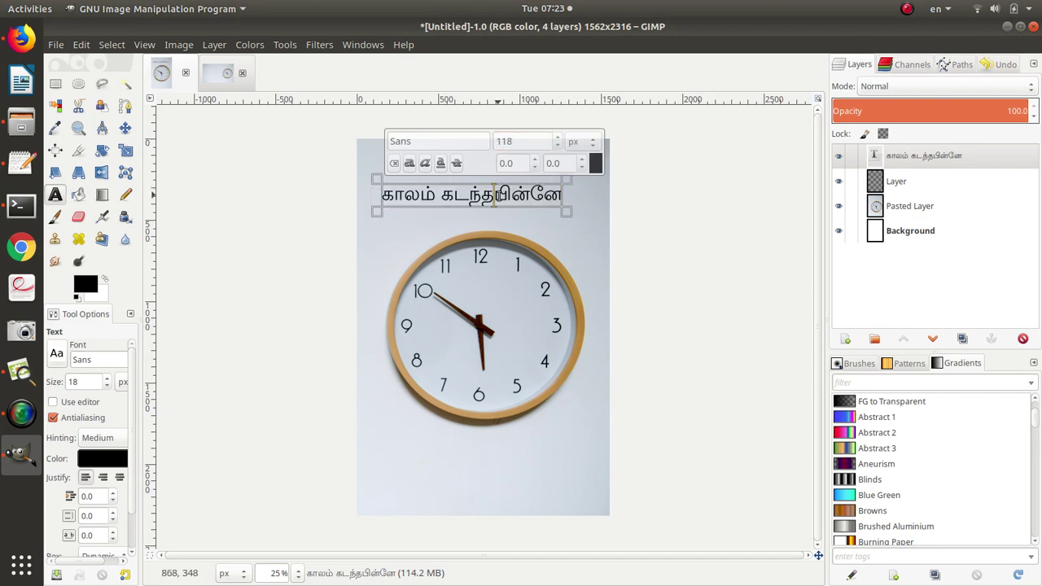
Copy the TAU_Elango_Guntalakesi font name from the notes and return to the cover.
key(alt+Tab)
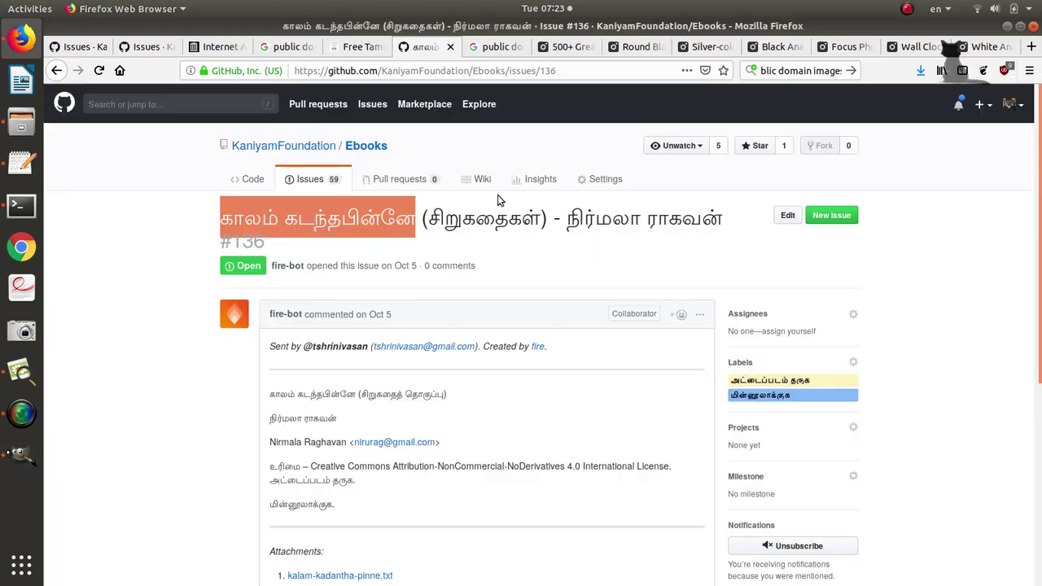
key(alt+Tab)
key(Tab)
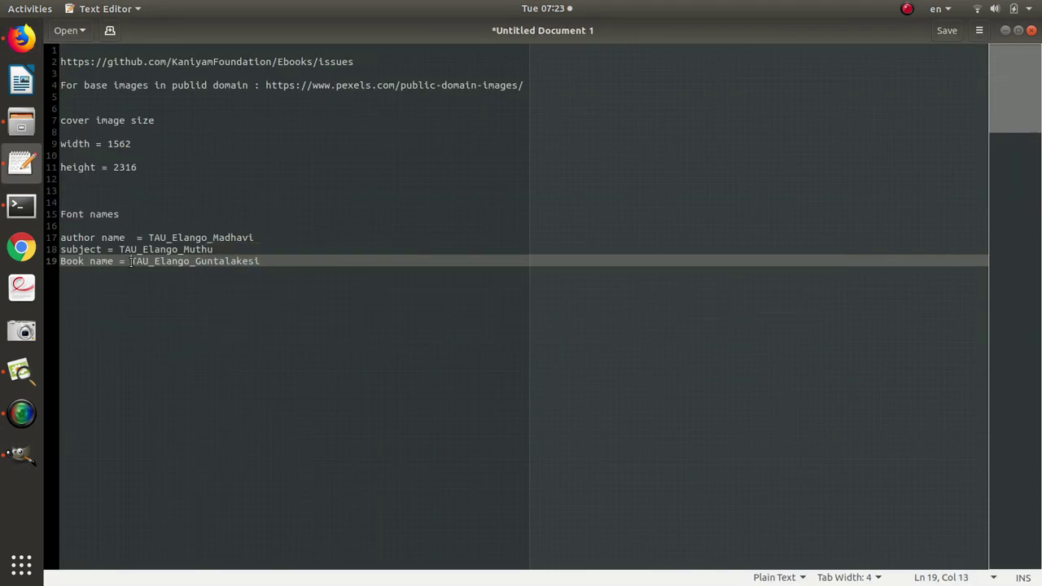
double_click(222, 267)
key(ctrl+c)
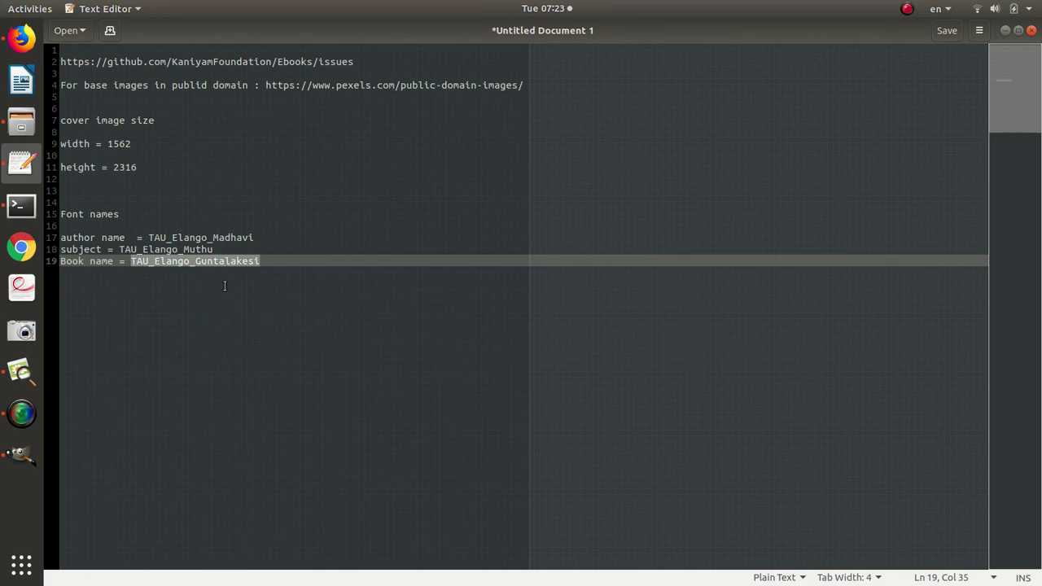
key(alt+Tab)
key(alt+Tab)
key(Tab)
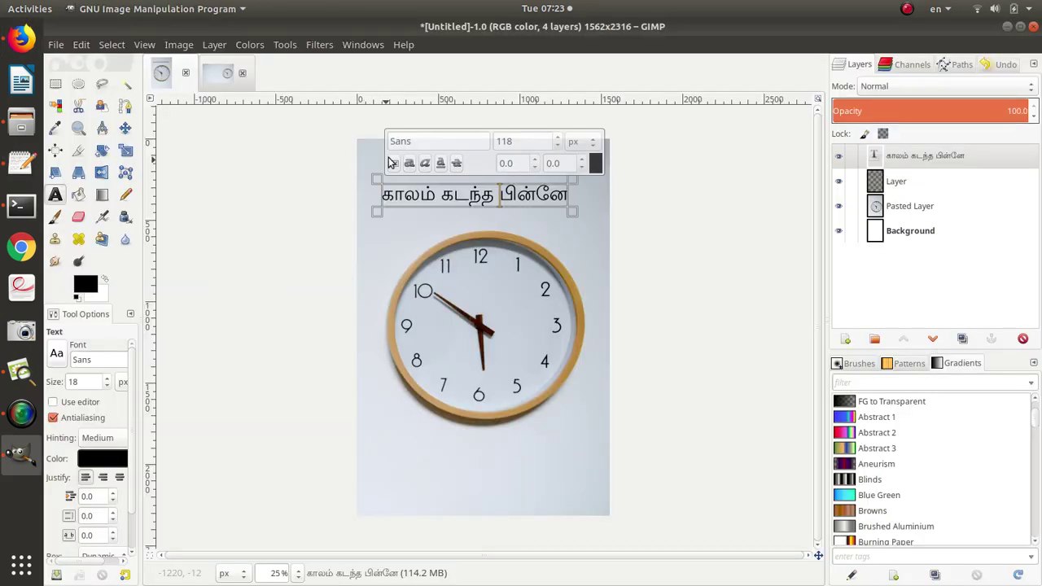
Apply the TAU_Elango_Guntalakesi font to the title, raise it to 143 px and widen its box.
key(ctrl+a)
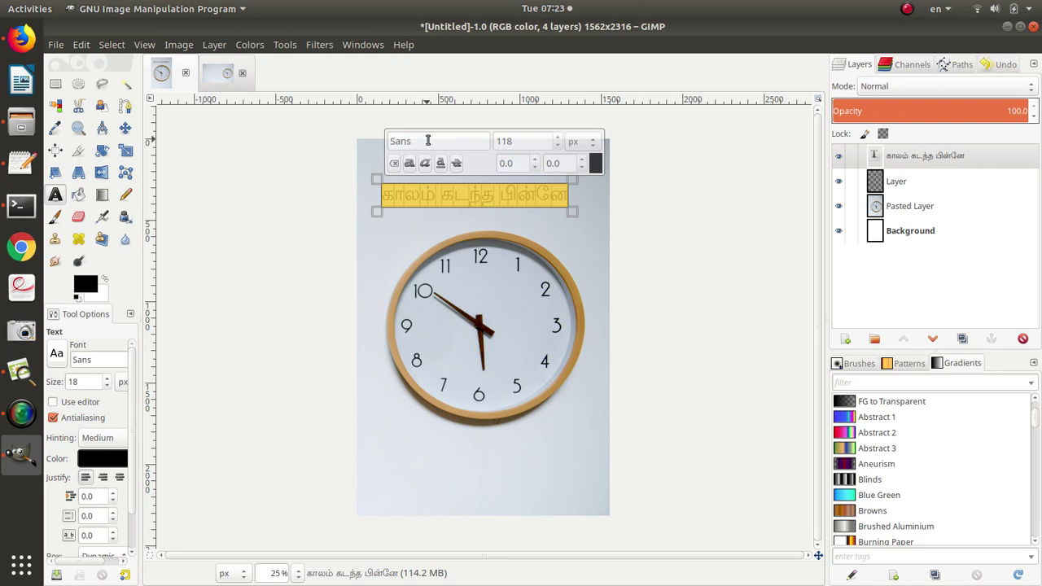
click(428, 140)
key(ctrl+v)
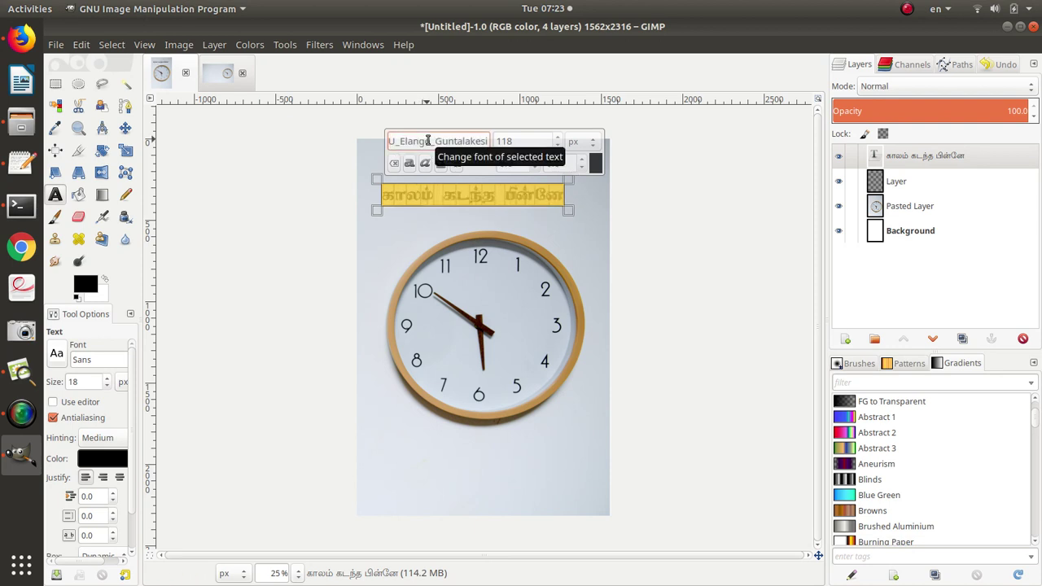
scroll(558, 139, up, 20)
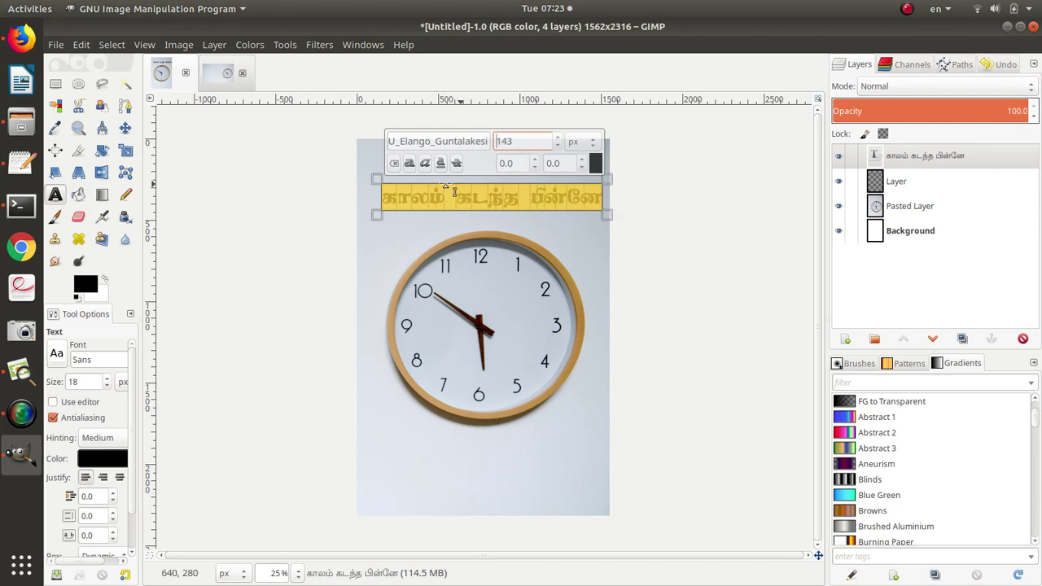
drag(382, 194, 375, 193)
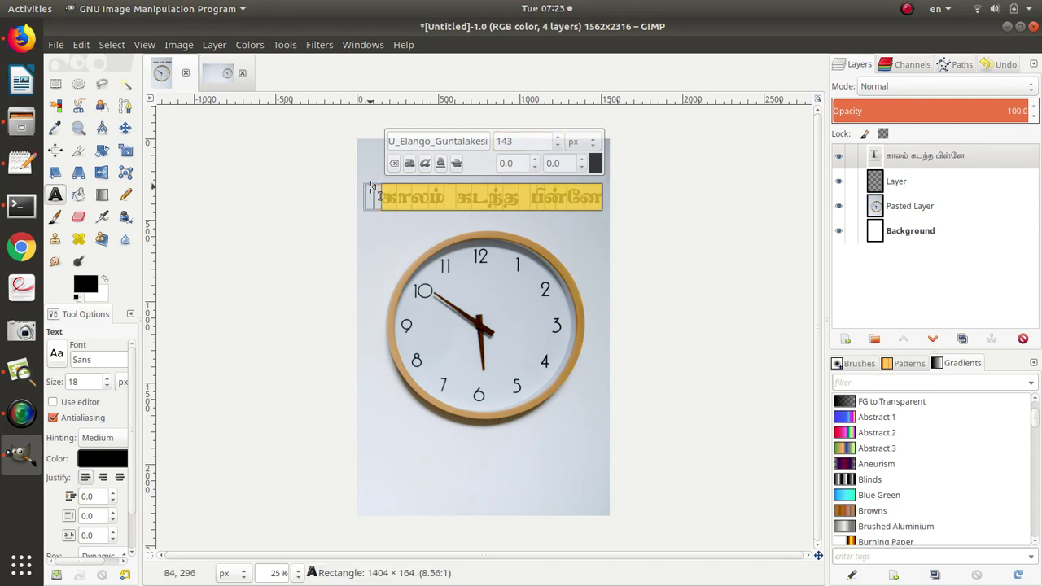
Reselect all the title text and try bold, then turn bold back off.
click(581, 227)
click(485, 192)
key(ctrl+a)
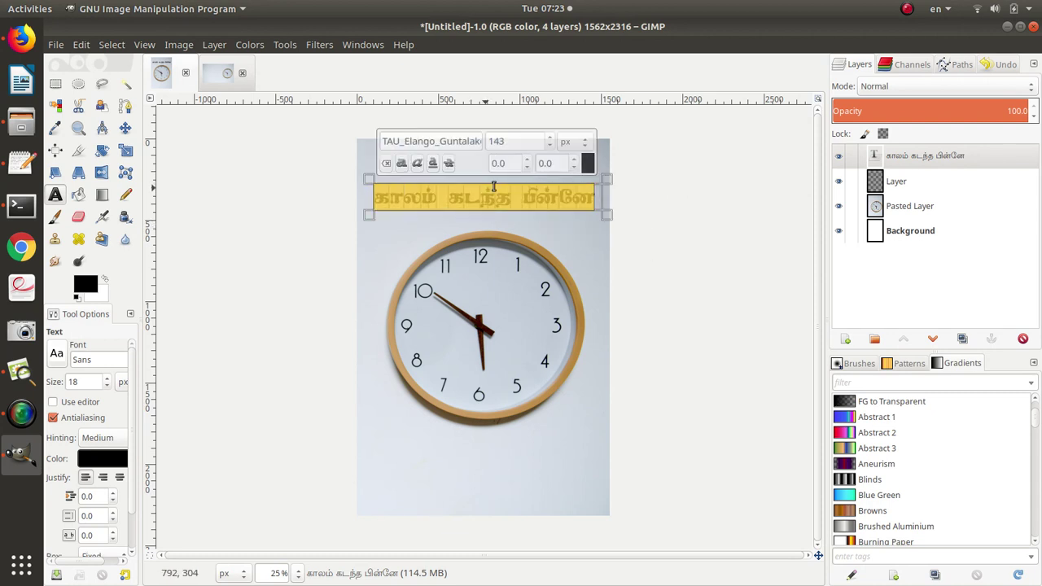
click(593, 157)
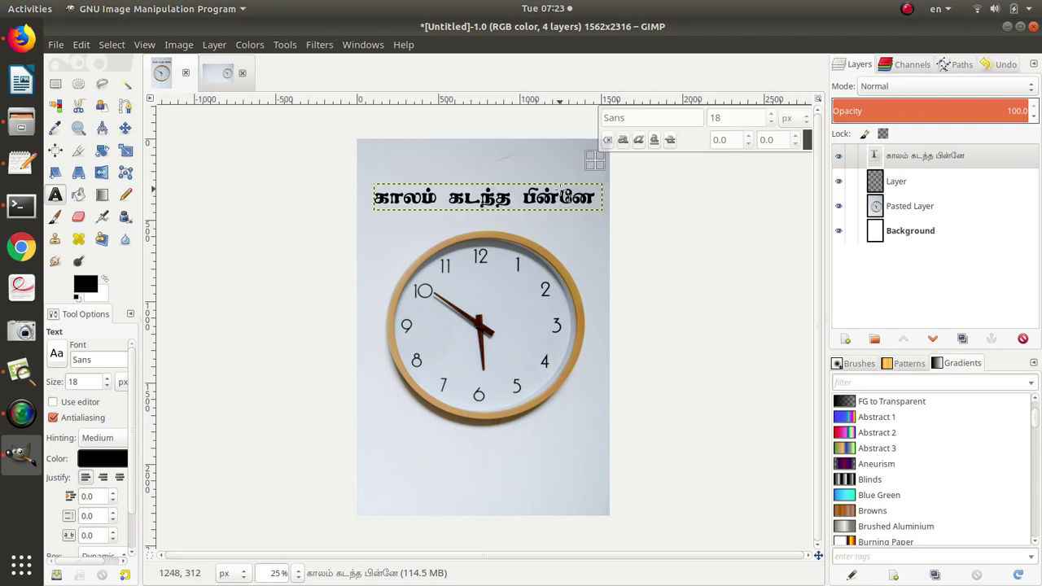
click(572, 194)
key(ctrl+a)
click(400, 164)
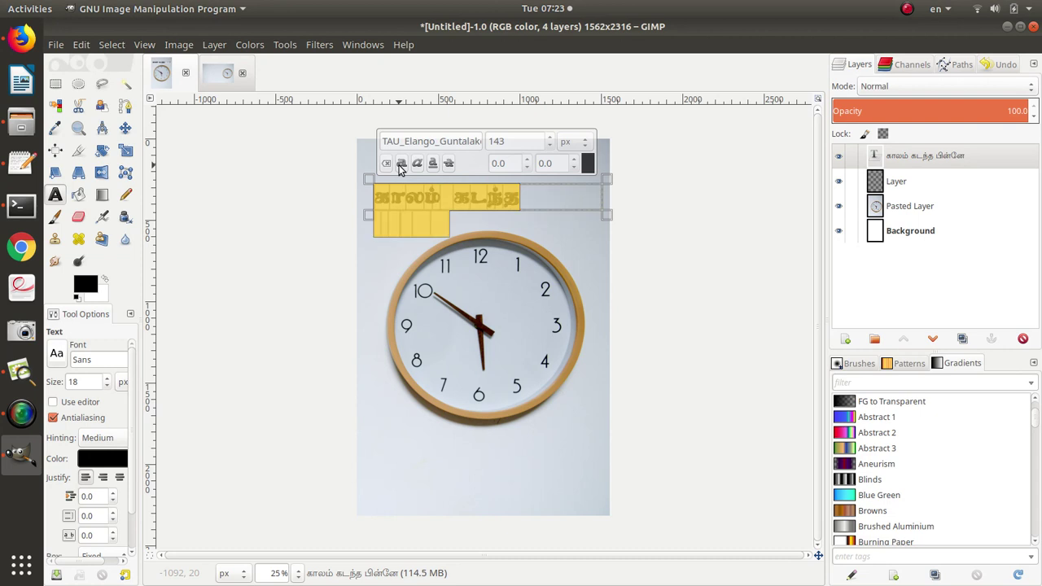
click(401, 164)
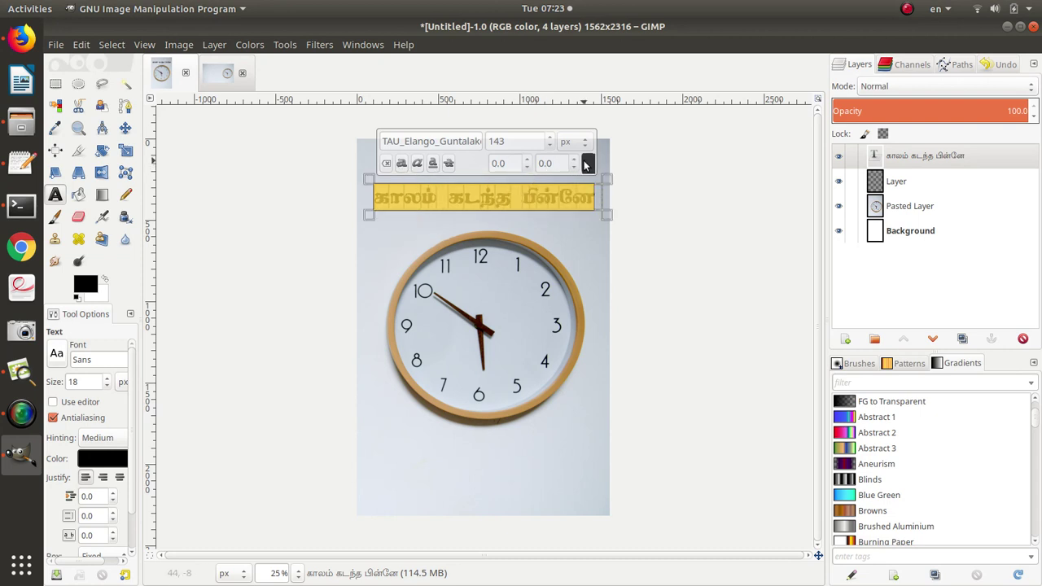
Colour the title dark teal 004f63 and deselect the text.
click(586, 164)
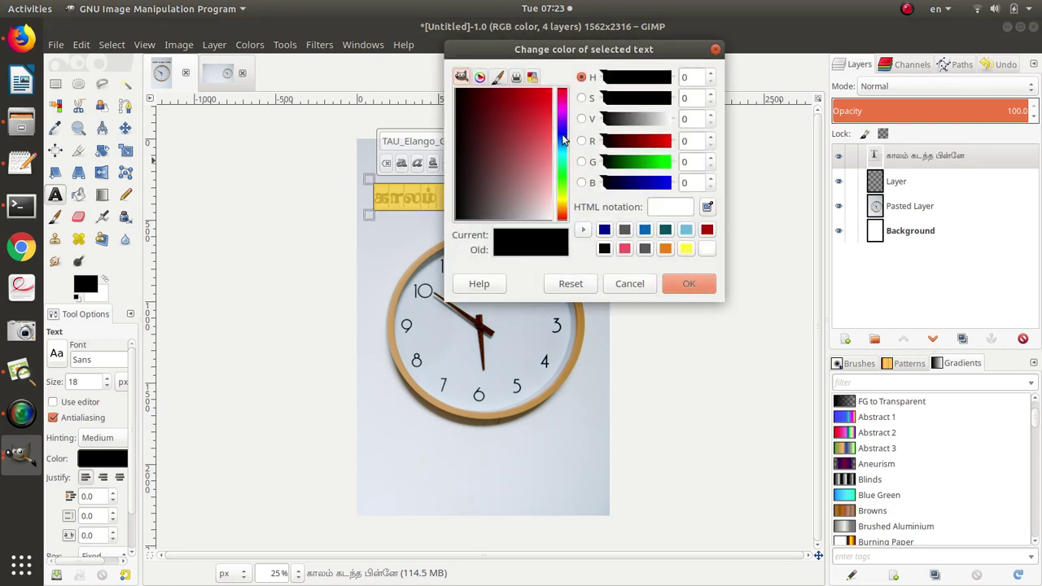
click(563, 140)
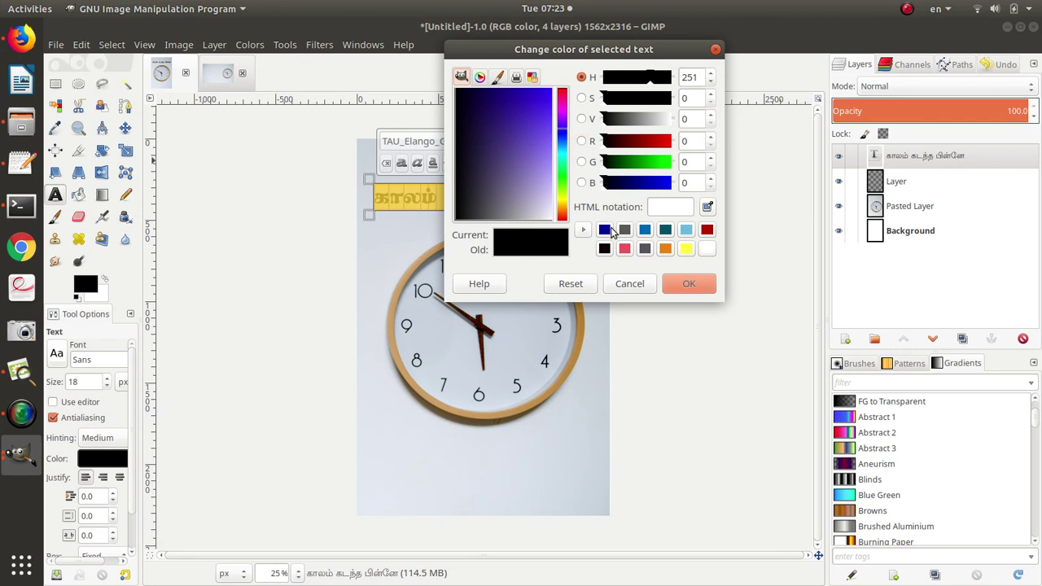
click(606, 230)
click(665, 231)
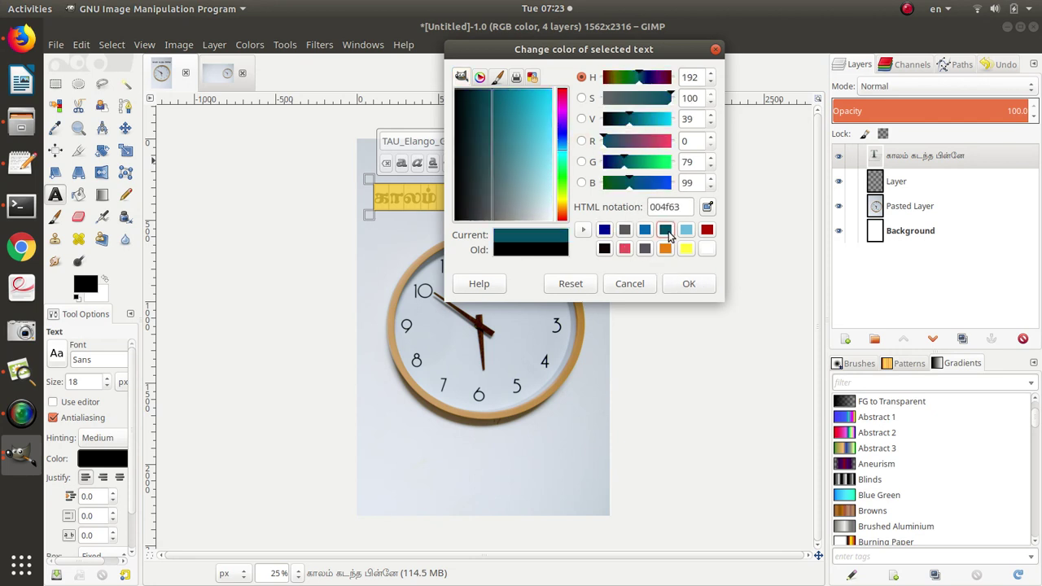
click(690, 284)
click(575, 390)
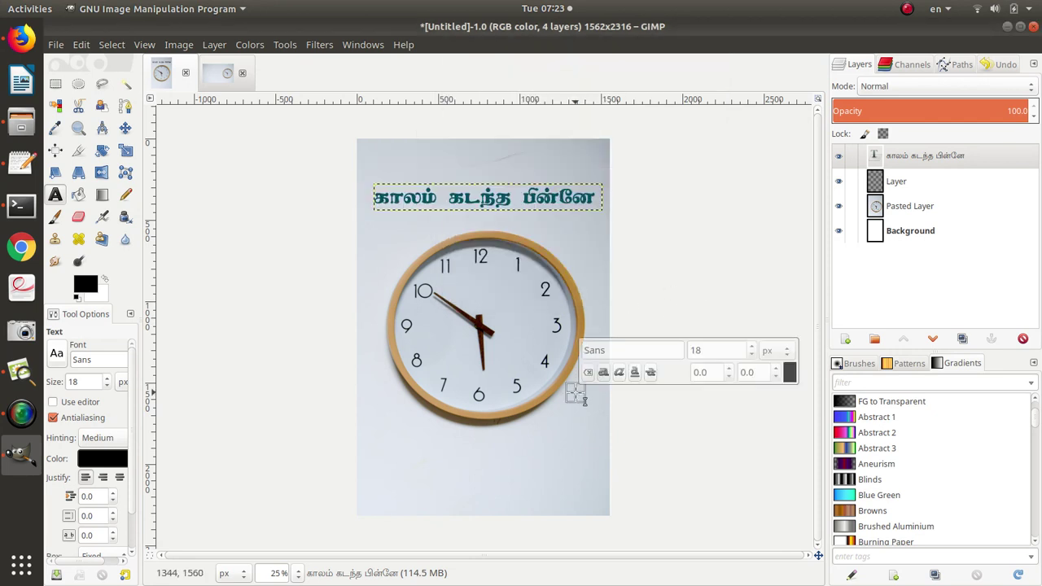
Shift the title layer about 24 px left and 92 px up toward the cover's top edge.
click(663, 242)
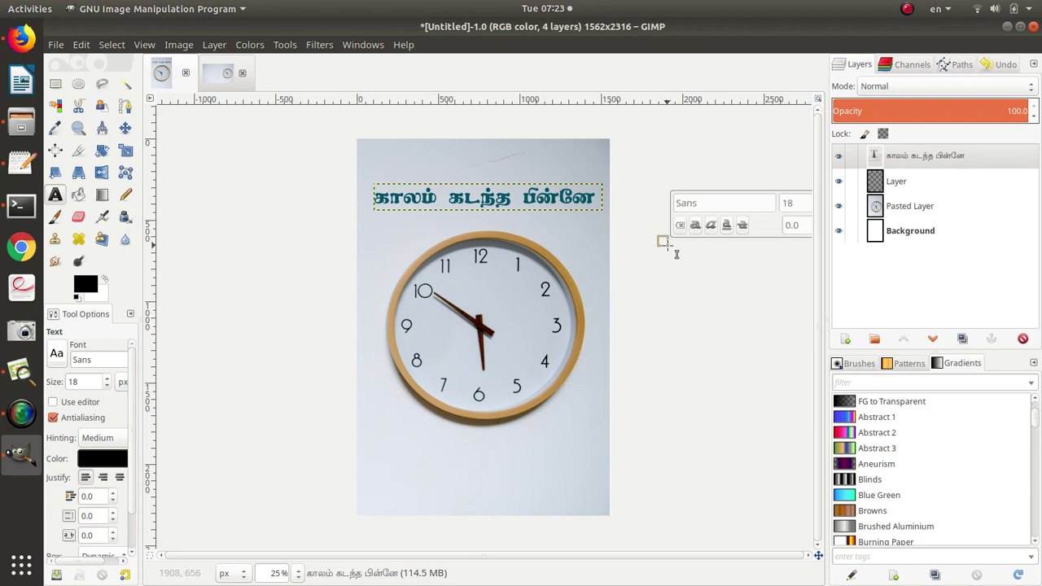
click(125, 129)
click(409, 206)
click(405, 204)
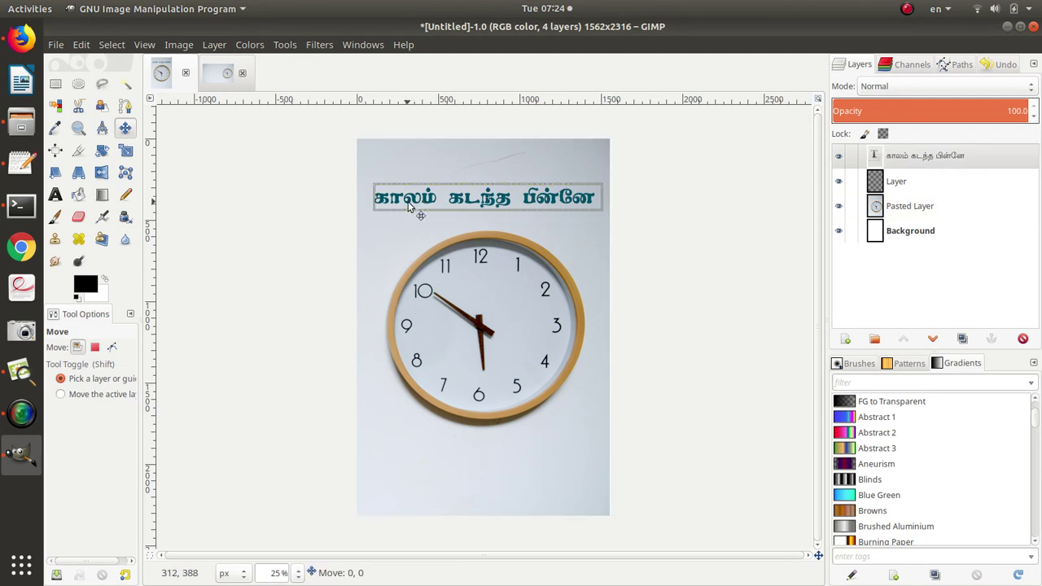
drag(408, 201, 402, 180)
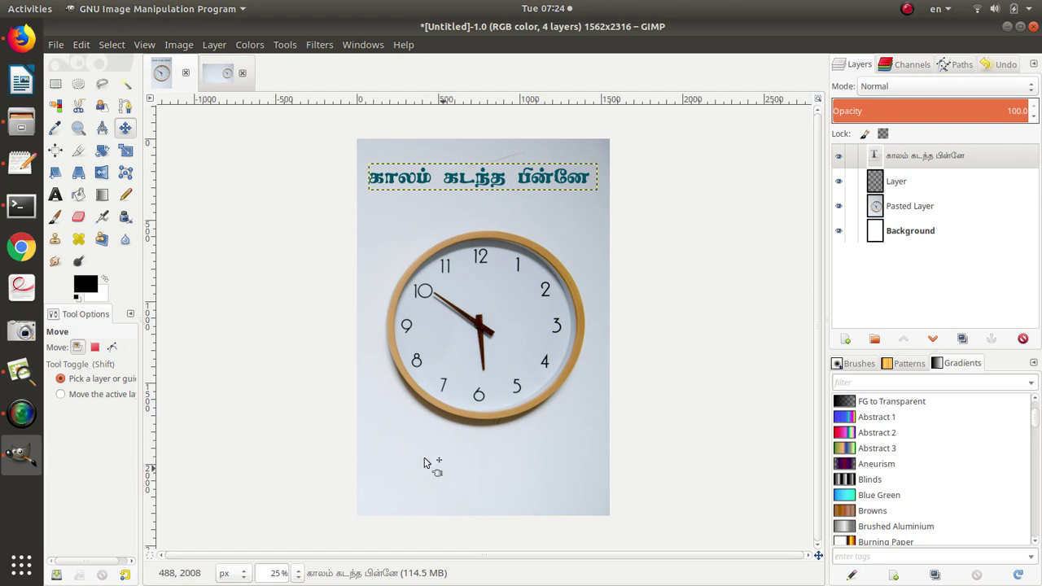
Add Layer #1 and select a 904×236 px rectangle near the cover's bottom-left.
click(213, 45)
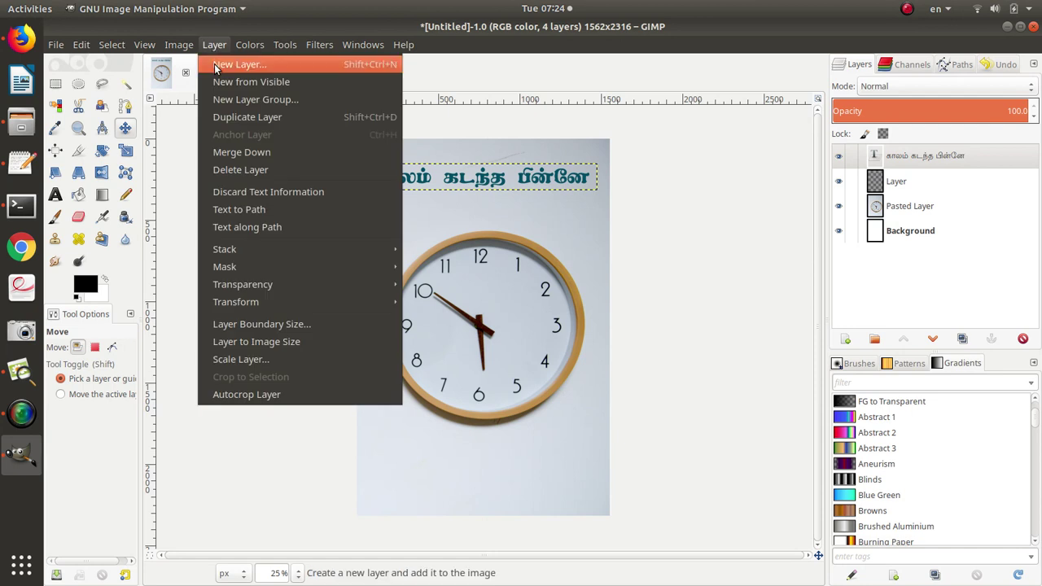
click(218, 67)
click(602, 435)
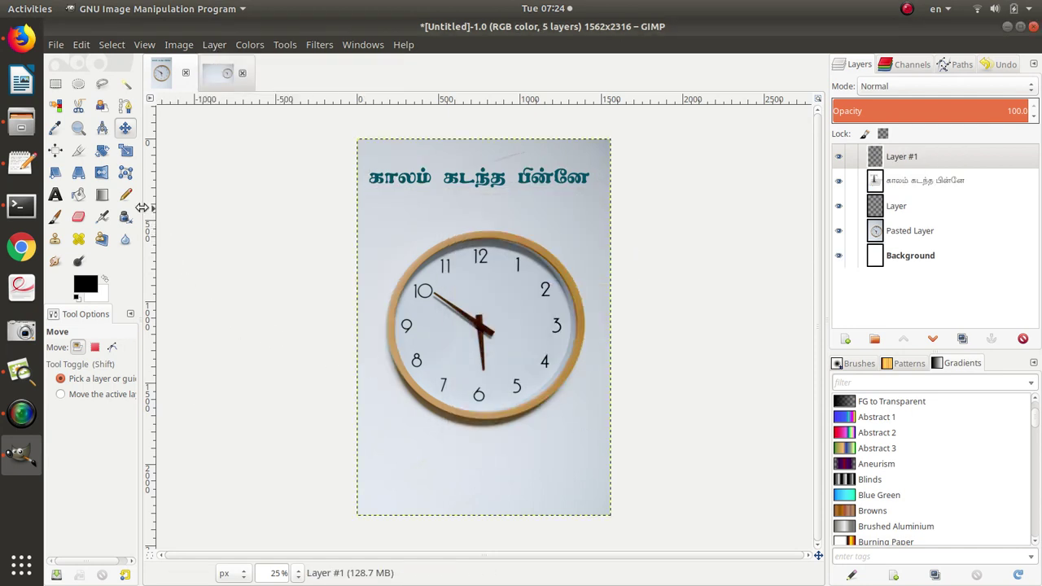
click(55, 83)
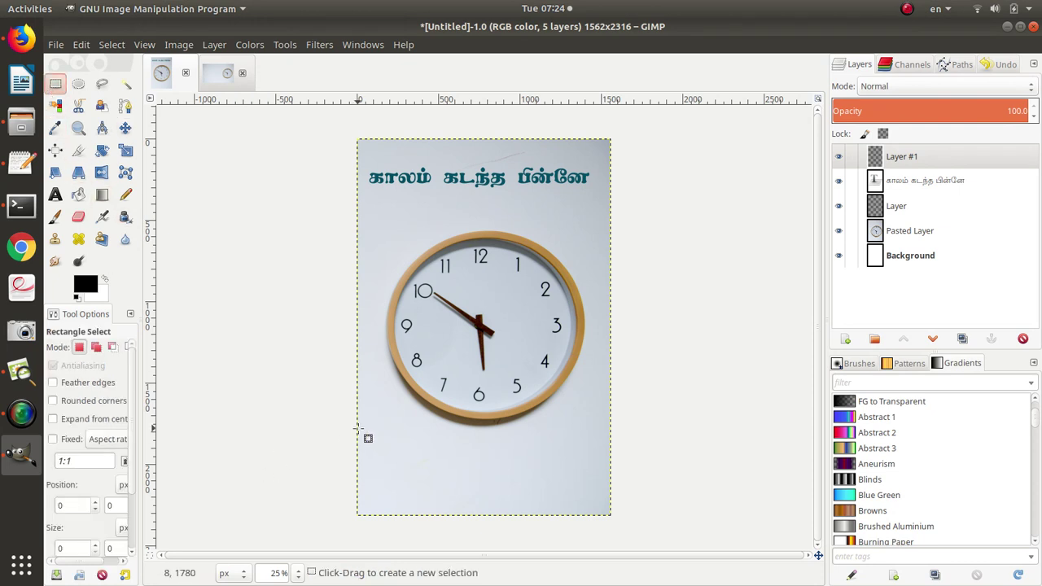
drag(359, 429, 505, 467)
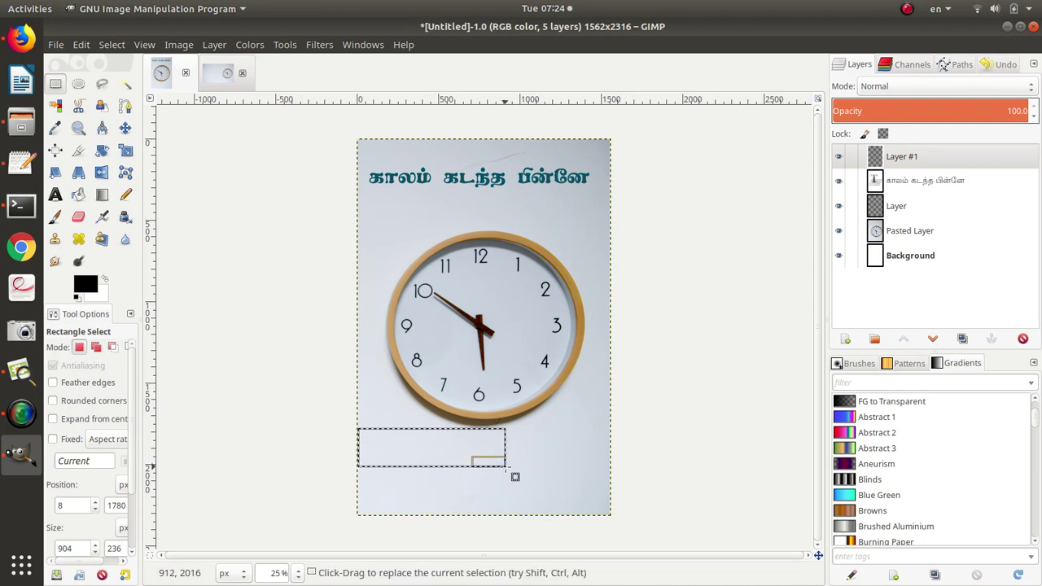
Set the foreground colour to grey 585858 and bucket-fill the selected rectangle.
click(91, 281)
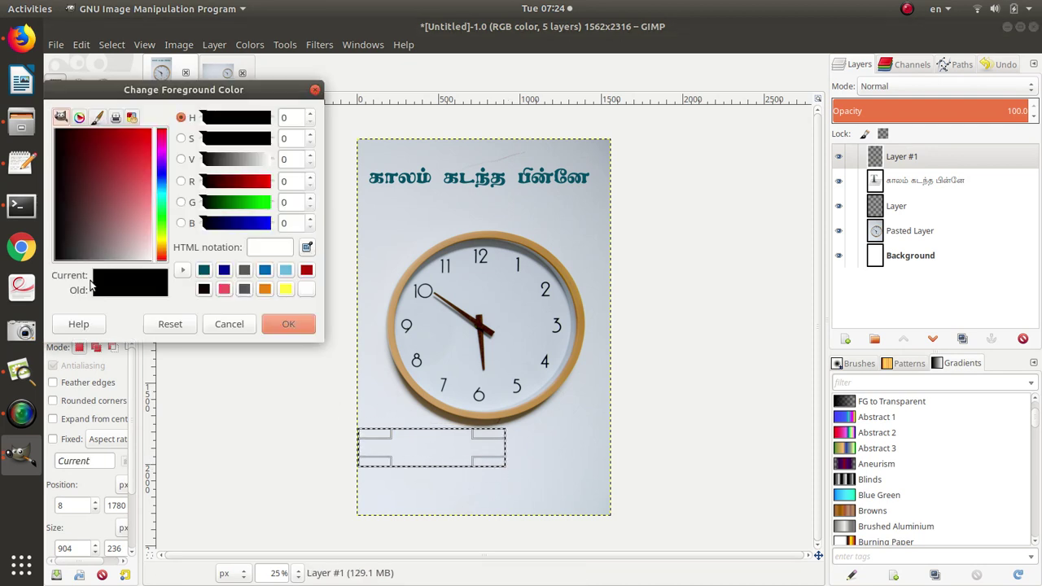
click(244, 269)
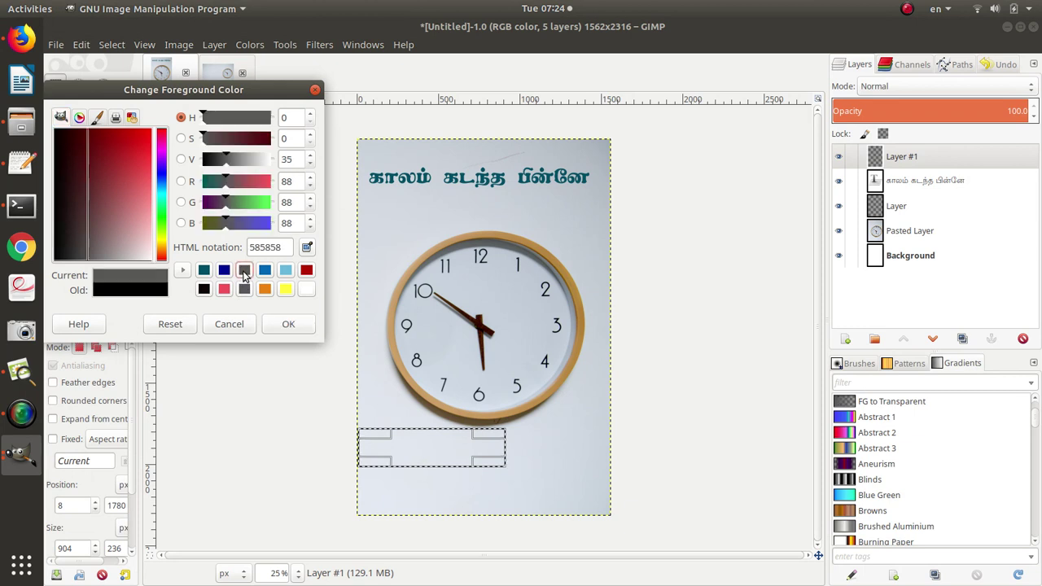
click(287, 324)
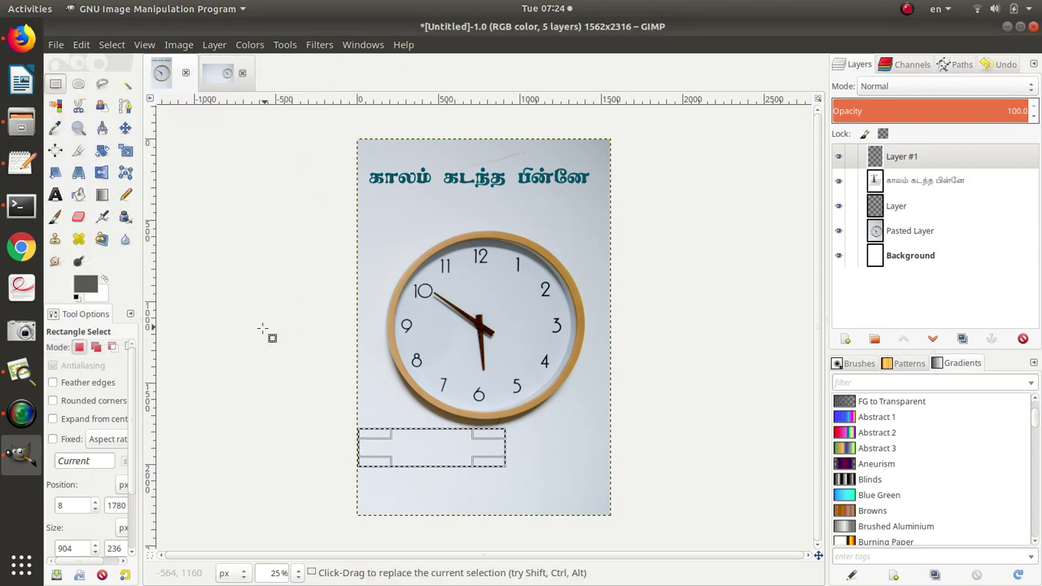
click(78, 194)
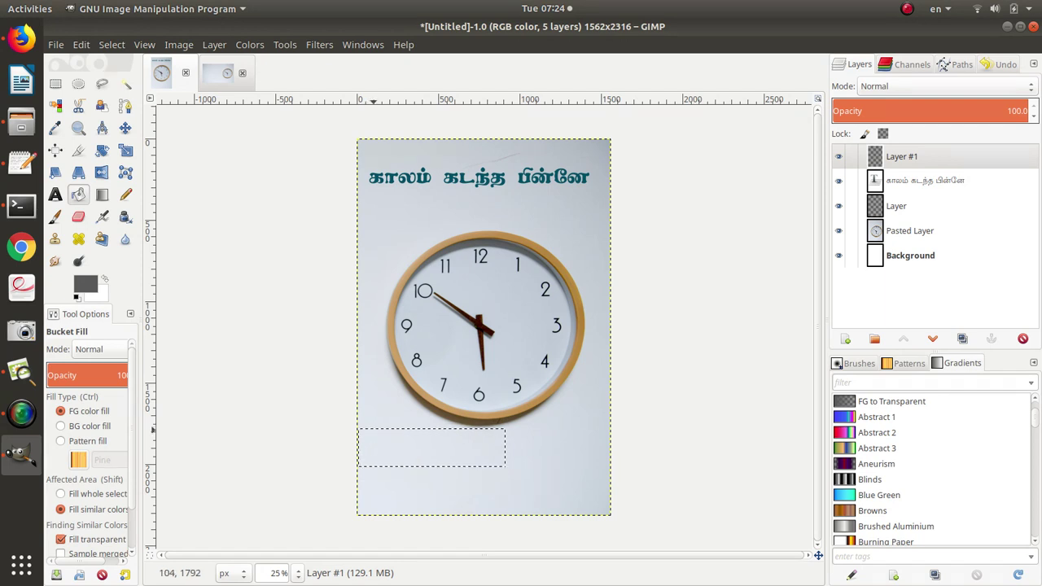
click(374, 430)
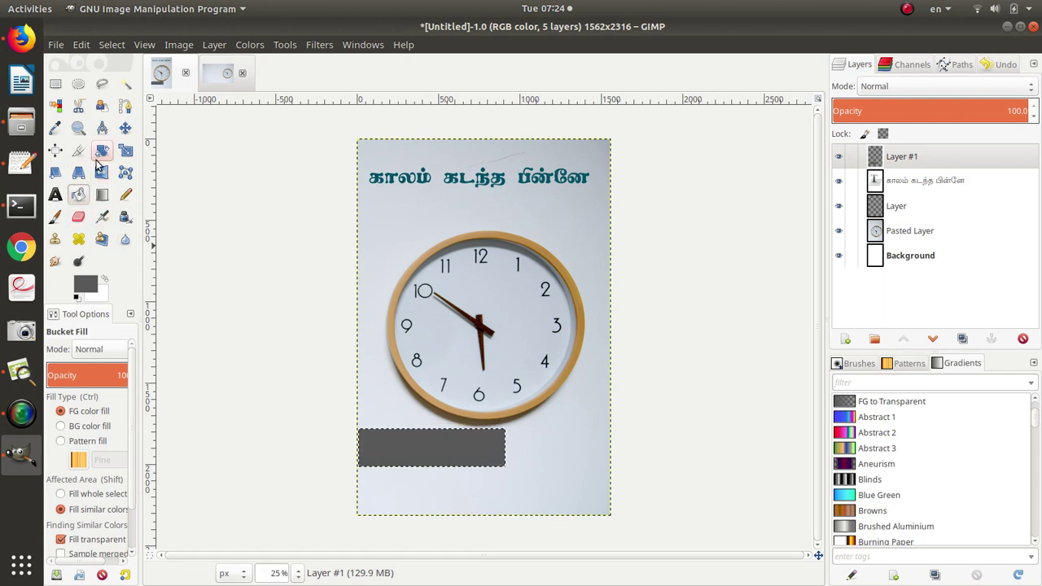
click(215, 44)
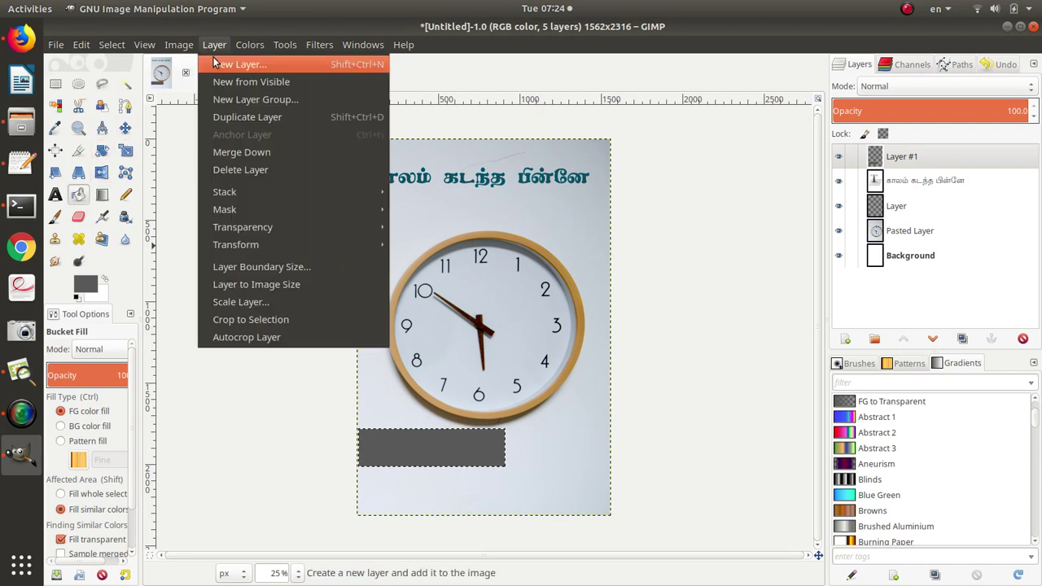
Add transparent Layer #2 and start a text box on the grey band.
click(217, 64)
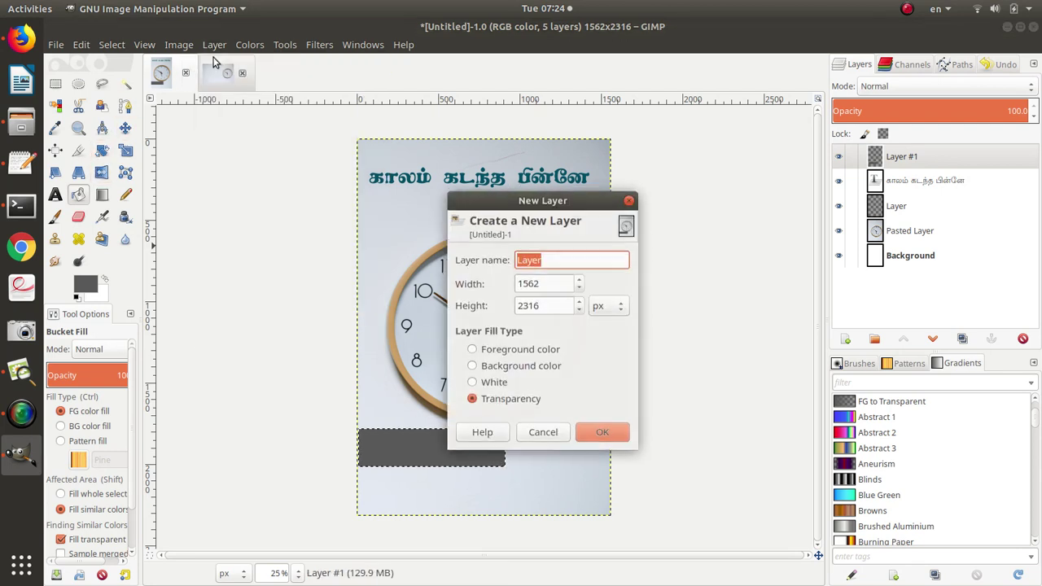
click(604, 440)
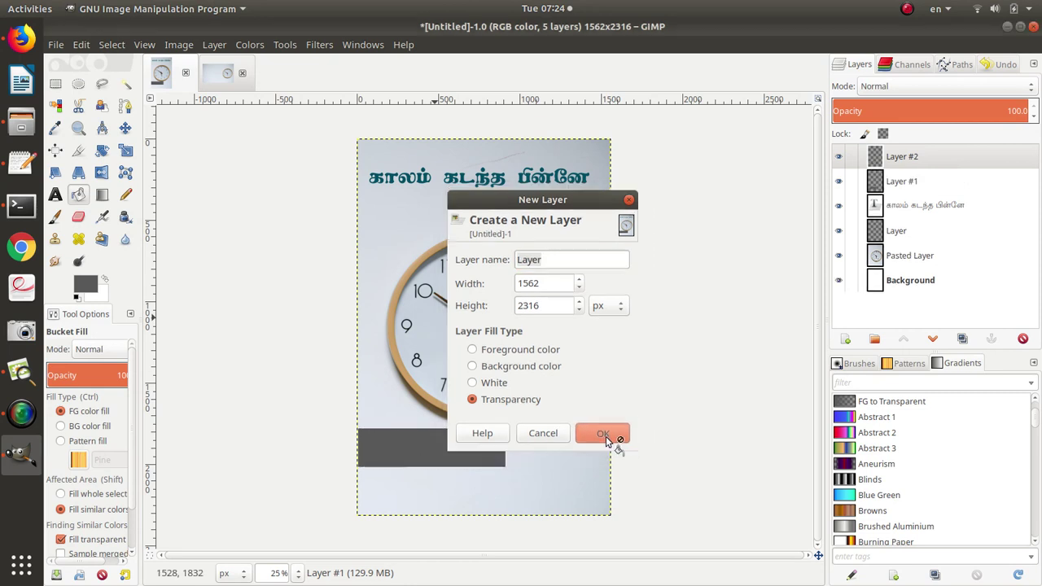
click(55, 195)
click(366, 443)
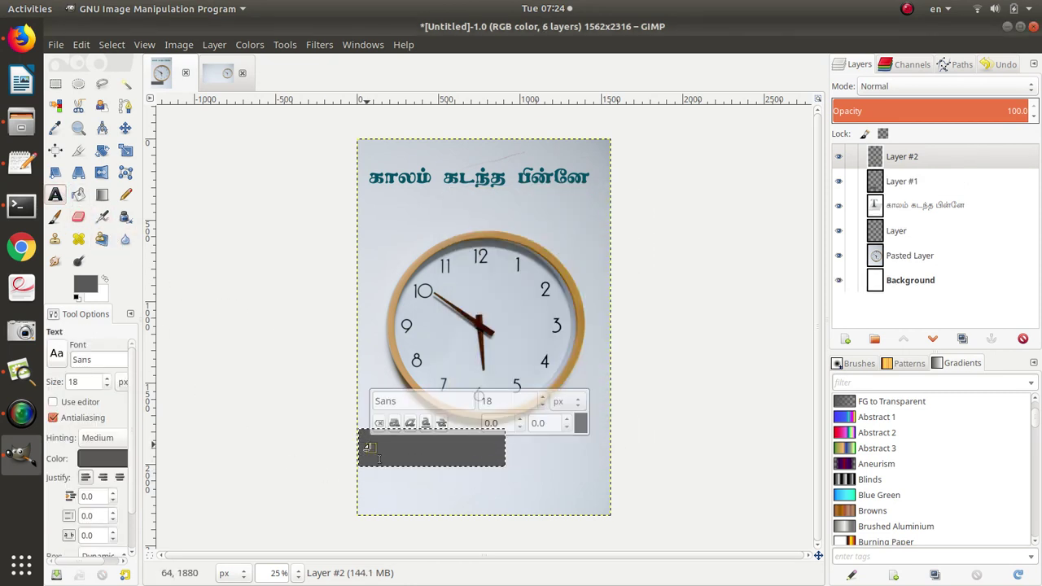
Copy the word சிறுகதைகள் from the GitHub issue title in Firefox.
key(alt+Tab)
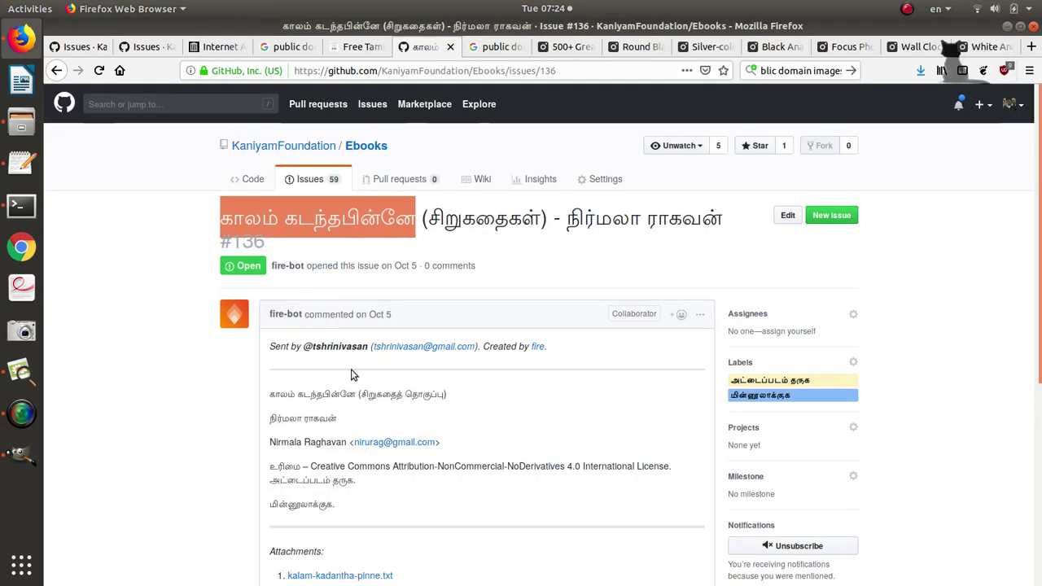
click(432, 219)
drag(433, 218, 543, 218)
key(ctrl+c)
key(alt+Tab)
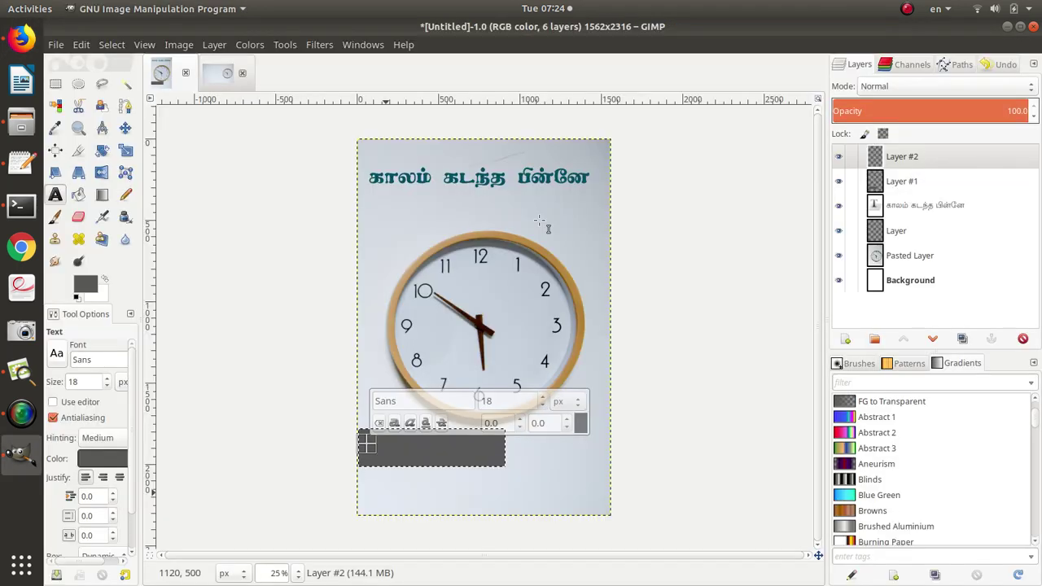
Paste சிறுகதைகள் into the text box and colour it white (ffffff).
key(ctrl+v)
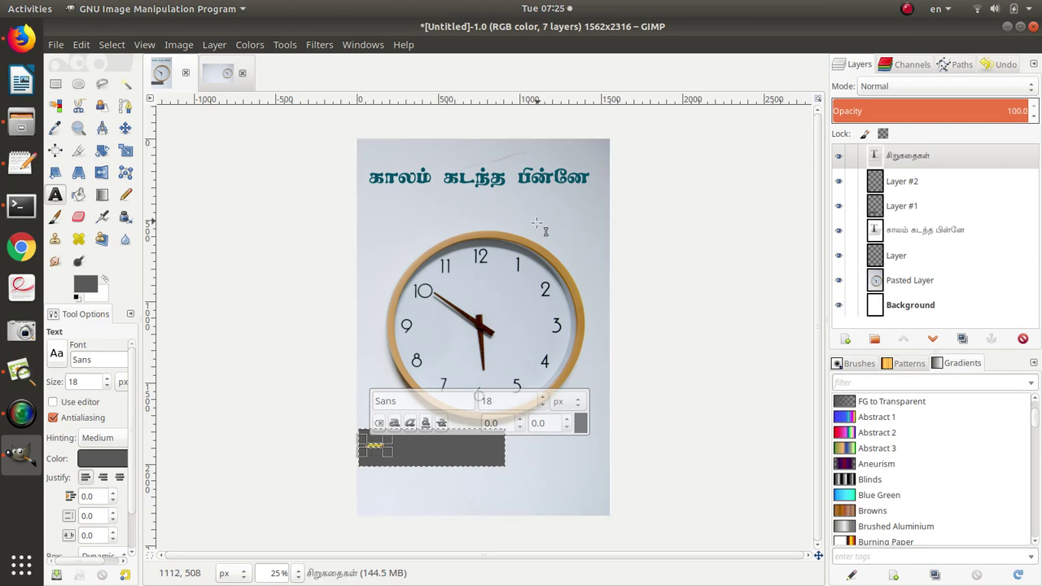
click(580, 422)
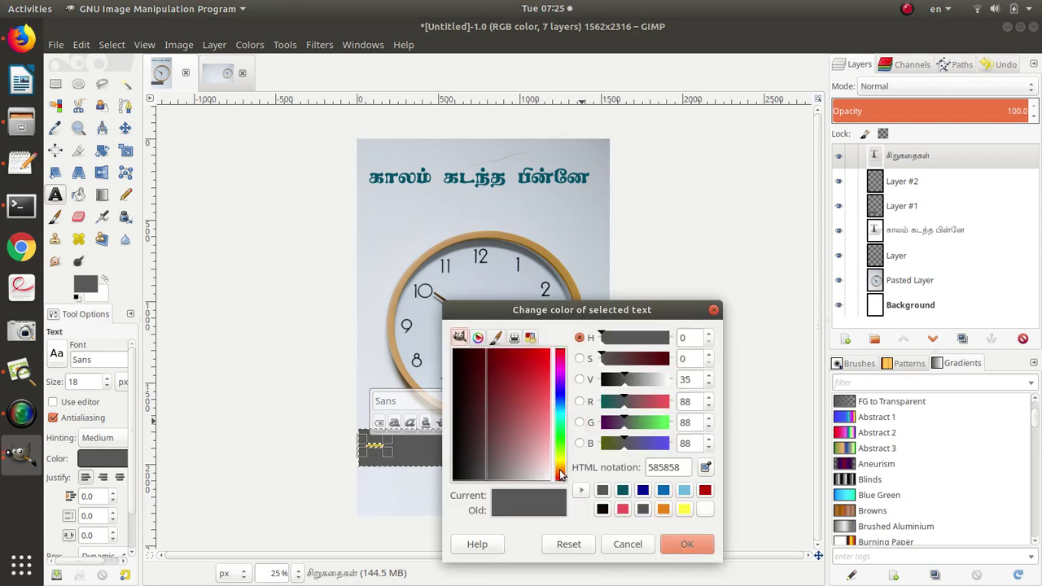
click(704, 510)
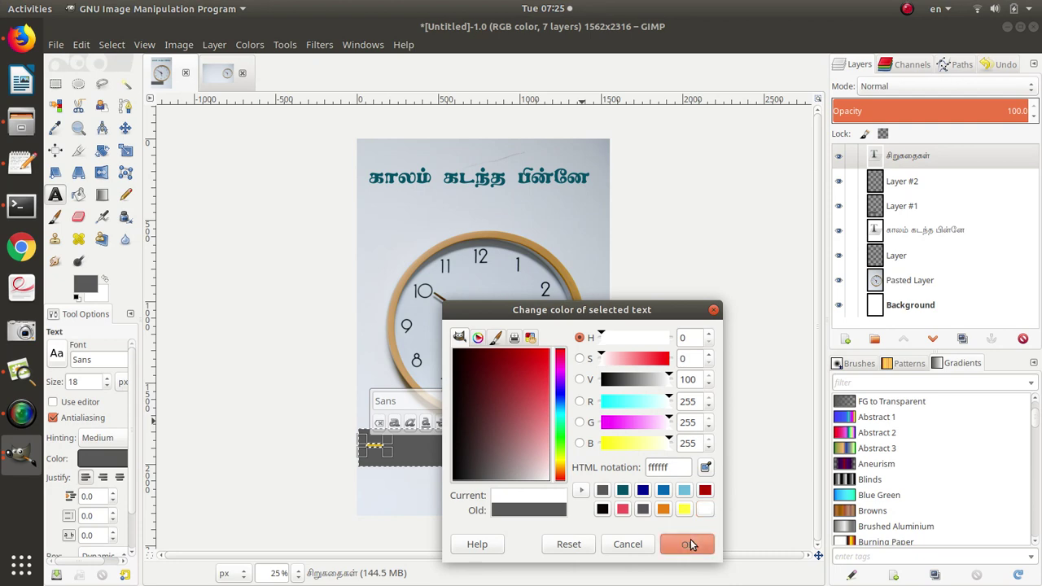
click(687, 544)
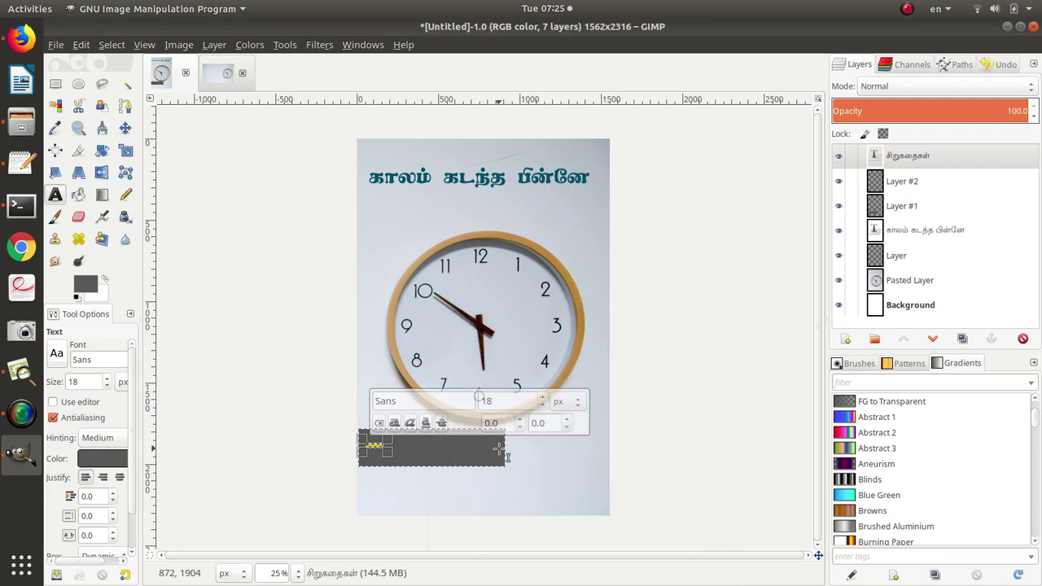
Copy the TAU_Elango_Muthu font name from the Text Editor notes.
key(alt+Tab)
key(alt+Tab)
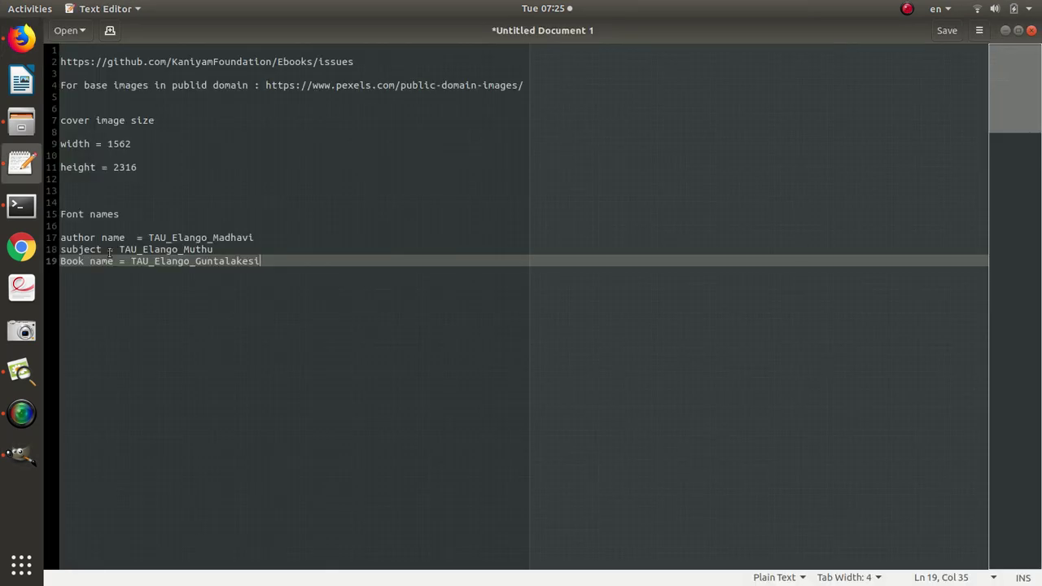
drag(117, 249, 228, 253)
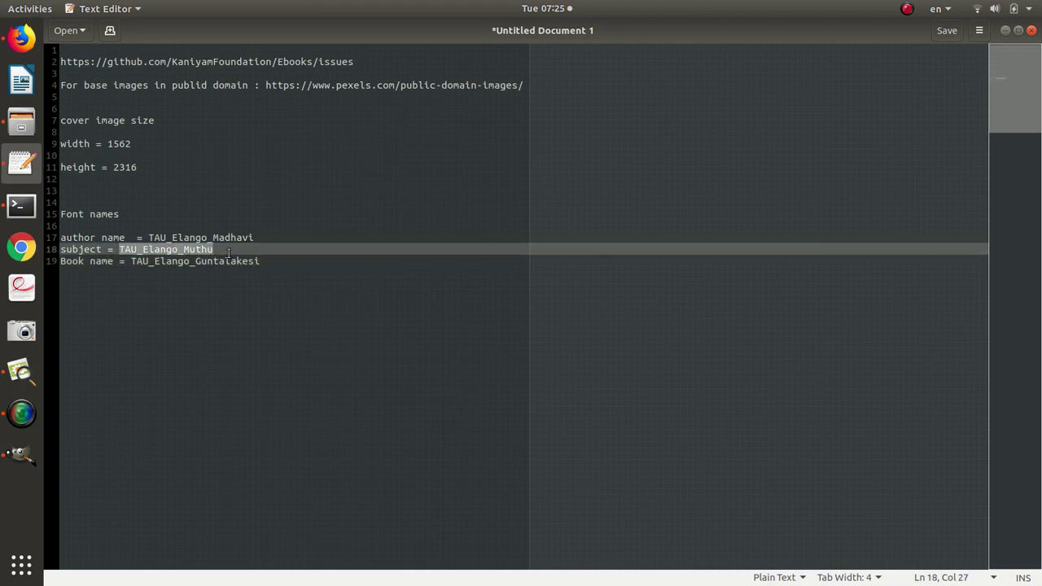
key(alt+Tab)
key(alt+Tab)
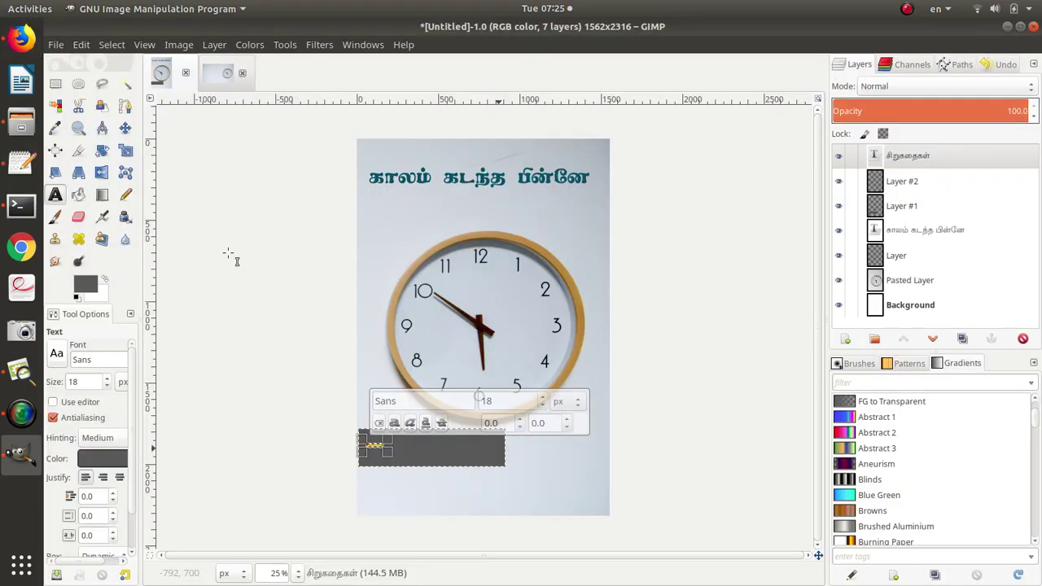
Set the சிறுகதைகள் subtitle to the TAU_Elango_Muthu font at about 110–116 px.
click(403, 400)
key(ctrl+v)
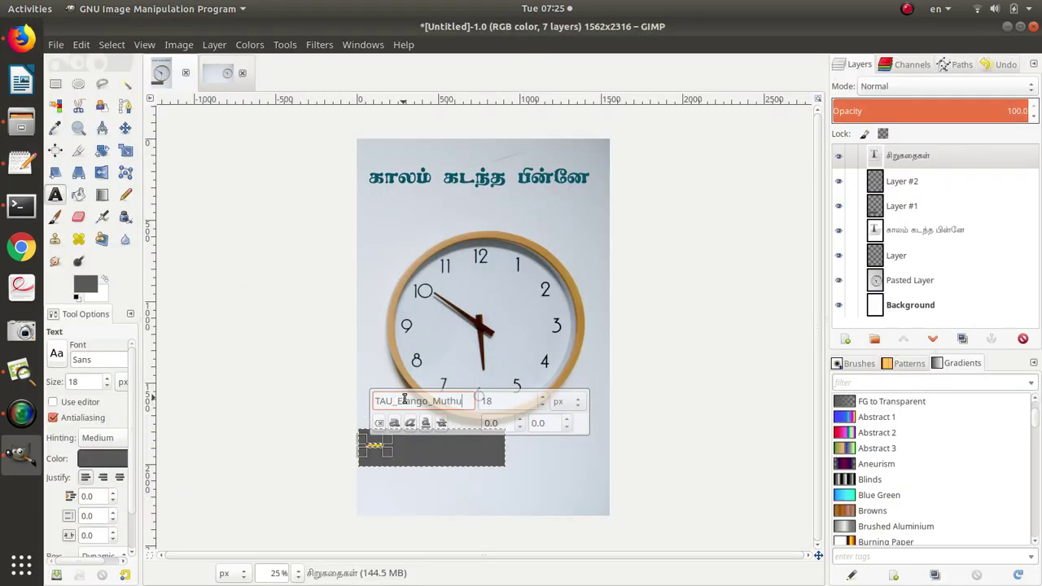
key(Tab)
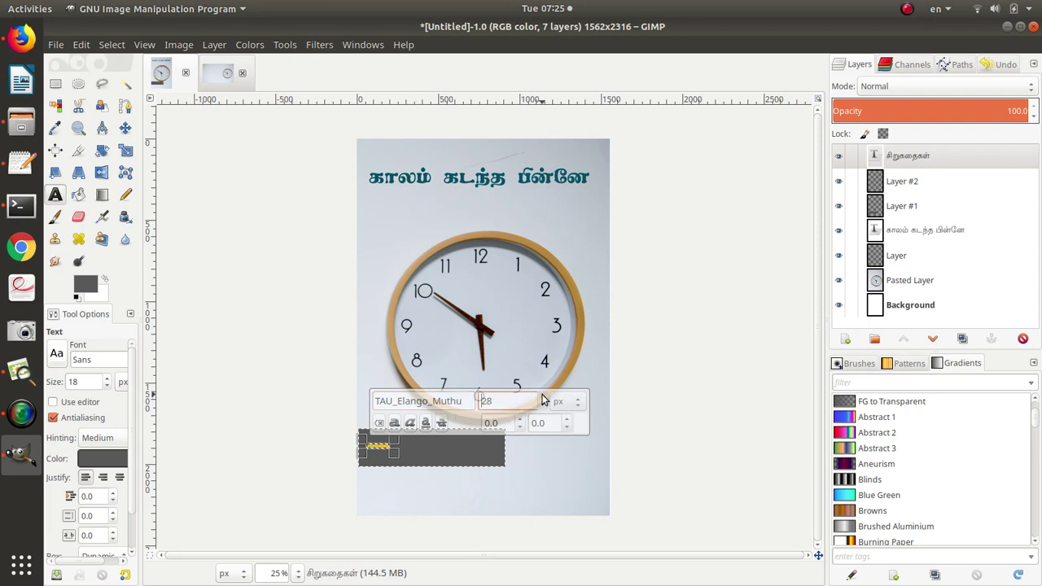
text(110)
scroll(541, 397, up, 15)
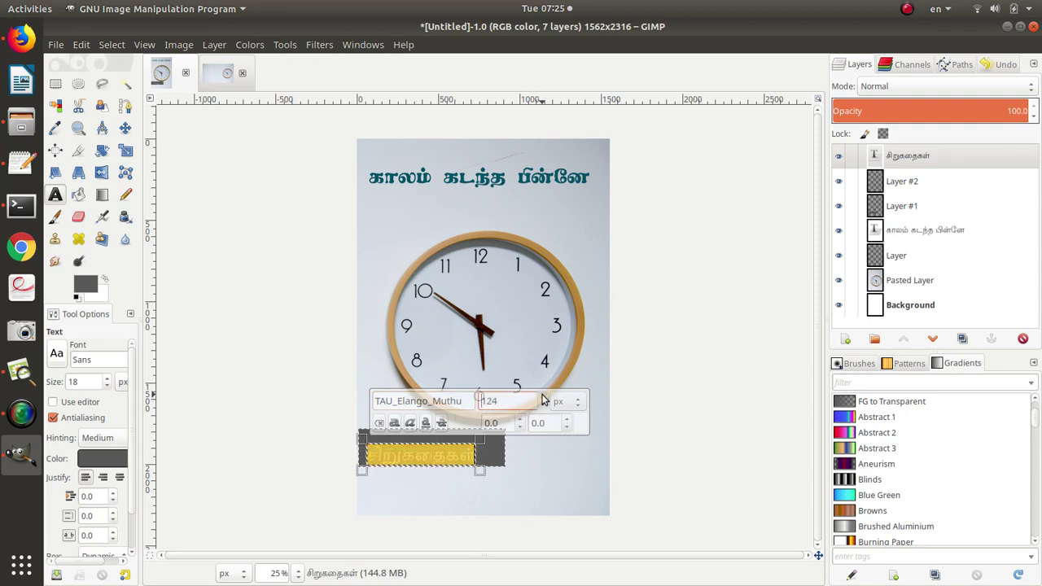
scroll(543, 411, down, 5)
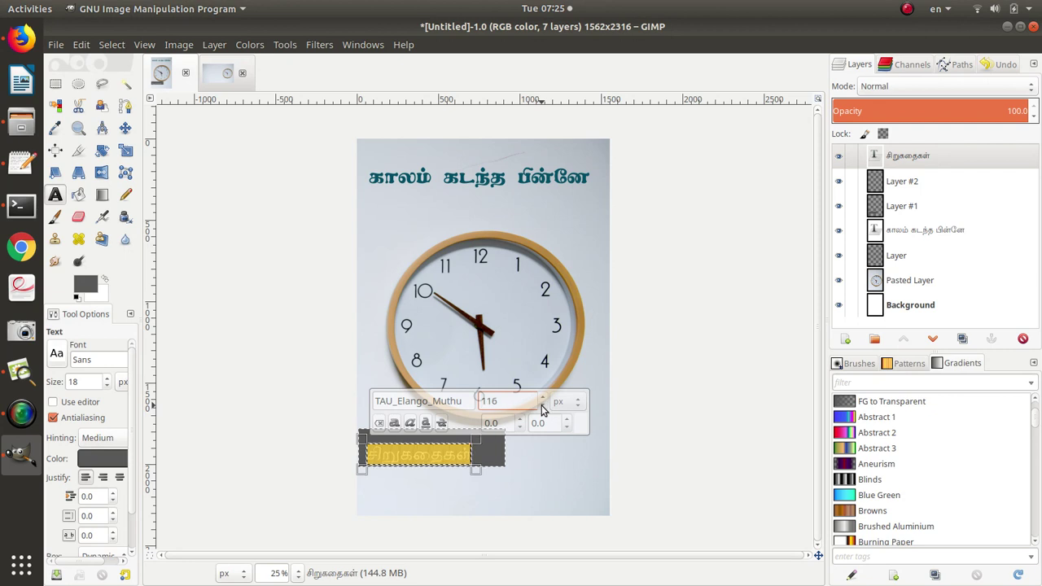
click(626, 401)
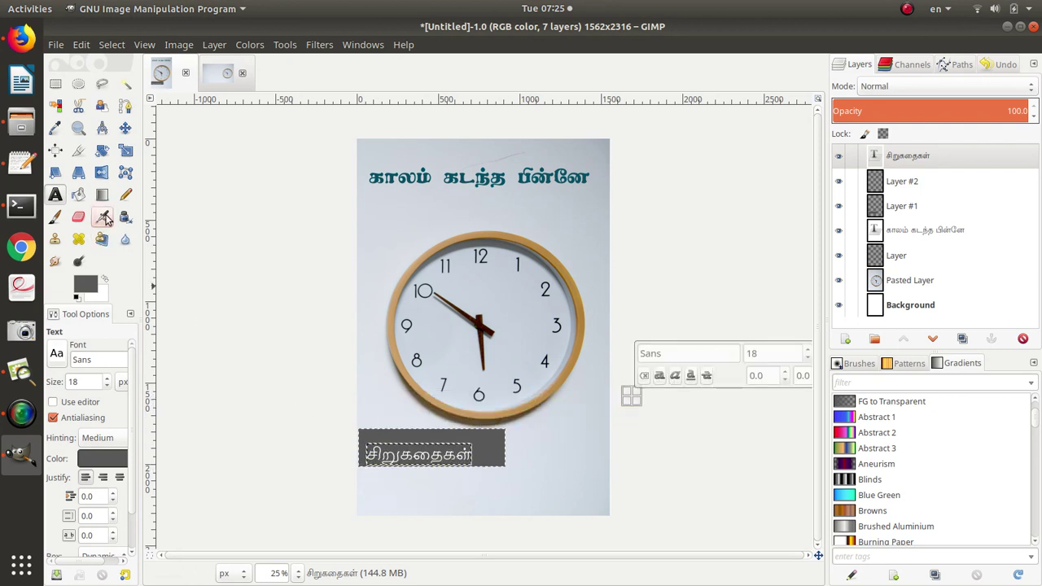
Move the subtitle into place inside the grey box.
click(125, 129)
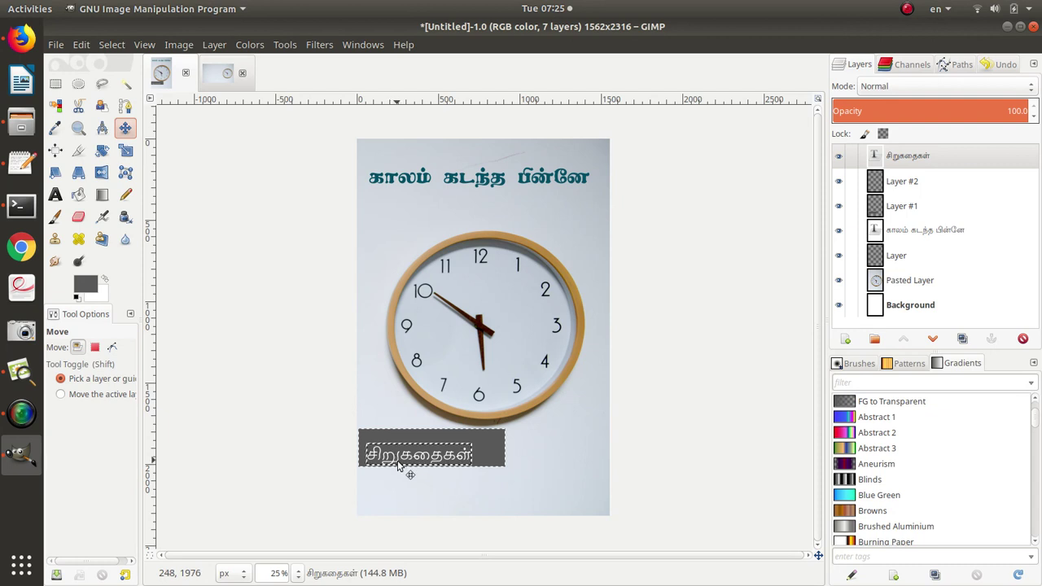
drag(398, 465, 404, 453)
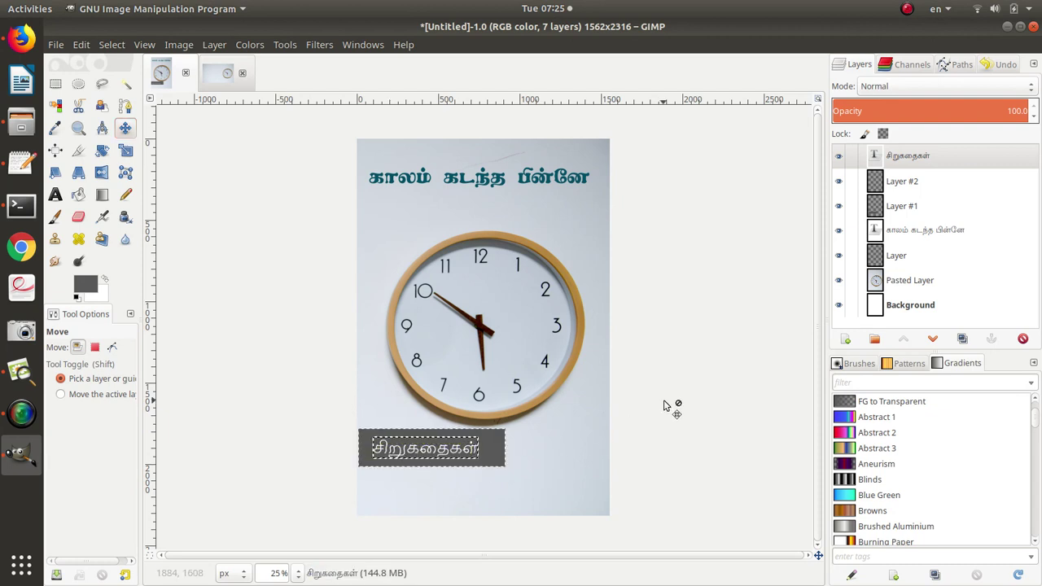
click(215, 45)
Add a new transparent layer and select a box near the cover's bottom right.
click(218, 64)
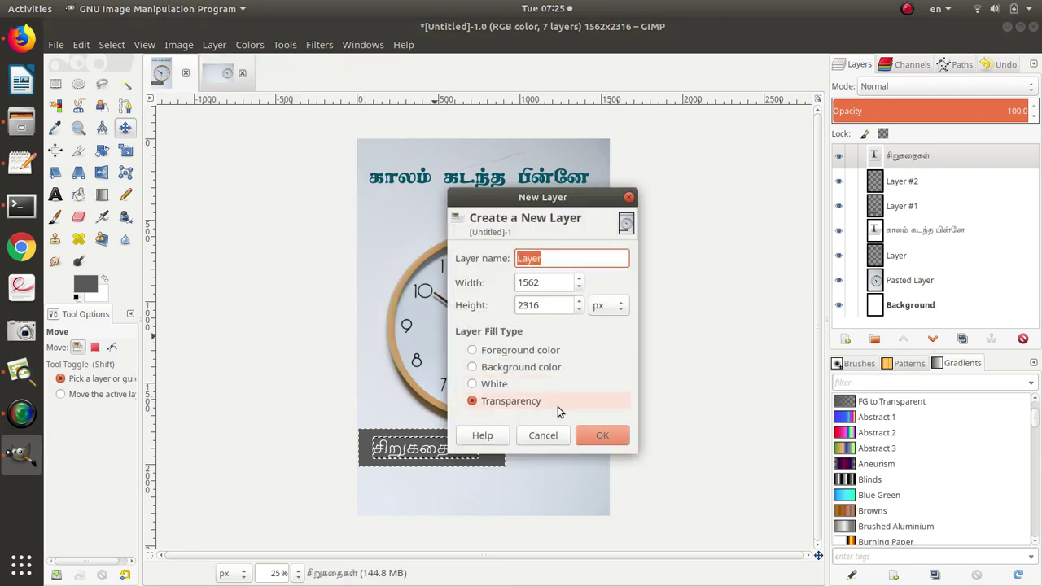
click(599, 433)
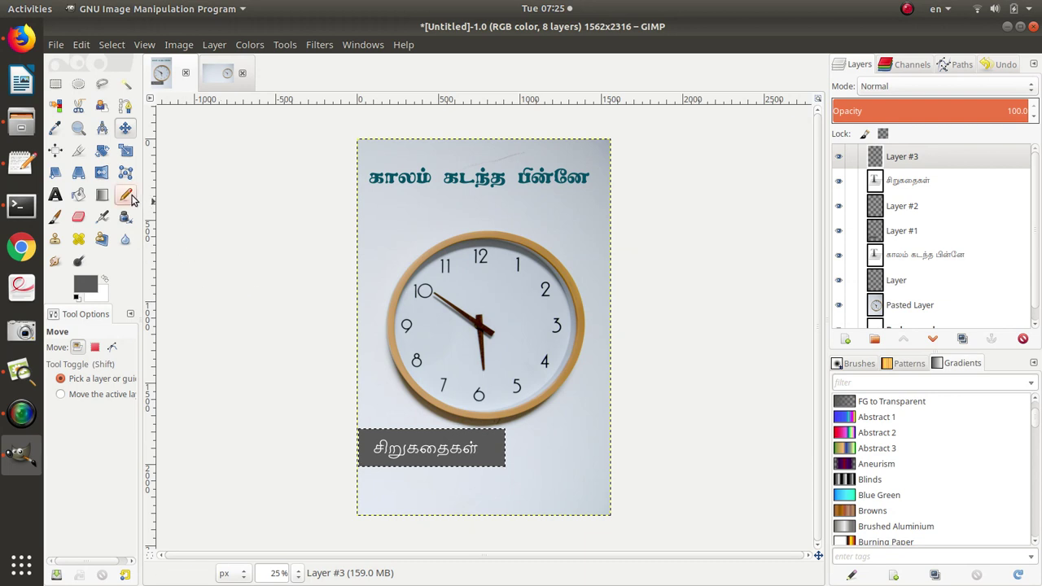
click(55, 84)
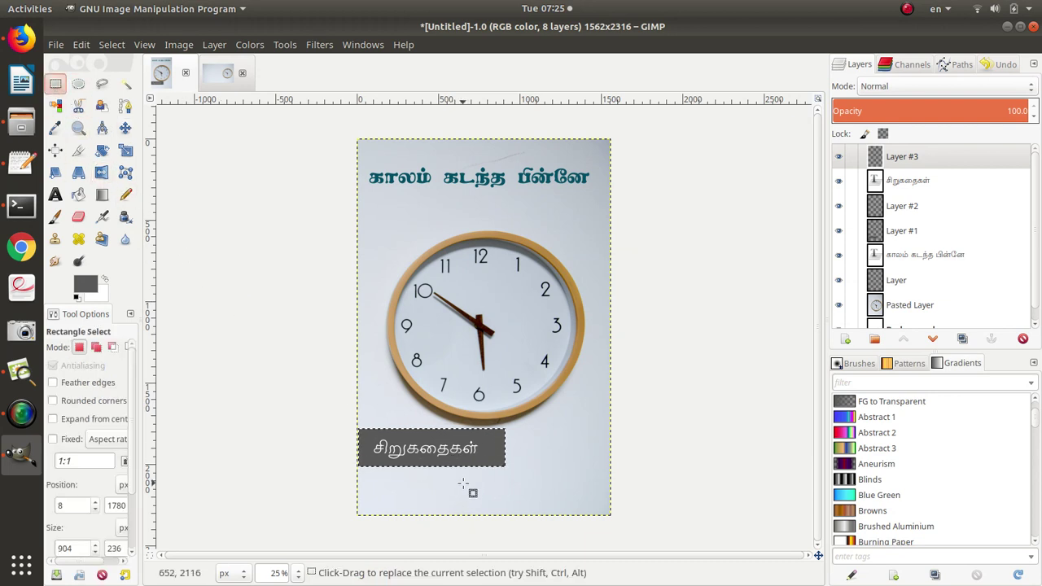
drag(465, 481, 610, 511)
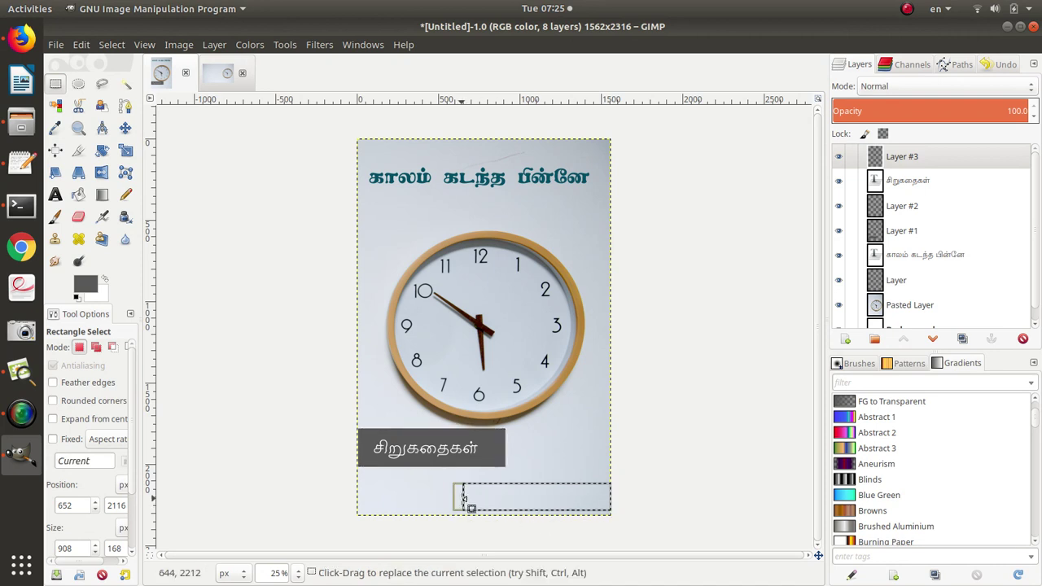
drag(462, 498, 437, 496)
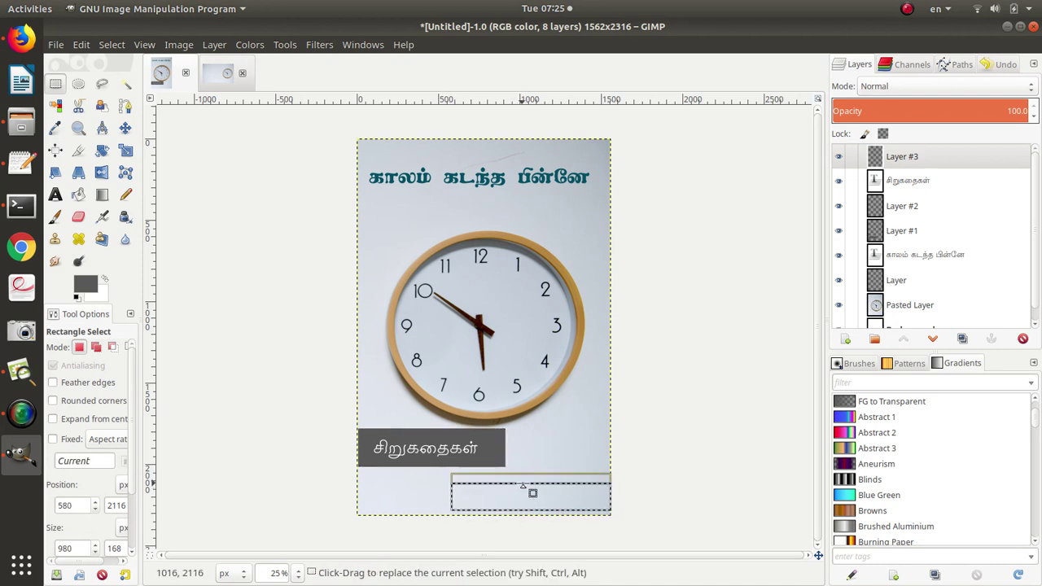
drag(523, 486, 525, 484)
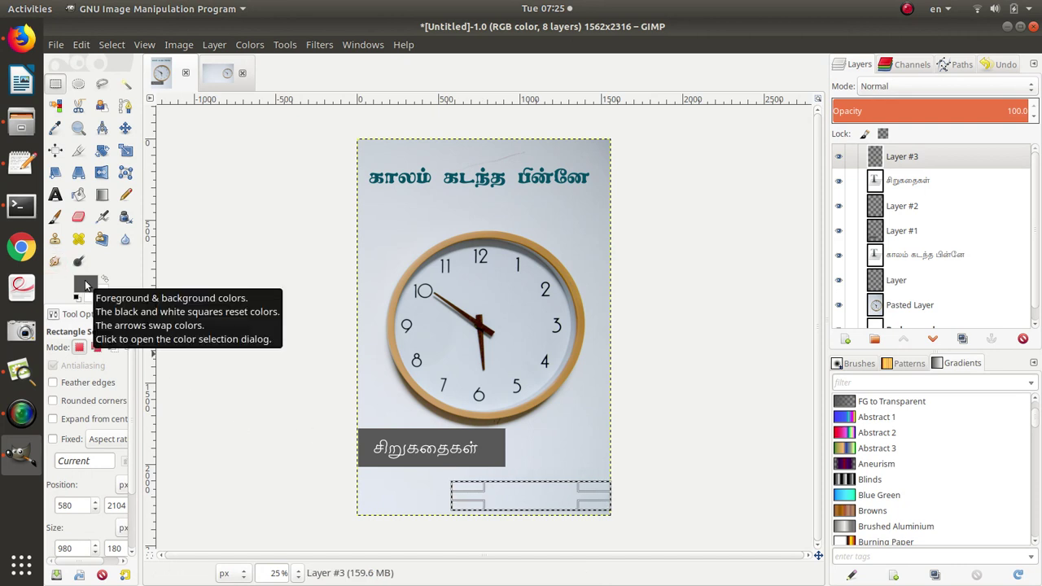
Fill the selected box with dark blue 000092 and clear the selection.
click(85, 285)
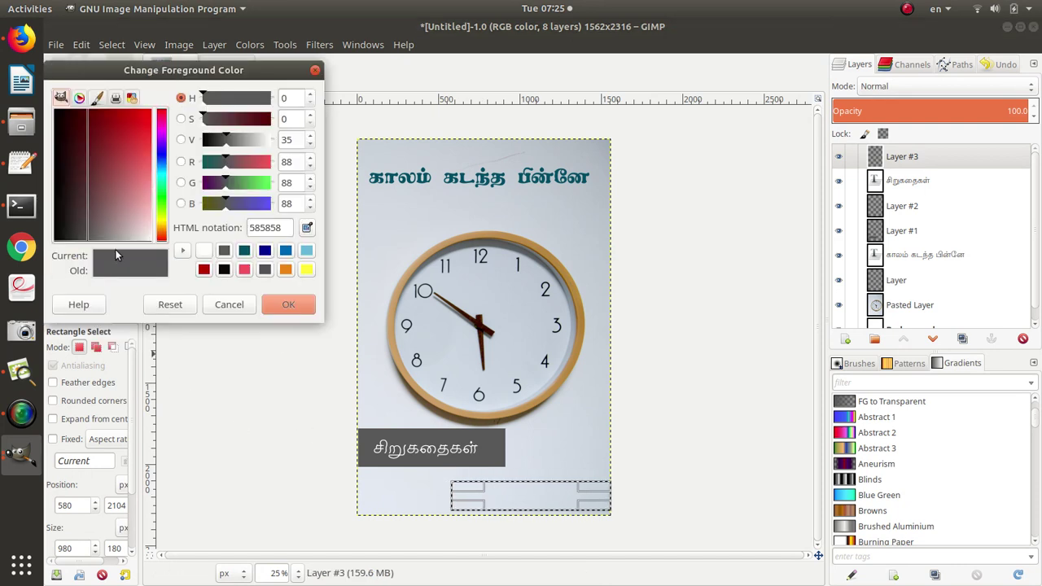
click(265, 252)
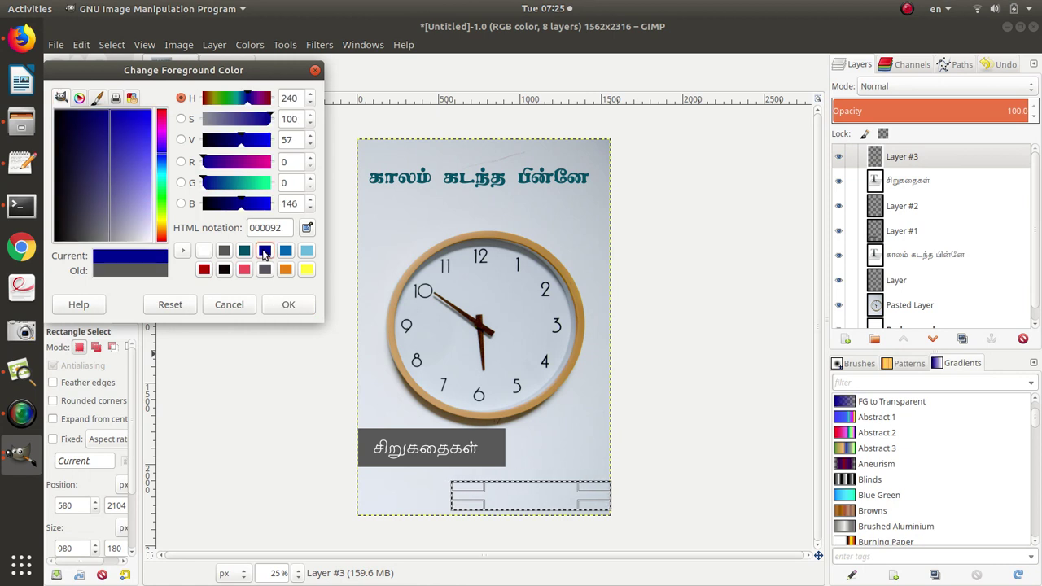
click(289, 304)
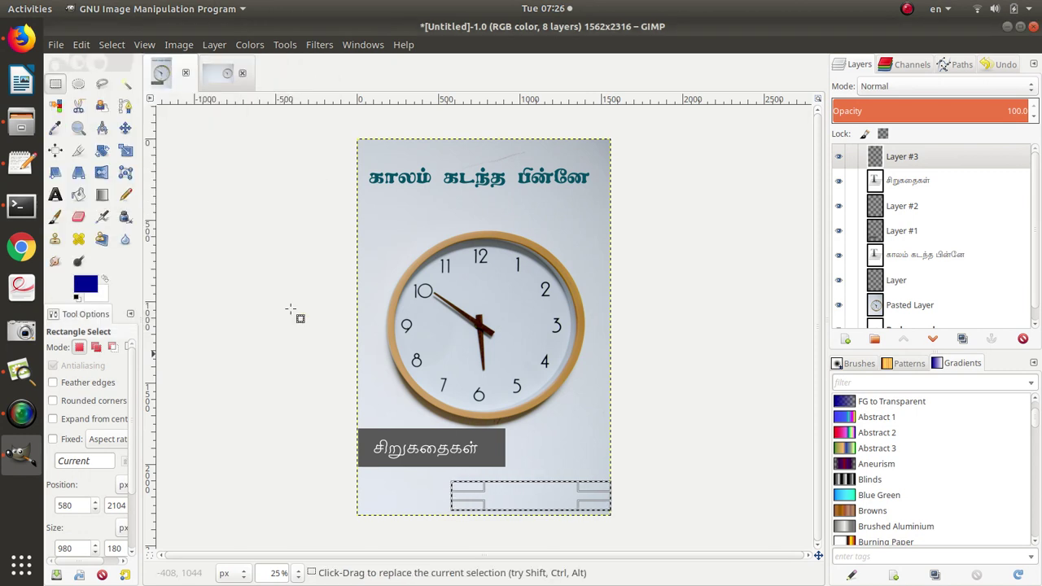
click(82, 200)
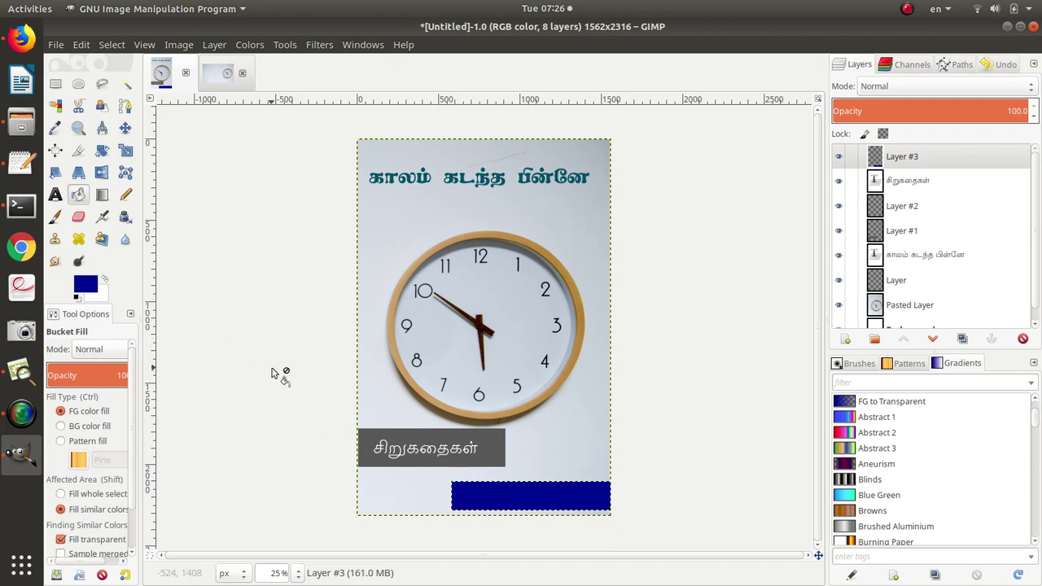
click(54, 86)
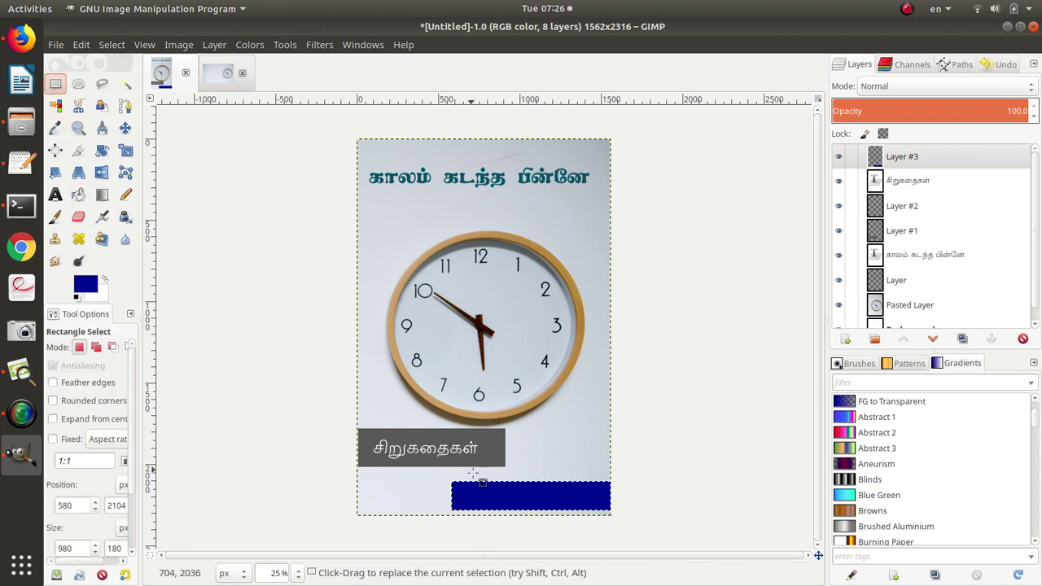
click(454, 501)
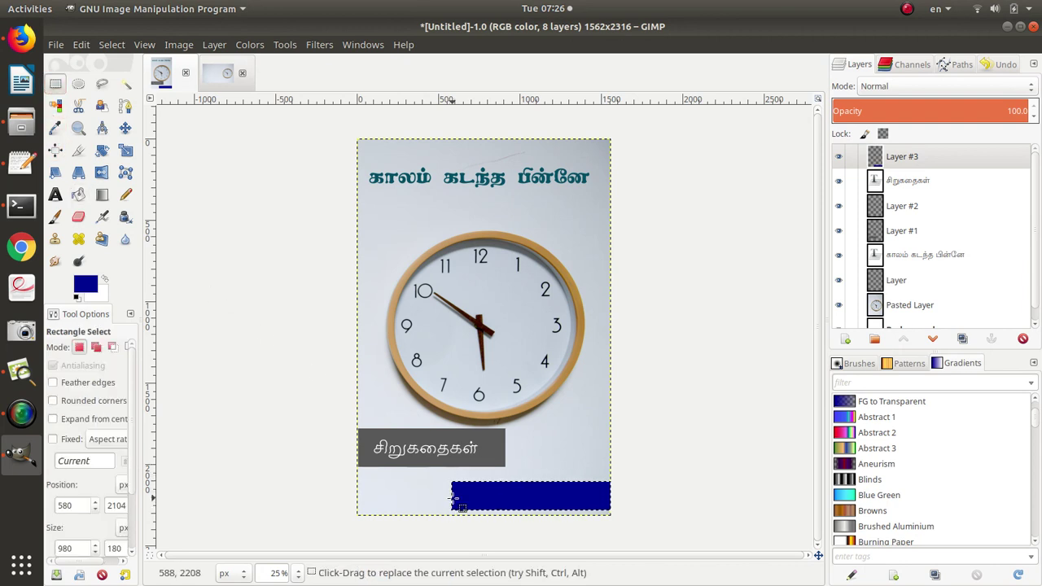
click(446, 498)
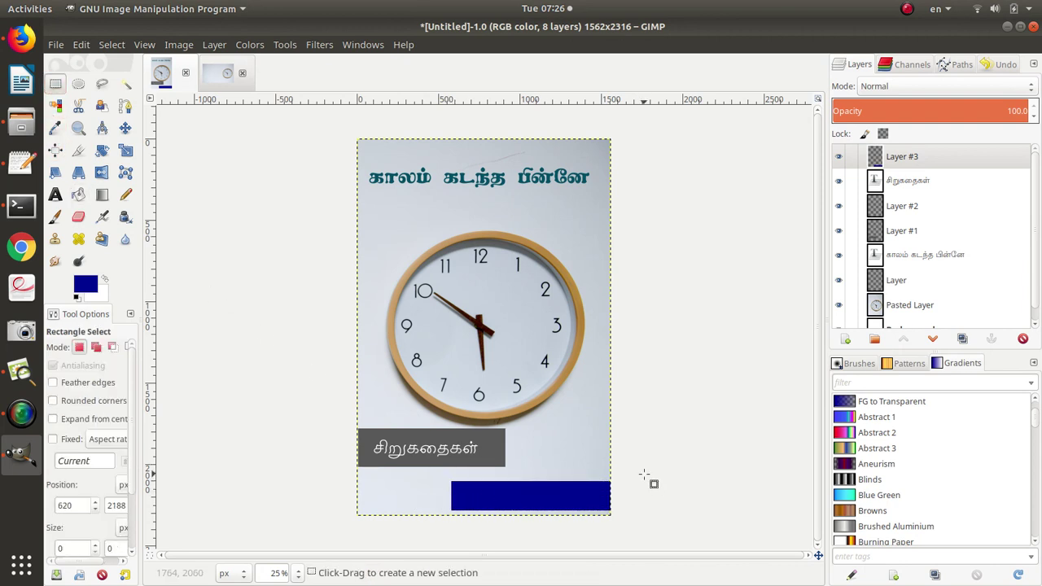
Start a text box on the blue bar with white as the text colour.
click(55, 194)
click(458, 489)
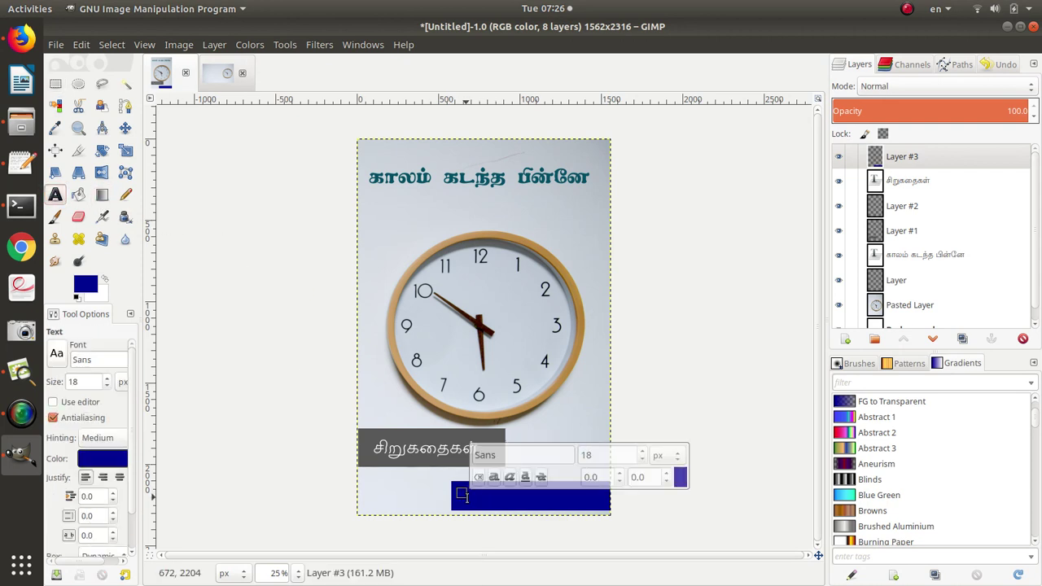
click(680, 480)
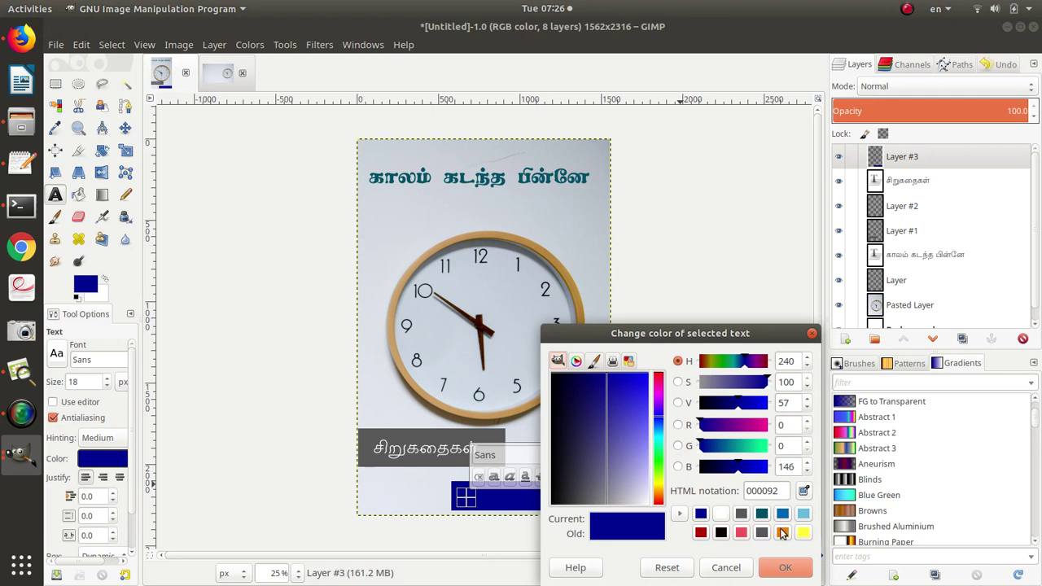
click(721, 514)
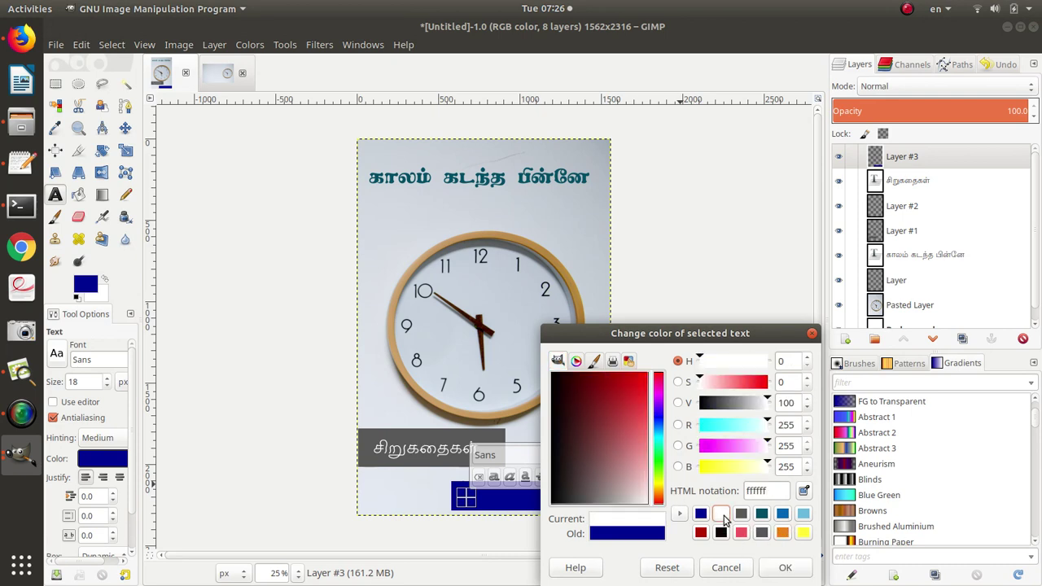
click(790, 567)
Copy the author's name from the GitHub issue, paste it, and discard the mistaken pasted layer.
key(alt+Tab)
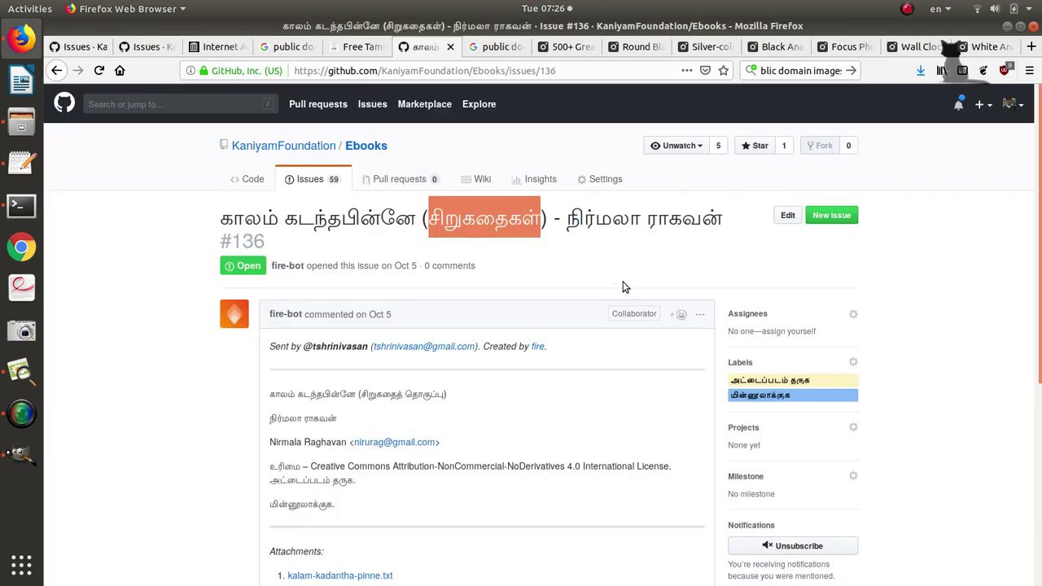
drag(568, 218, 721, 211)
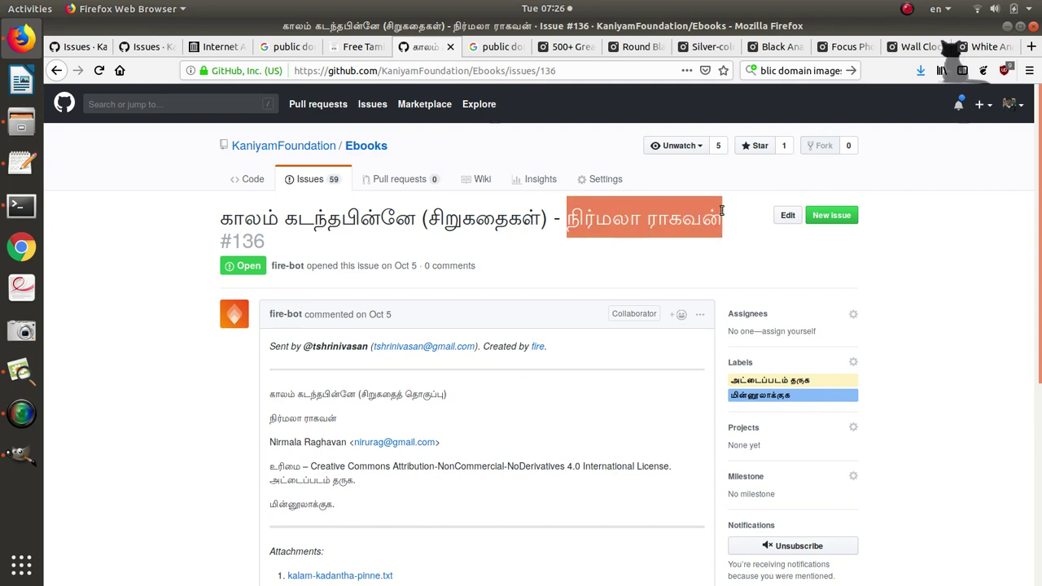
key(ctrl+c)
key(alt+Tab)
key(ctrl+v)
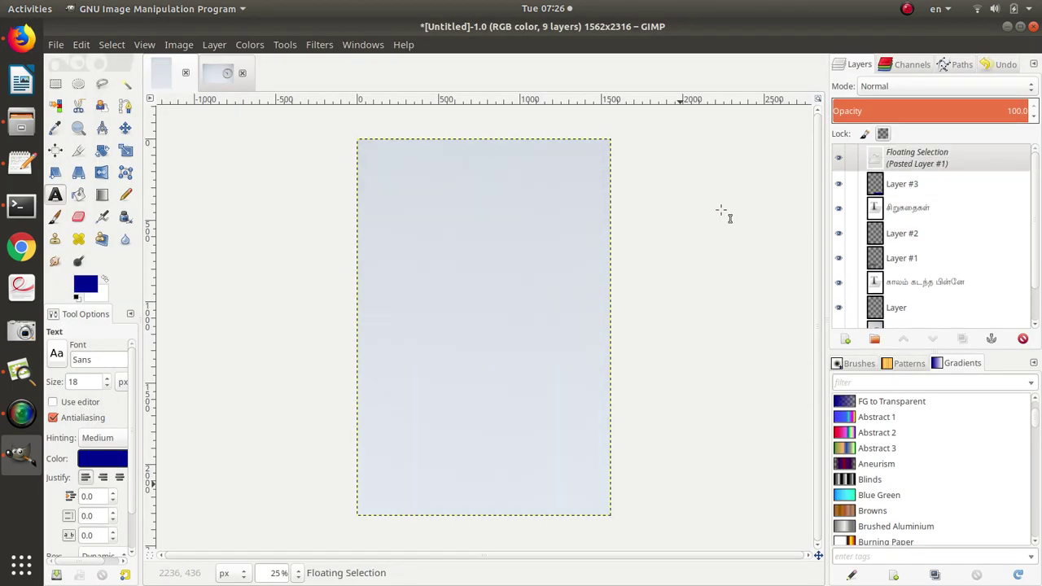
key(ctrl+h)
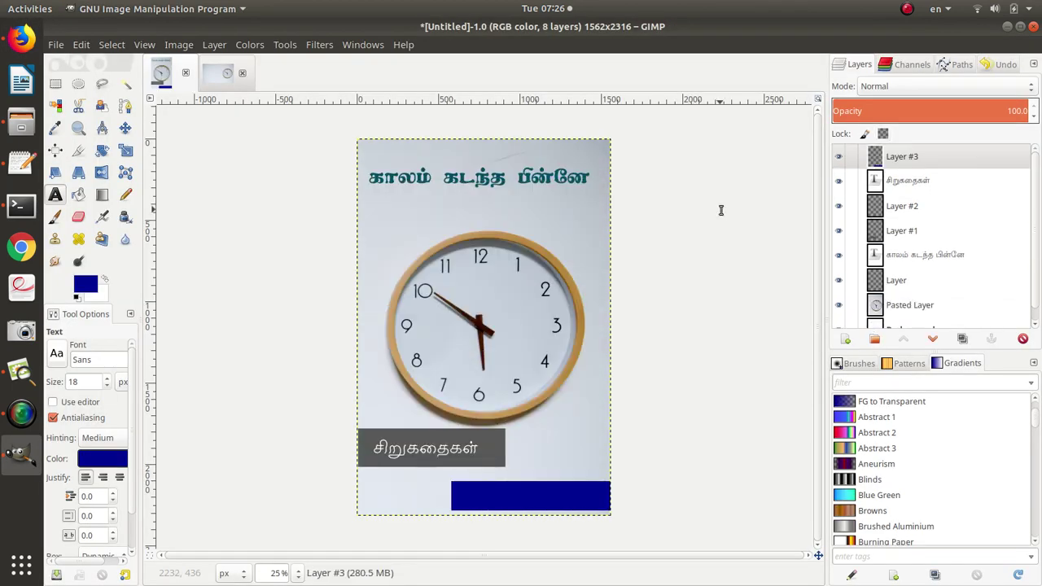
Add a new layer and paste the author's name into a white text box over the blue band.
click(211, 45)
click(222, 65)
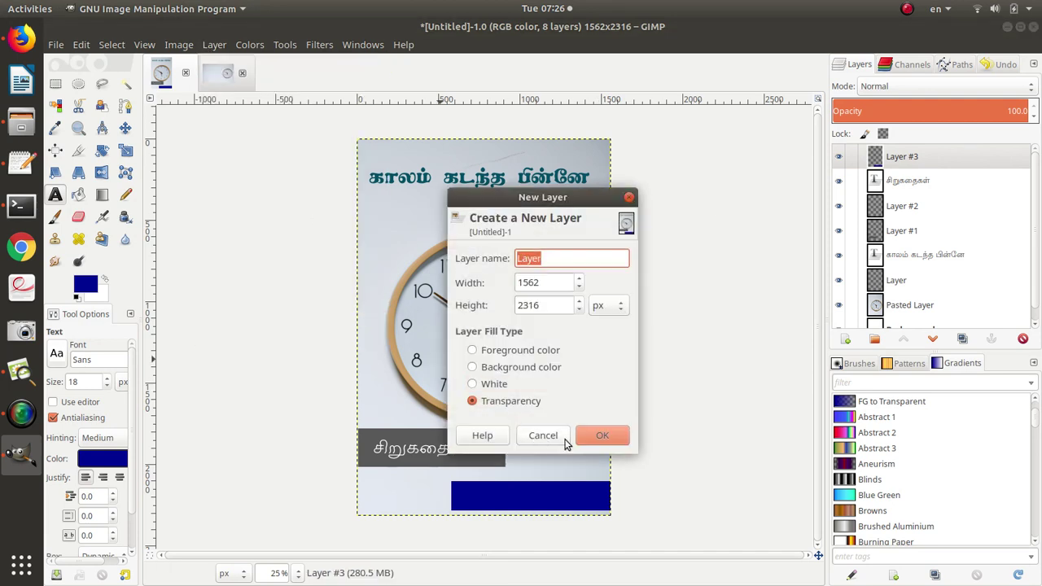
click(602, 438)
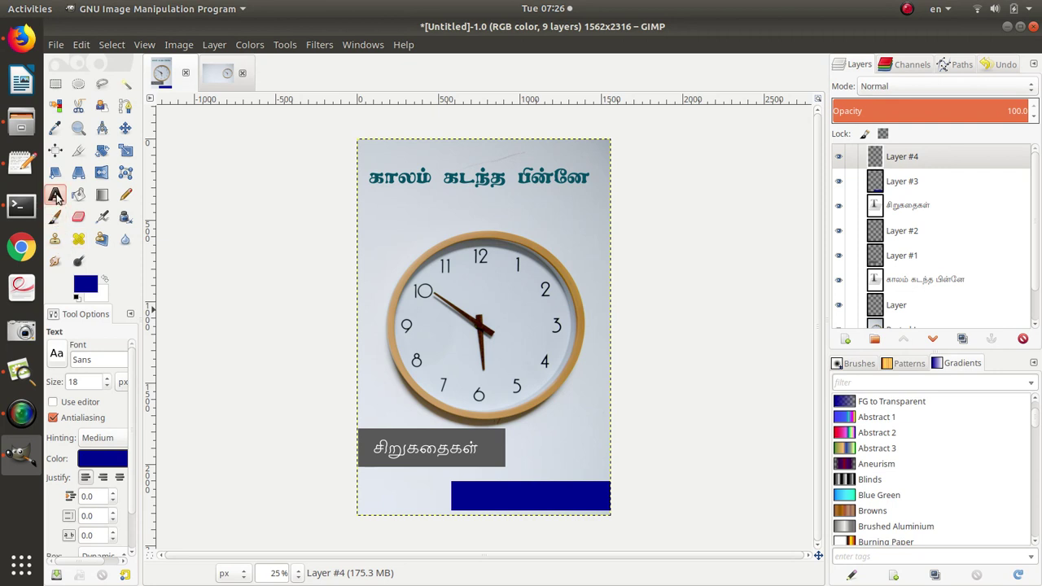
drag(459, 486, 482, 515)
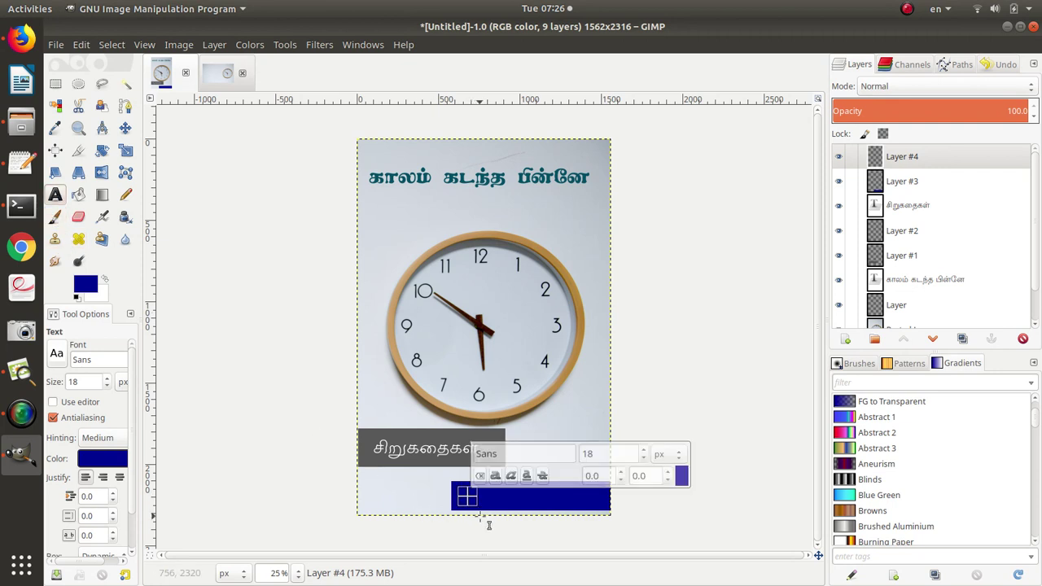
key(ctrl+v)
key(ctrl+a)
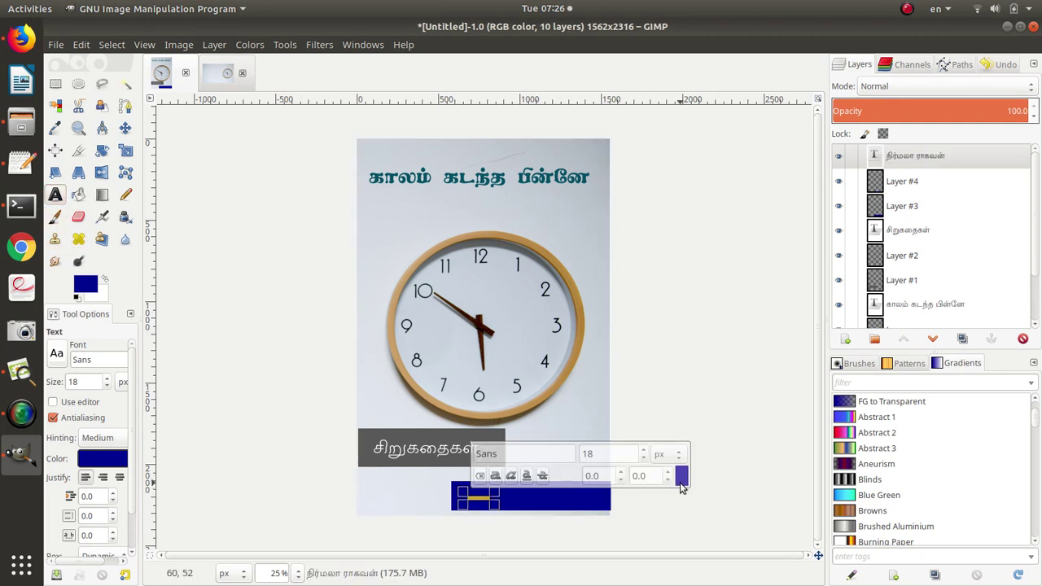
click(681, 475)
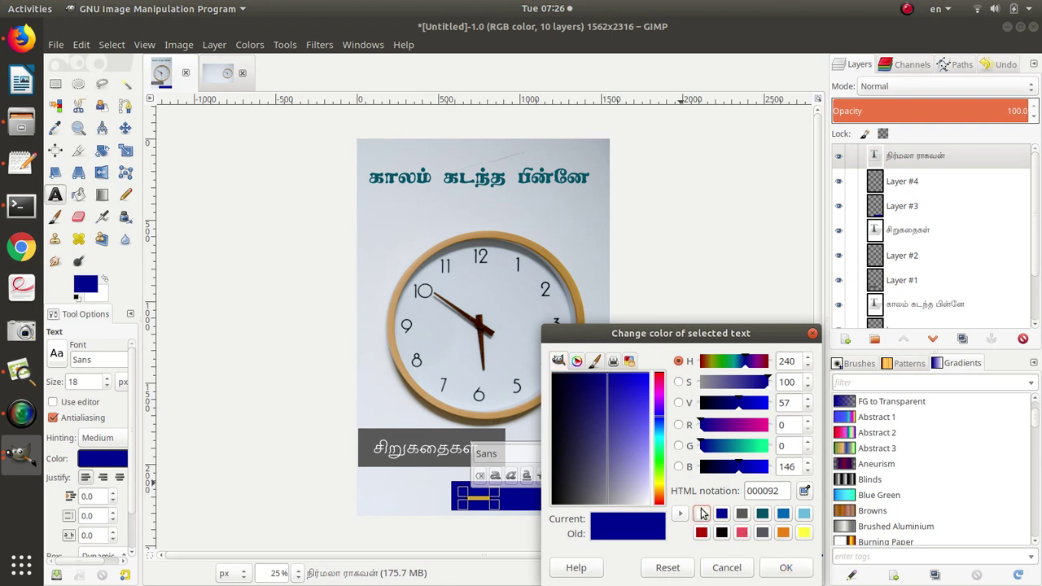
click(701, 514)
click(786, 567)
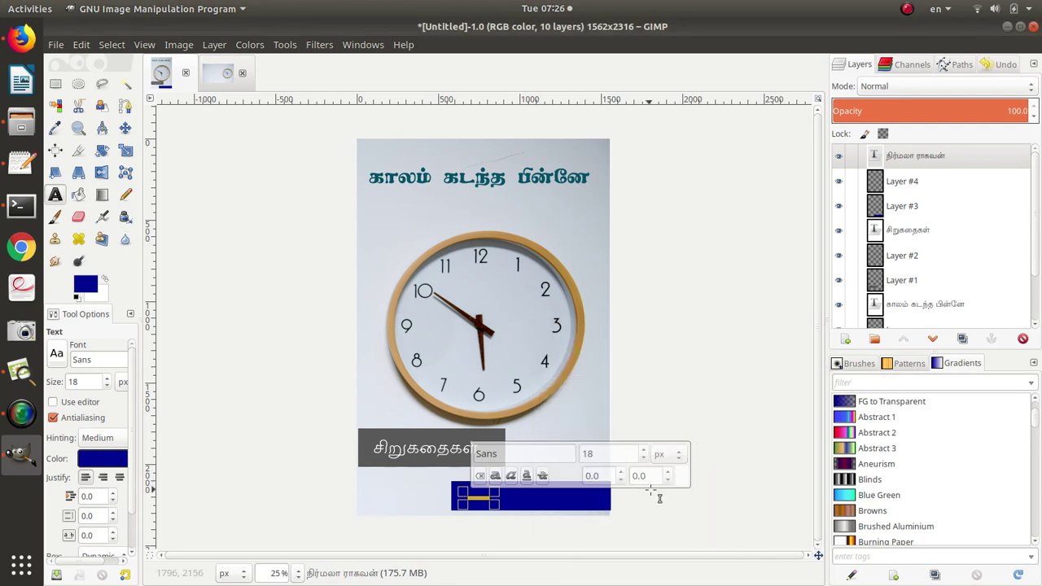
Copy the TAU_Elango_Madhavi font name from the notes for the author's name.
scroll(643, 453, up, 3)
scroll(643, 453, up, 20)
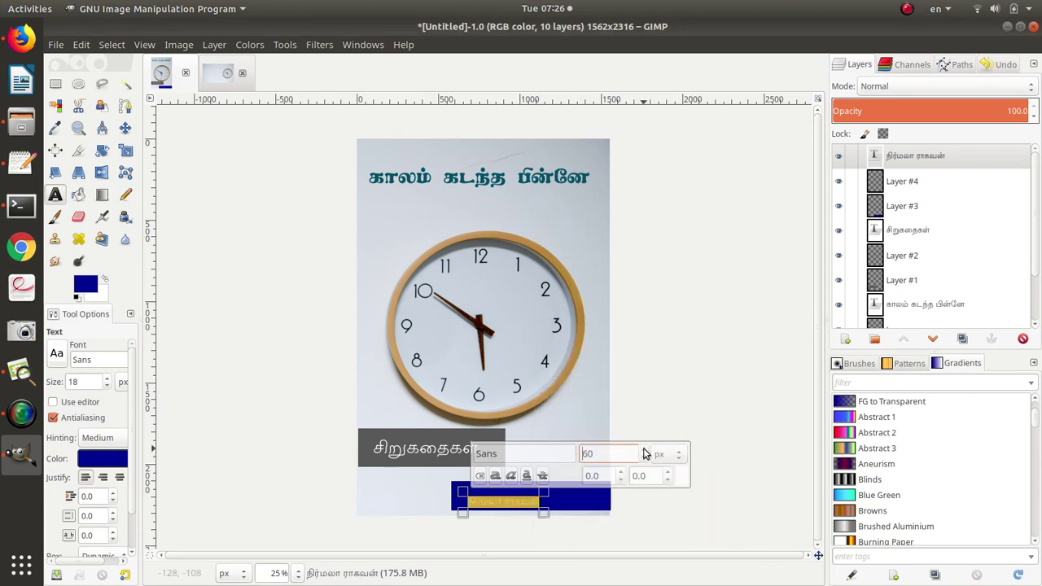
key(alt+Tab)
key(alt+Tab)
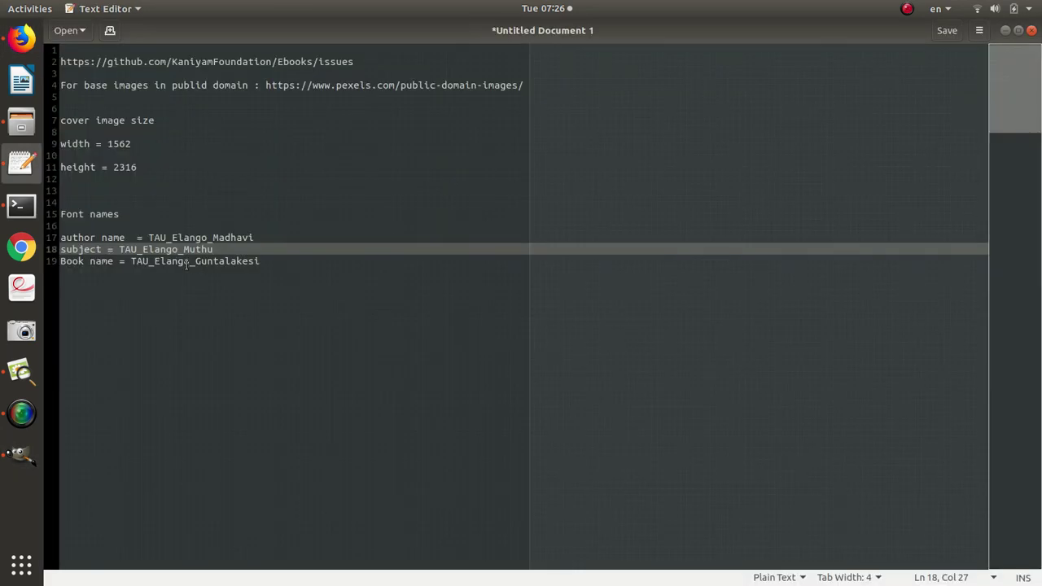
drag(148, 237, 256, 236)
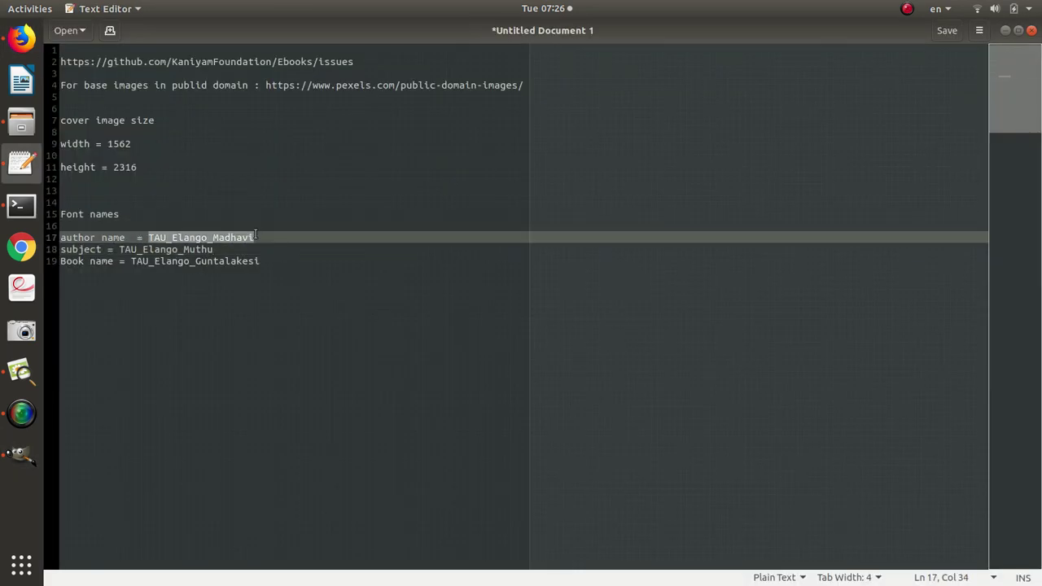
key(alt+Tab)
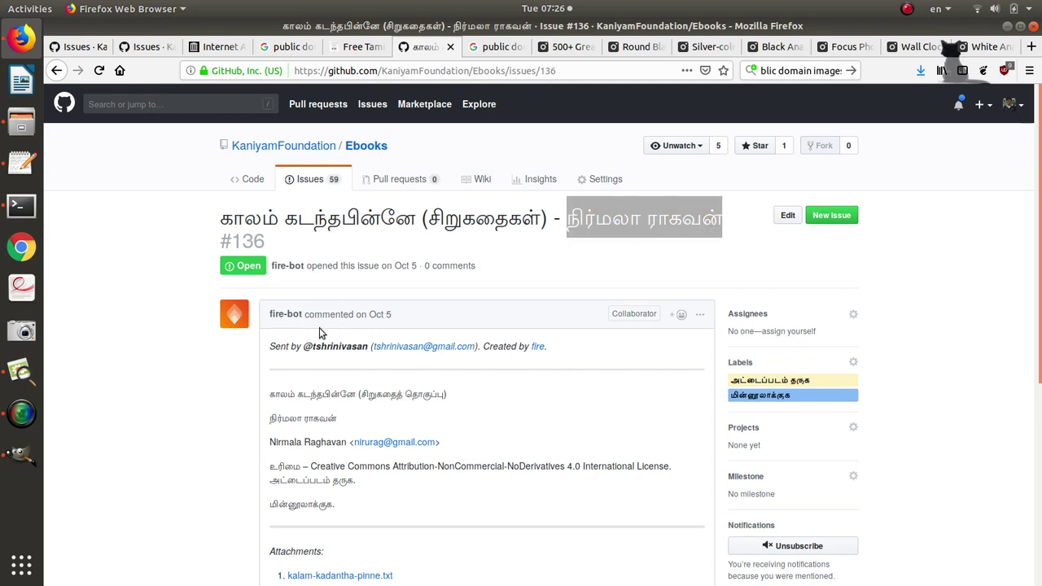
key(alt+Tab)
click(517, 454)
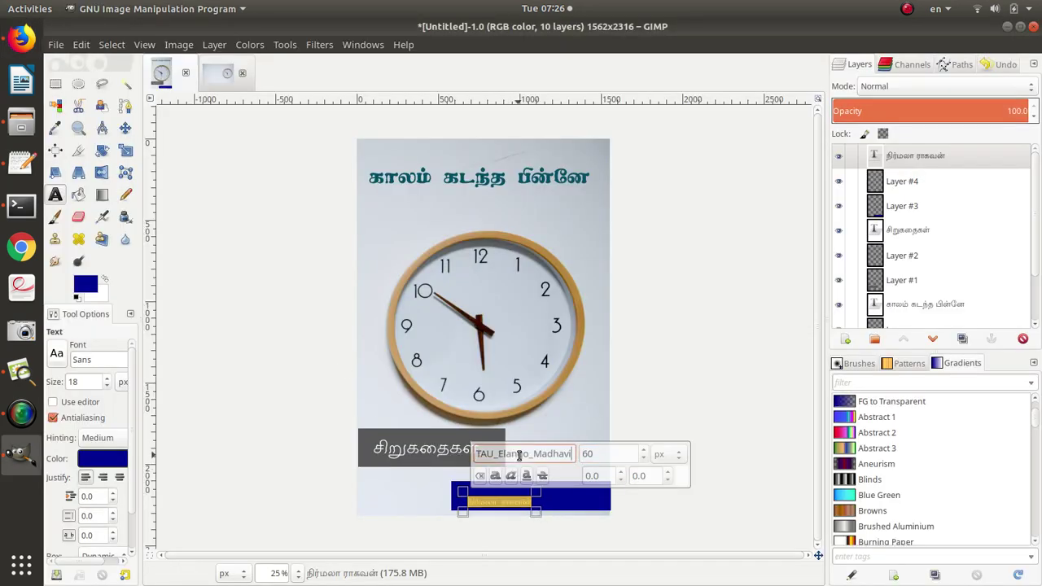
Apply TAU_Elango_Madhavi to the author's name and enlarge it to 137 px.
key(ctrl+v)
click(643, 452)
drag(644, 451, 644, 464)
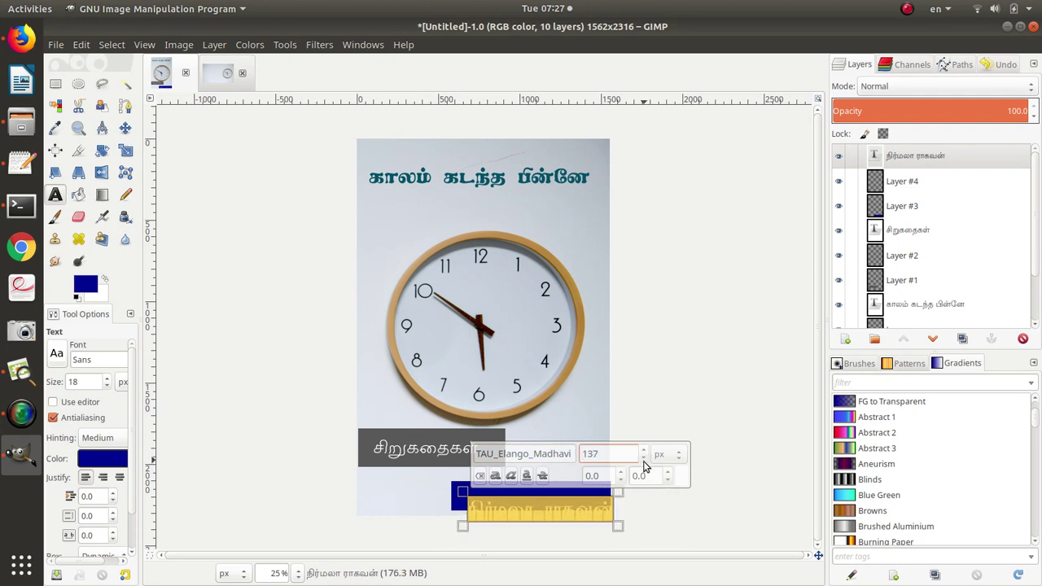
click(680, 516)
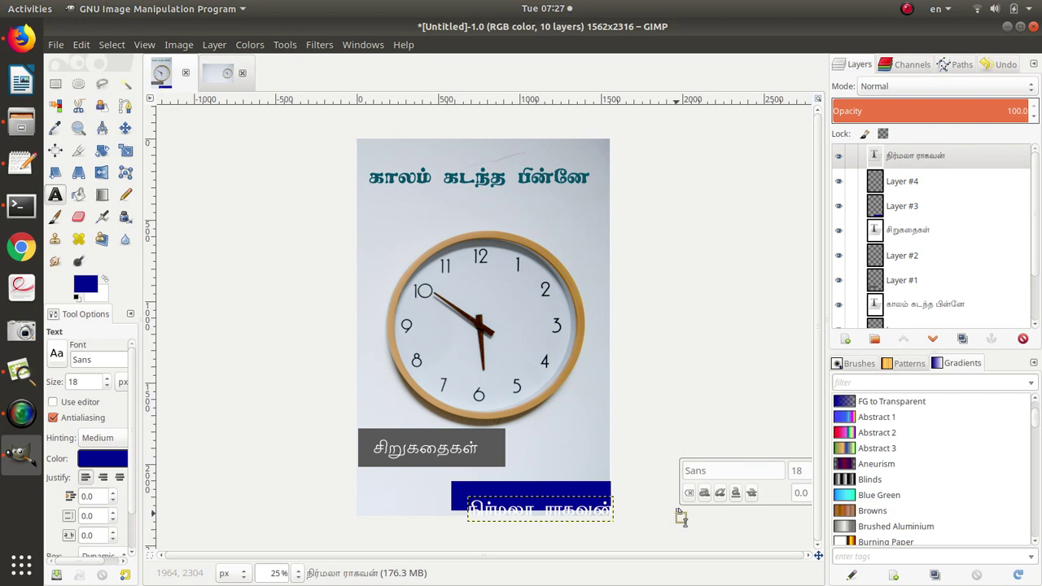
Move the author's name up-left to sit inside the dark blue box.
click(125, 128)
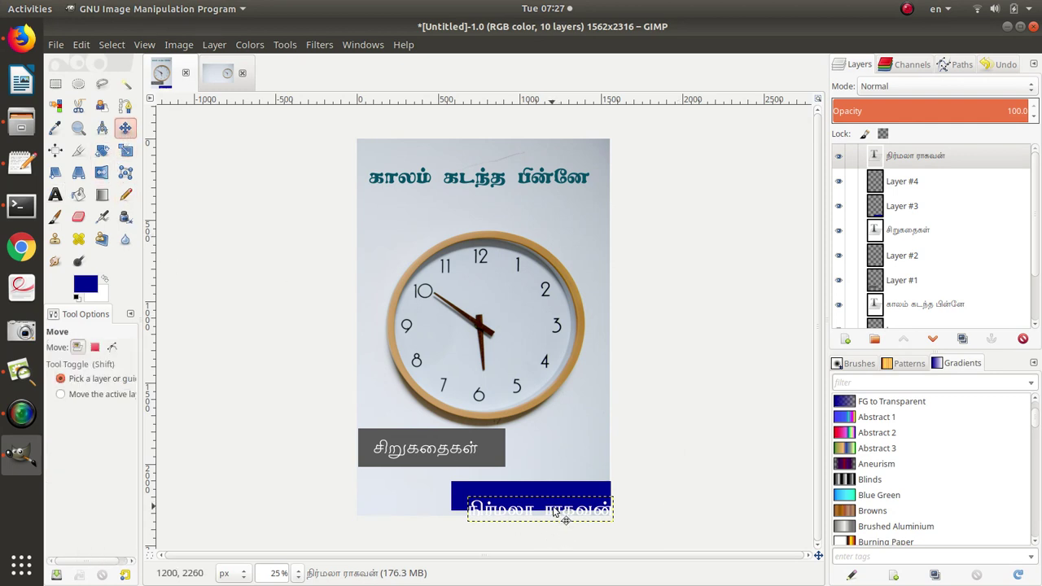
click(556, 509)
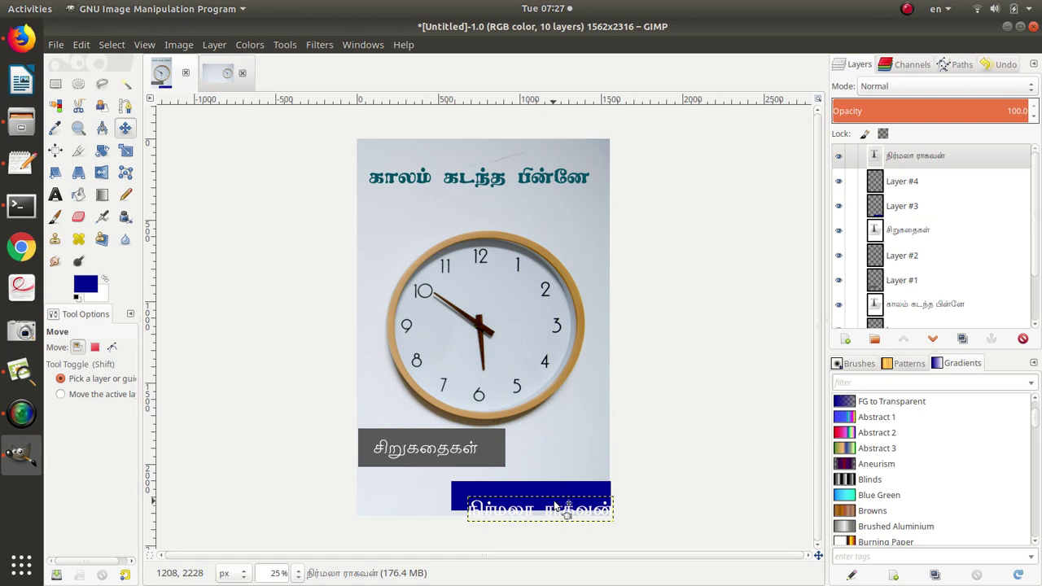
drag(563, 523, 545, 505)
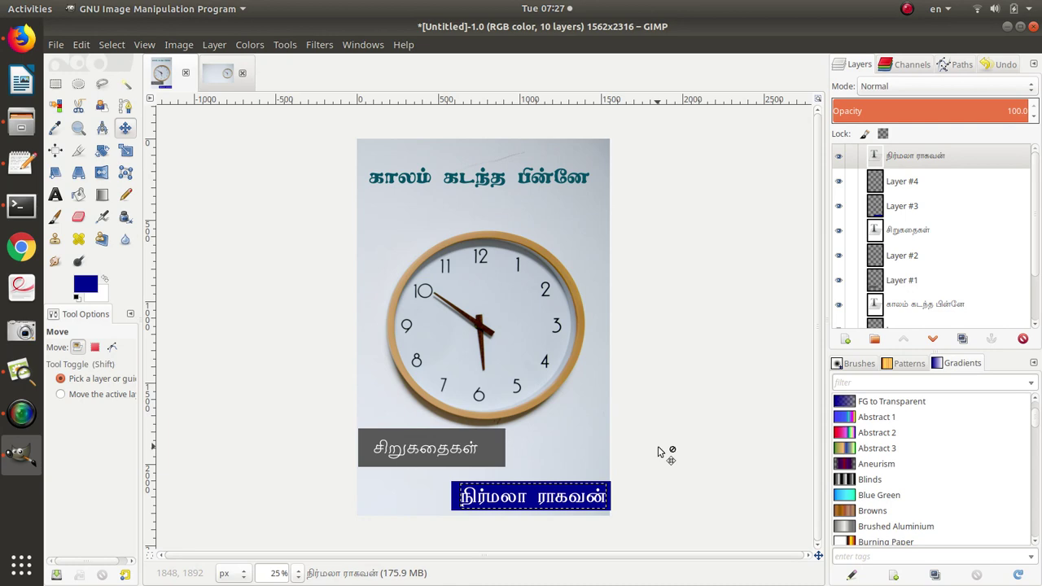
Save the cover as kalam-kadandha-pinne.xcf in Documents/freetamilebooks/books/covers.
click(56, 46)
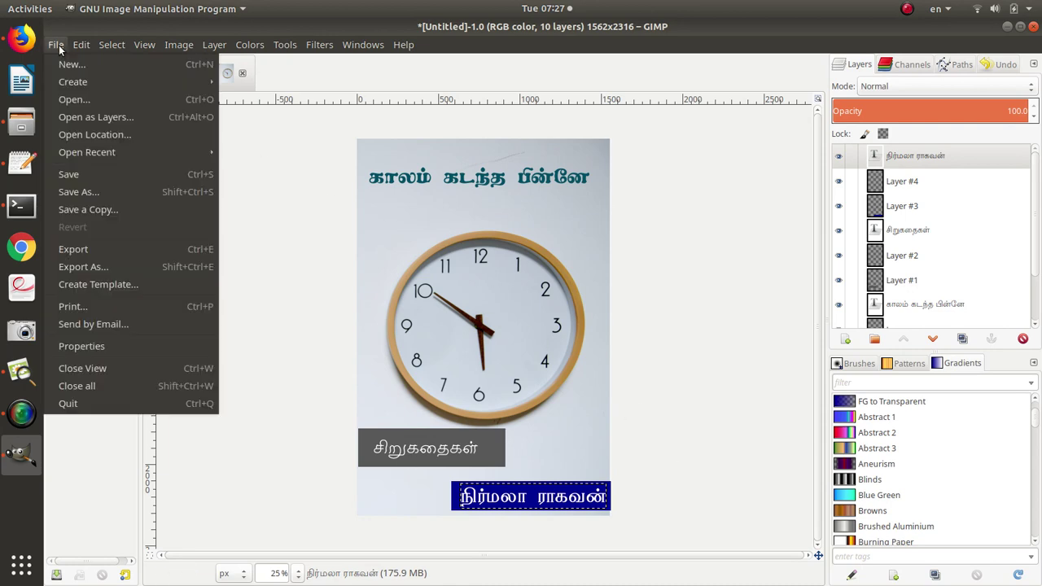
click(69, 181)
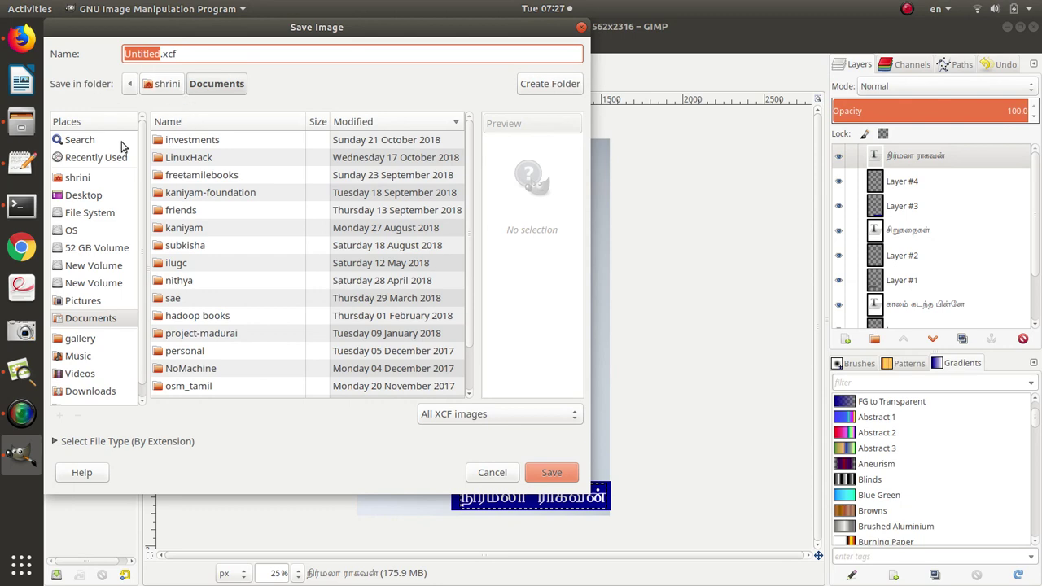
double_click(204, 181)
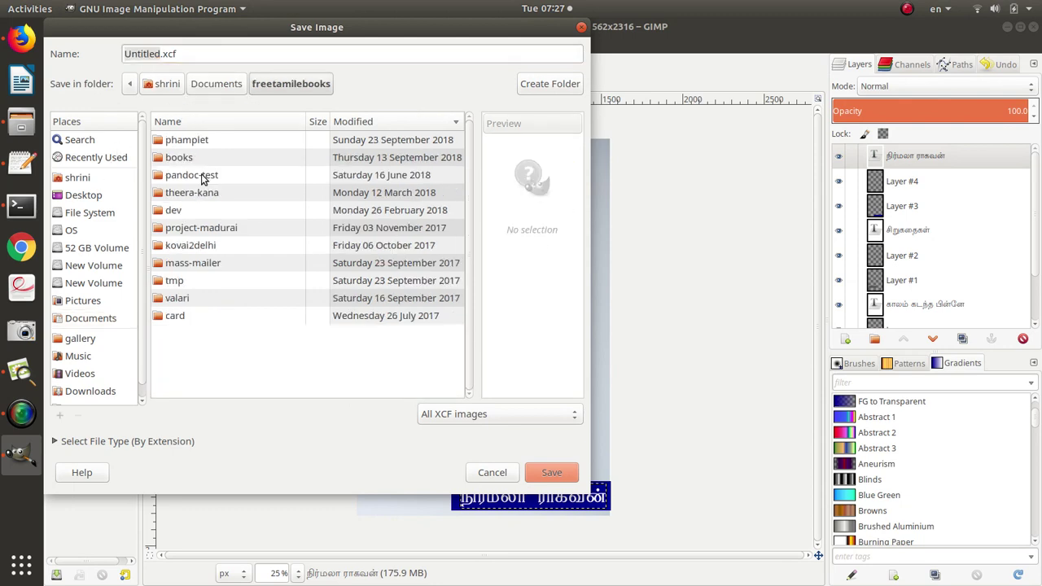
double_click(180, 157)
double_click(192, 142)
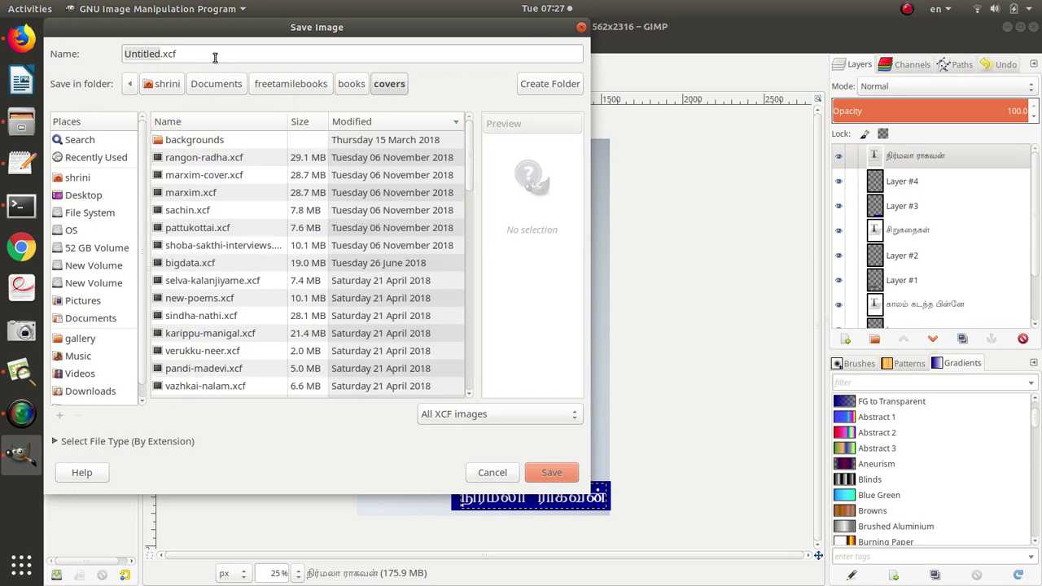
triple_click(216, 51)
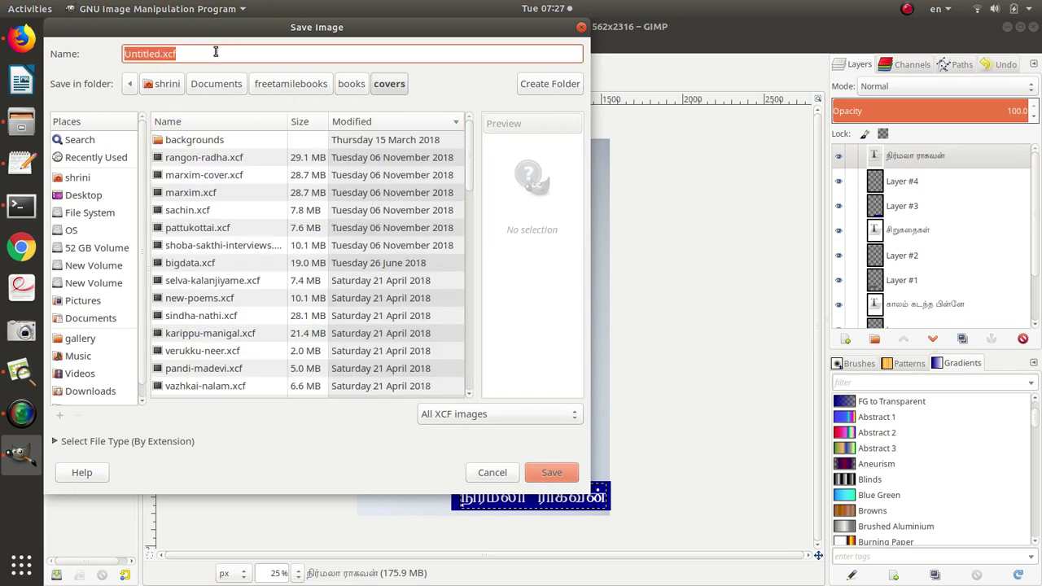
text(kalam-kadandha-pinn)
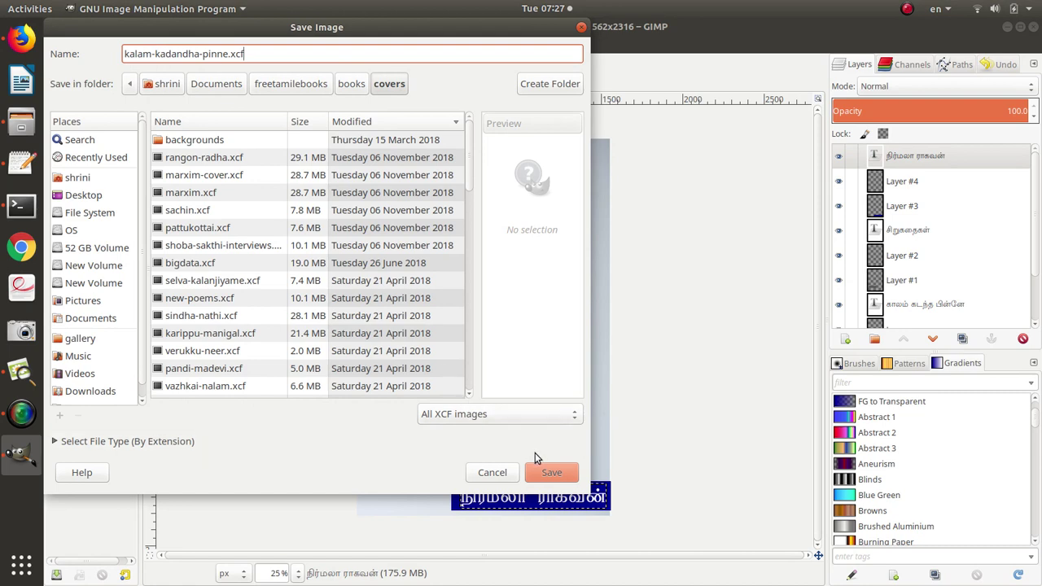
click(547, 473)
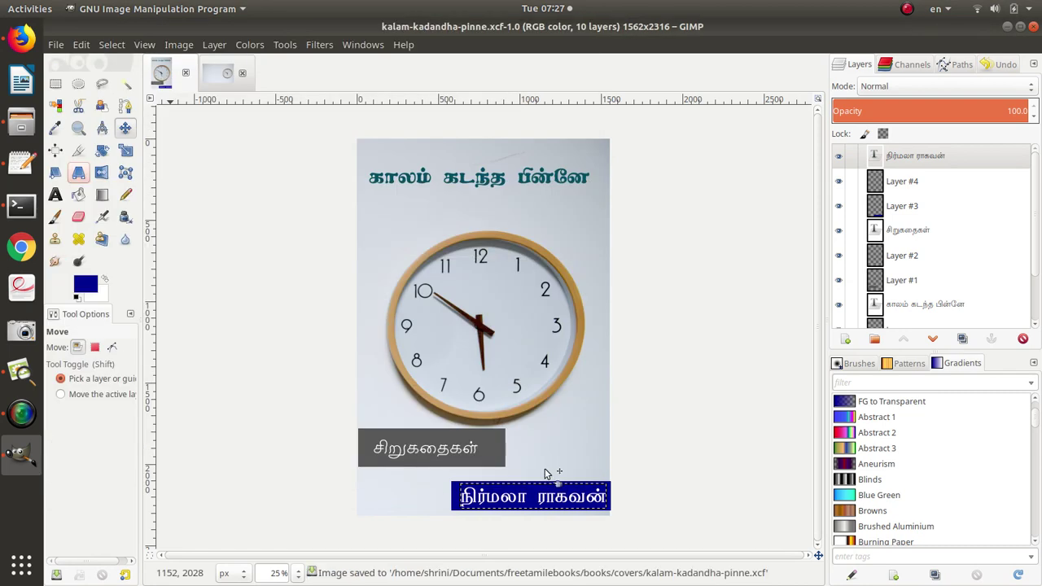
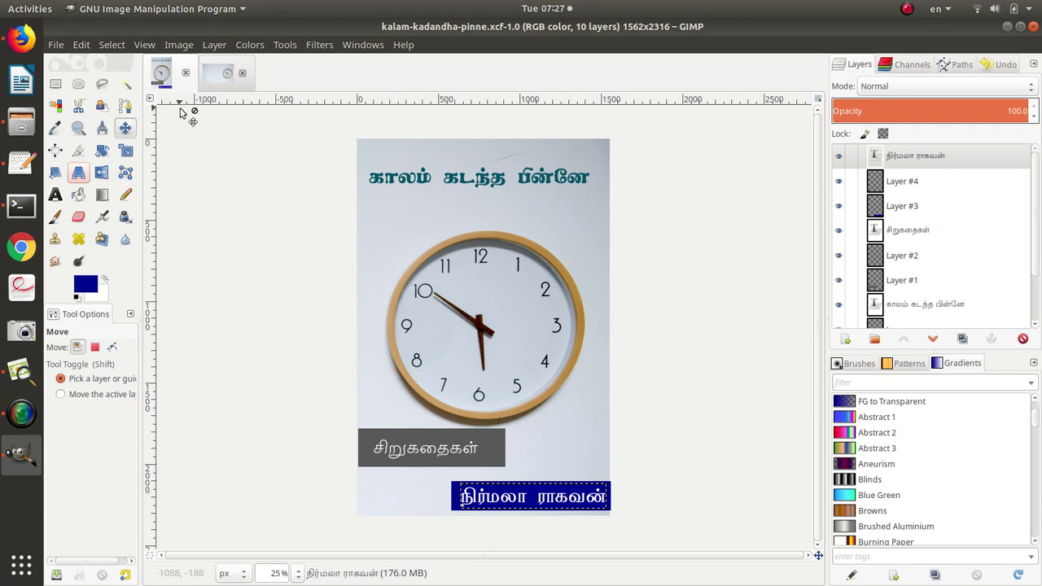
Export the cover as kalam-kadandha-pinne.jpg, not .png, into covers at JPEG quality 100.
click(56, 44)
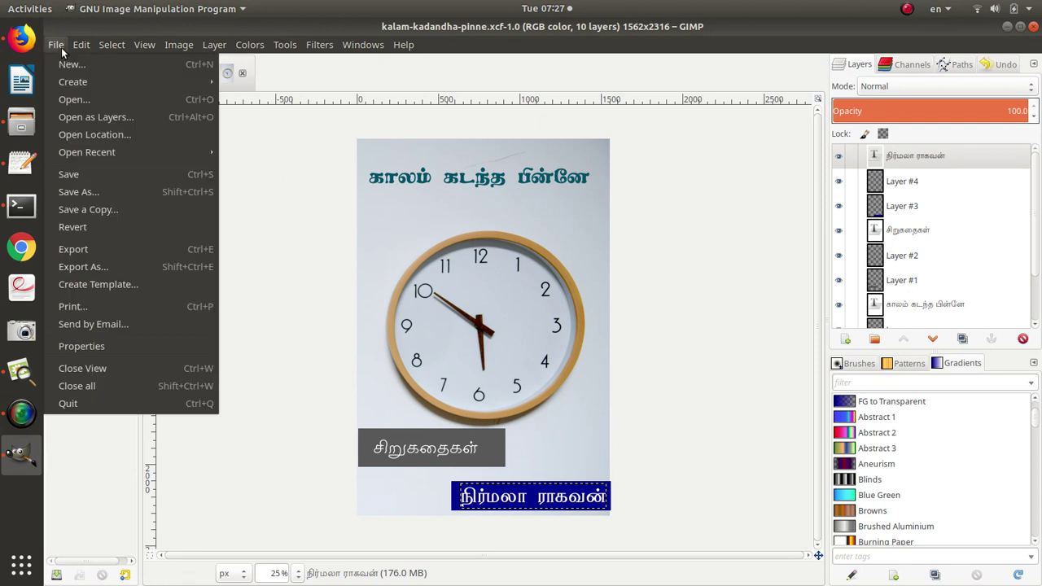
click(99, 248)
click(264, 88)
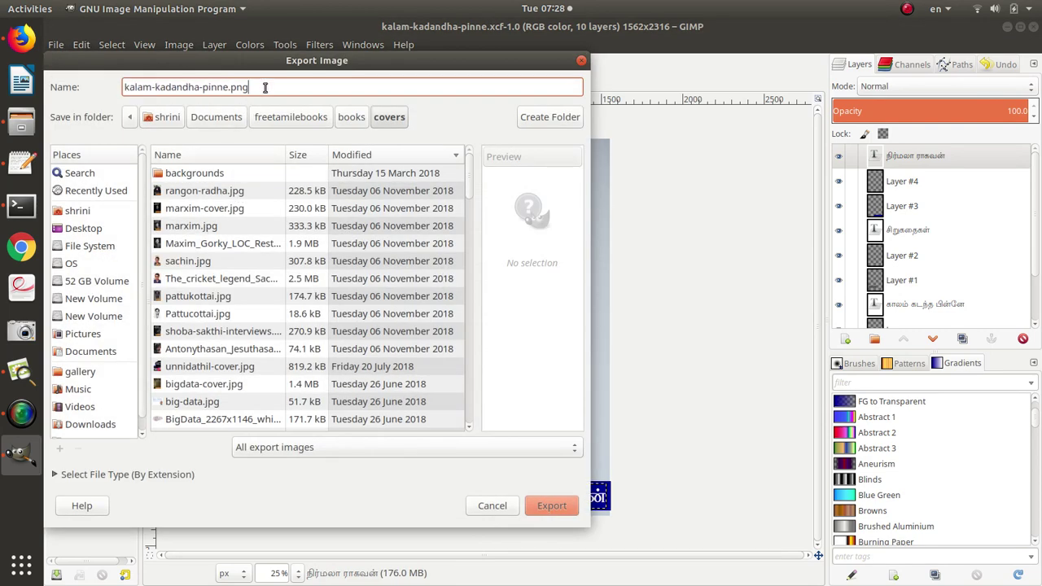
text(jpg)
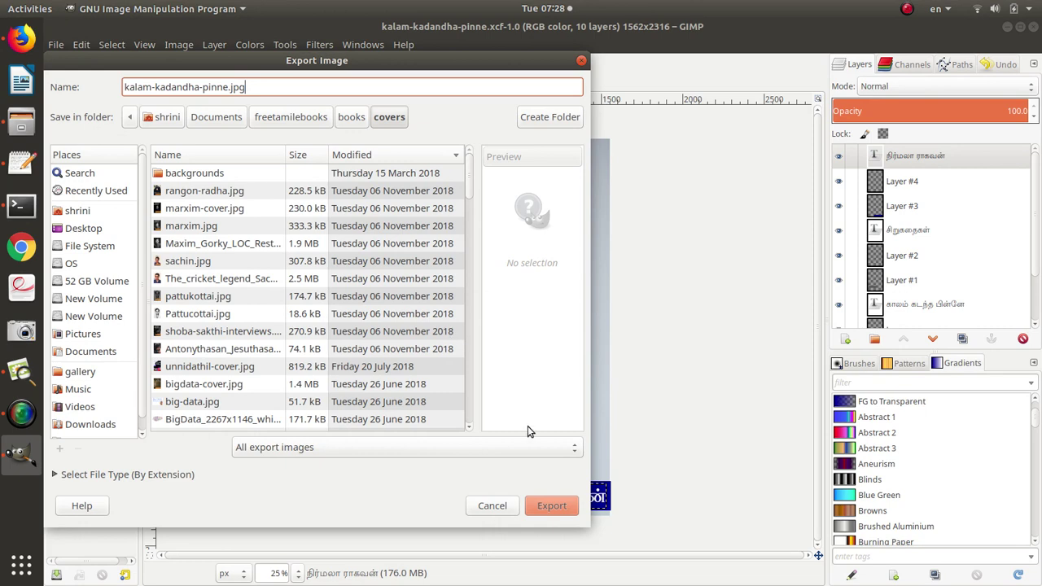
click(557, 508)
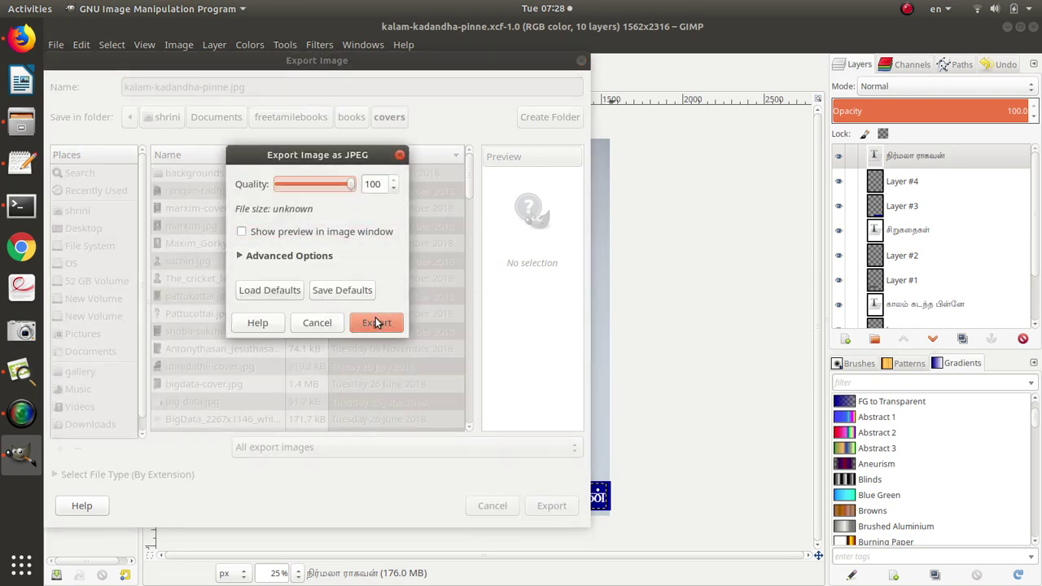
click(375, 322)
In Files, open the Documents > freetamilebooks > books > covers folder.
key(alt+Tab)
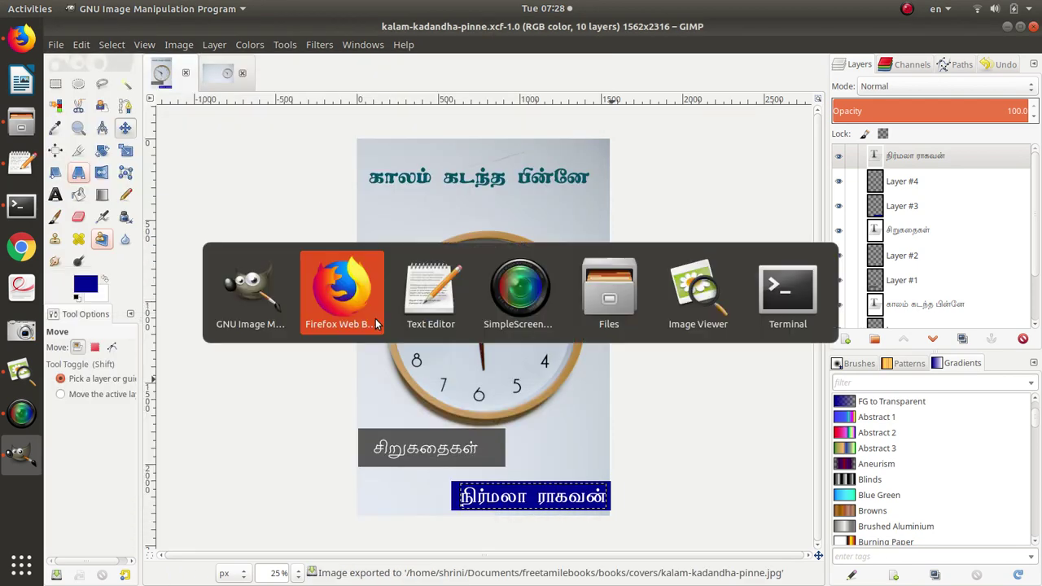
key(alt+Tab)
key(alt+Tab)
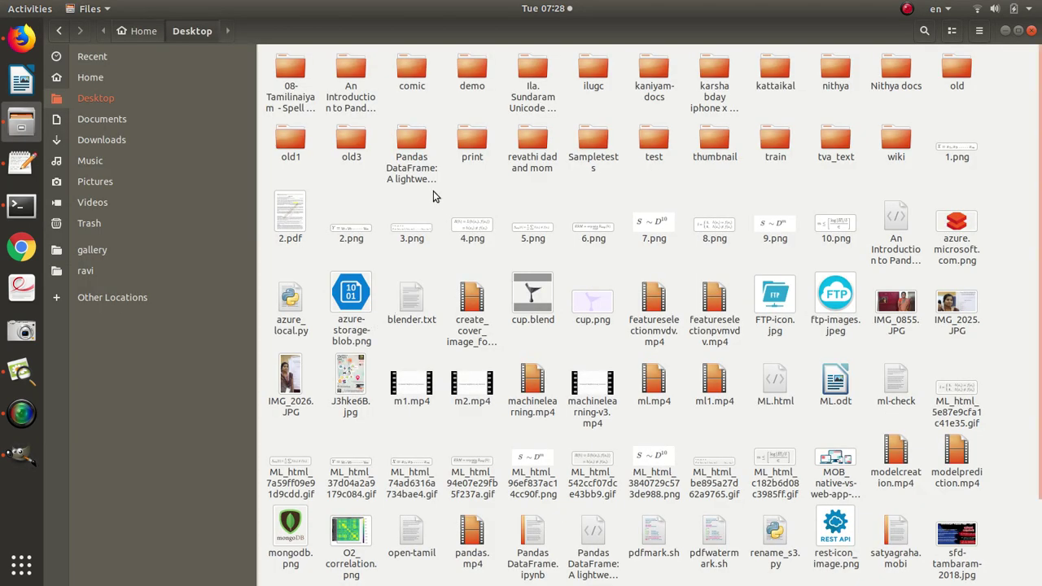
click(132, 119)
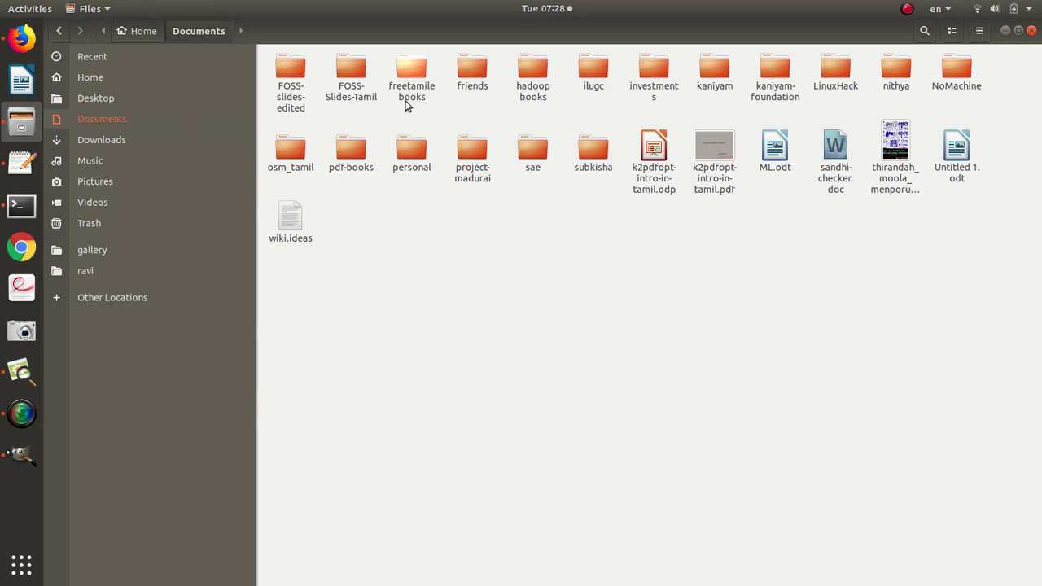
double_click(403, 96)
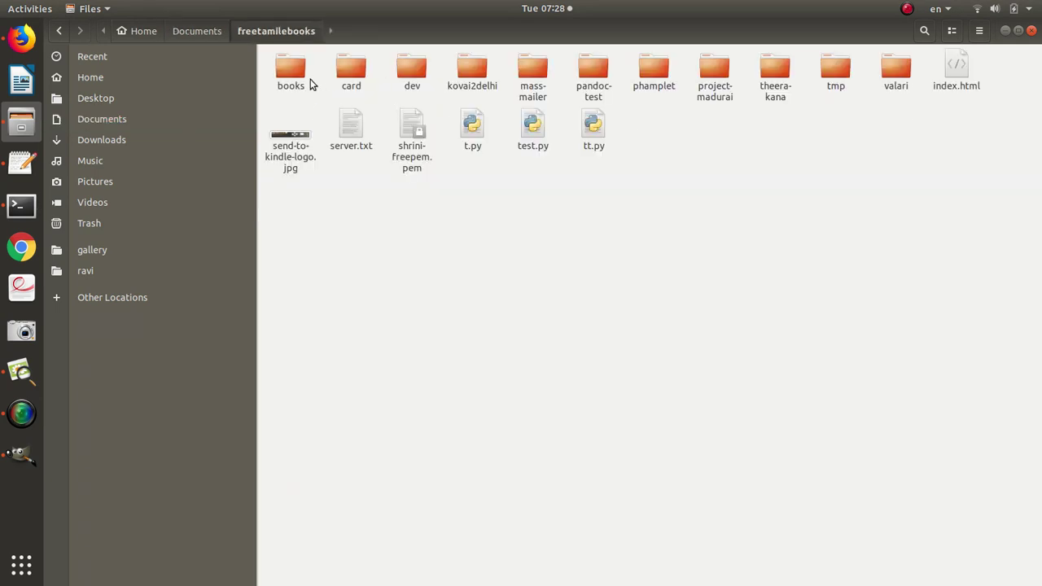
double_click(308, 77)
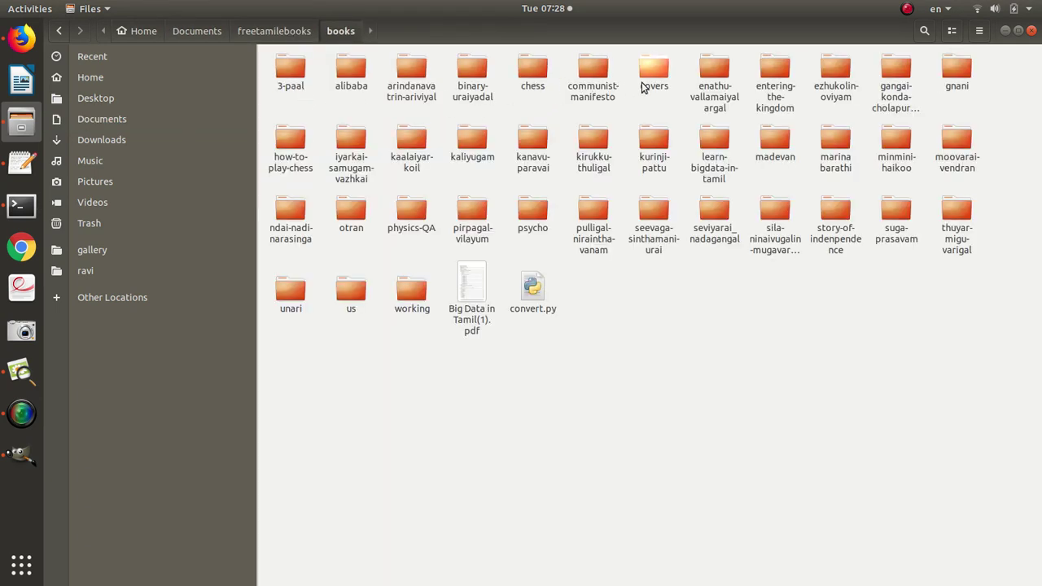
double_click(643, 81)
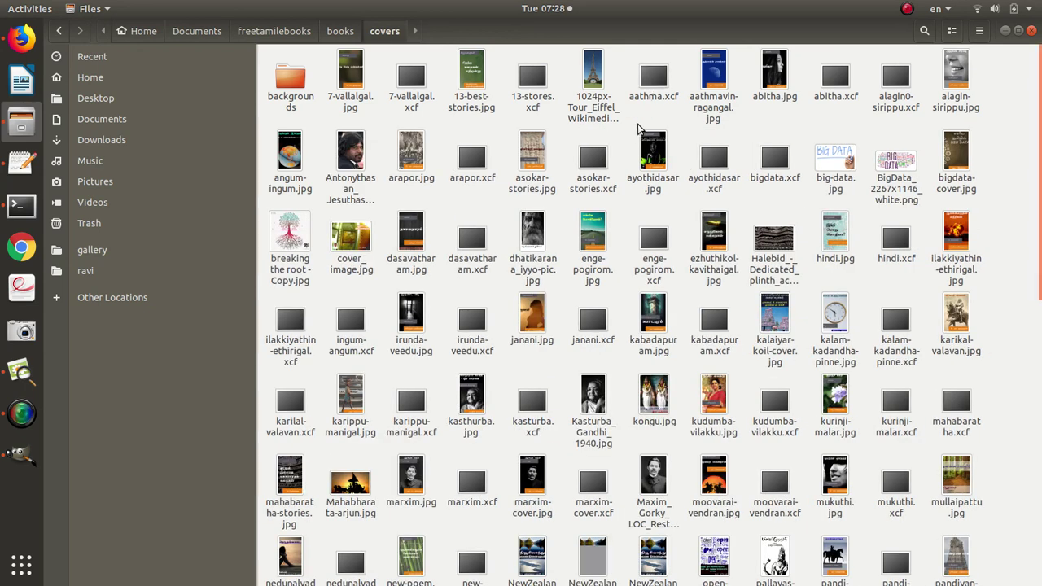
Search 'kal' and compare the 1.5 MB jpg's size against the xcf.
text(kal)
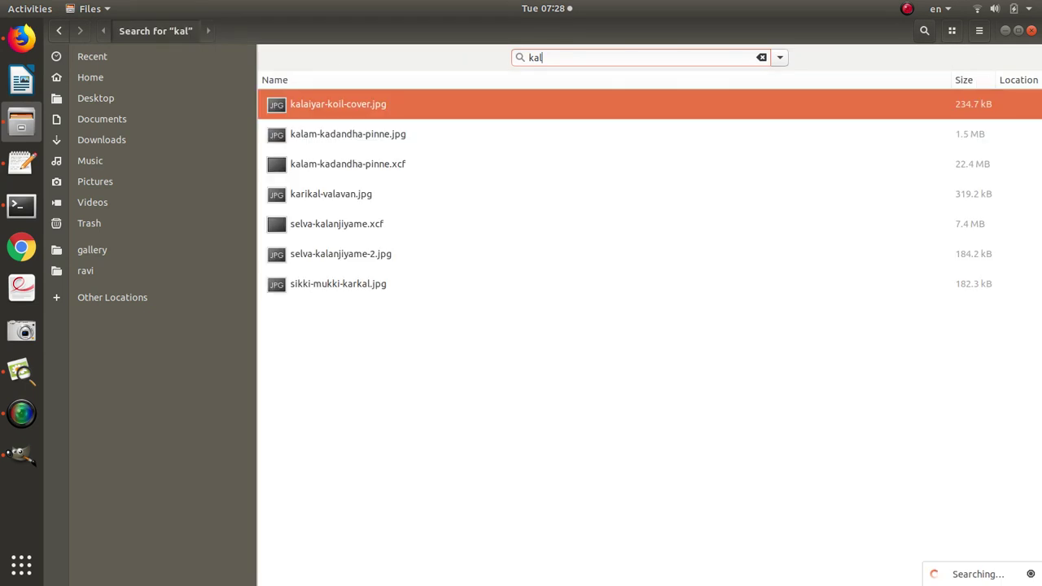
click(379, 140)
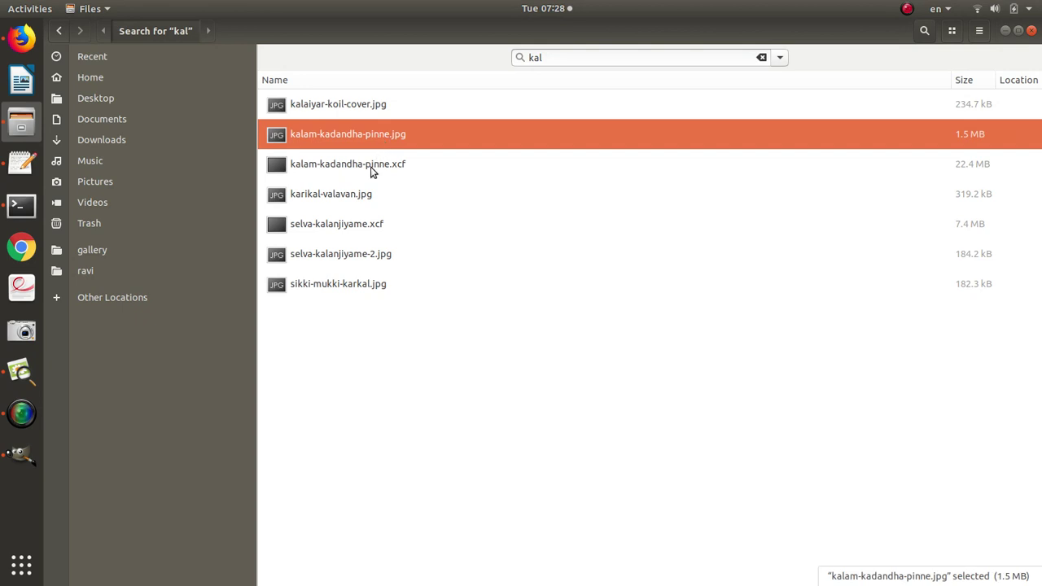
click(370, 169)
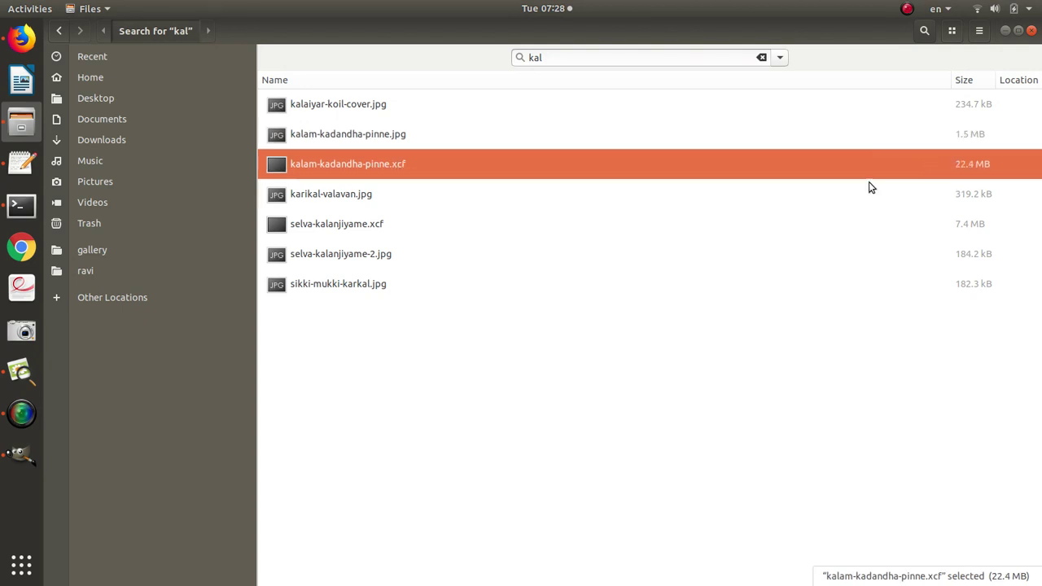
click(369, 141)
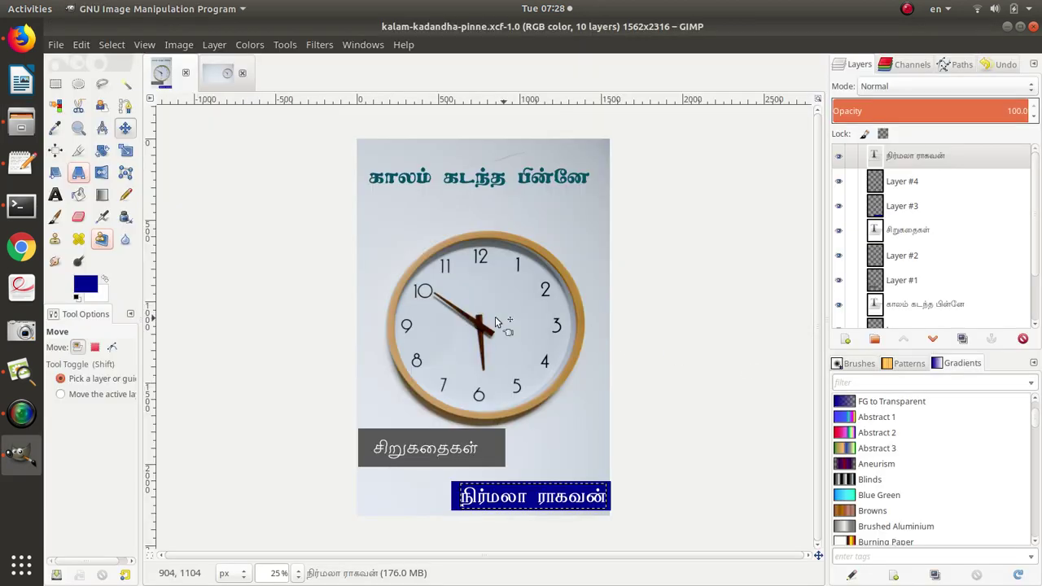
Re-export kalam-kadandha-pinne.jpg over the old file at JPEG quality about 70.
click(57, 44)
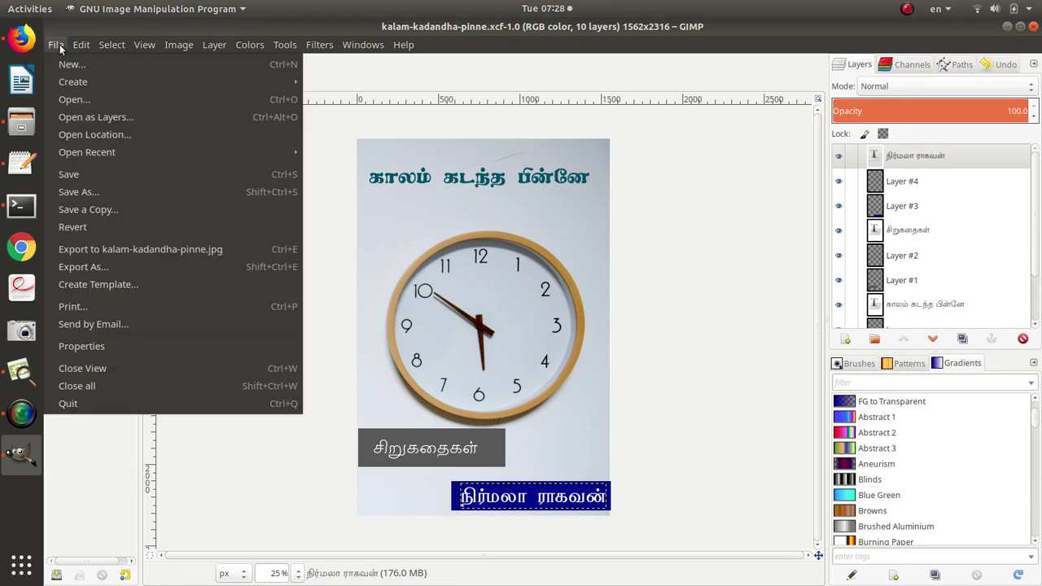
click(98, 266)
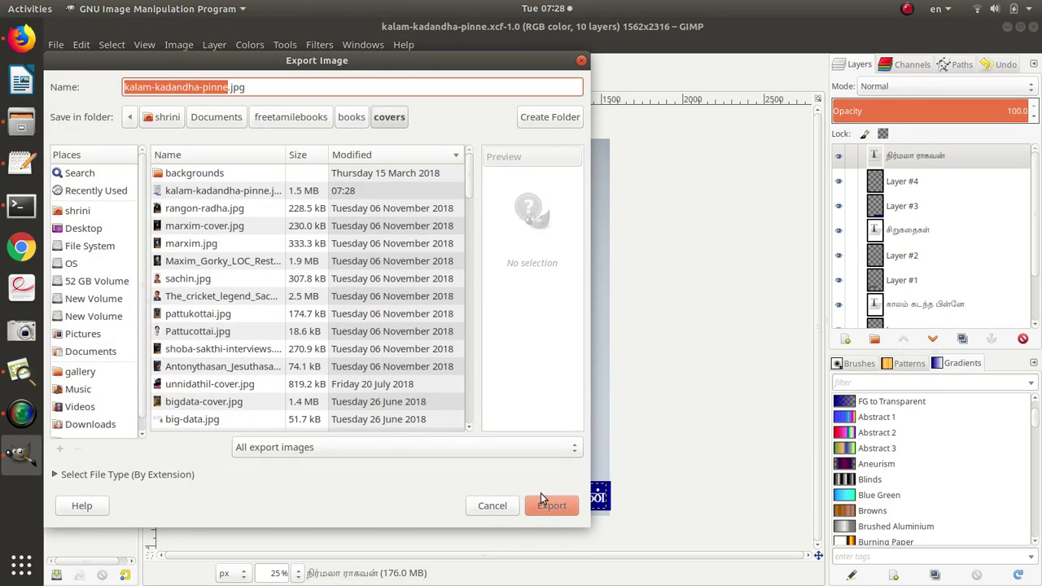
click(551, 505)
click(436, 343)
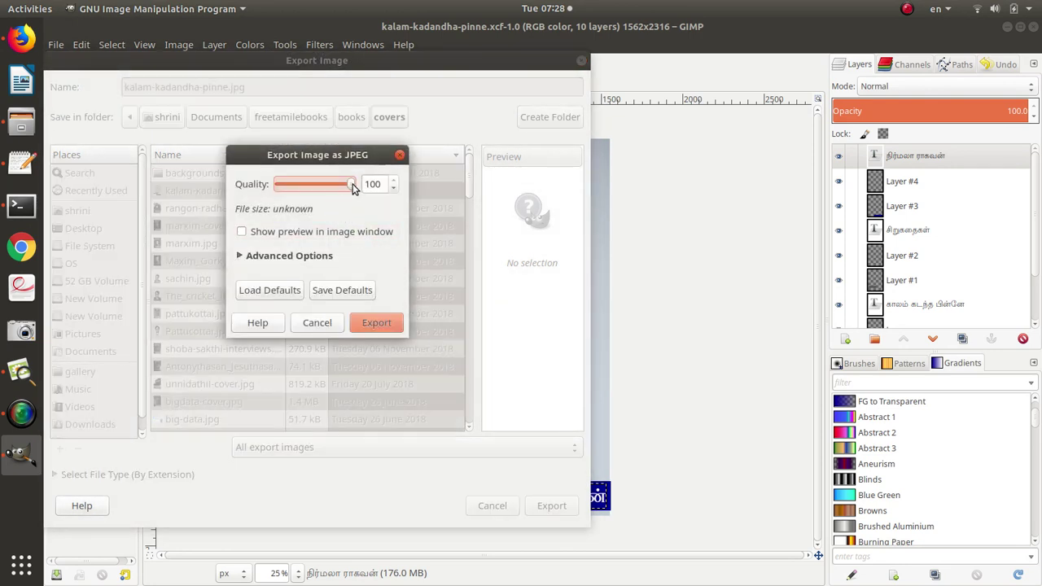
drag(352, 187, 331, 187)
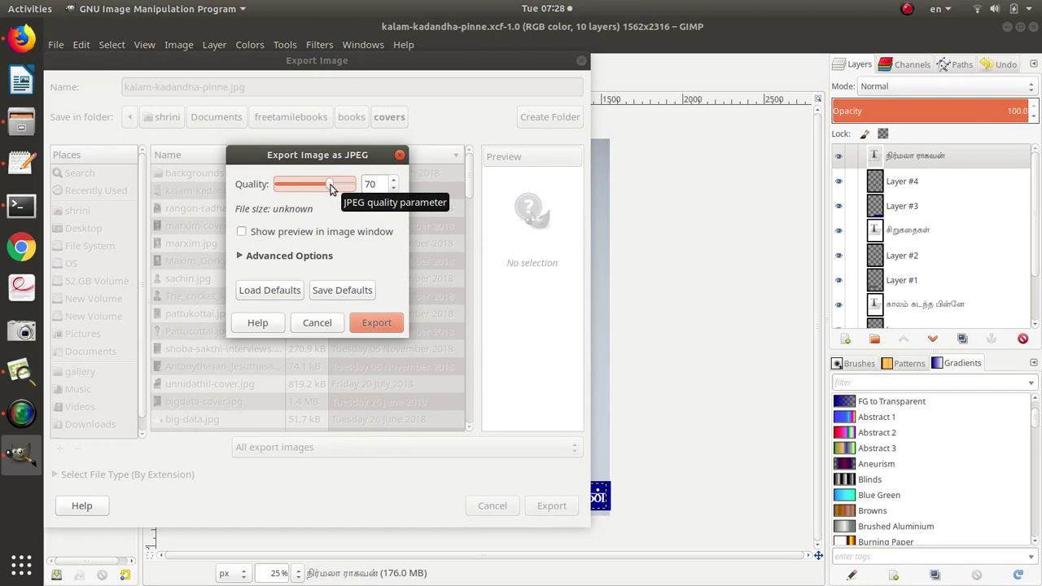
click(384, 323)
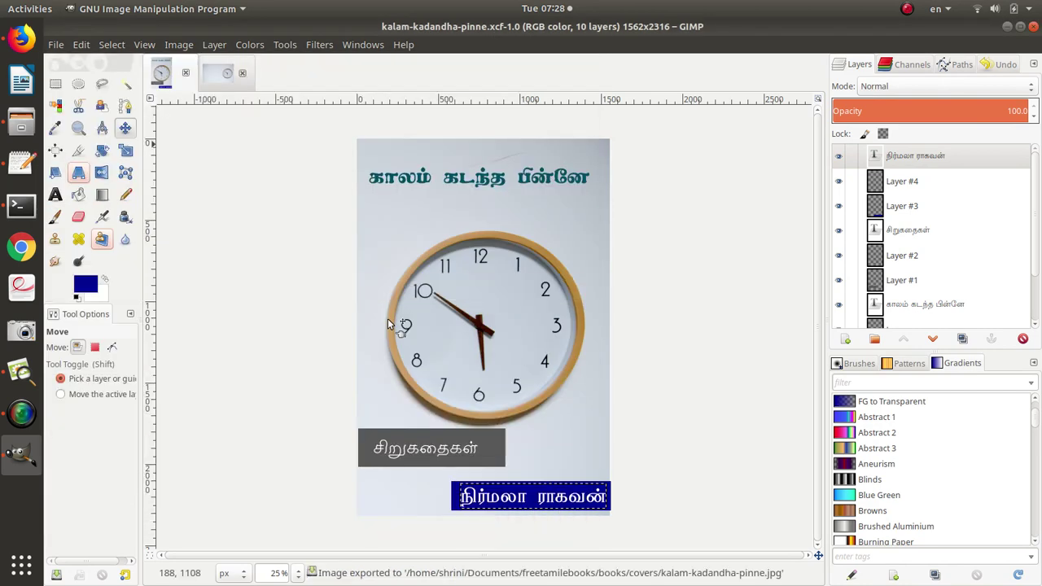
key(alt+Tab)
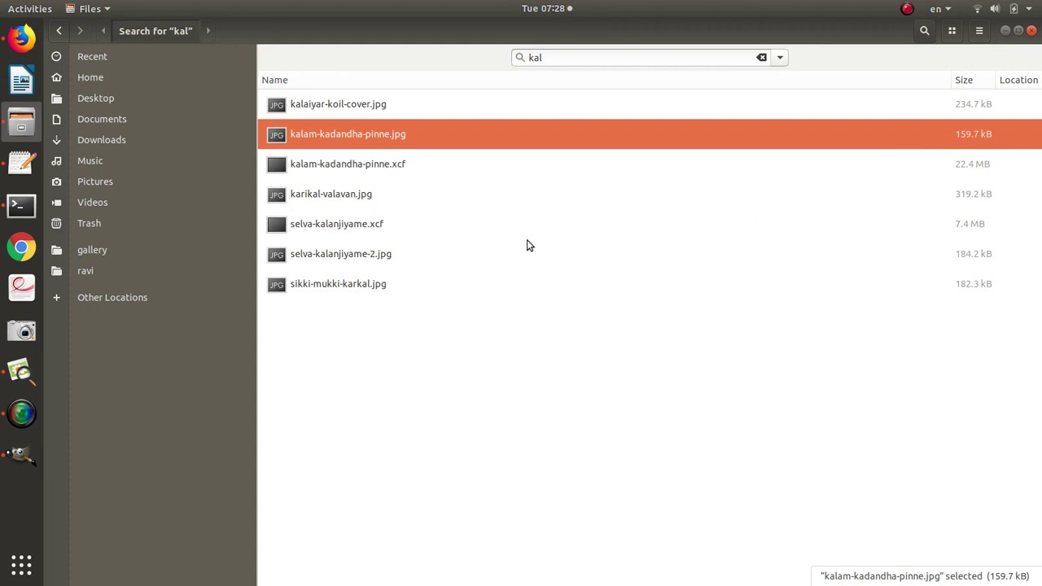
double_click(371, 136)
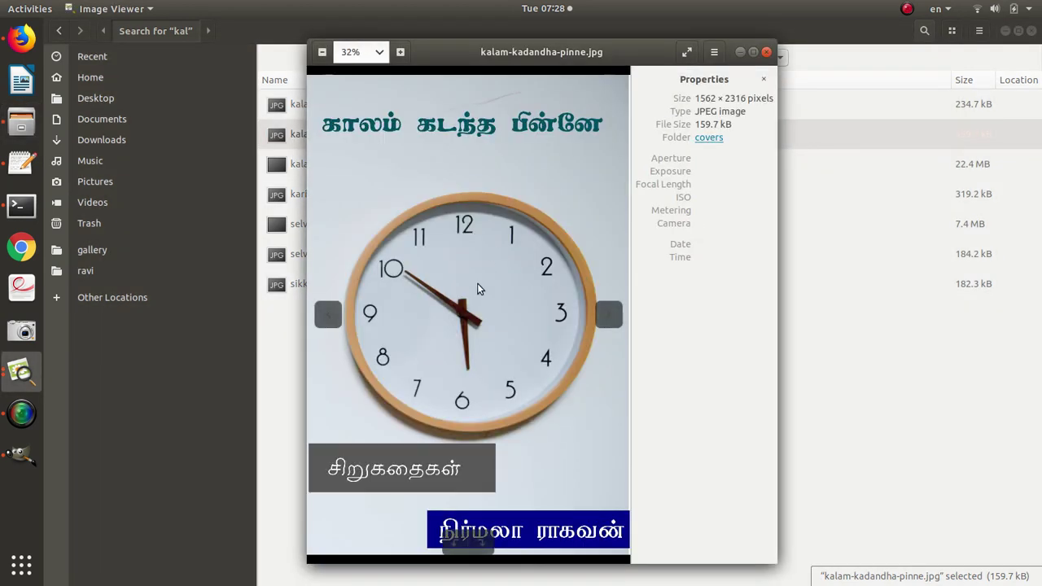
double_click(478, 286)
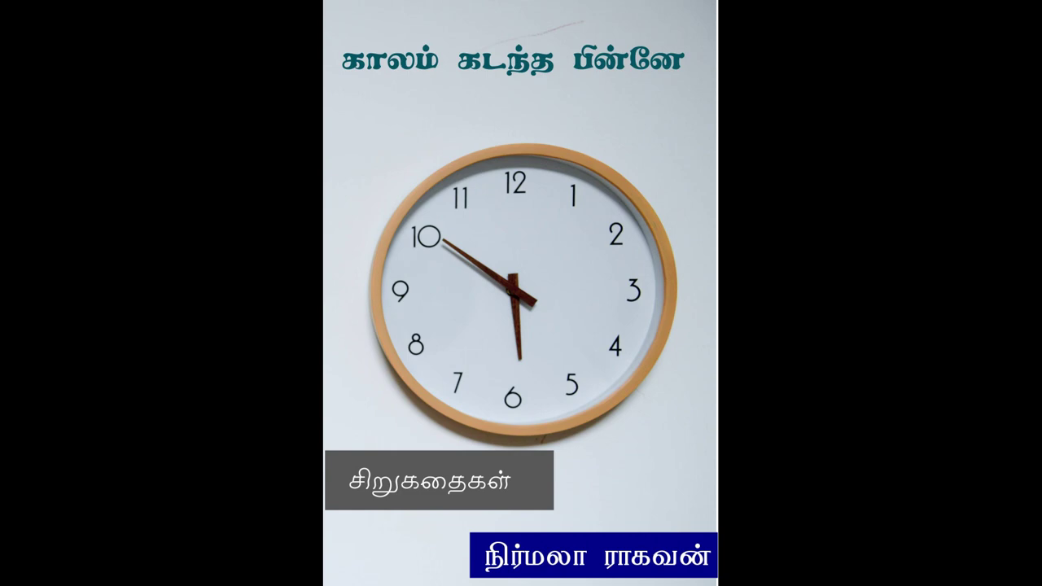
key(Escape)
key(Escape)
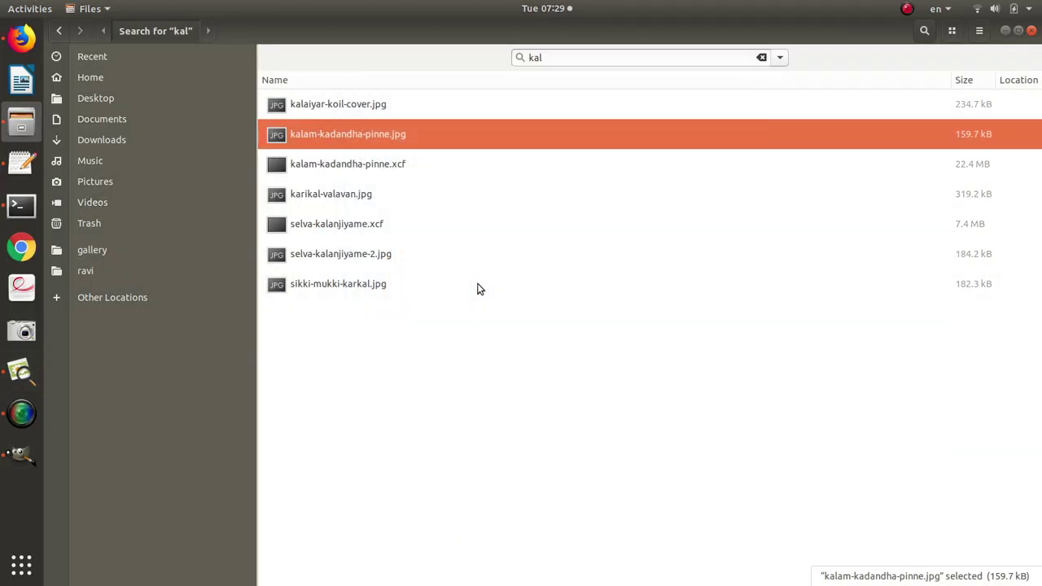
key(alt+Tab)
Re-export kalam-kadandha-pinne.jpg over the existing file at JPEG quality 86.
click(55, 44)
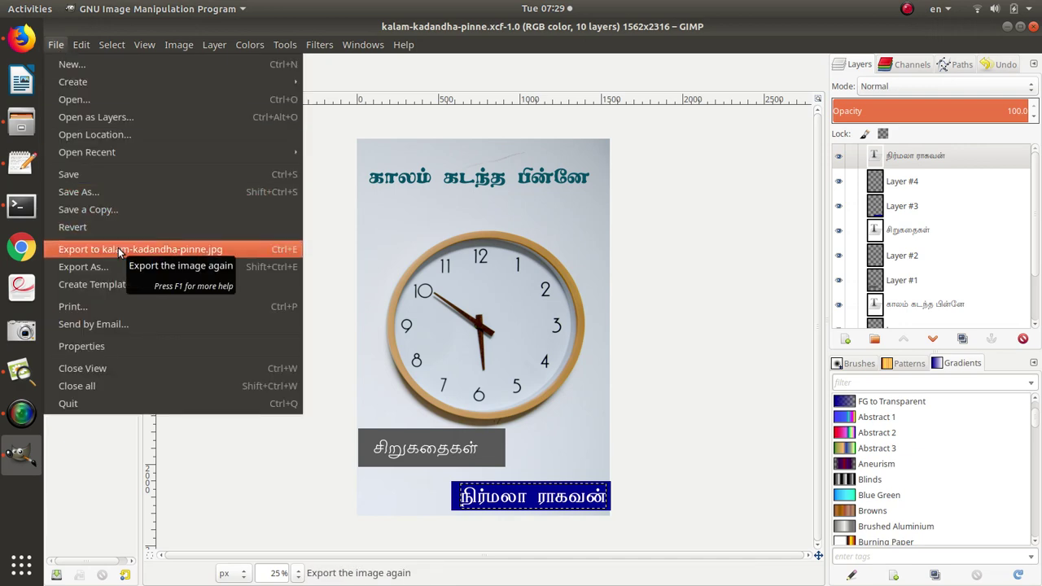
click(257, 269)
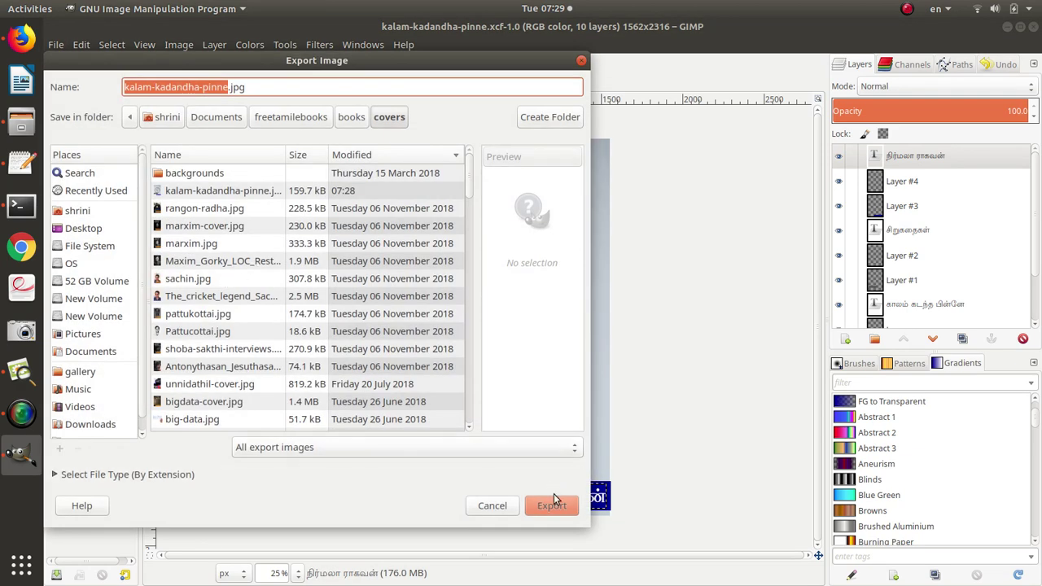
click(554, 505)
click(429, 340)
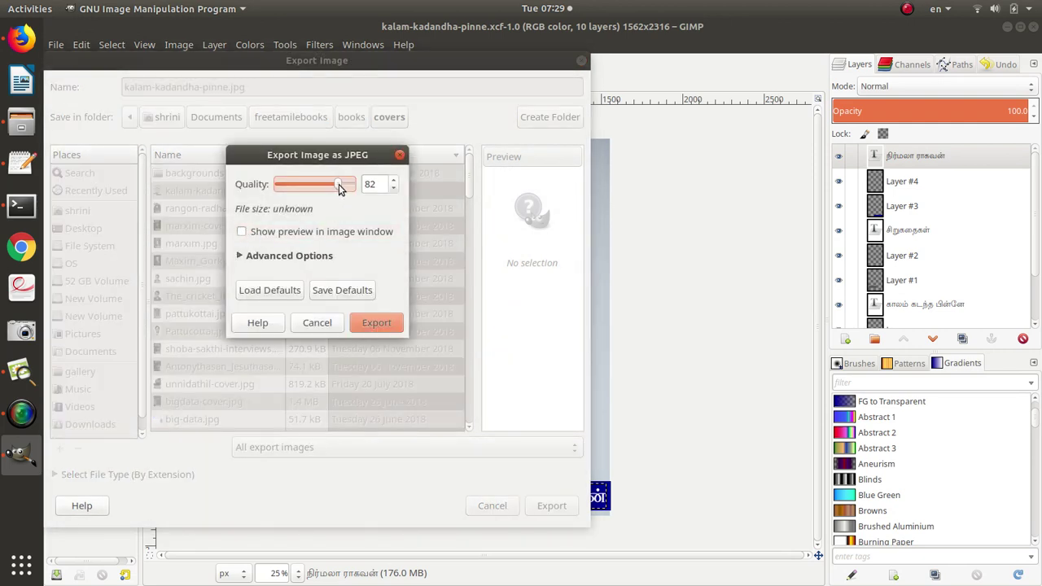
click(396, 323)
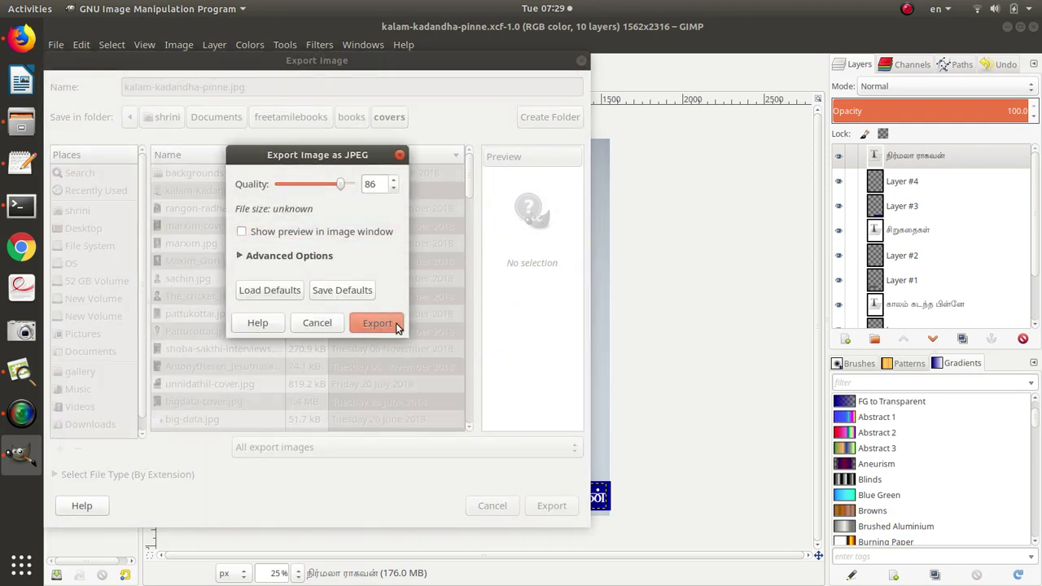
Check the new jpg size in the Files search results, then return to GIMP.
key(alt+Tab)
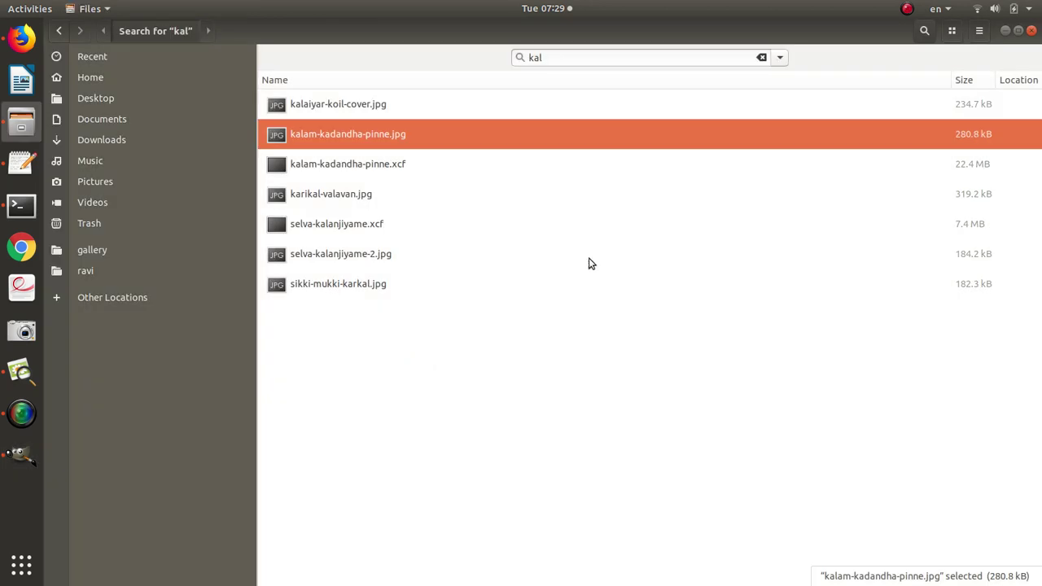
click(370, 382)
key(alt+Tab)
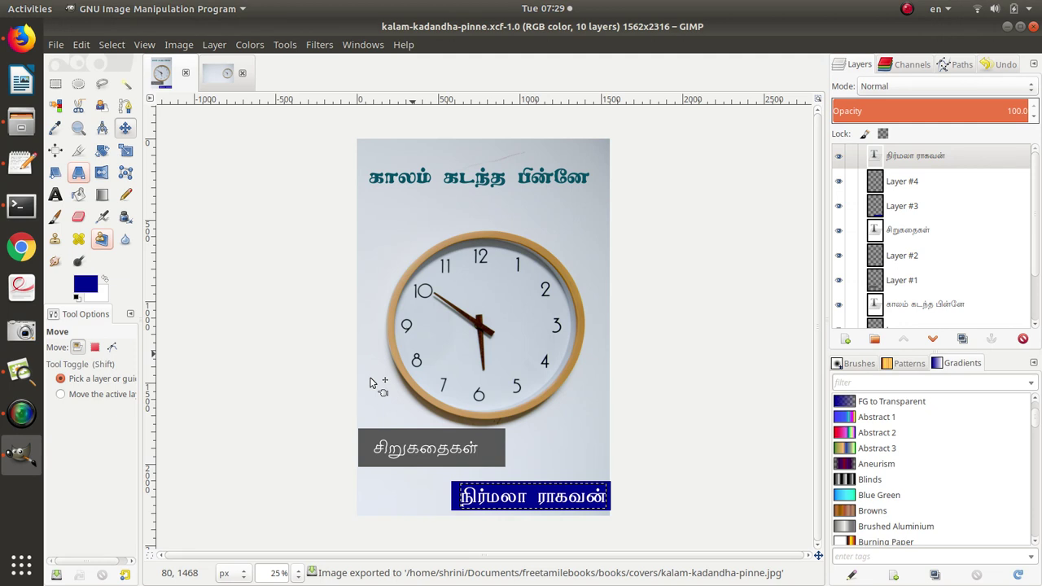
Save the project as kalam-kadandha-pinne.xcf and bring up GitHub issue #136 in Firefox.
key(alt)
key(ctrl+s)
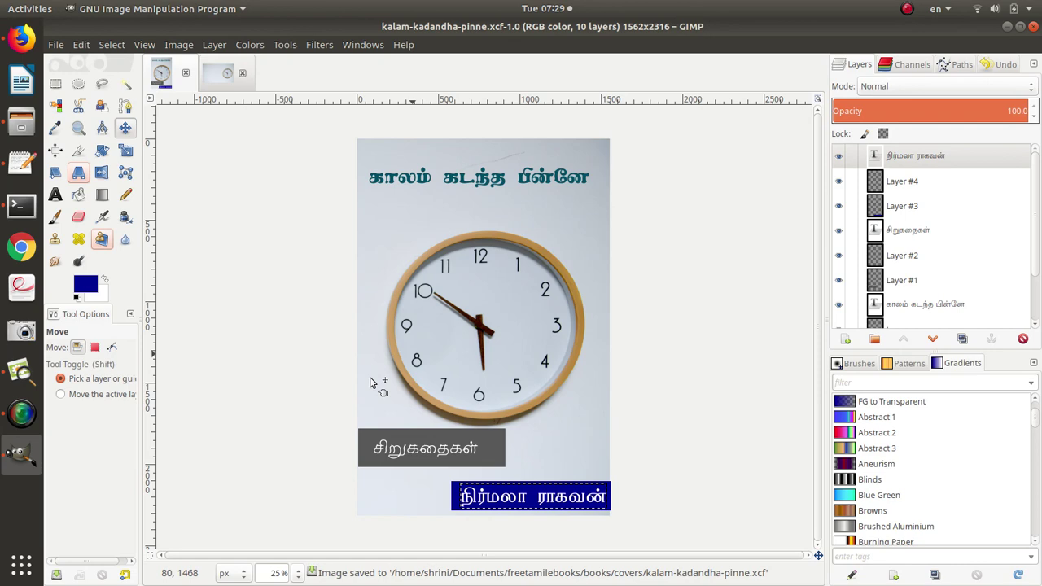
key(alt+Tab)
key(alt+Tab)
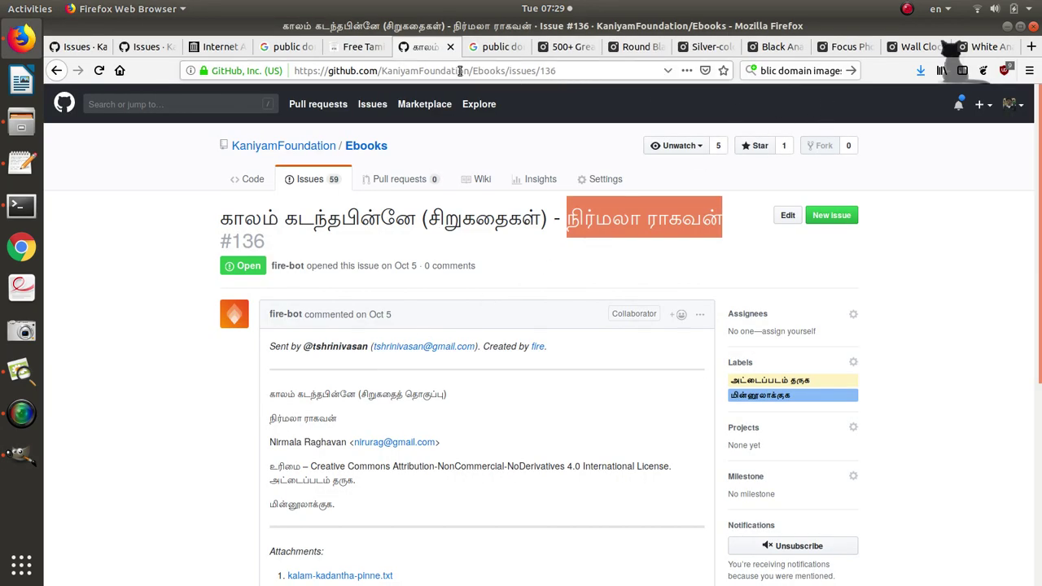
Start an Internet Archive upload of kalam-kadandha-pinne.jpg and .xcf from Recent files.
click(218, 47)
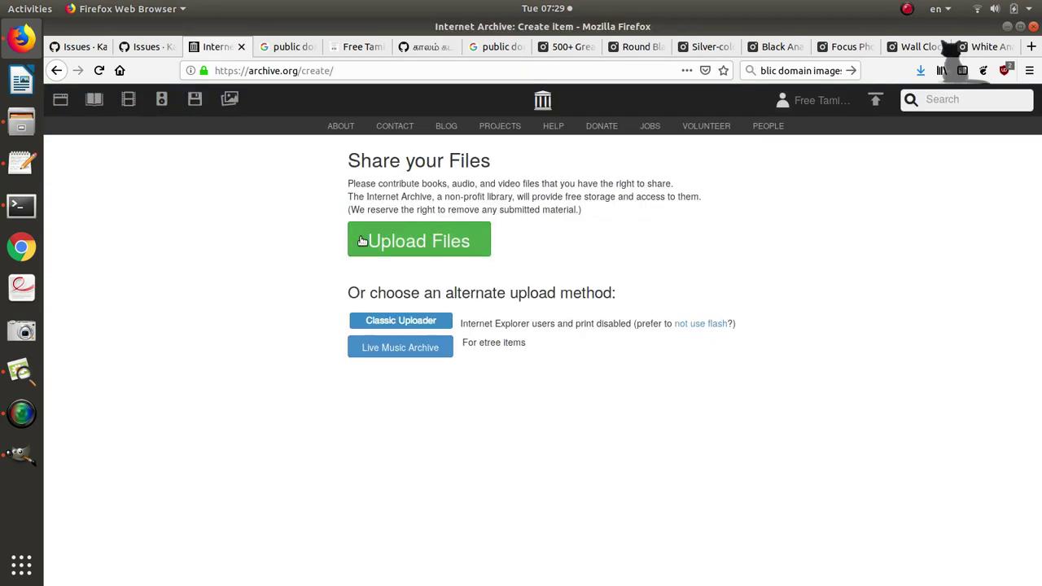
click(360, 243)
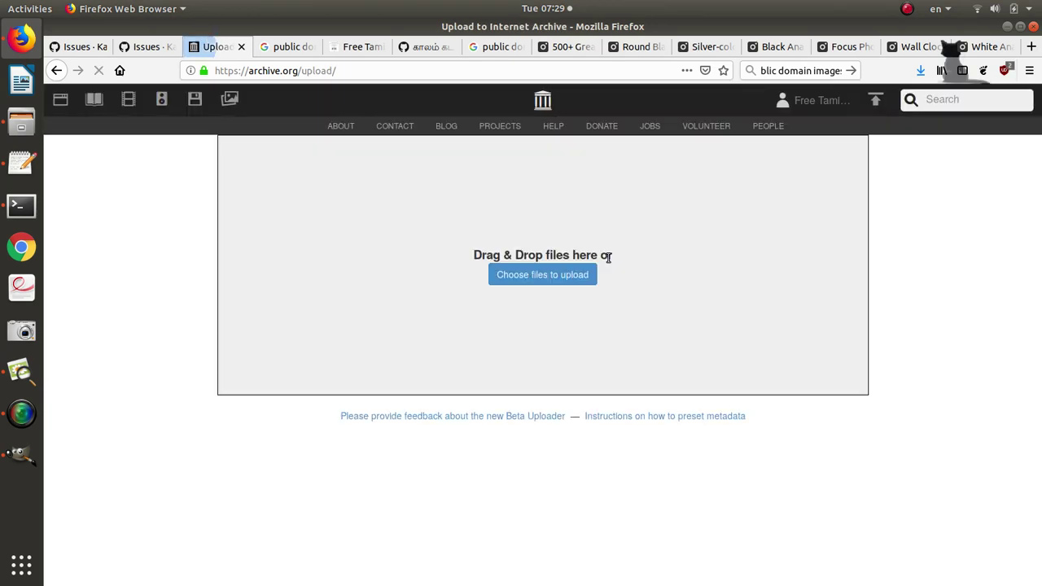
click(561, 280)
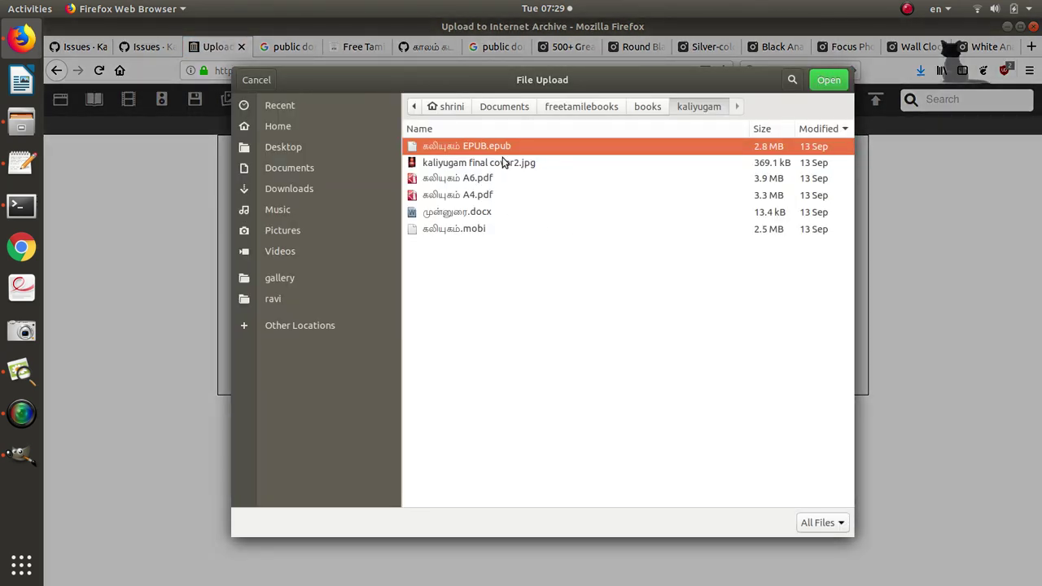
click(320, 102)
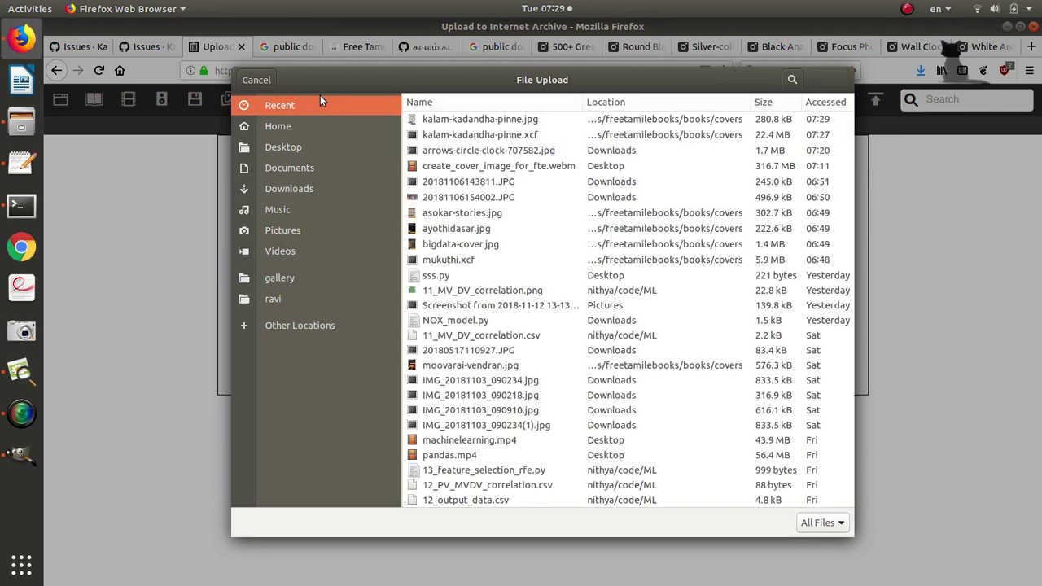
click(439, 120)
shift+click(442, 137)
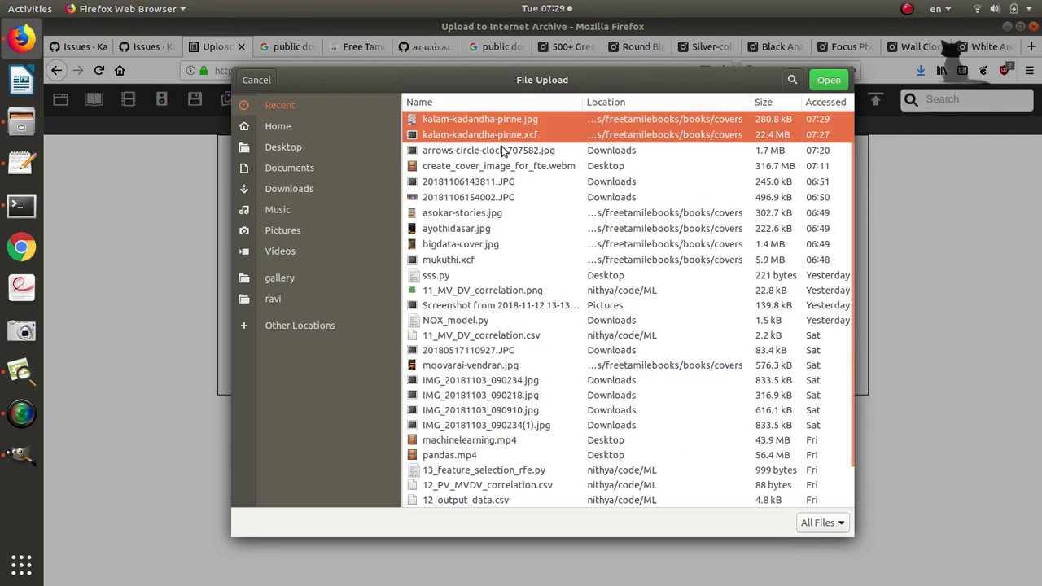
click(829, 81)
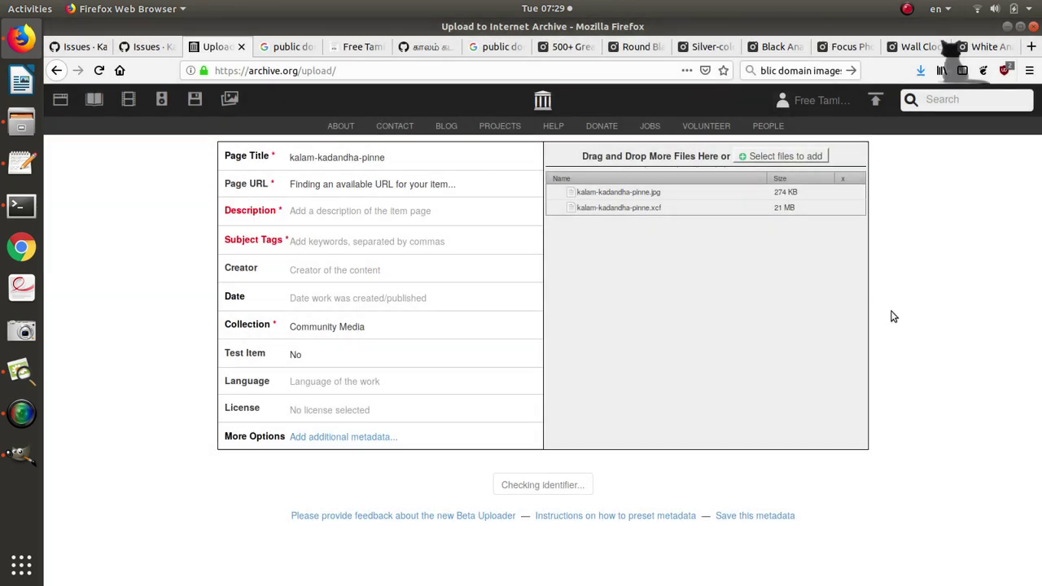
Title the item 'sample cover for freetamilebooks.com' and paste that as its description.
click(310, 158)
text(san)
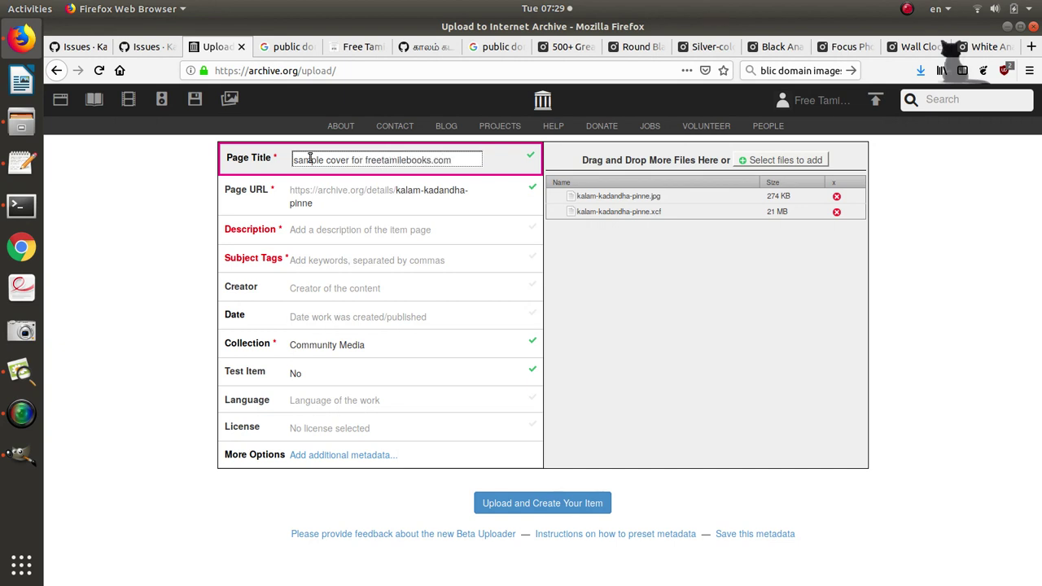
text(ple cover for freetamilebooks.com)
triple_click(373, 163)
key(ctrl+c)
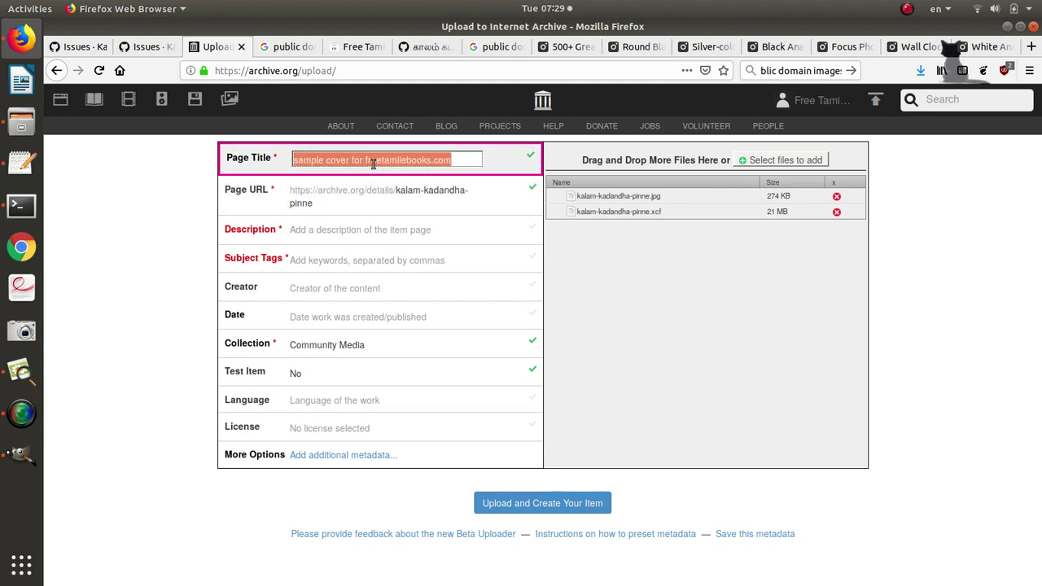
click(363, 200)
click(352, 231)
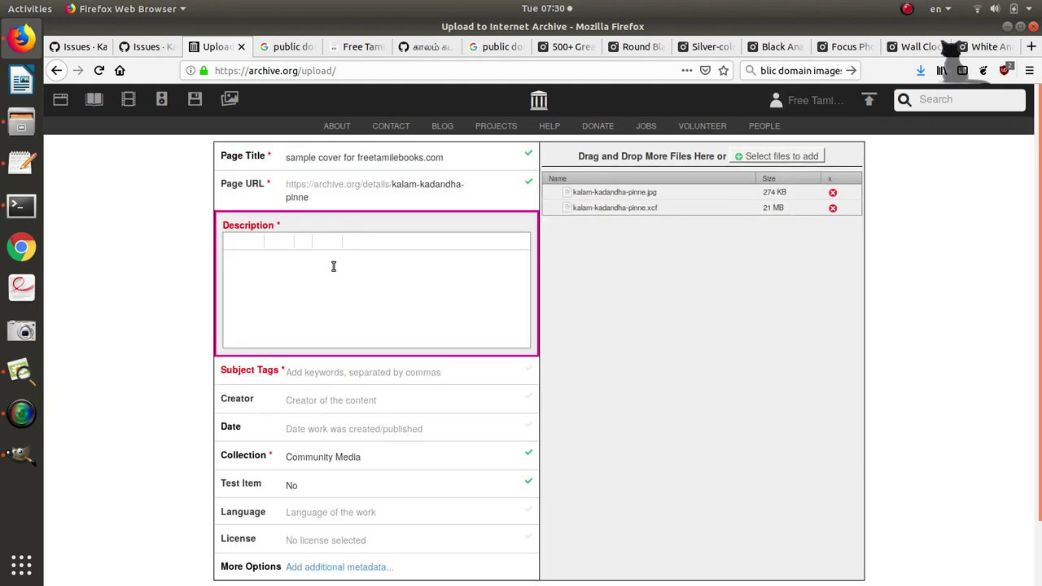
key(ctrl+v)
Add the tags 'conver image', fill in the creator, and set the language to Tamil.
click(331, 375)
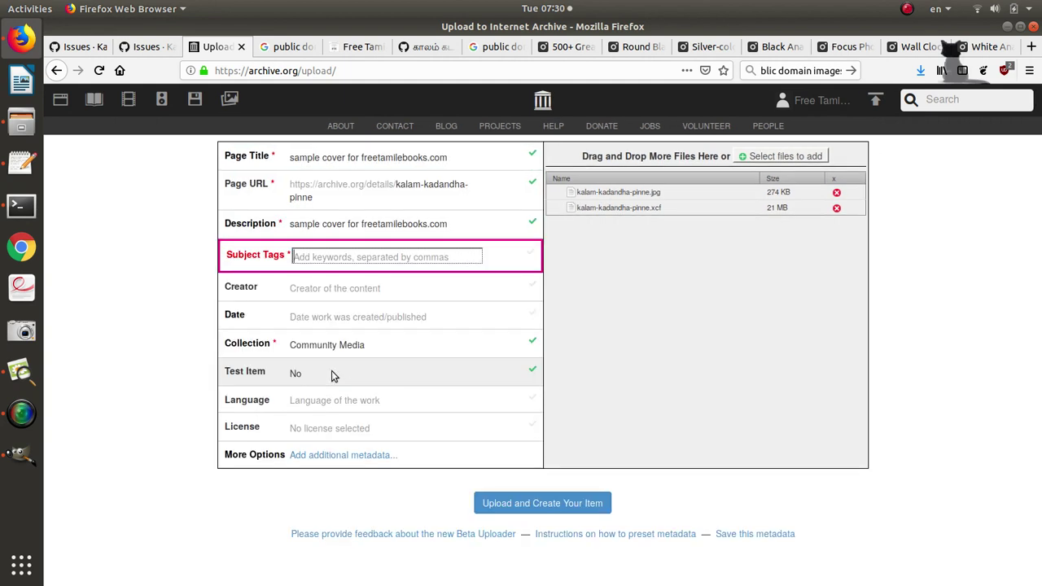
text(conve)
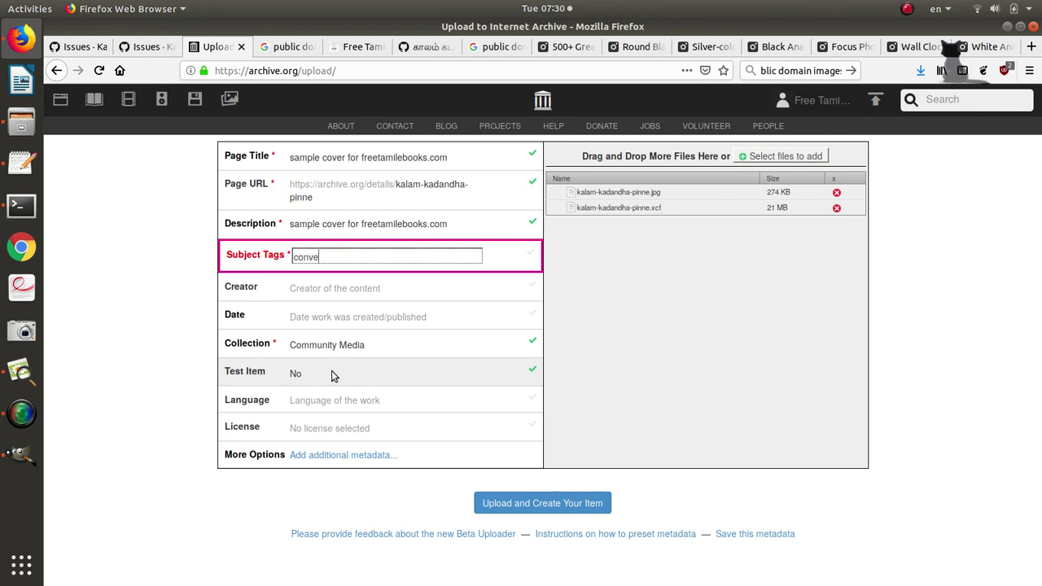
text(r image)
click(358, 290)
text(tshrinivasan)
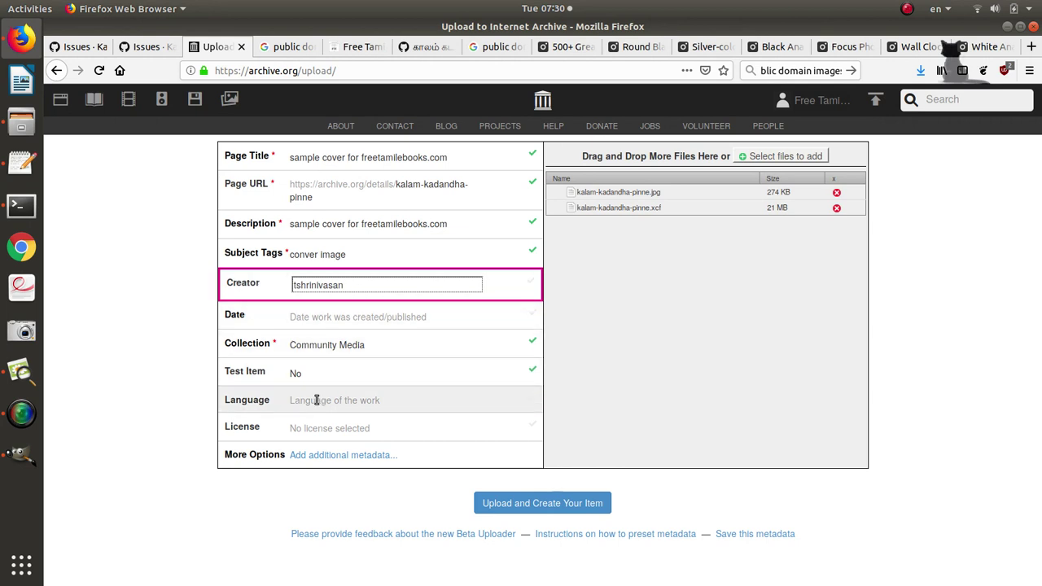
click(317, 400)
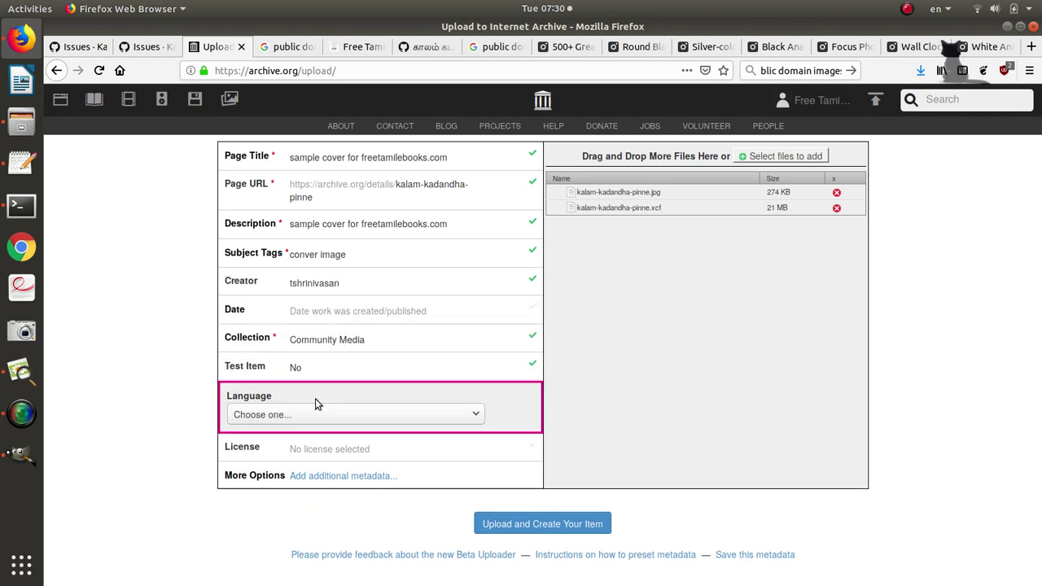
click(317, 414)
text(tamil)
key(Return)
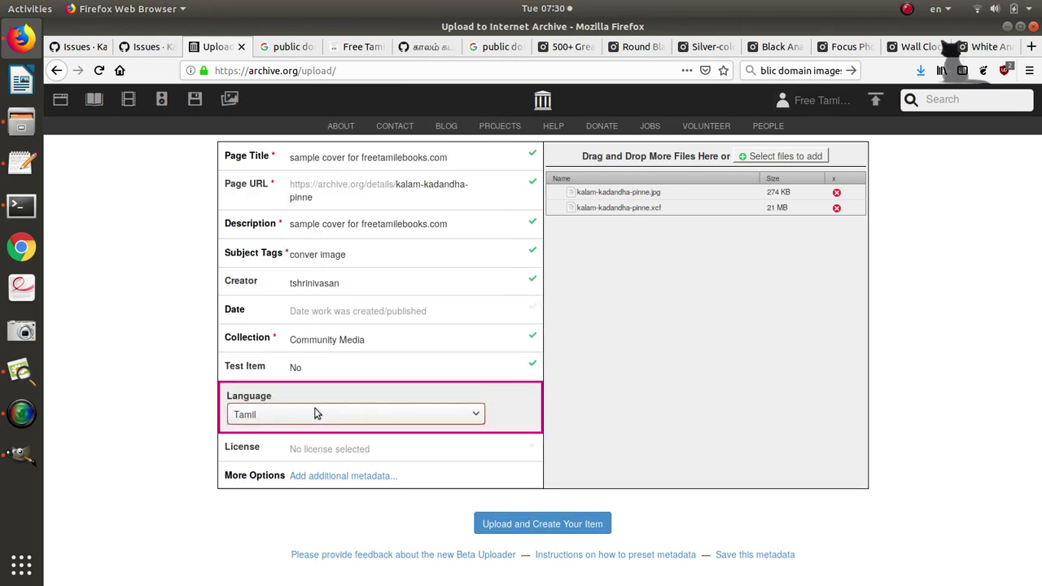
Set the license to Public Domain and create the item.
click(311, 449)
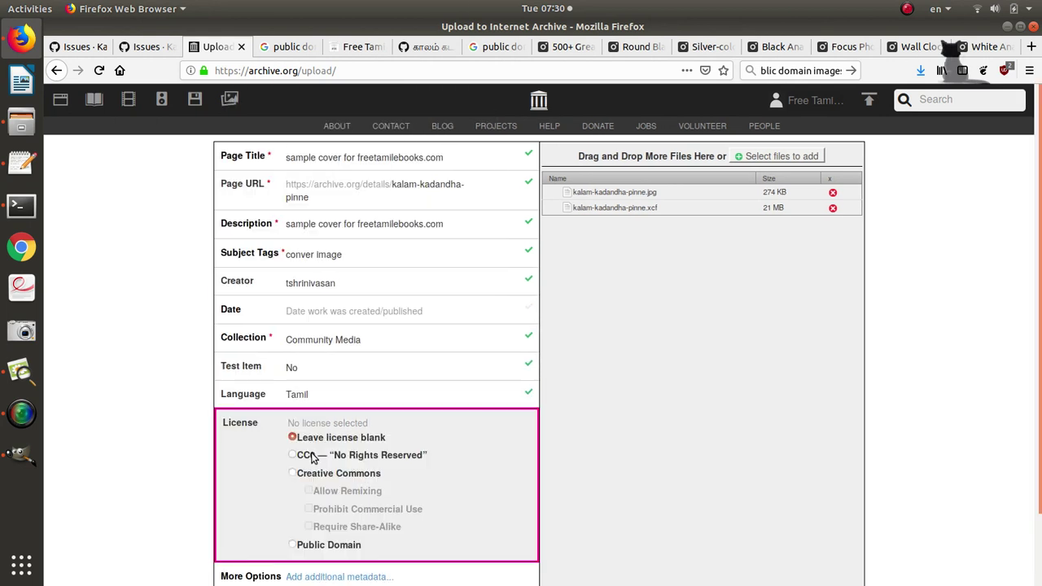
click(337, 456)
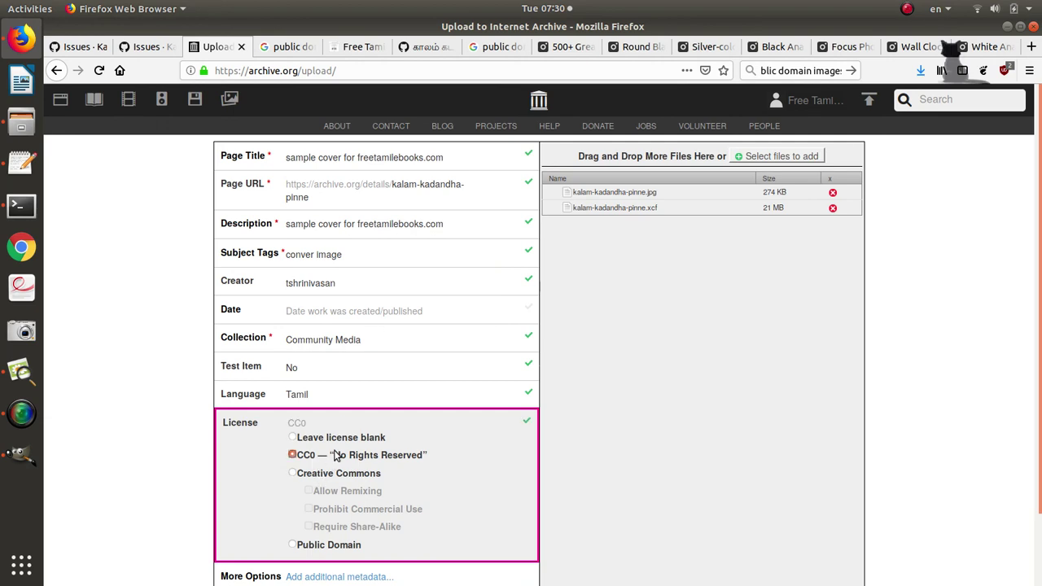
click(360, 546)
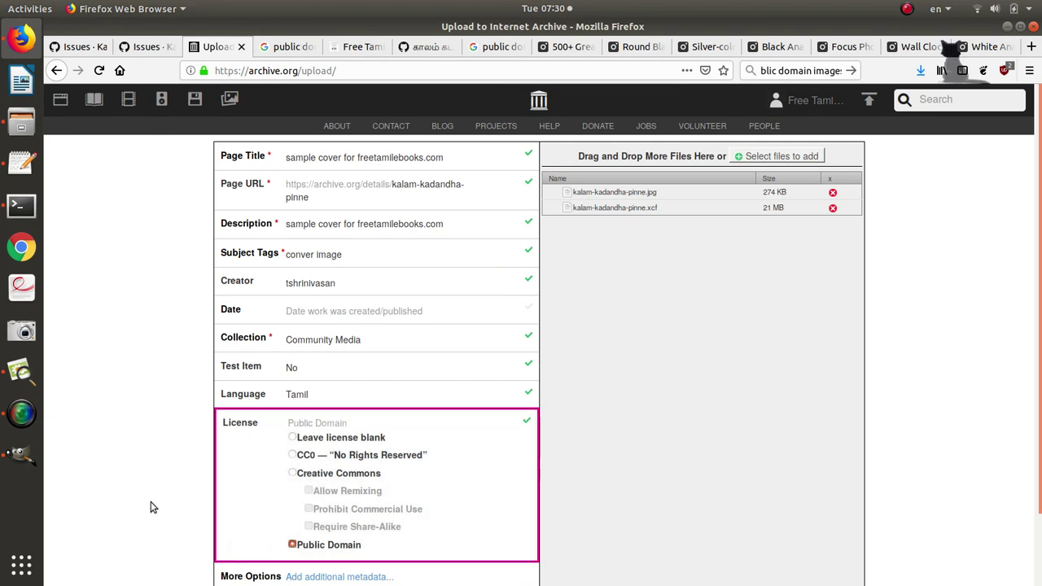
scroll(150, 506, down, 2)
click(568, 541)
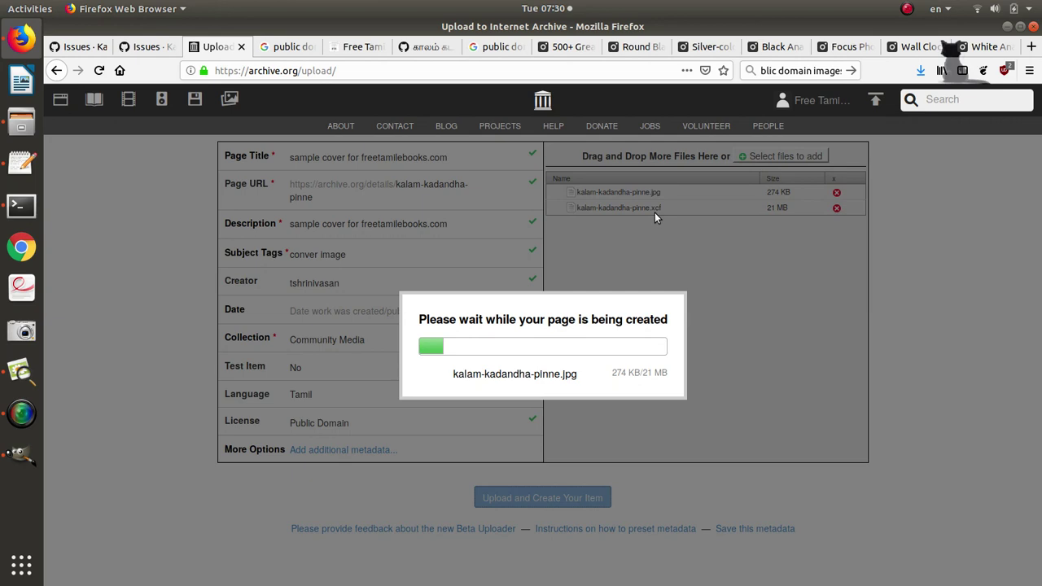
Glance at GIMP, then return to Firefox and open the Free Tamil Ebooks tab.
key(alt+Tab)
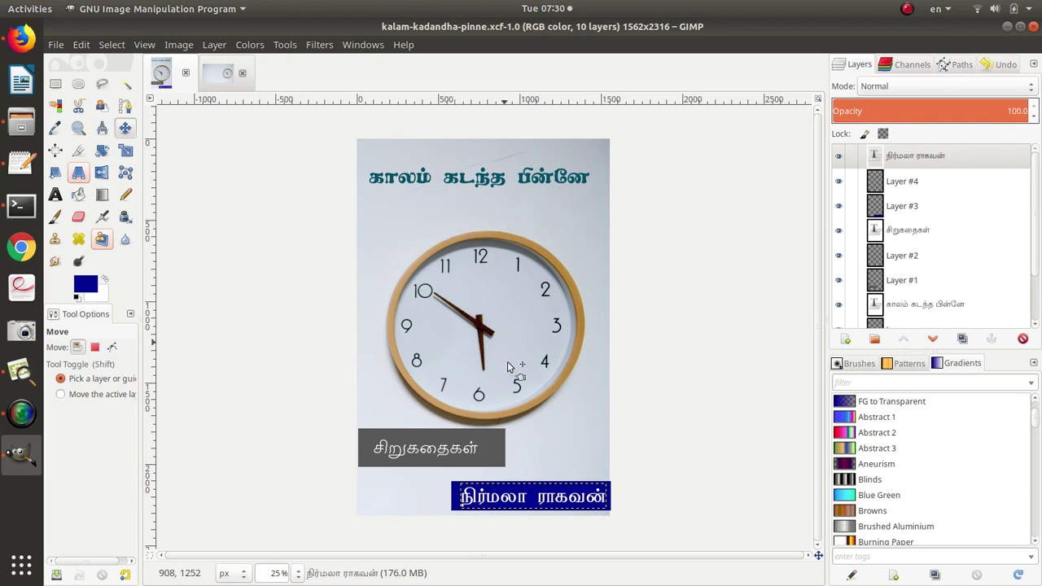
key(alt+Tab)
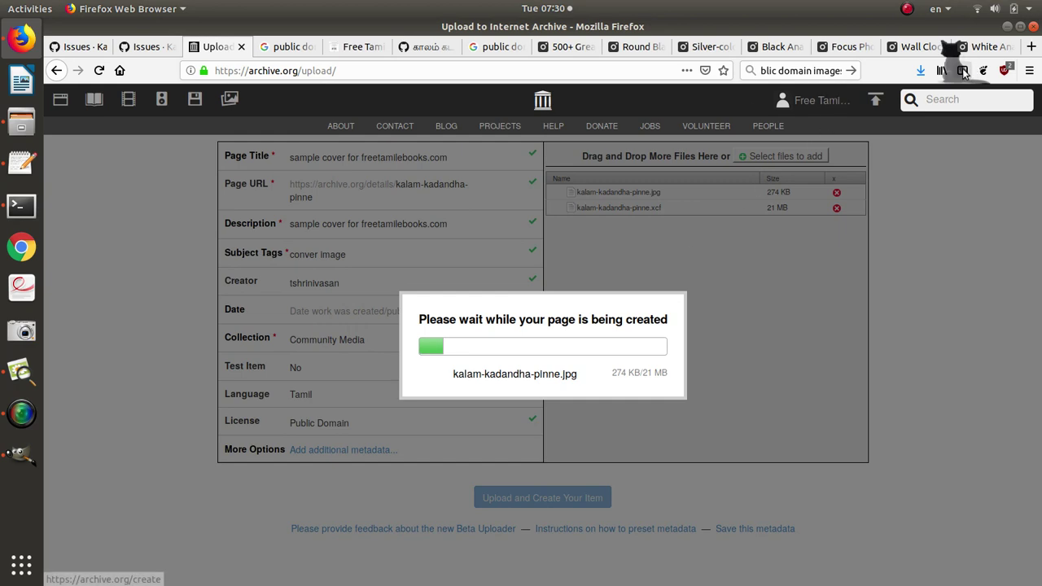
click(353, 51)
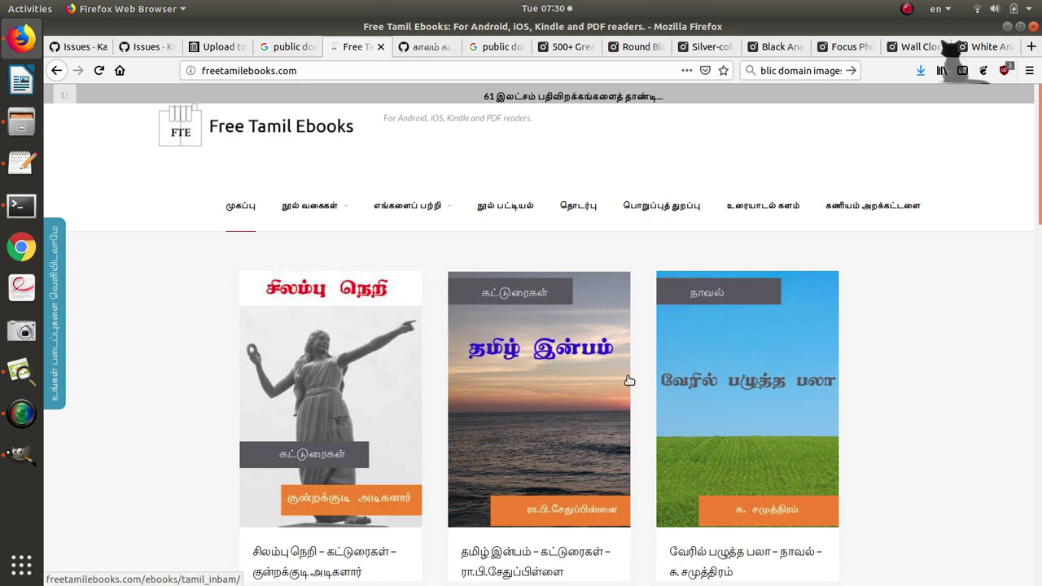
Scroll through the newest covers on freetamilebooks.com and go to page 2 of books.
scroll(741, 380, down, 4)
scroll(740, 381, down, 5)
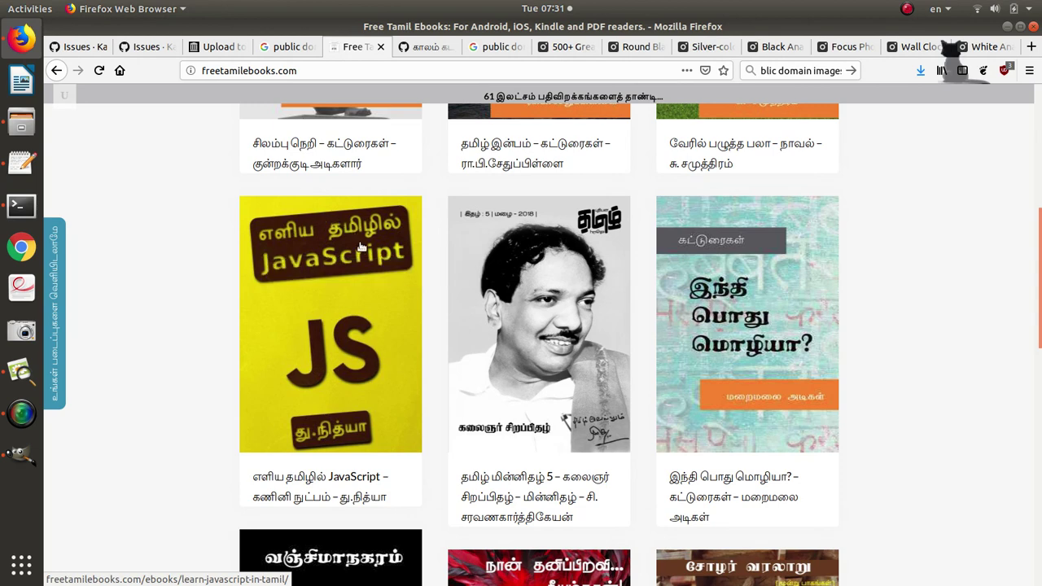
scroll(329, 372, down, 6)
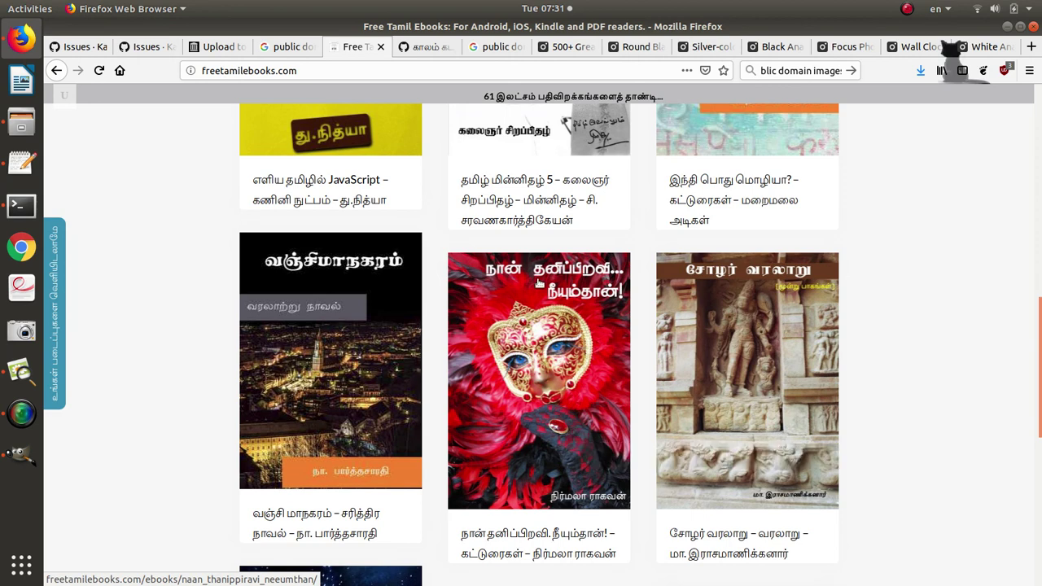
scroll(583, 320, down, 5)
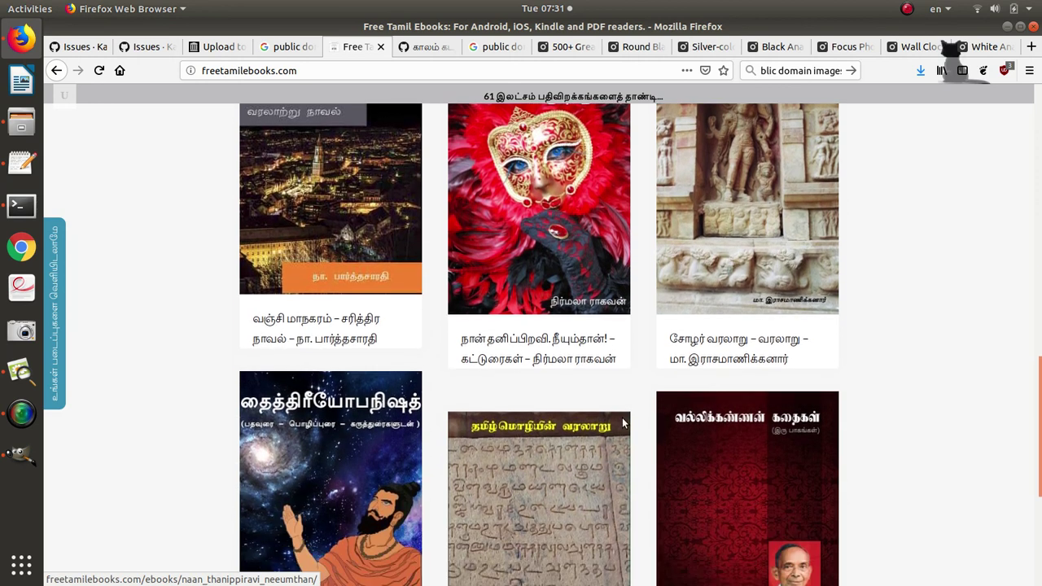
scroll(892, 347, down, 2)
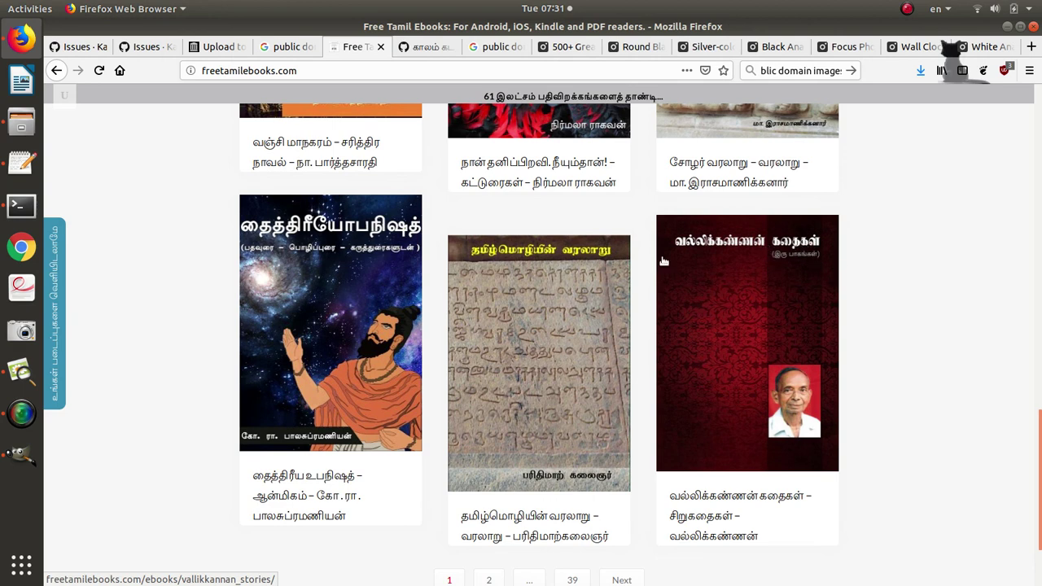
scroll(635, 366, down, 3)
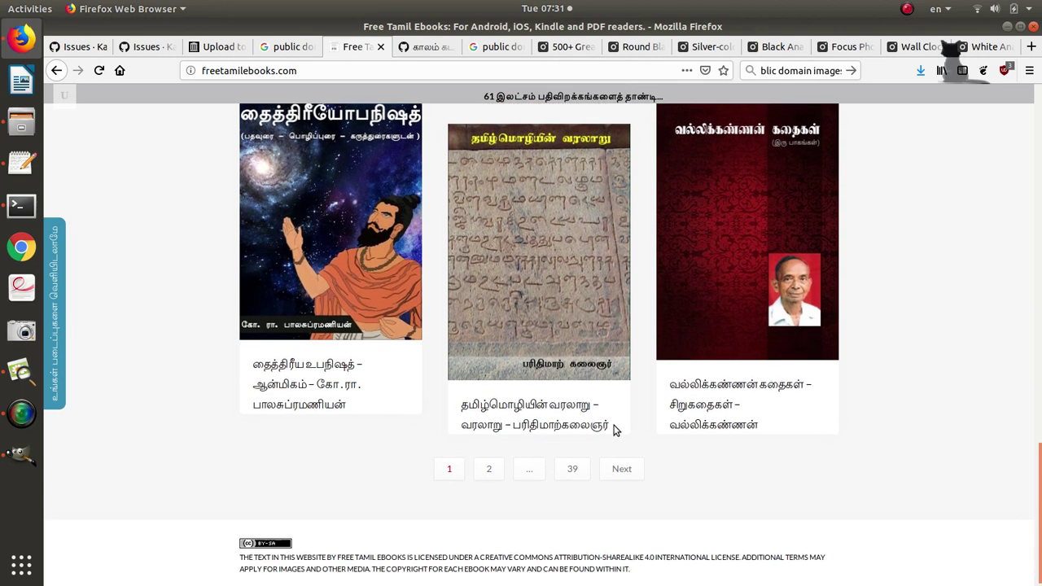
click(622, 471)
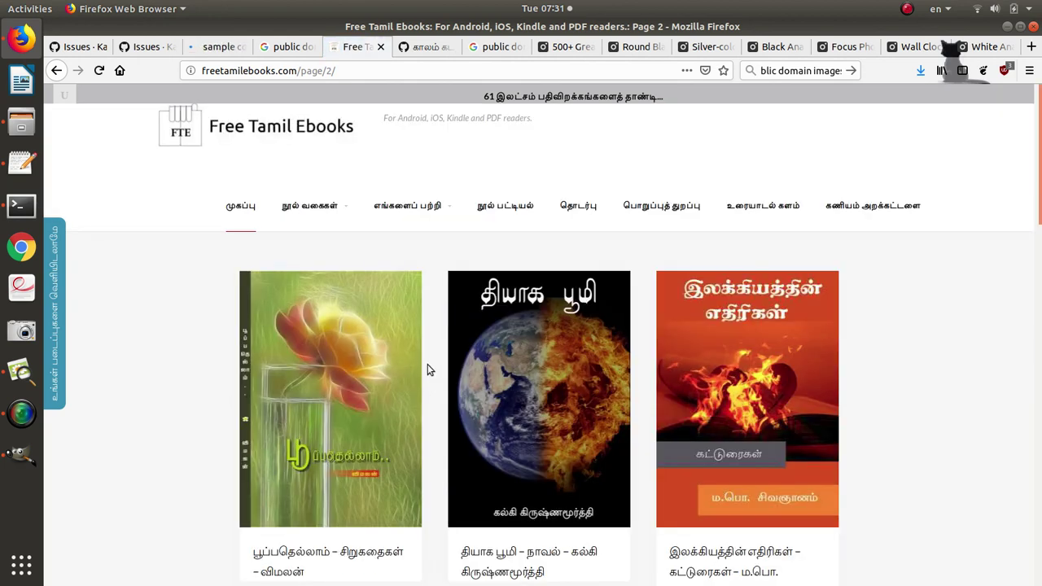
Scroll page 2's book covers down to the pagination bar, then return to GIMP.
scroll(428, 364, down, 5)
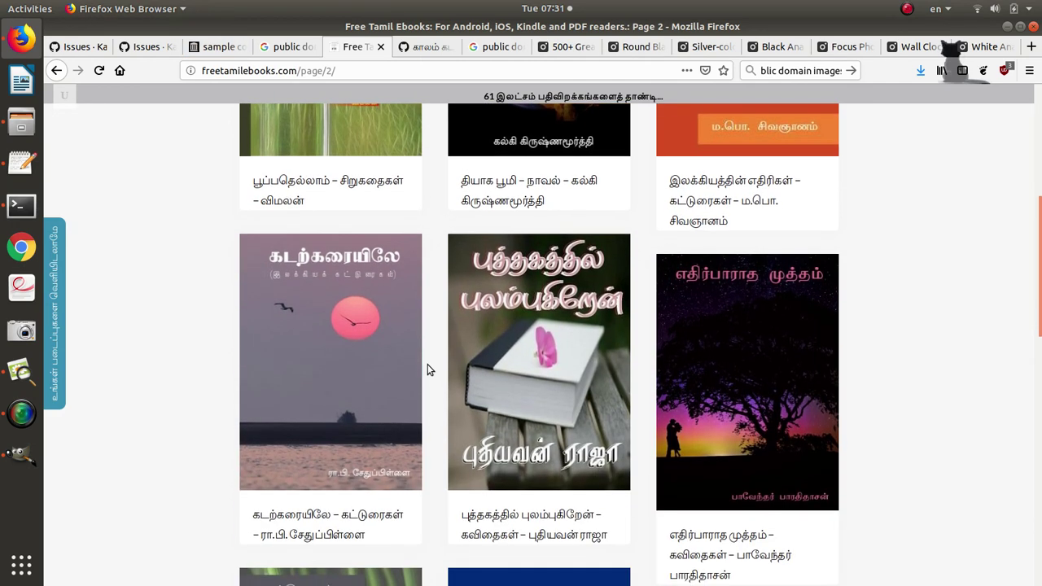
scroll(427, 368, down, 4)
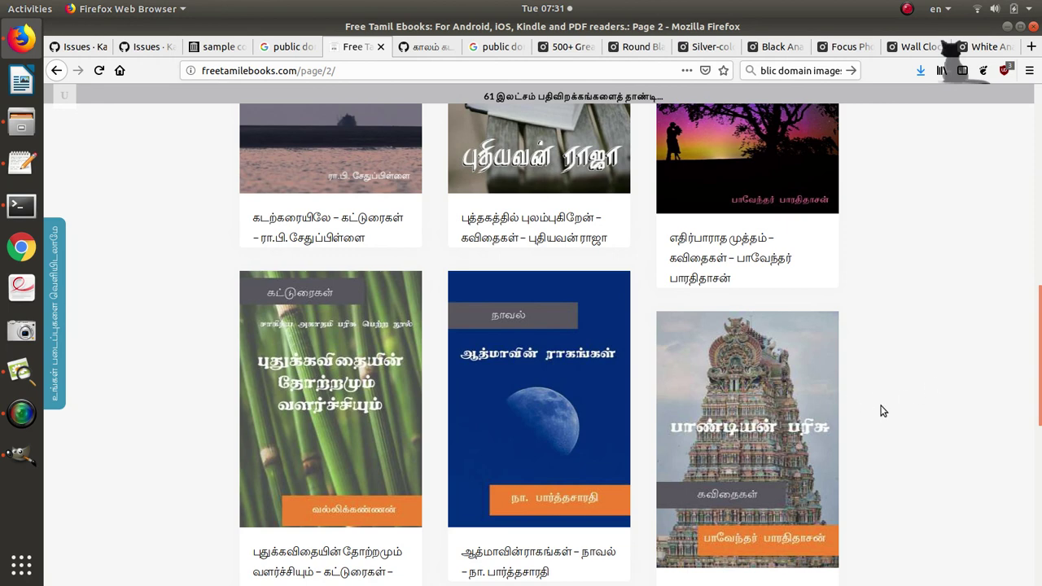
scroll(883, 411, down, 5)
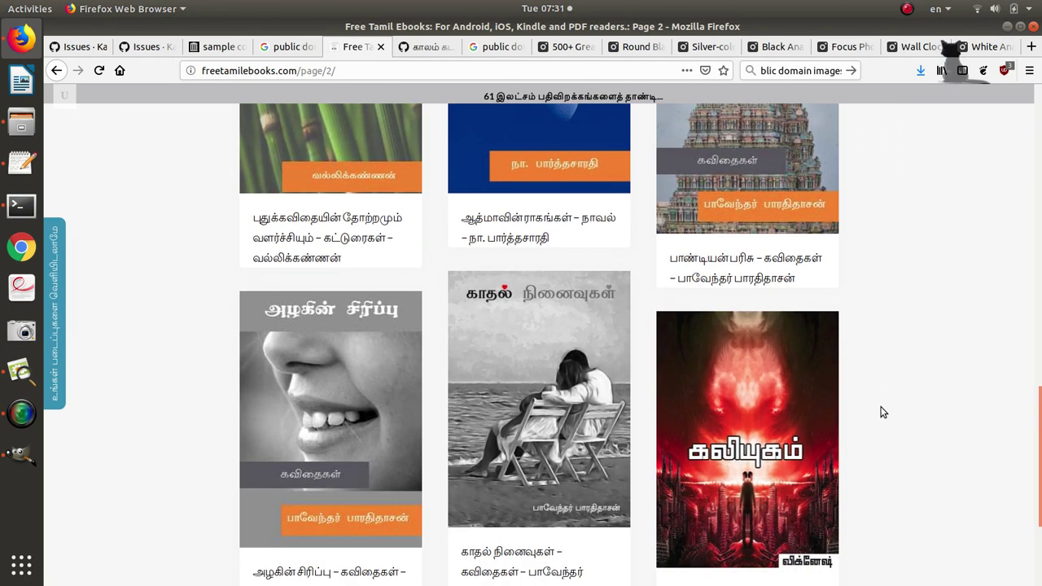
scroll(883, 411, down, 2)
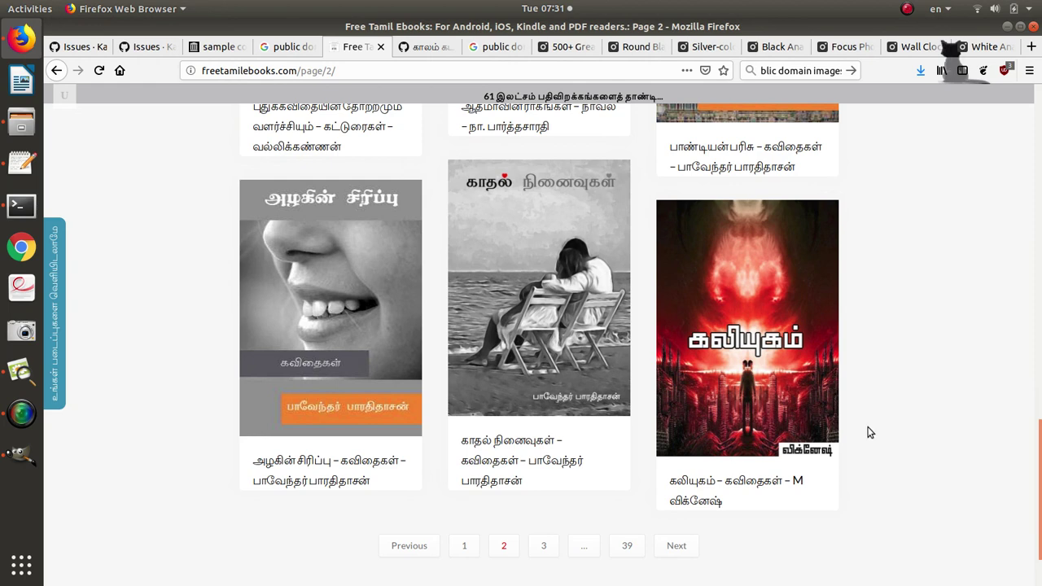
key(alt+Tab)
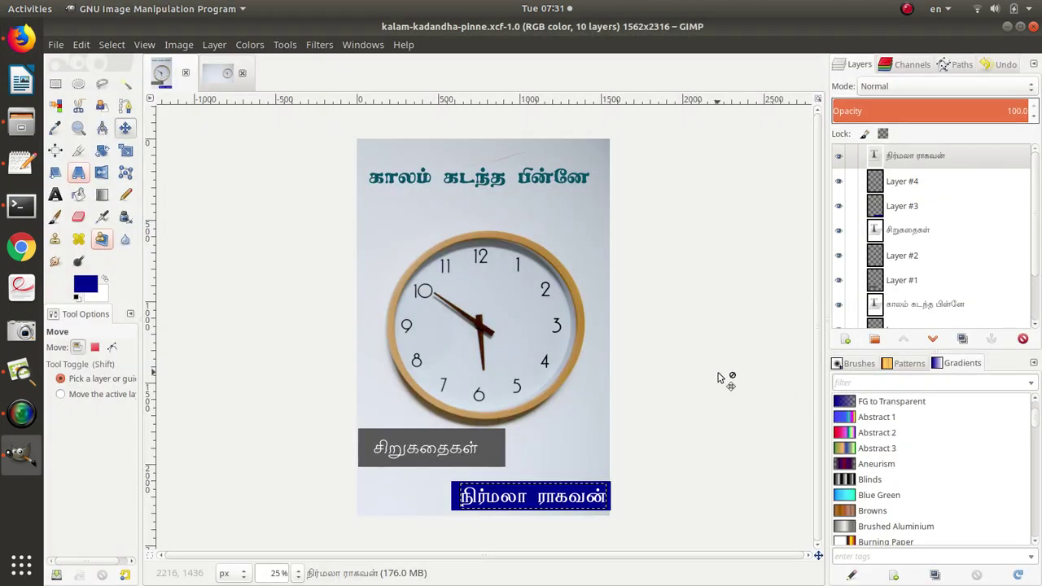
Copy the archive.org/details/kalam-kadandha-pinne address from the 'sample cover' tab.
key(alt+Tab)
key(alt+Tab)
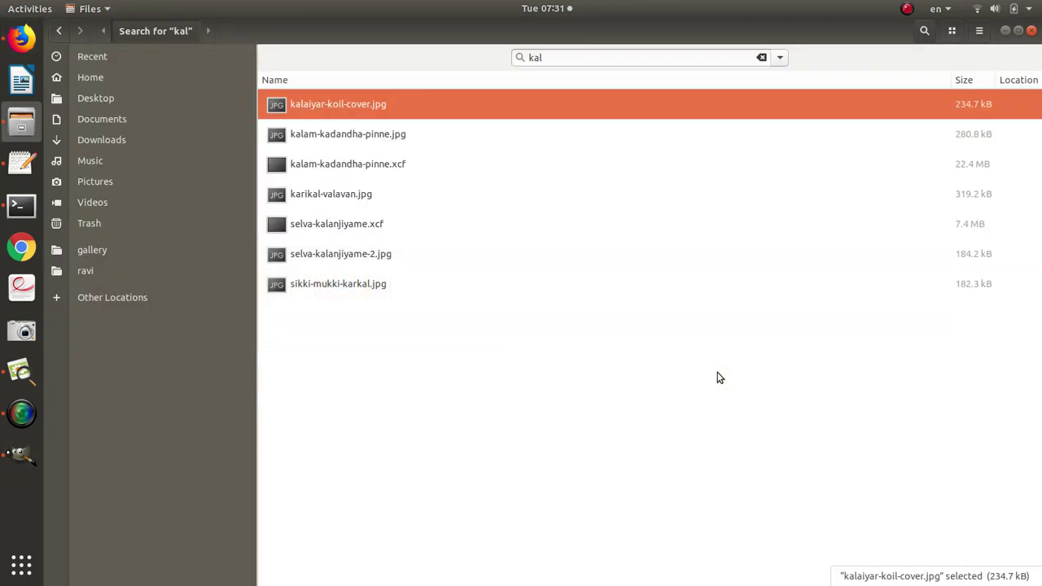
key(alt+Tab)
key(alt+Tab)
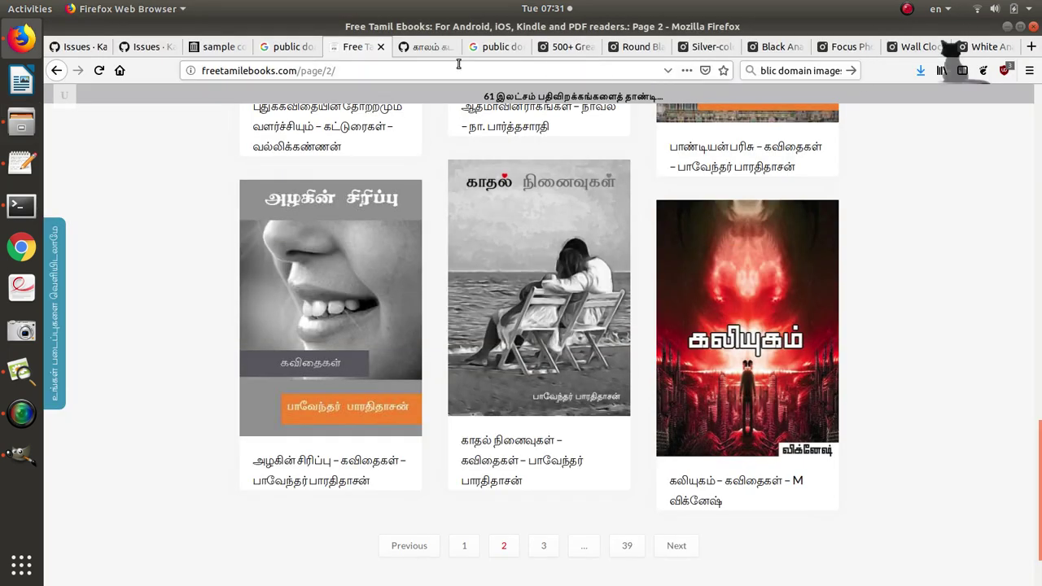
click(213, 47)
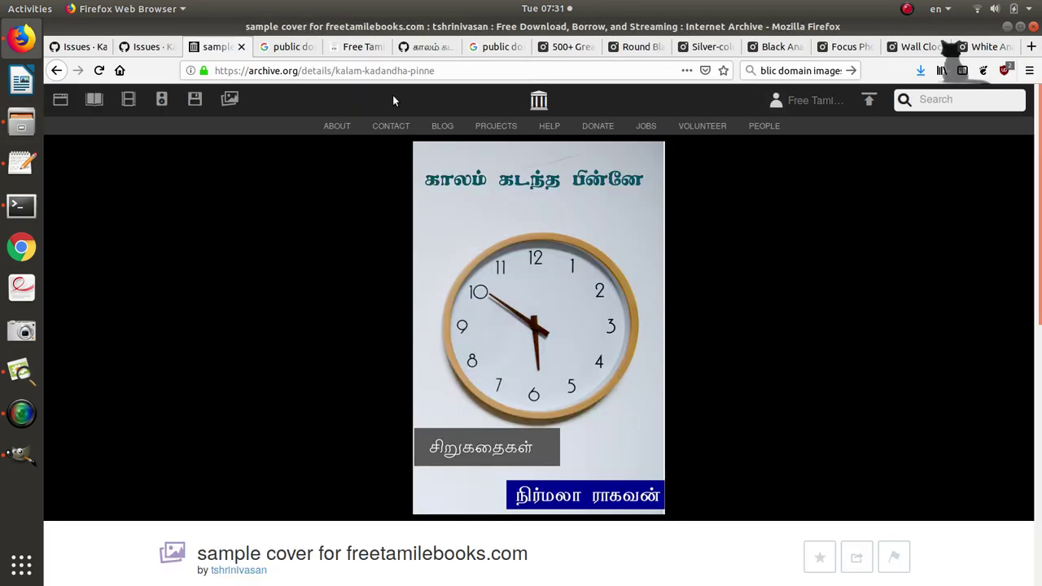
click(413, 71)
key(ctrl+c)
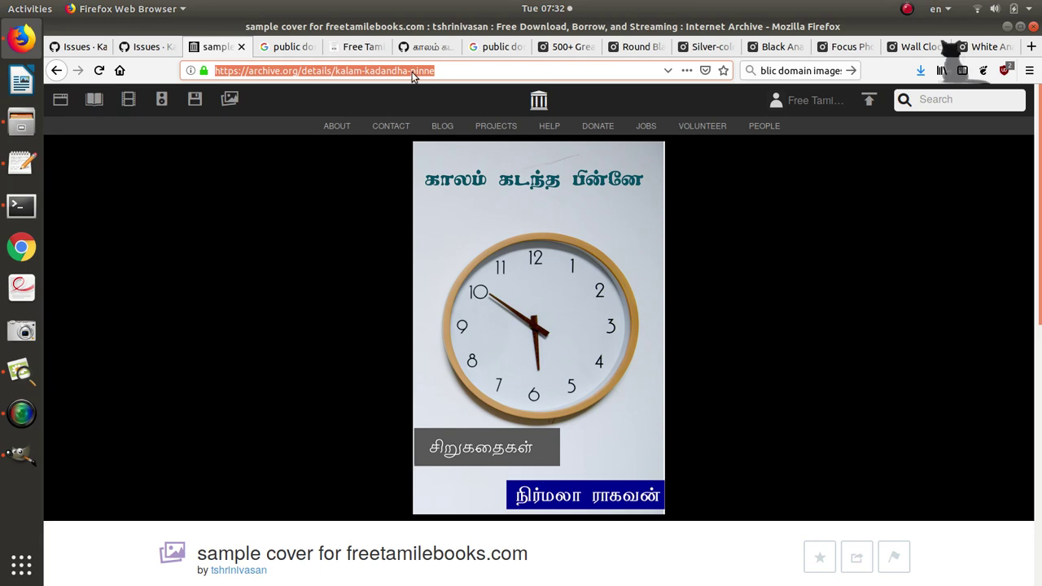
key(alt+Tab)
Paste the item address on a new line at the end of the Text Editor notes.
key(alt+Tab)
key(alt+Tab)
key(alt+Tab)
key(alt+Tab)
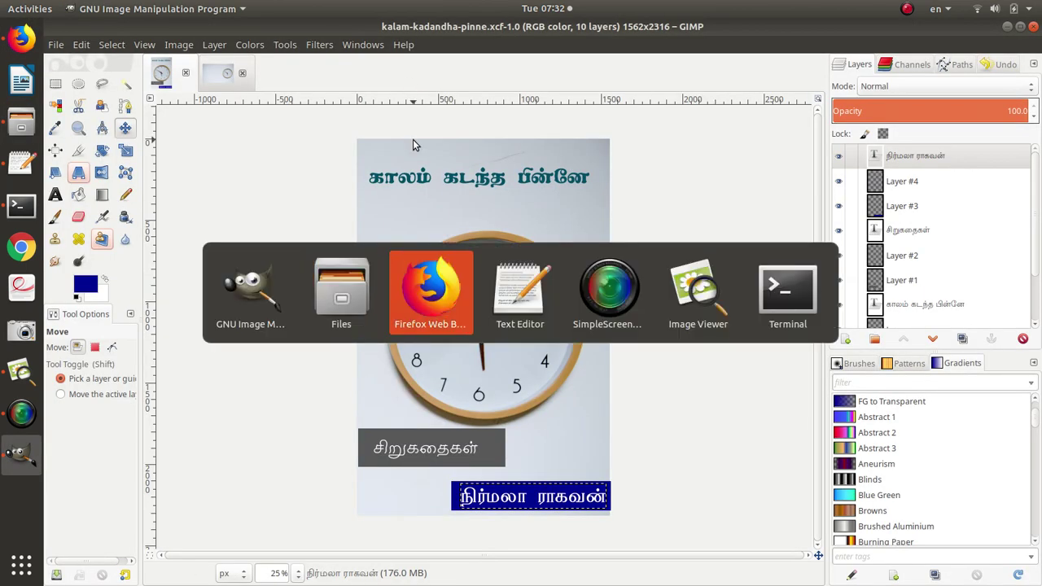
key(alt+Tab)
key(Down)
key(Down)
key(Return)
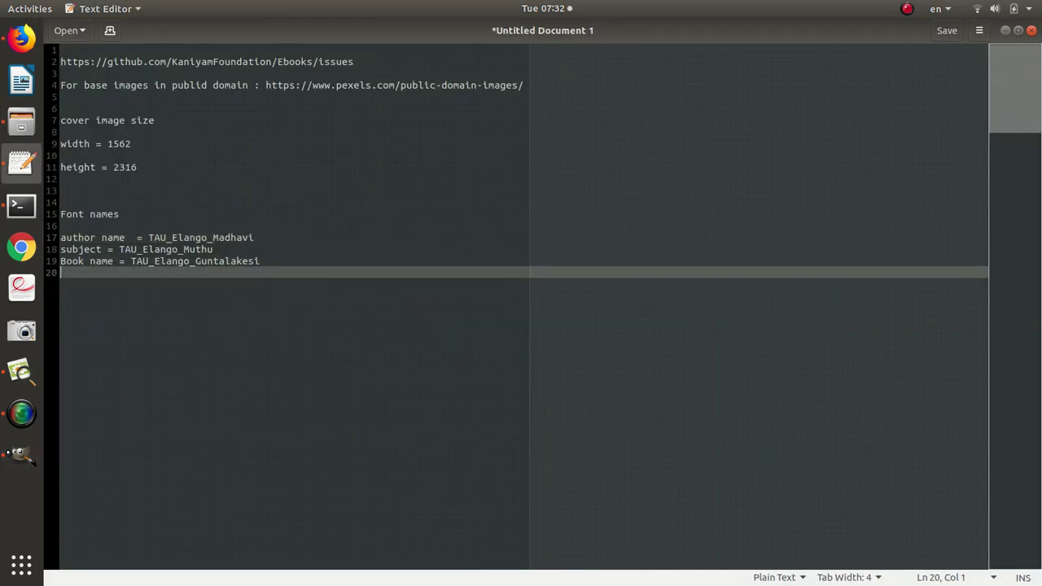
key(Return)
key(Return)
key(ctrl+v)
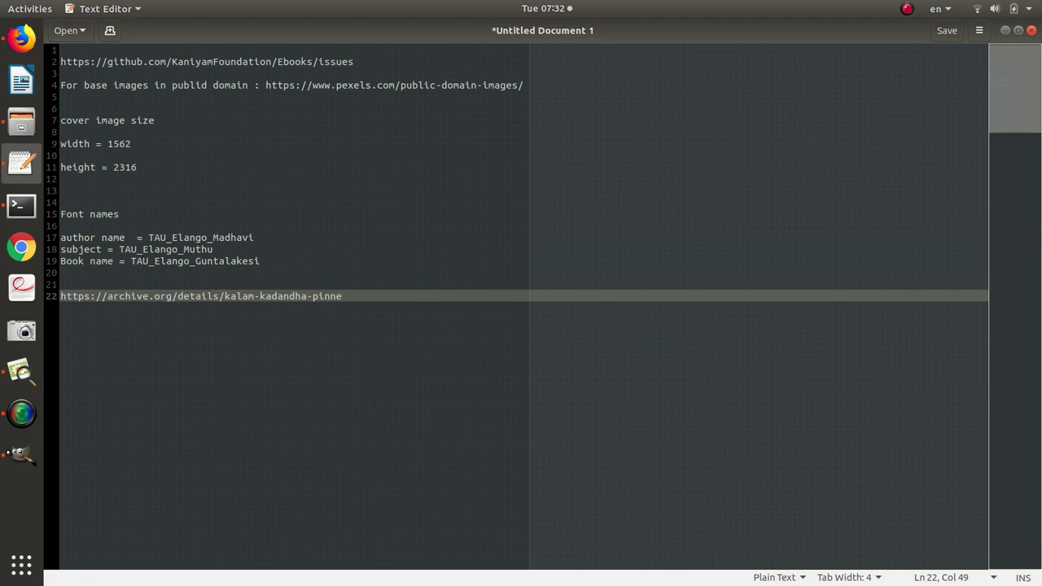
key(alt+Tab)
key(alt+Tab)
key(alt+Tab)
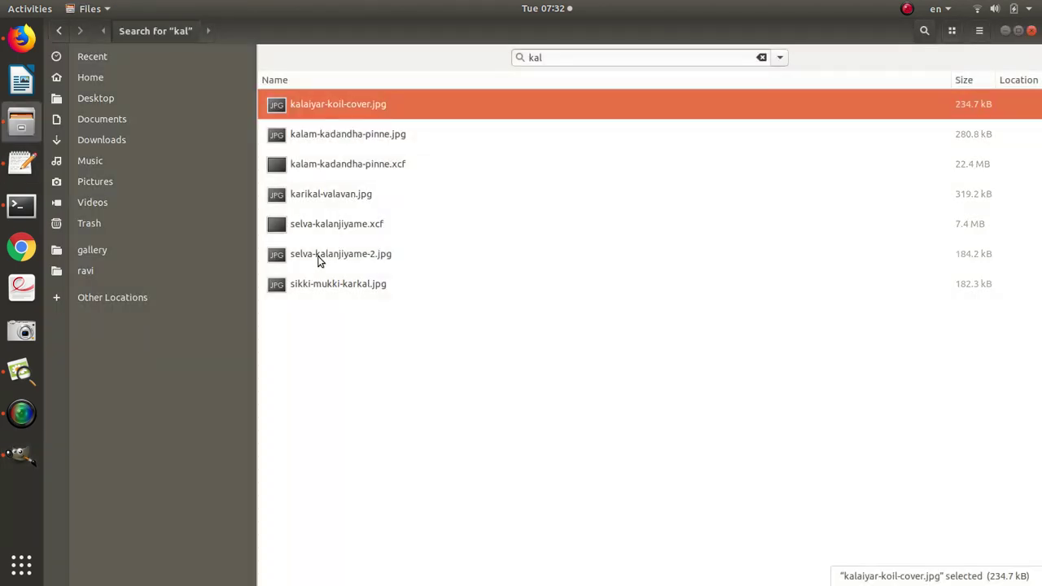
key(alt+Tab)
key(alt+Tab)
key(alt+Tab)
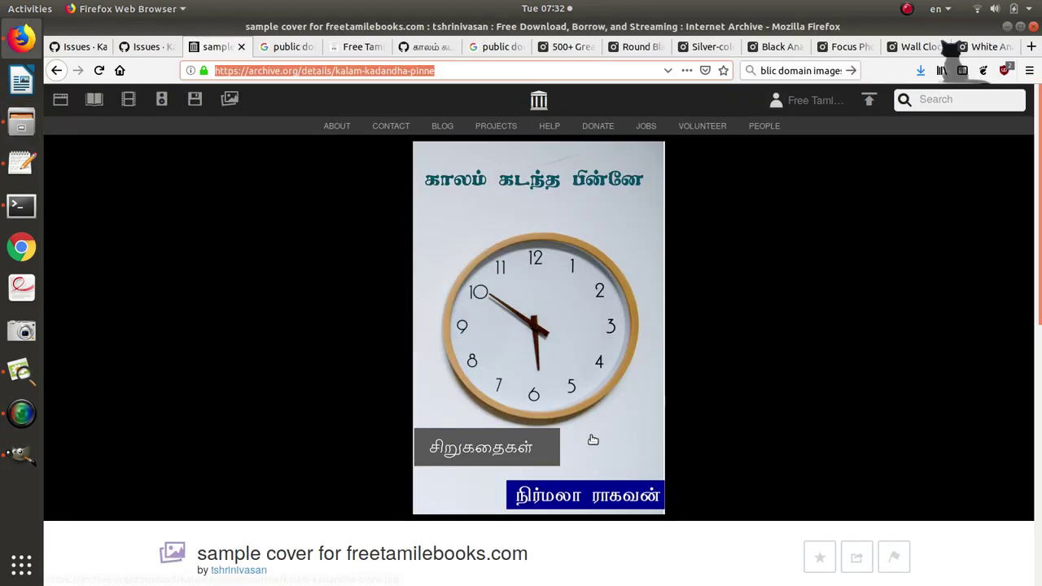
List all item files, confirming the 274.2K jpg and 21.4M xcf, then return to GIMP.
scroll(605, 473, down, 4)
scroll(604, 472, down, 3)
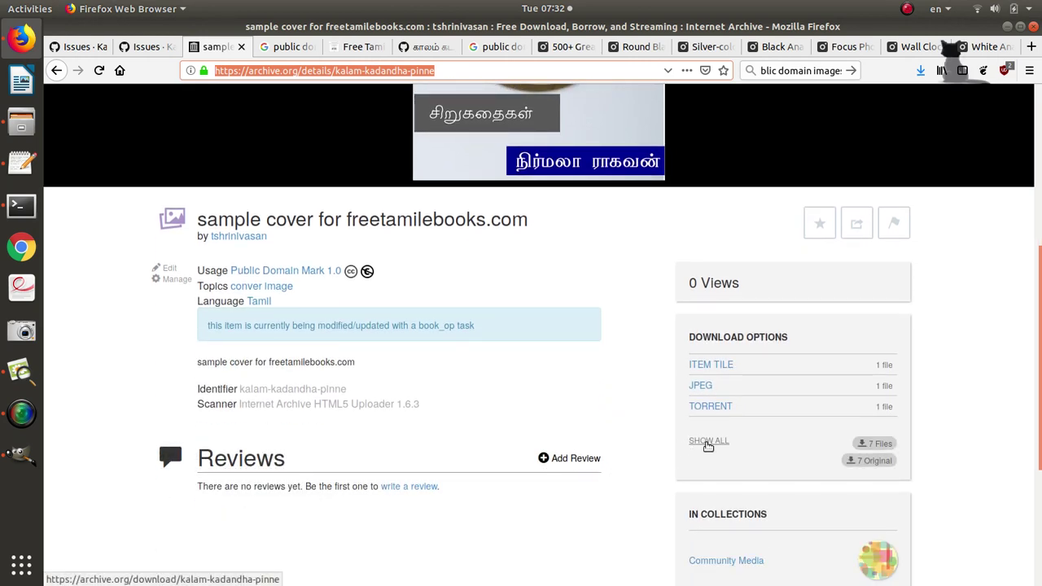
click(708, 444)
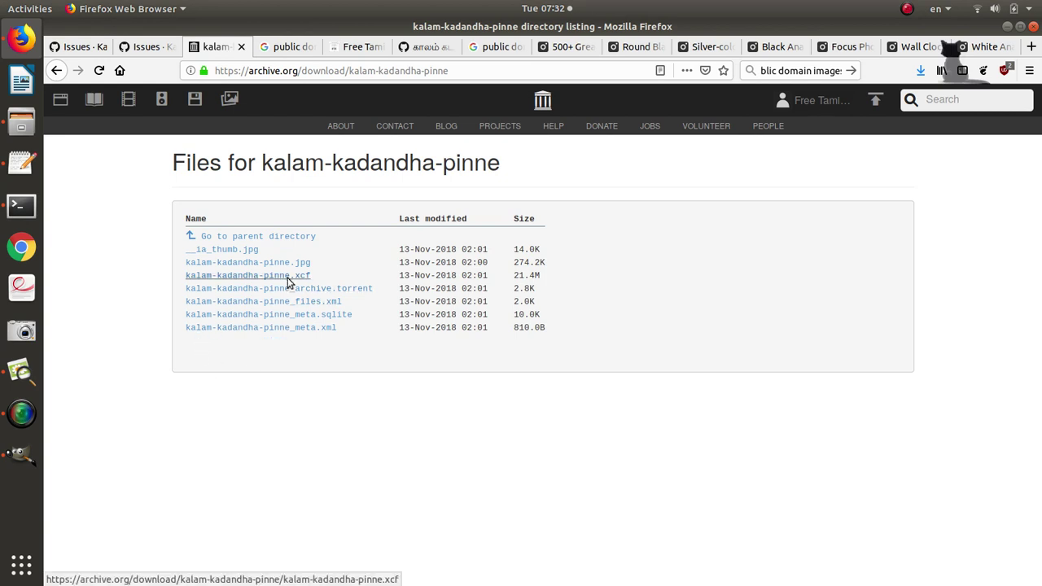
key(alt+Tab)
key(alt+Tab)
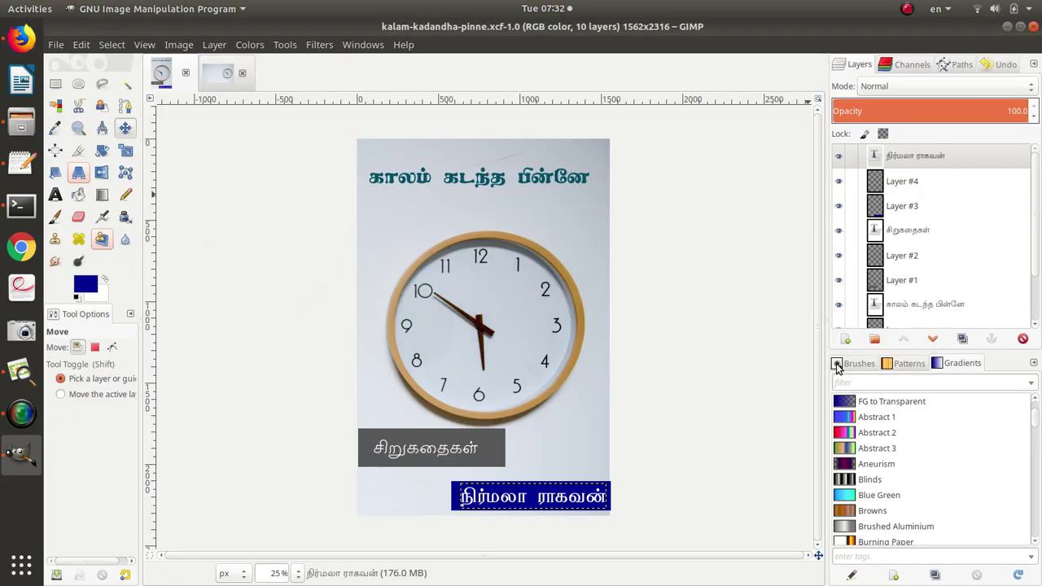
scroll(950, 257, down, 2)
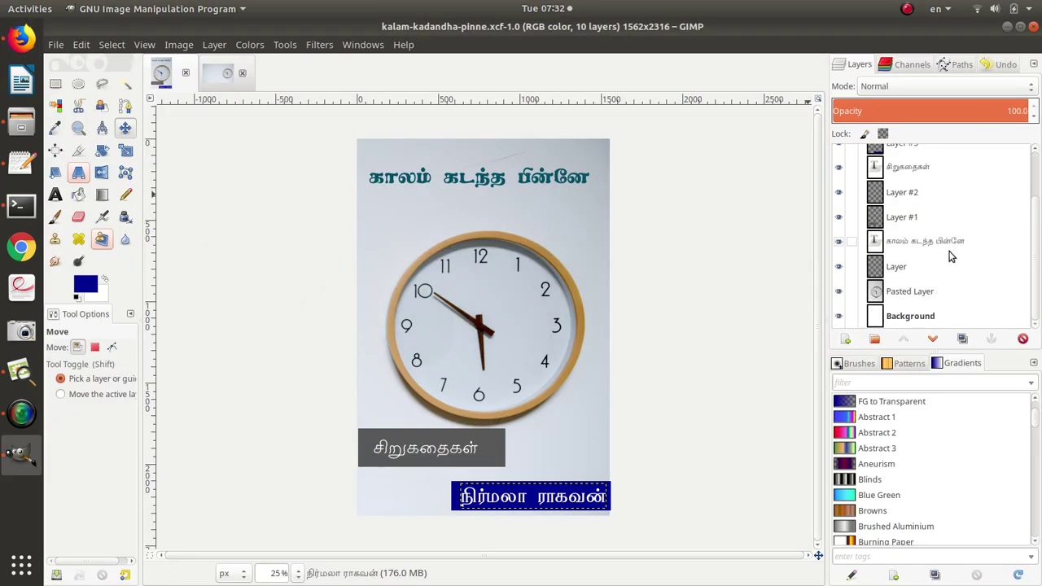
click(923, 293)
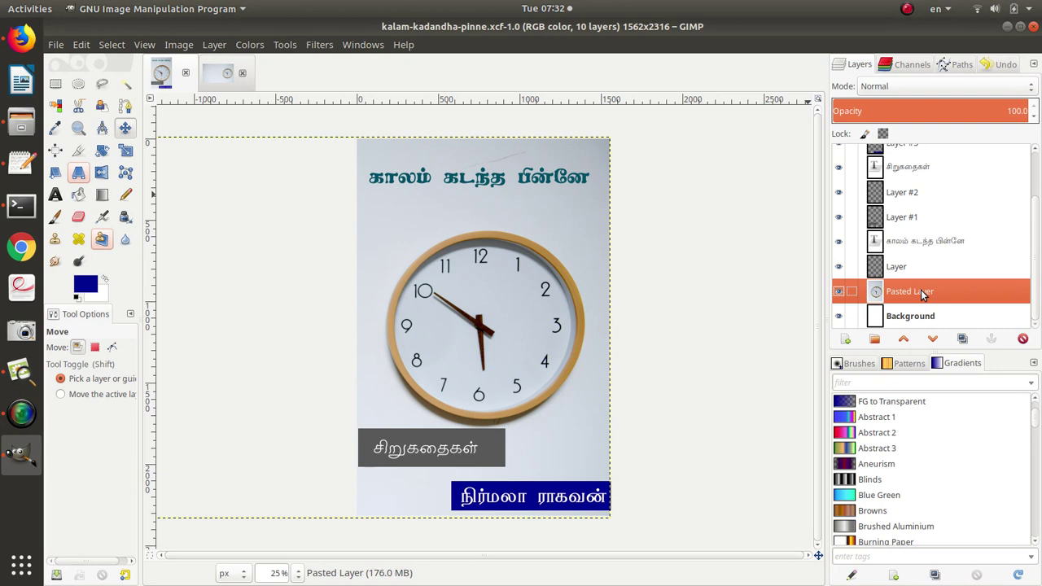
click(930, 240)
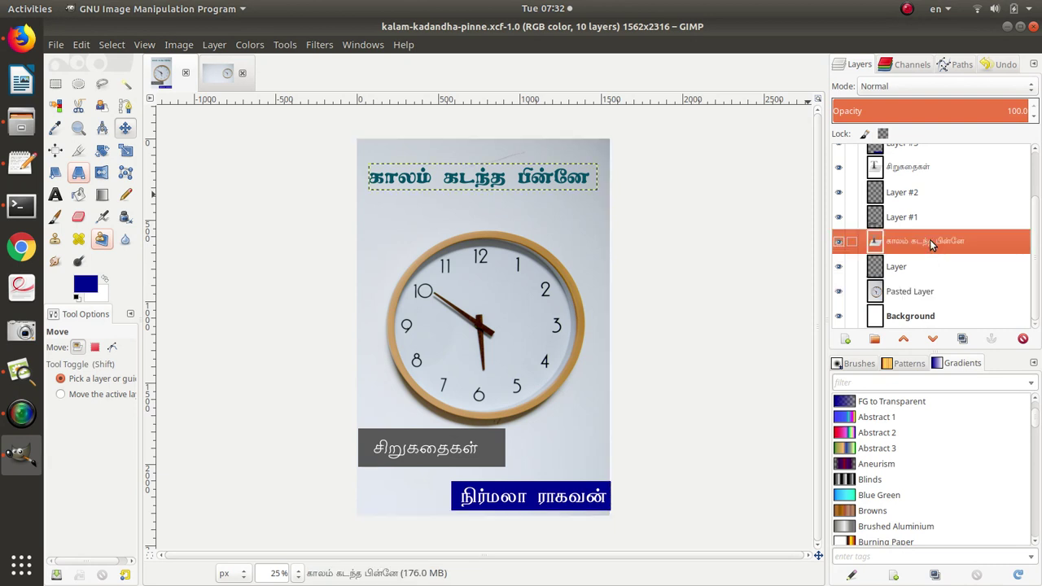
scroll(920, 214, up, 2)
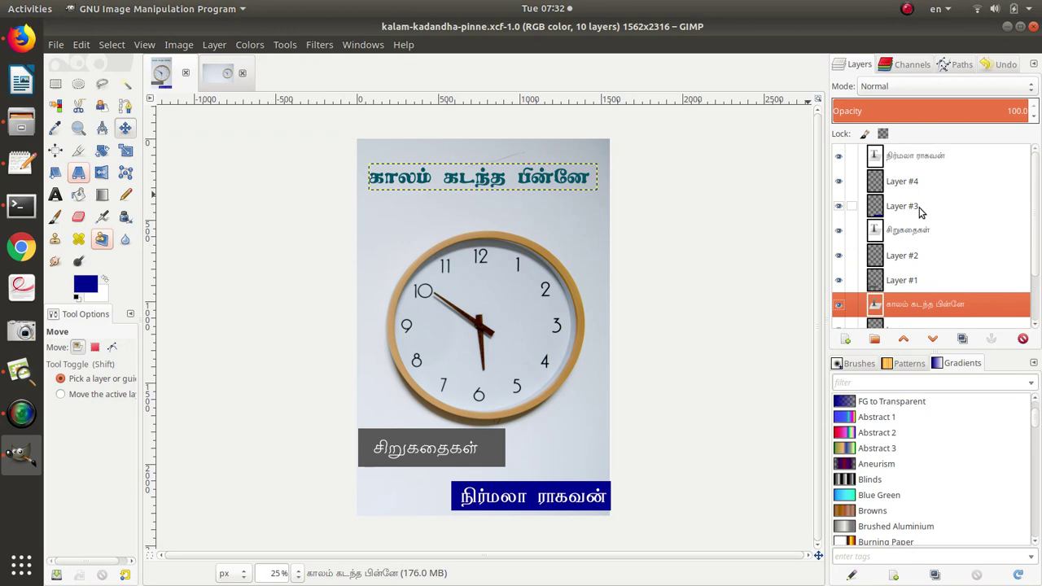
Back in Firefox, open Ebooks issue #136 for காலம் கடந்தபின்னே and scroll to its comment box.
key(alt+Tab)
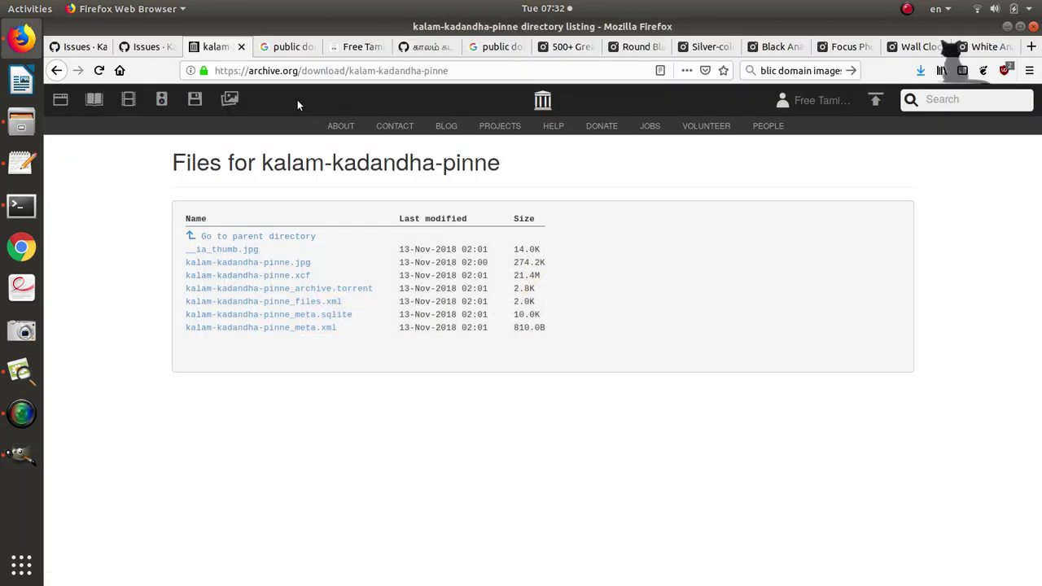
click(156, 49)
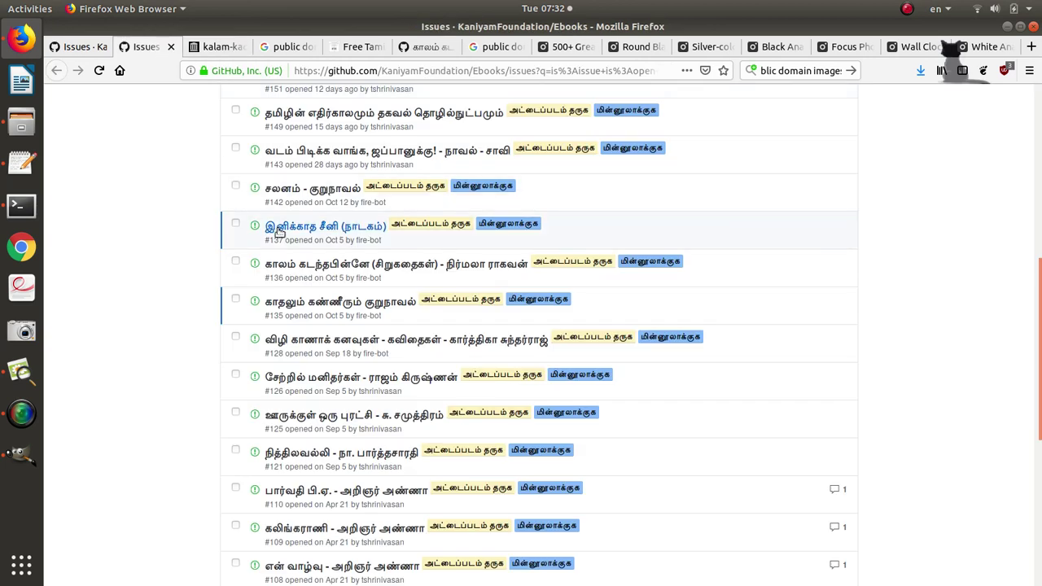
click(291, 266)
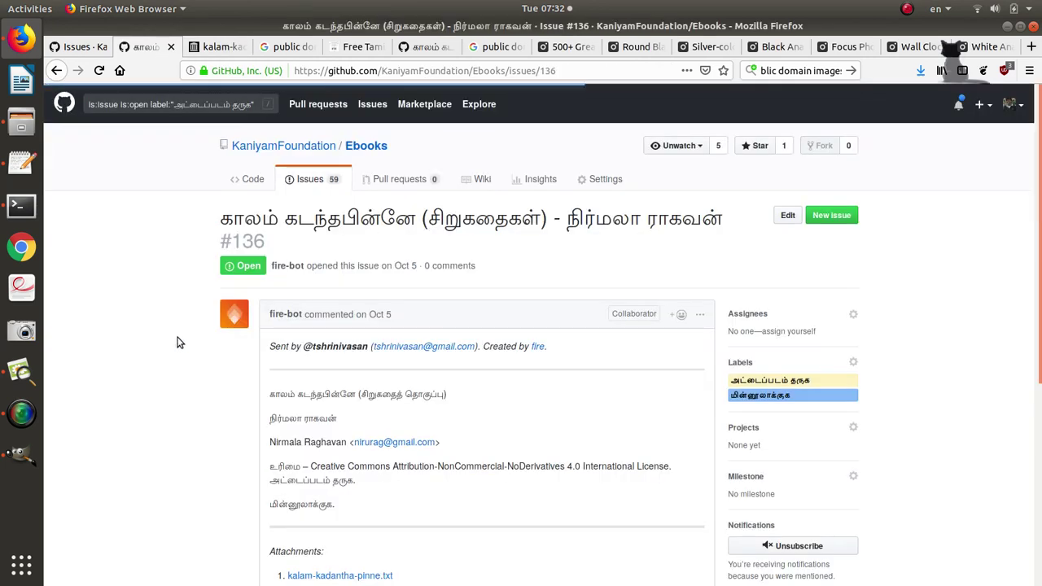
scroll(177, 342, down, 10)
Attach kalam-kadandha-pinne.jpg from recent files to a new comment on issue #136.
click(343, 401)
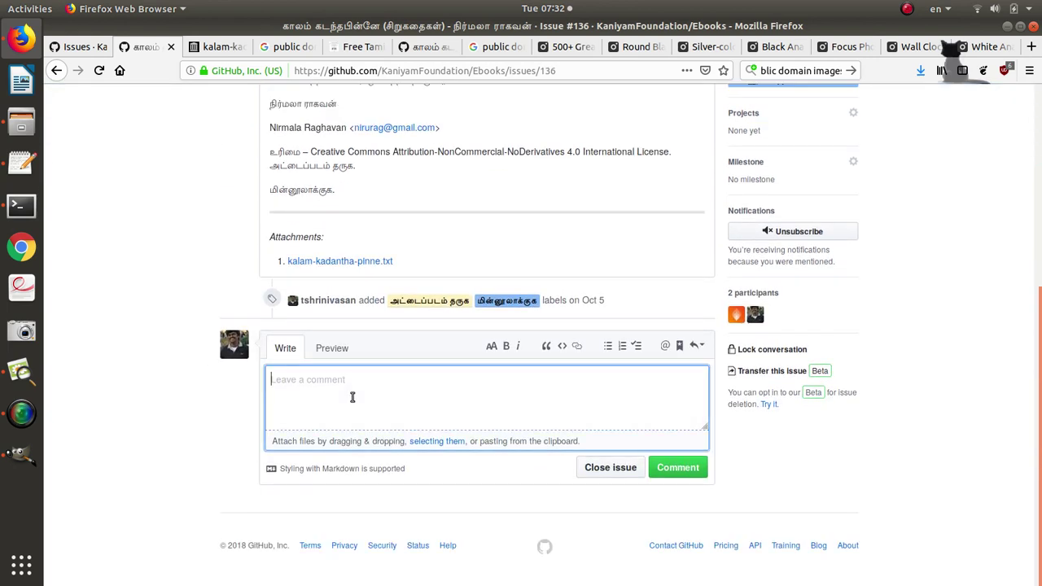
click(437, 441)
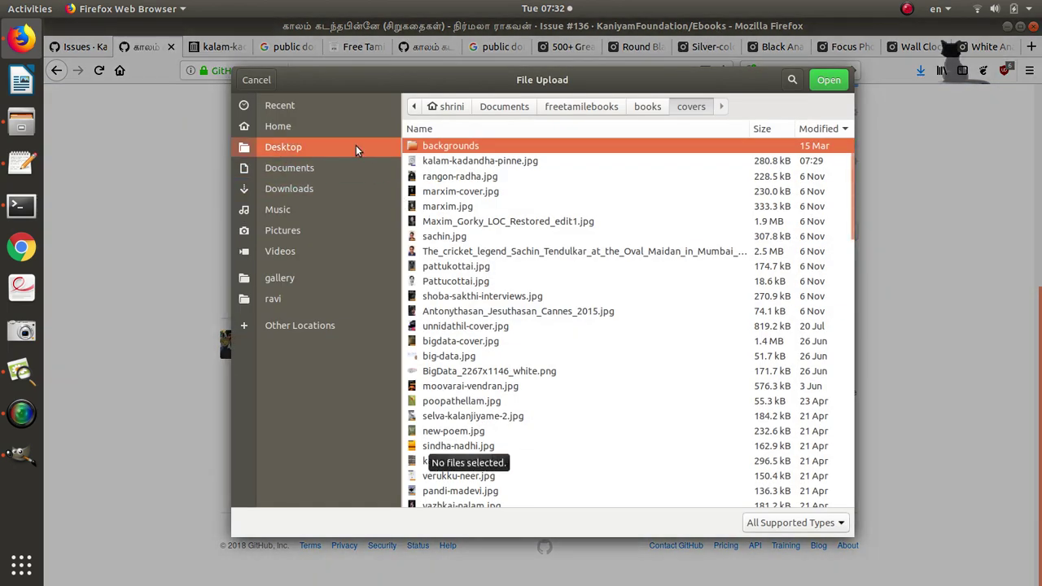
click(334, 107)
double_click(465, 119)
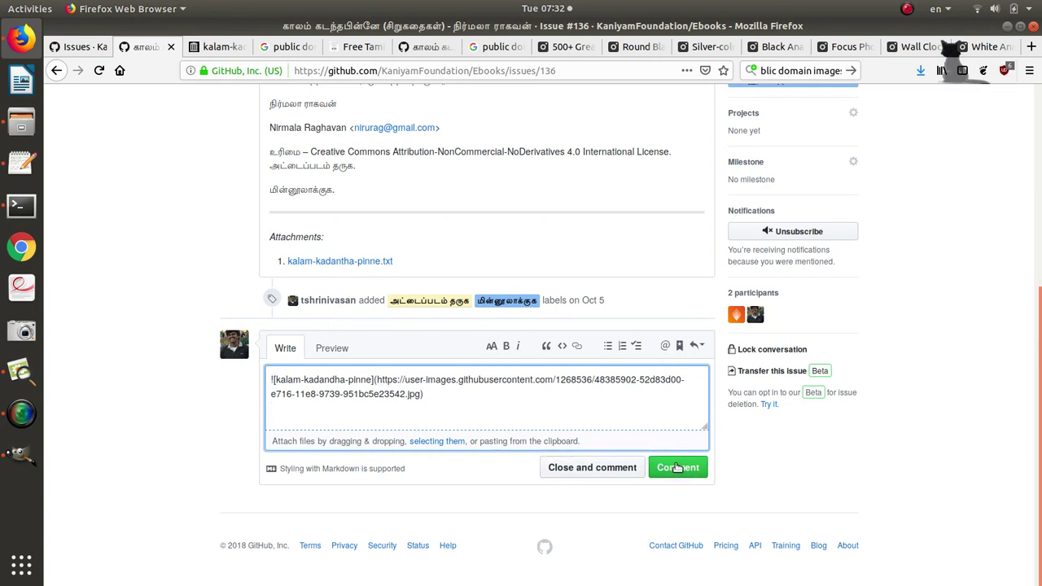
Add a Tamil அட்டைப்படம் credit line with the designer's e-mail address and post the comment.
key(Return)
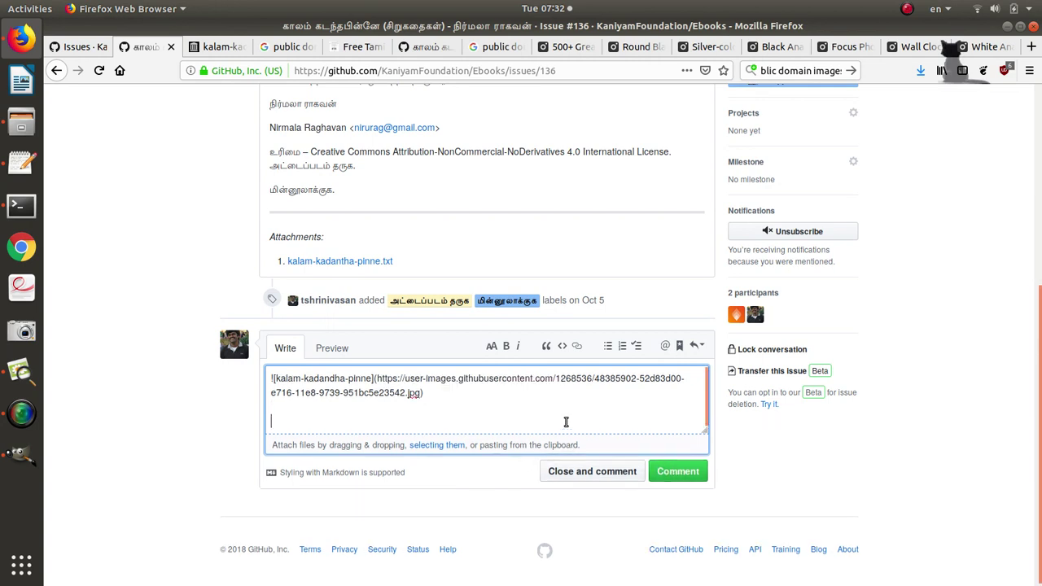
key(super+space)
text(அ)
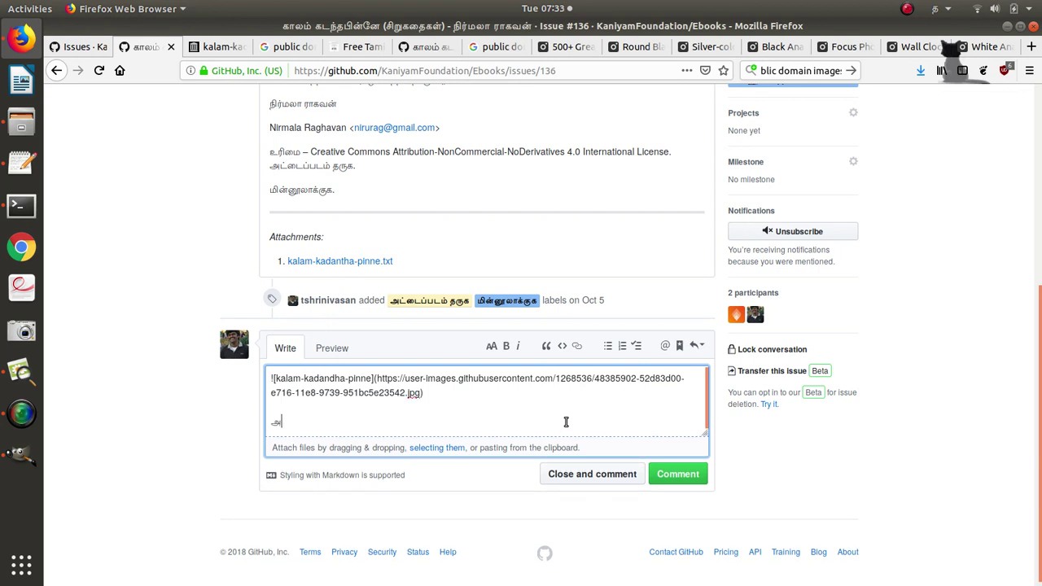
text(ட்டைப்படம் - த.சீனிவாசன்)
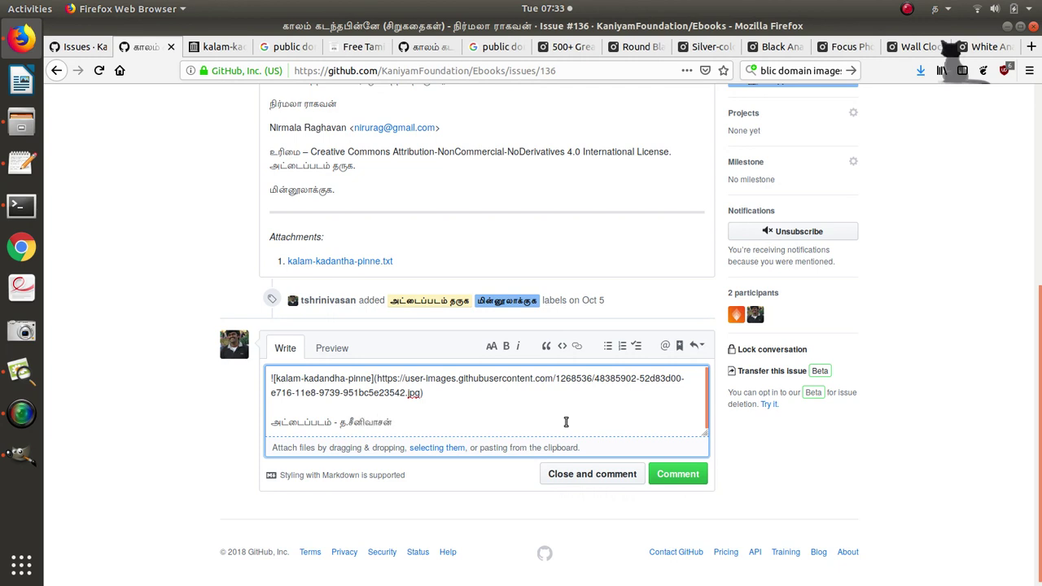
key(super+space)
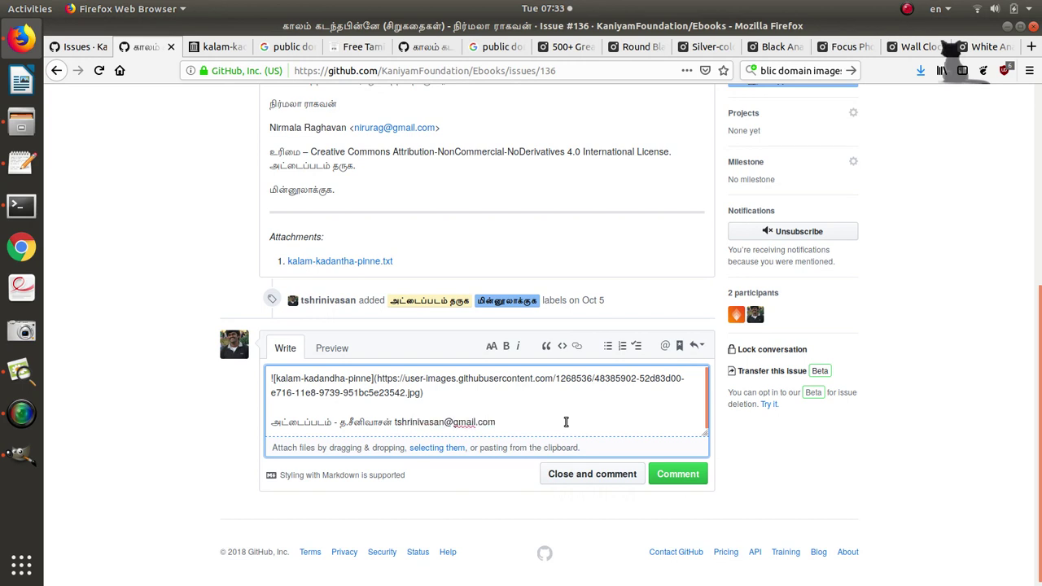
click(668, 476)
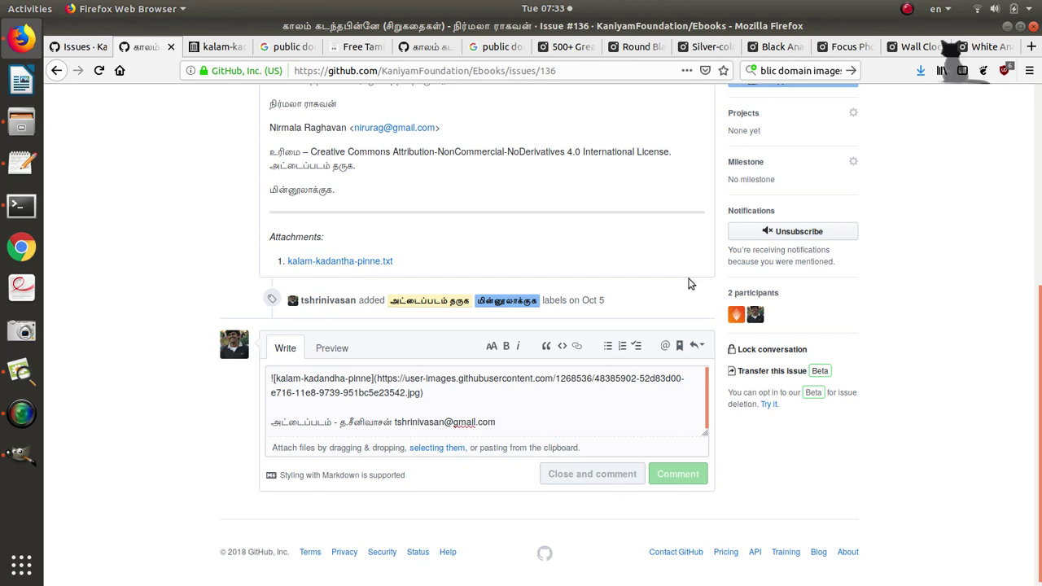
From the Free Tamil Ebooks listing, open the கலியுகம் and எதிர்பாராத முத்தம் book pages in new tabs.
click(358, 46)
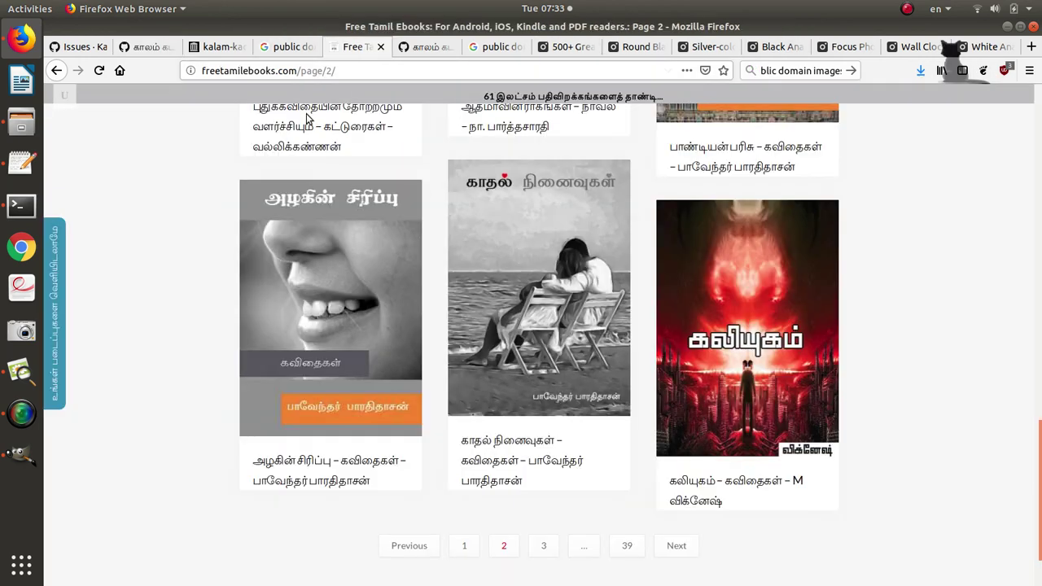
middle_click(686, 478)
scroll(697, 302, up, 3)
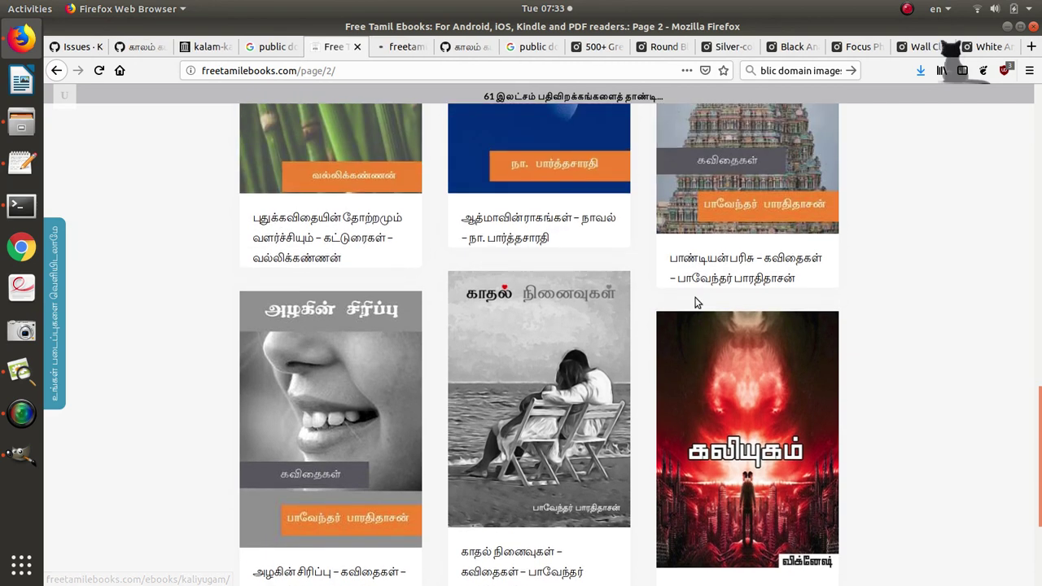
scroll(696, 301, up, 2)
scroll(663, 304, up, 3)
scroll(663, 305, up, 8)
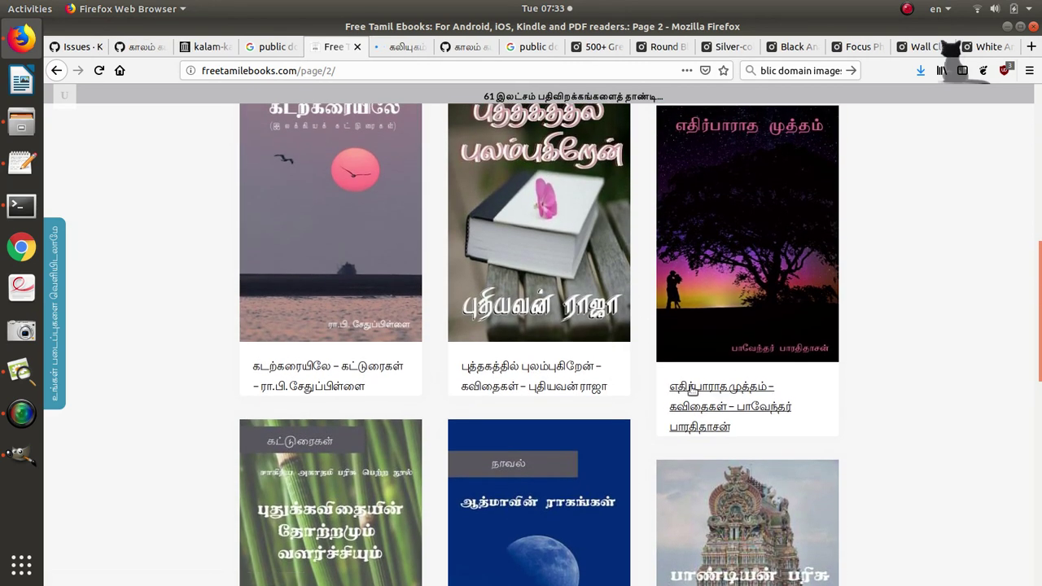
middle_click(716, 390)
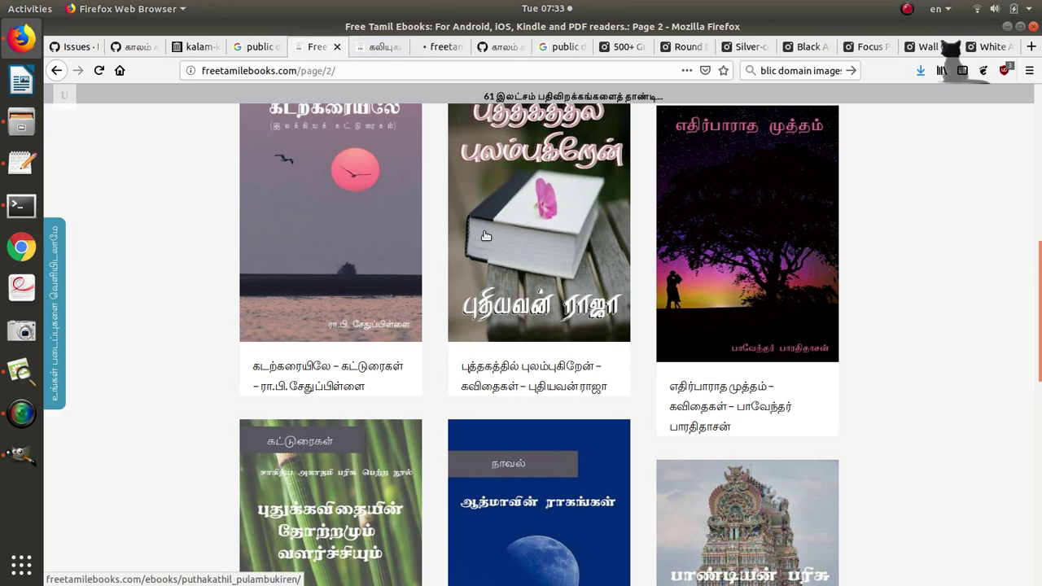
Check both books' cover credits, then return to issue #136 to view the posted cover comment.
click(375, 46)
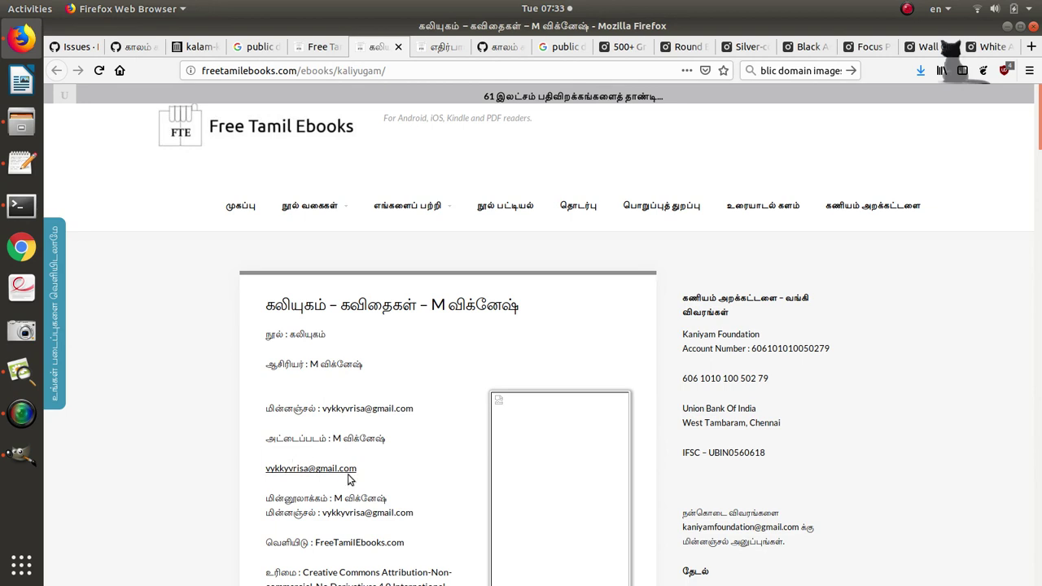
click(439, 49)
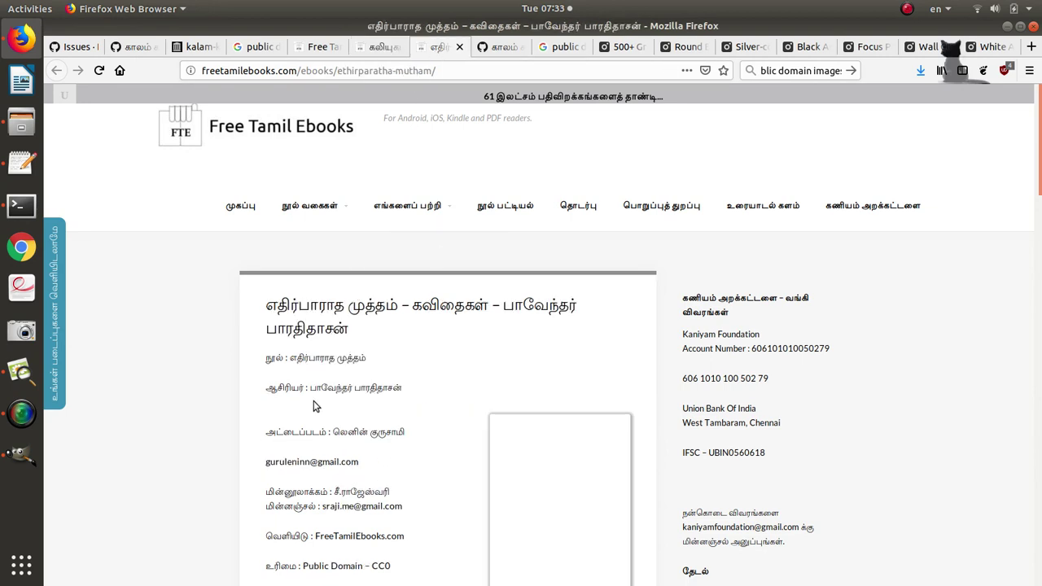
scroll(414, 426, down, 2)
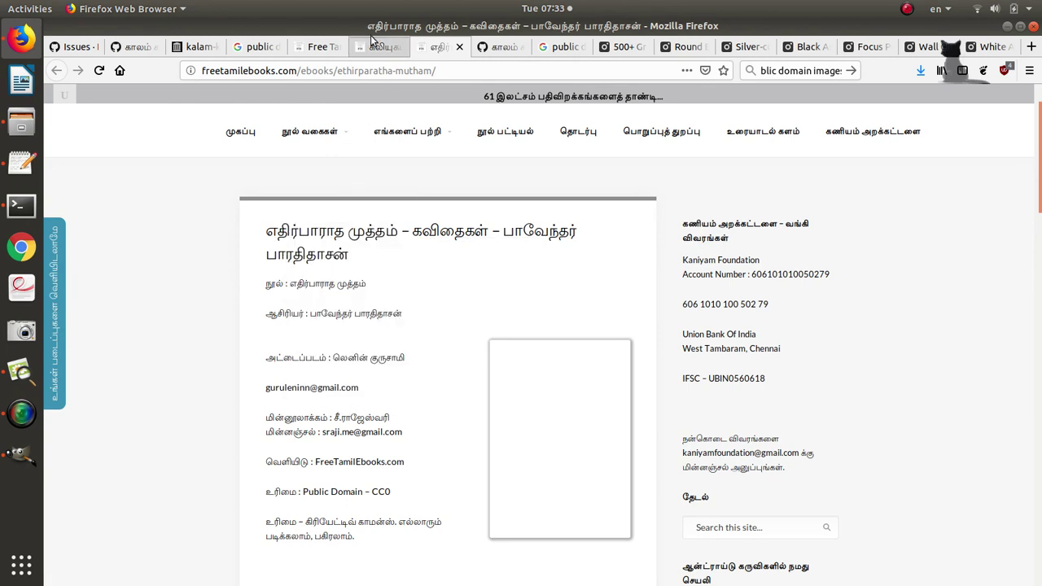
click(127, 49)
scroll(165, 305, down, 10)
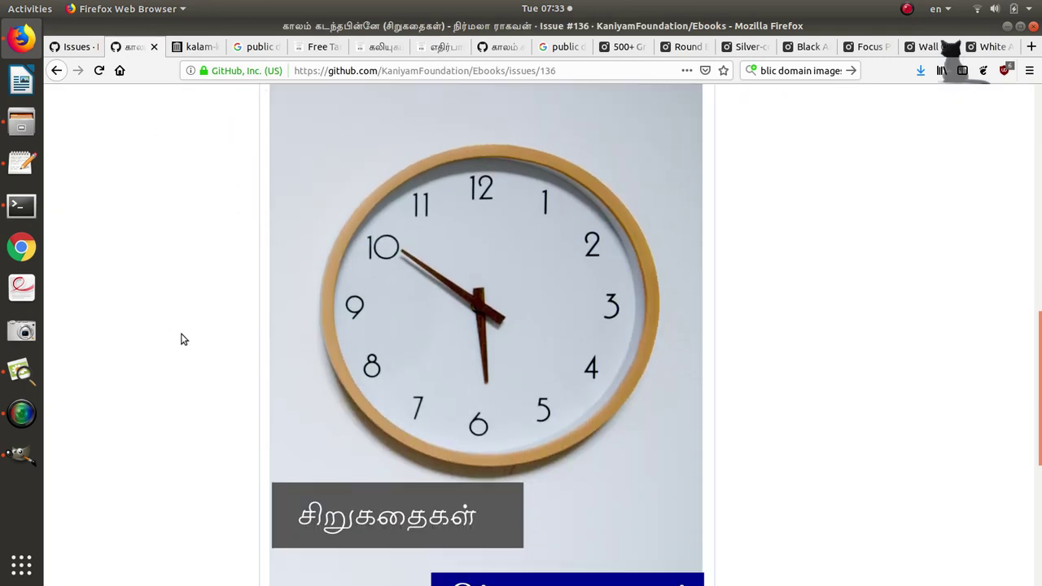
Remove the அட்டைப்படம் தருக label from issue #136, leaving only மின்னூலாக்குக.
scroll(788, 379, up, 10)
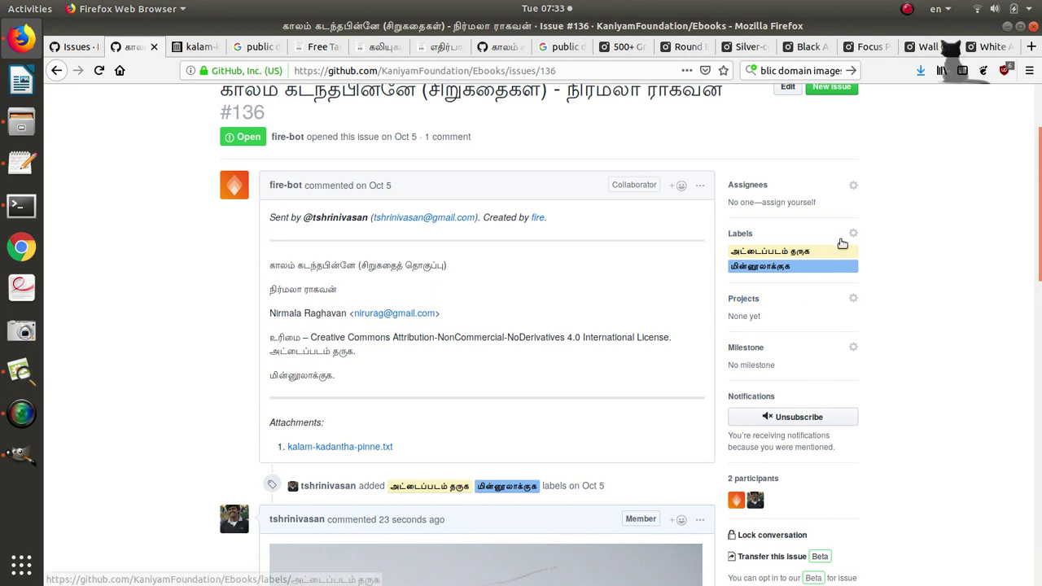
click(853, 233)
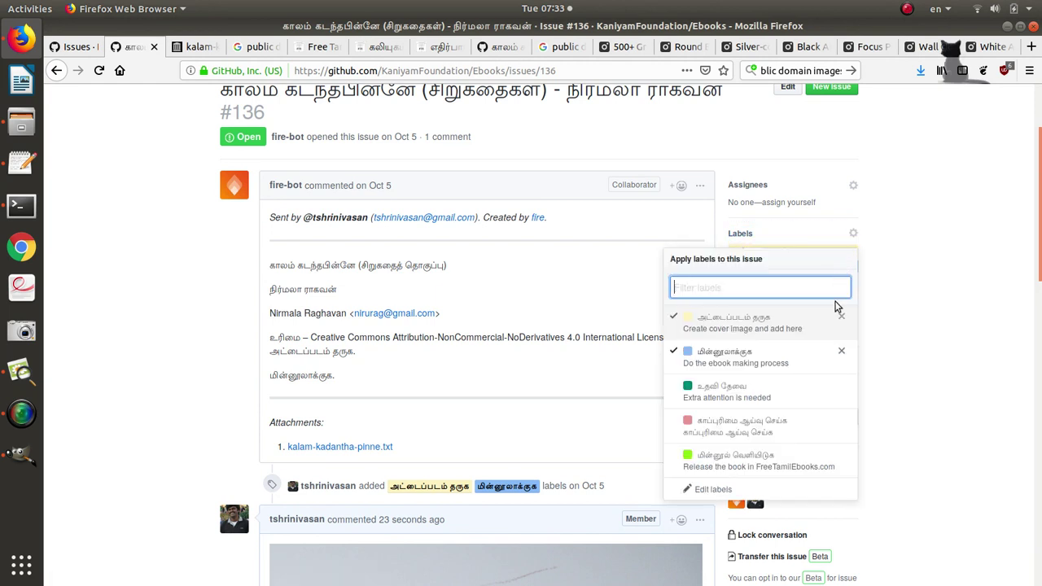
click(906, 257)
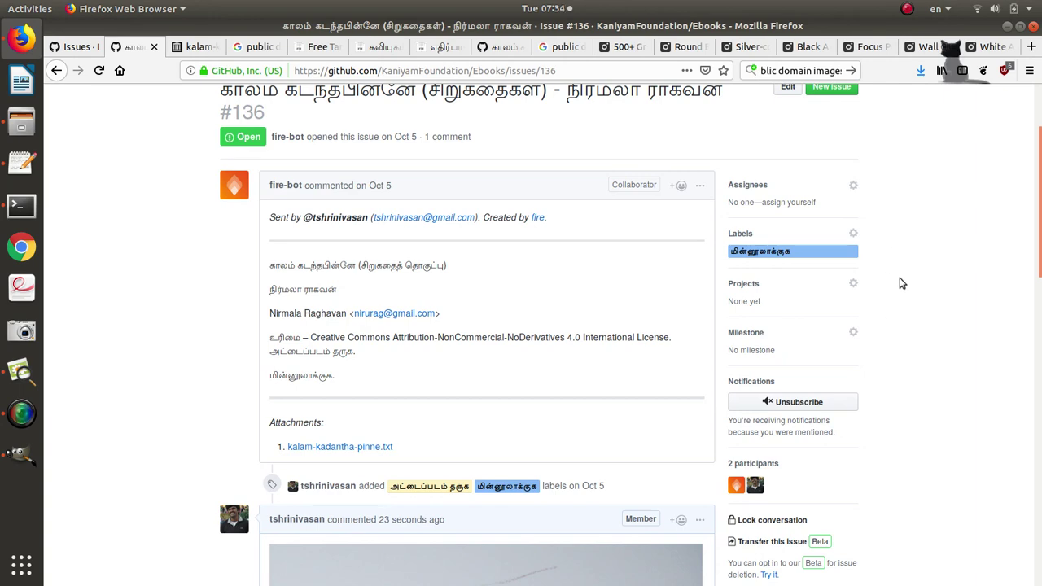
scroll(902, 283, down, 2)
scroll(901, 283, up, 5)
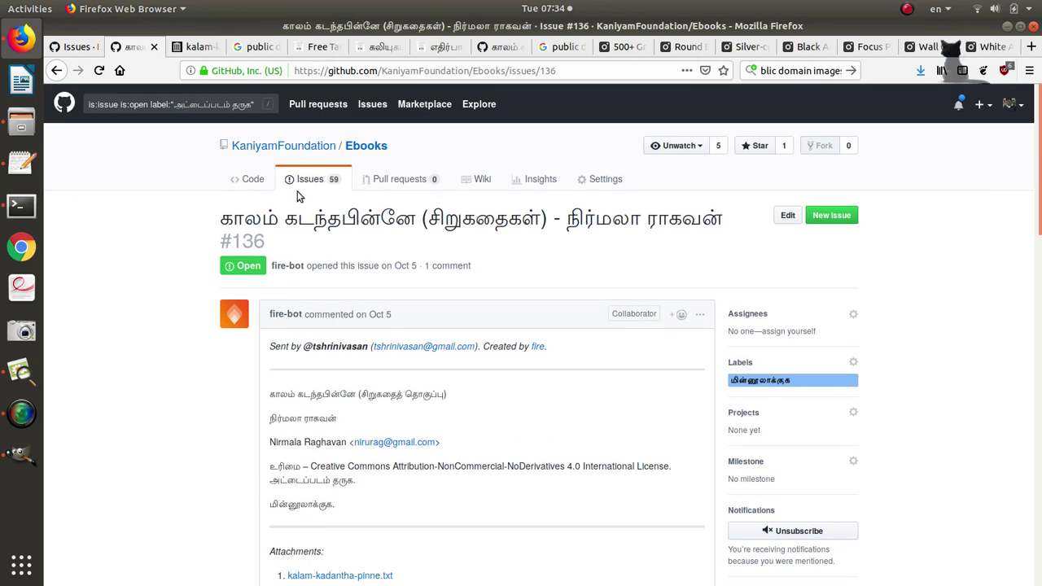
Filter the repository's issues list by the அட்டைப்படம் தருக label and browse the results.
click(308, 179)
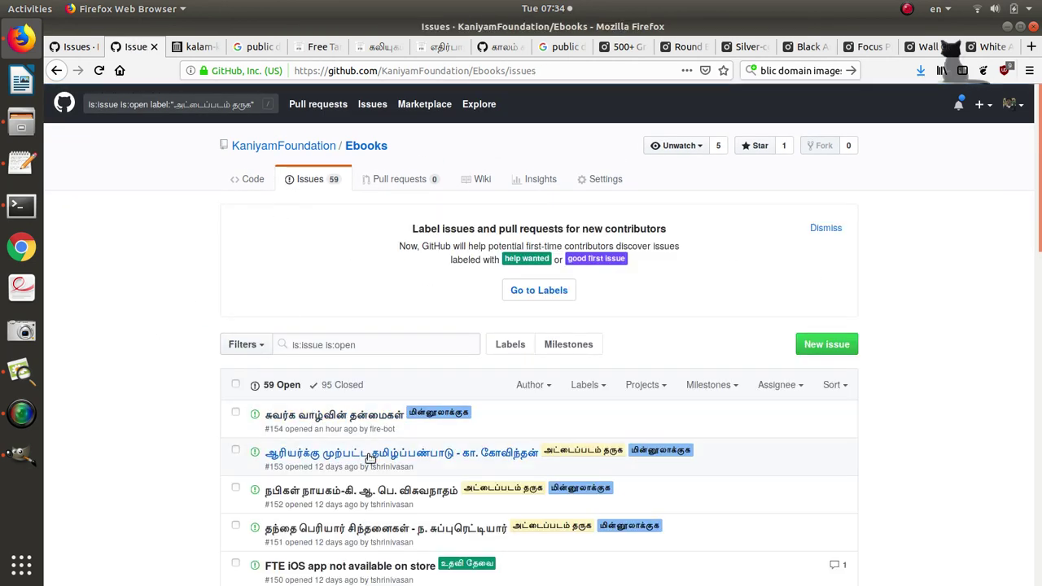
scroll(600, 487, down, 4)
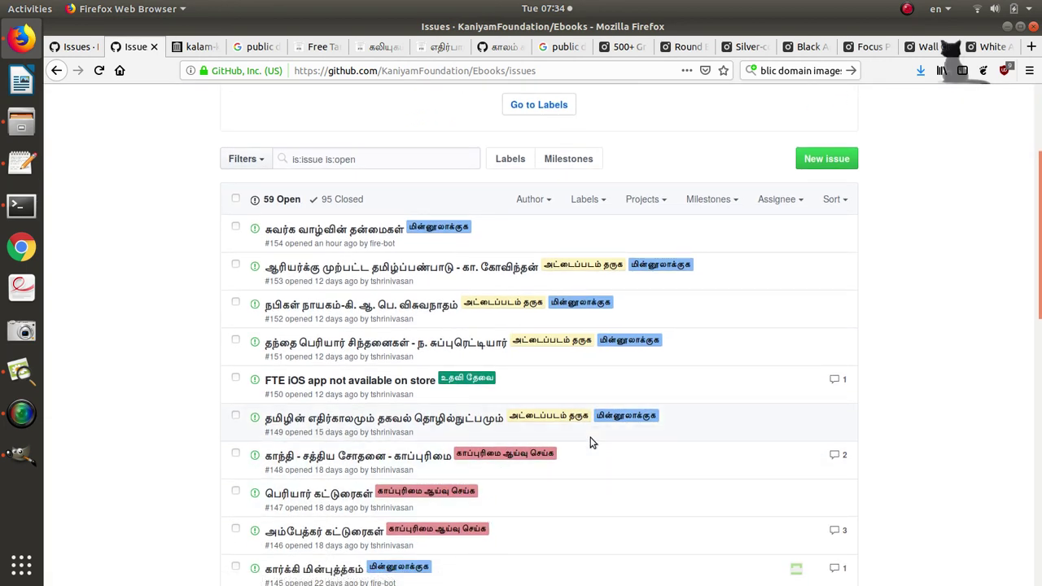
click(570, 417)
scroll(573, 430, down, 6)
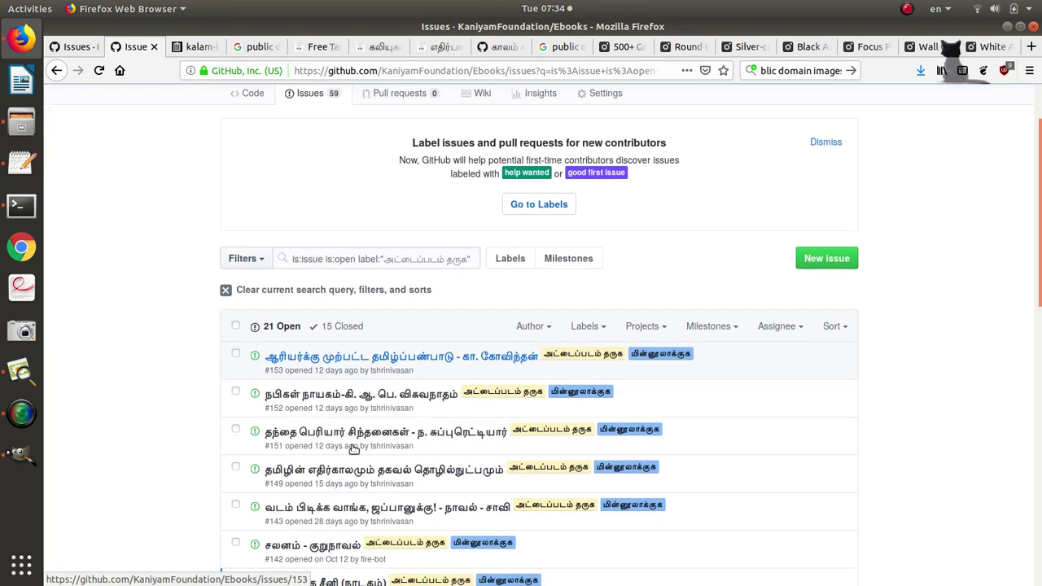
scroll(355, 449, down, 1)
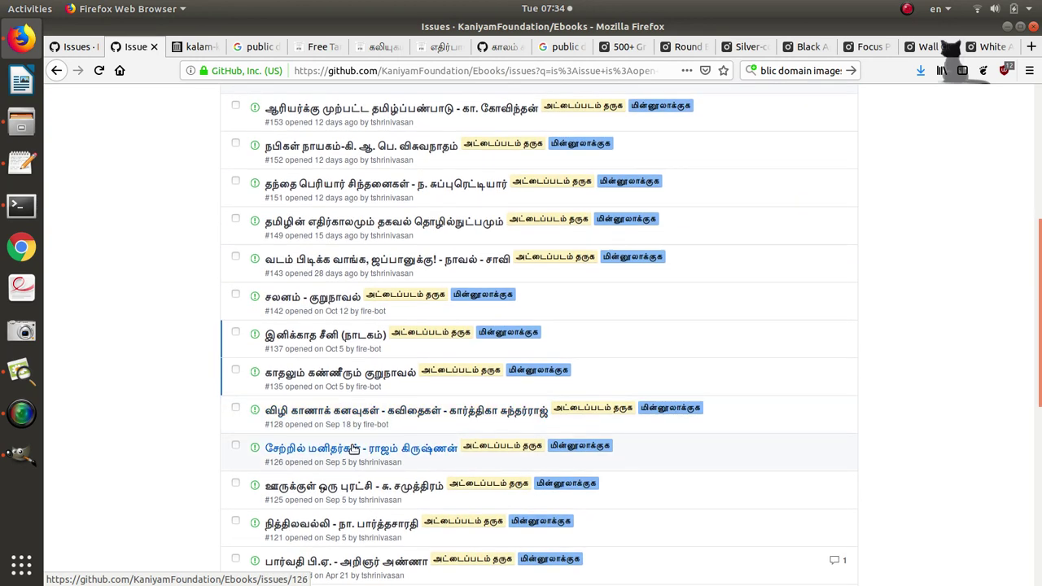
scroll(186, 309, up, 8)
Below the archive link in the notes, type the contact e-mail and phone number on separate lines.
key(alt+Tab)
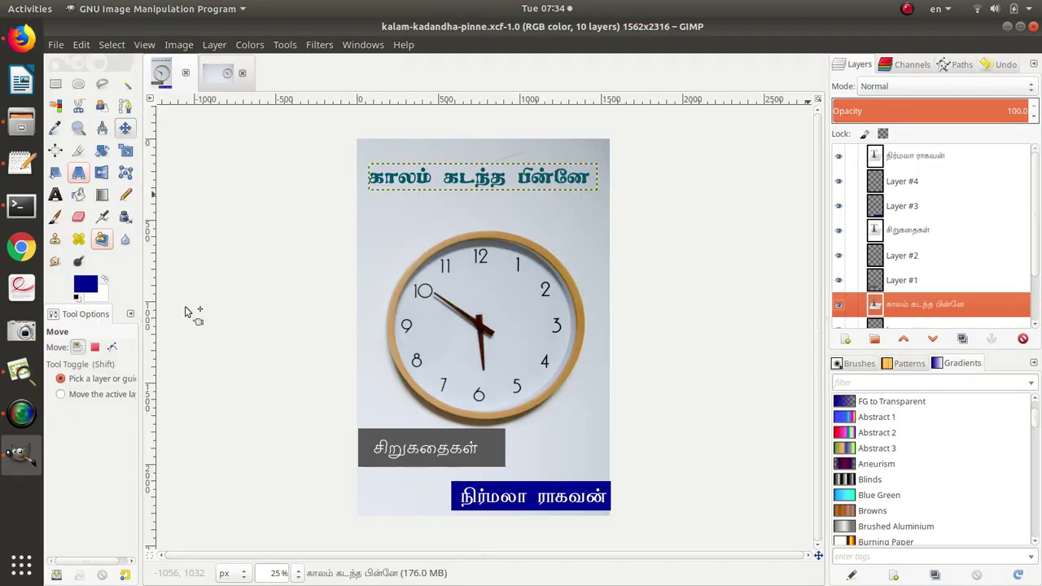
key(alt+Tab)
key(alt+Tab)
key(alt+Tab)
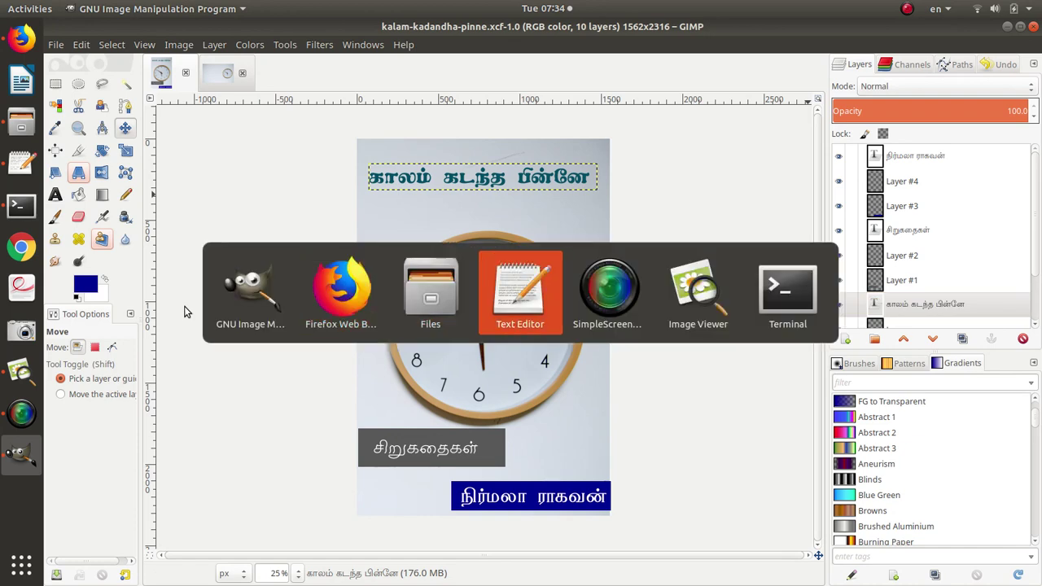
key(Return)
key(Return)
key(Return)
key(Return)
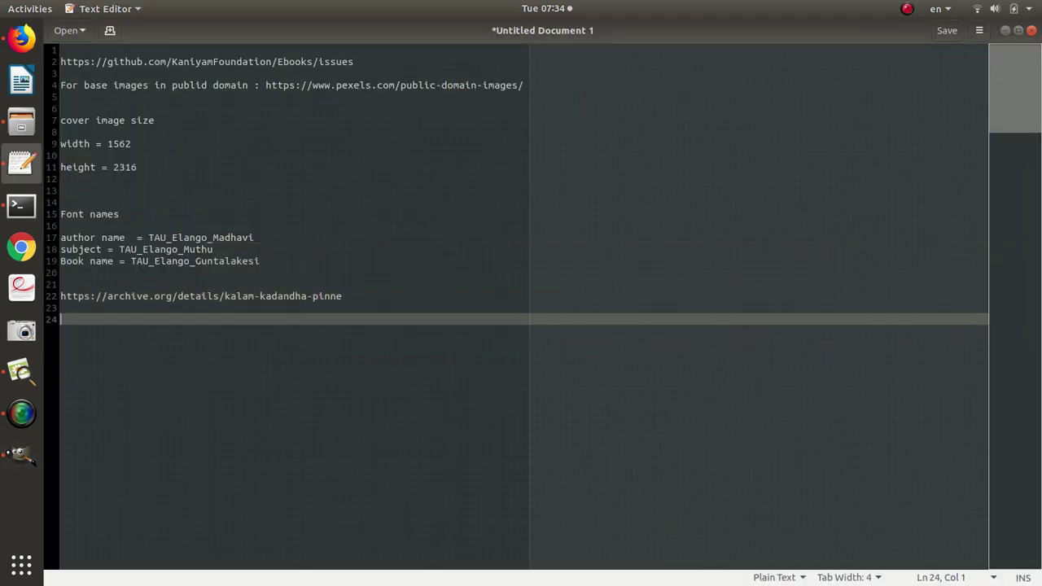
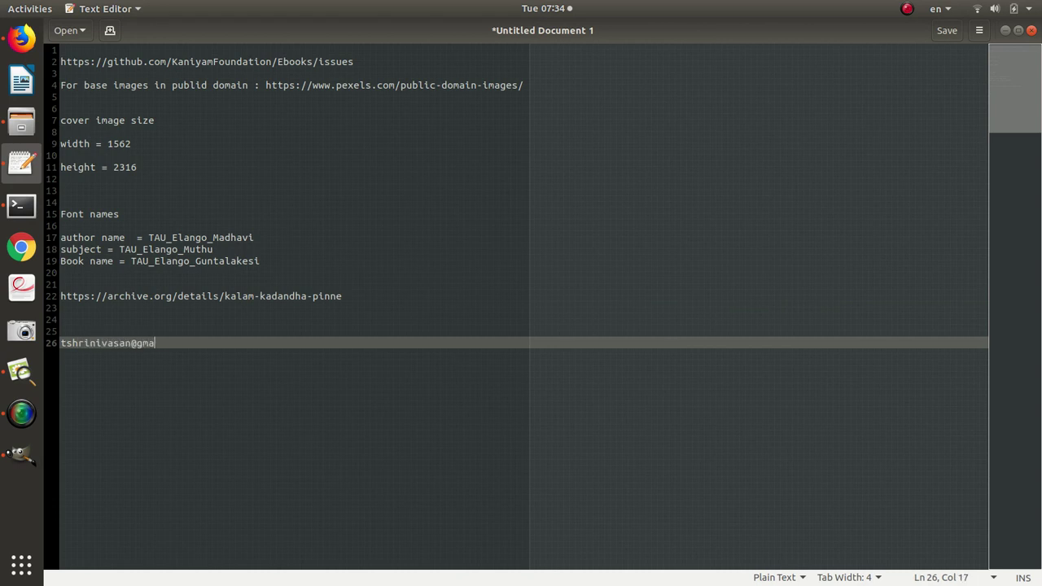
key(Return)
key(Return)
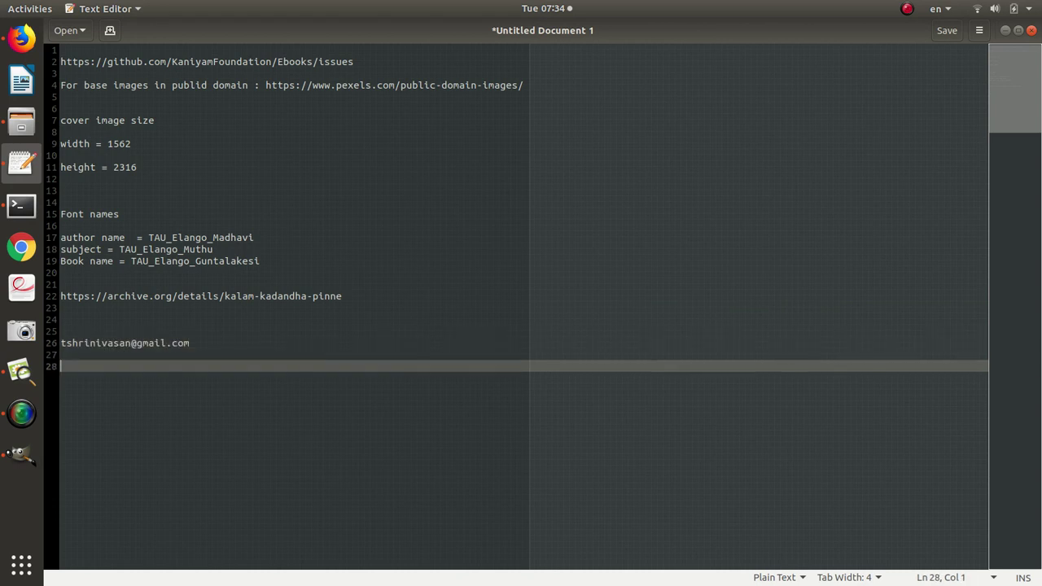
key(Return)
key(Return)
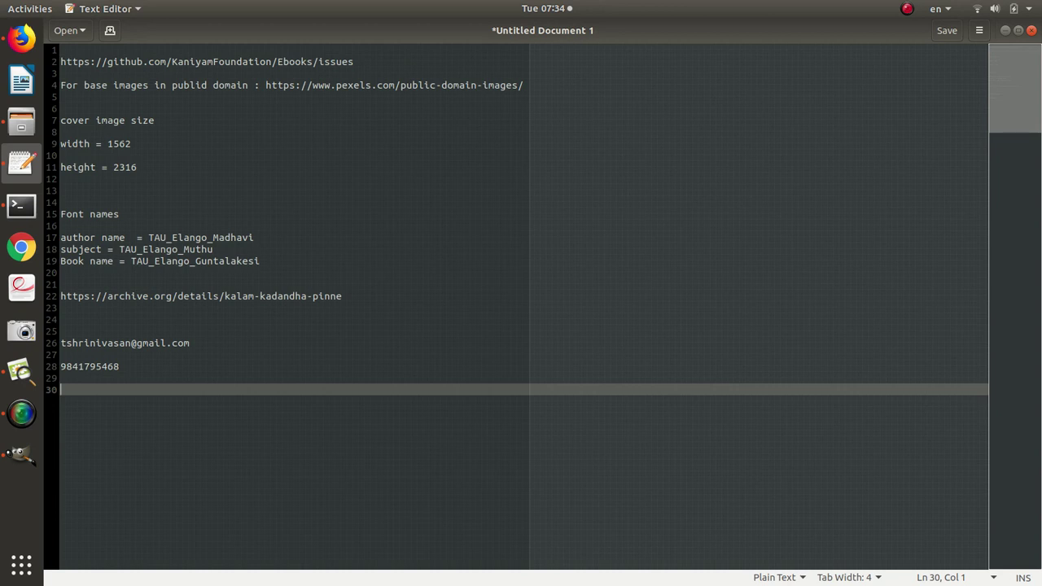
key(alt+Tab)
key(alt+Tab)
key(alt+Tab)
key(alt+Tab)
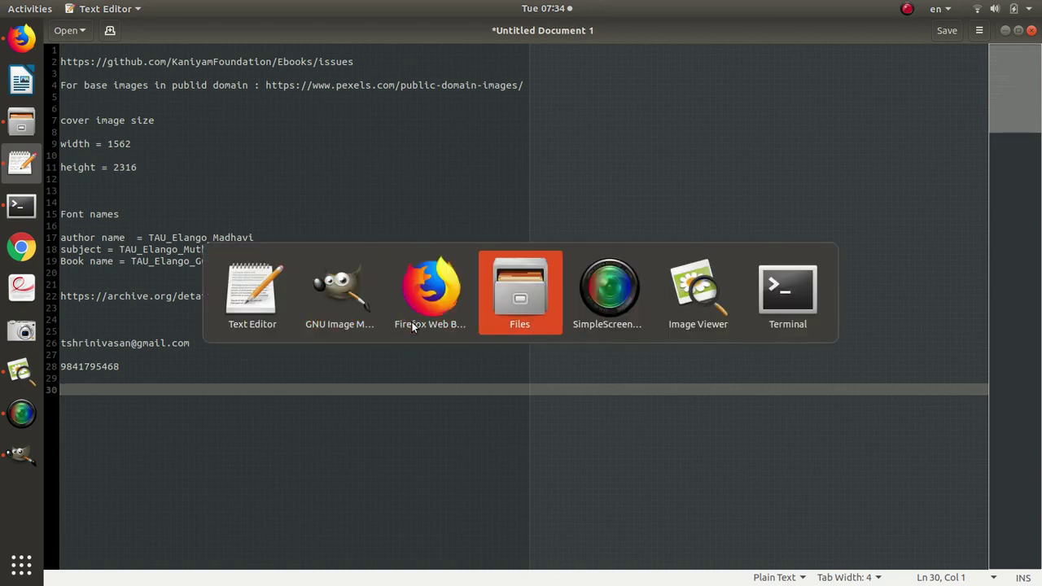